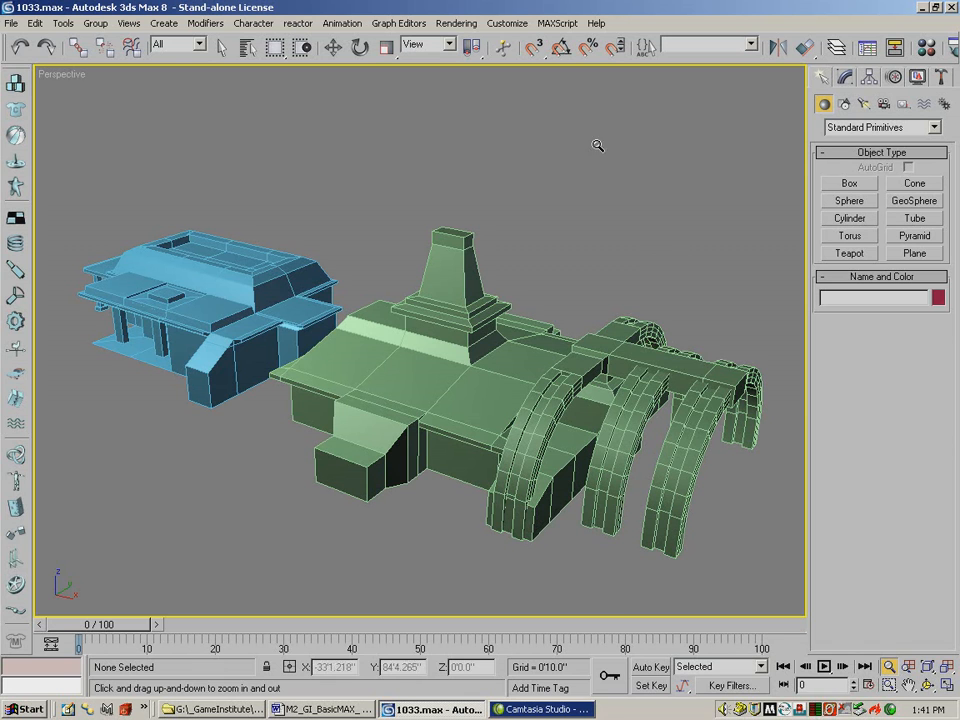
Step: Hide both the blue and the green building models
{"action": "left_click", "coordinate": [333, 47]}
{"action": "left_click", "coordinate": [298, 297]}
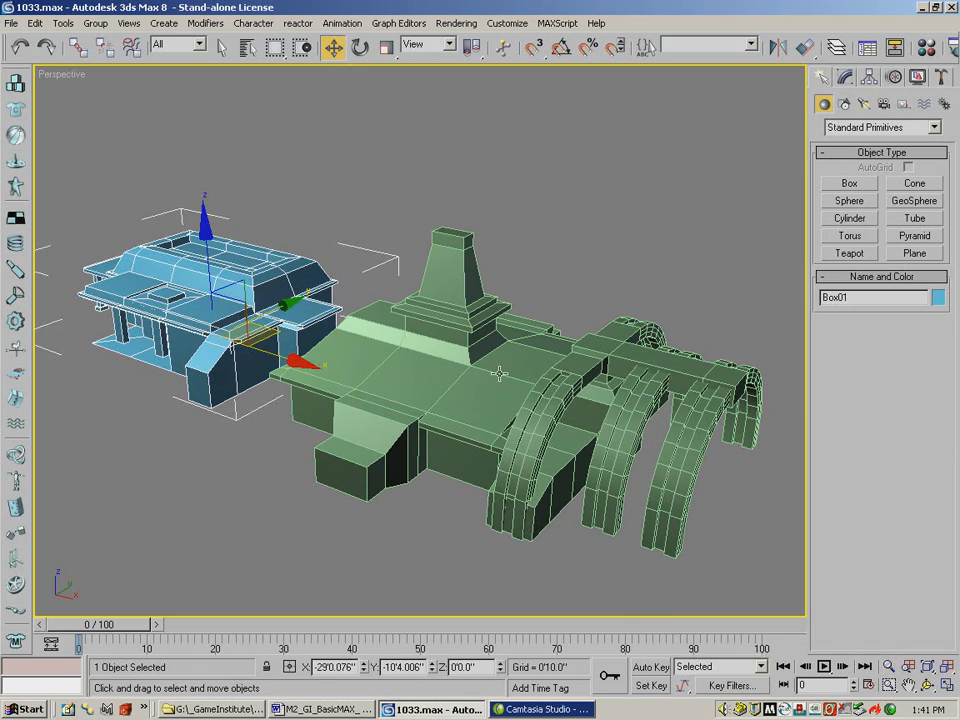
{"action": "left_click", "coordinate": [645, 381], "text": "ctrl"}
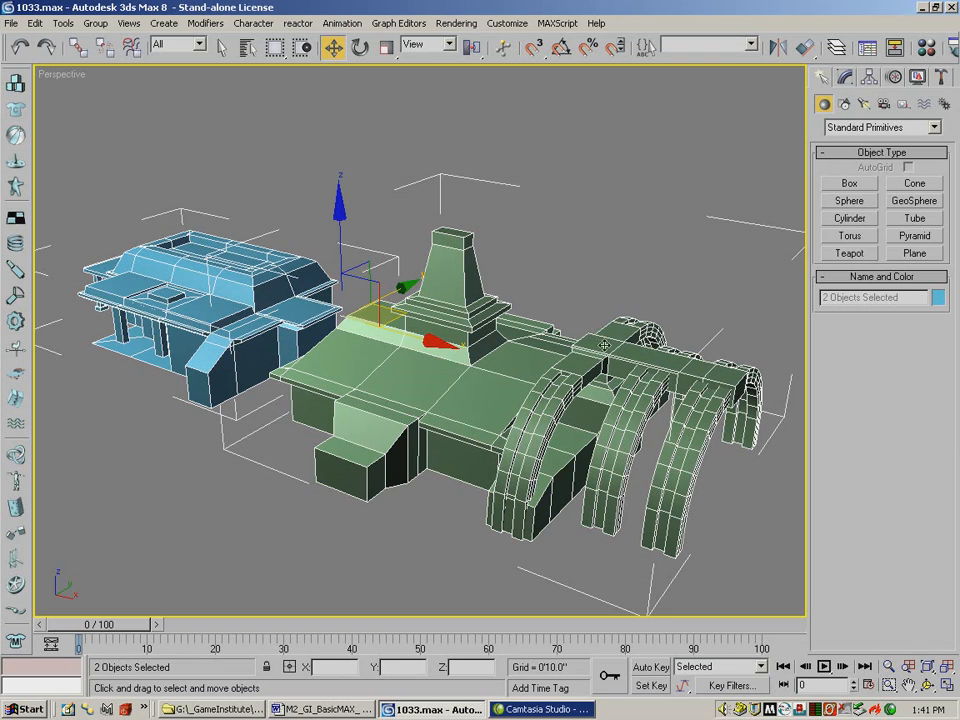
{"action": "right_click", "coordinate": [551, 274]}
{"action": "left_click", "coordinate": [590, 226]}
Step: Unhide all objects and delete the large brown ground plane beneath the pink box
{"action": "right_click", "coordinate": [510, 273]}
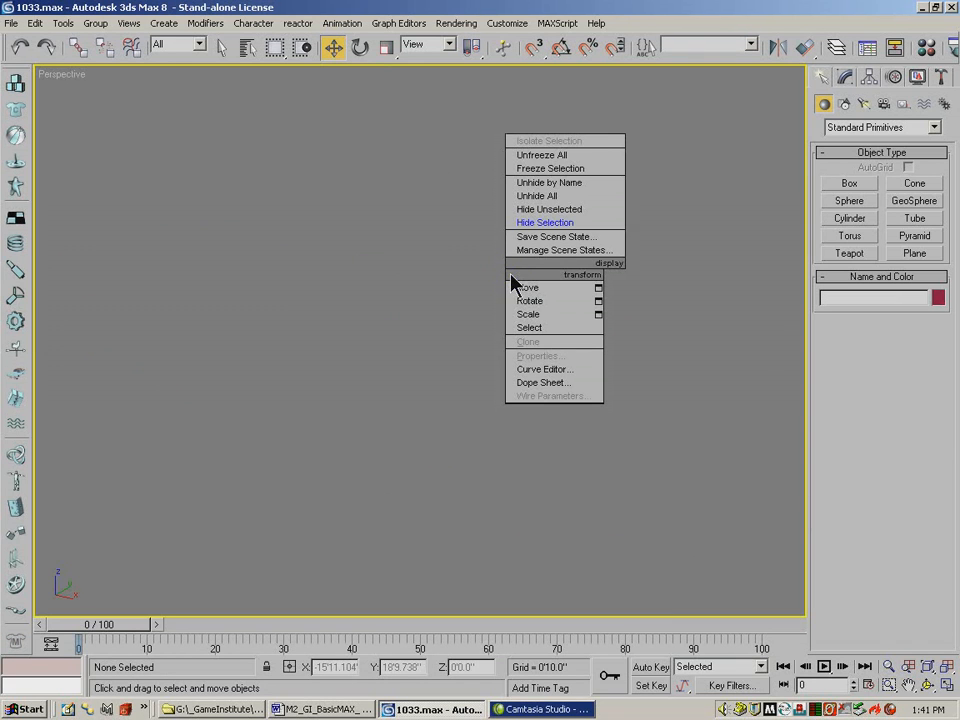
{"action": "left_click", "coordinate": [552, 198]}
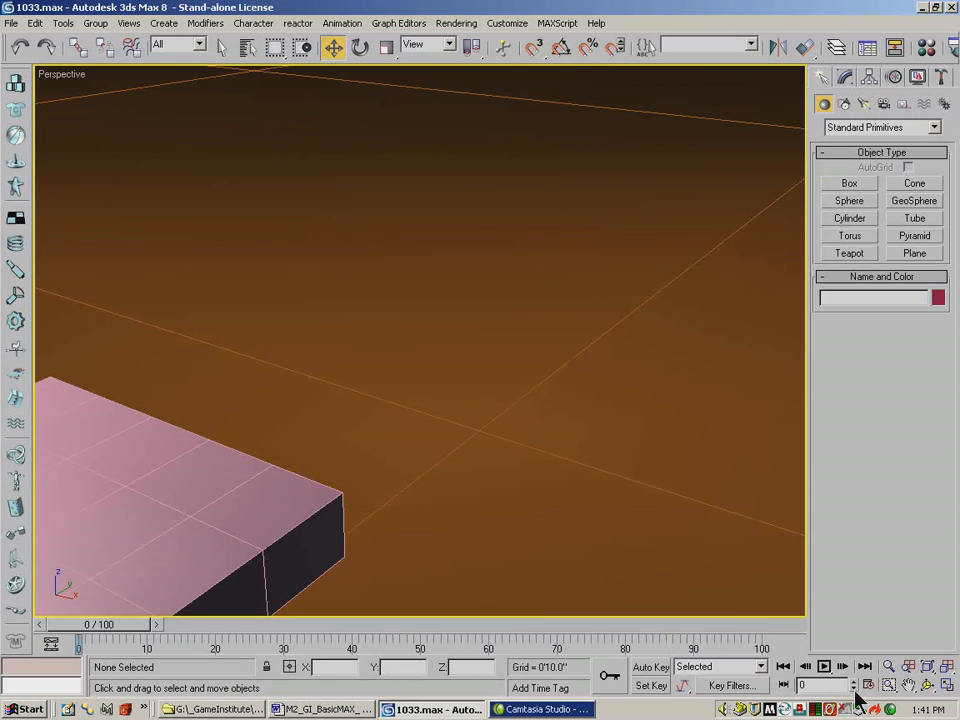
{"action": "left_click", "coordinate": [888, 665]}
{"action": "left_click_drag", "start_coordinate": [416, 300], "coordinate": [255, 332]}
{"action": "left_click_drag", "start_coordinate": [375, 392], "coordinate": [510, 390]}
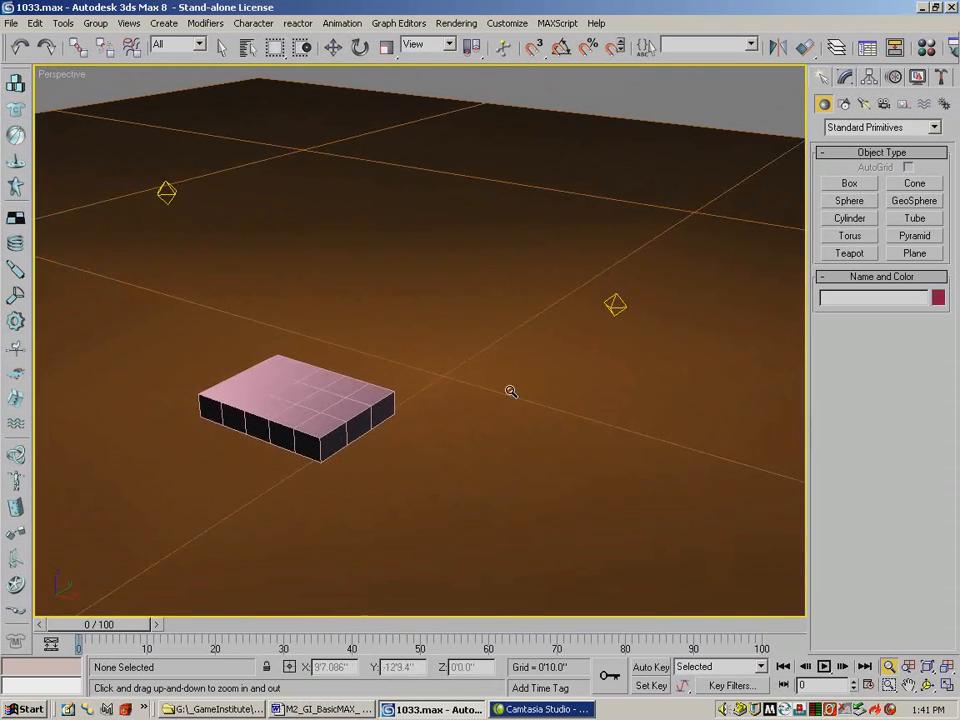
{"action": "left_click", "coordinate": [335, 47]}
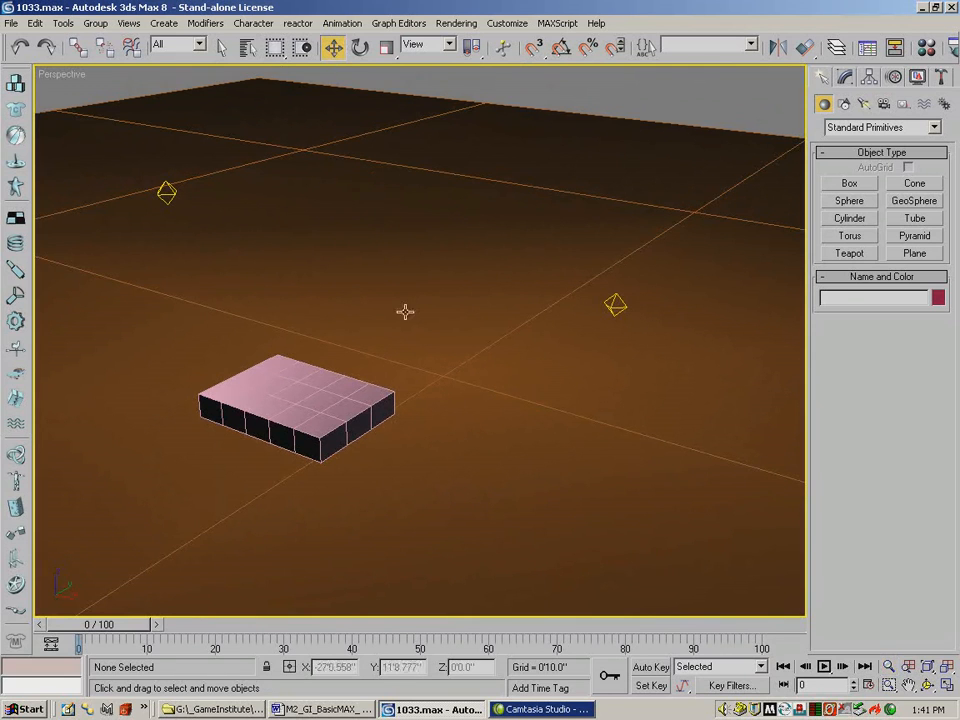
{"action": "left_click", "coordinate": [461, 302]}
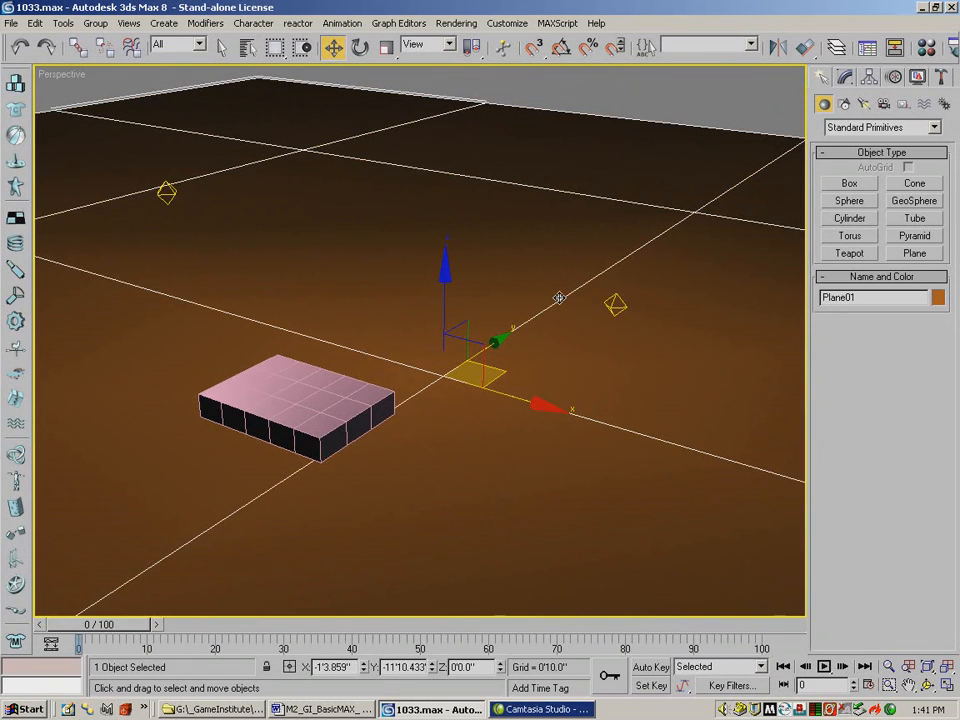
{"action": "key", "text": "Delete"}
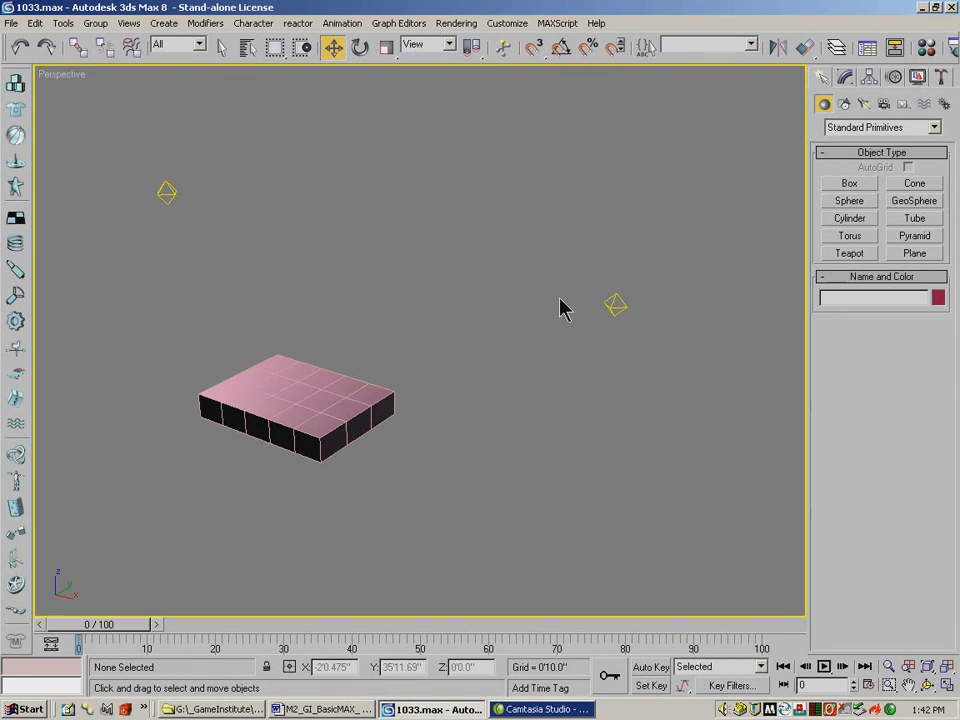
Step: Hide the two lights Omni01 and Omni02
{"action": "left_click", "coordinate": [888, 666]}
{"action": "left_click_drag", "start_coordinate": [369, 454], "coordinate": [352, 400]}
{"action": "left_click", "coordinate": [908, 685]}
{"action": "left_click_drag", "start_coordinate": [328, 474], "coordinate": [553, 446]}
{"action": "left_click", "coordinate": [248, 47]}
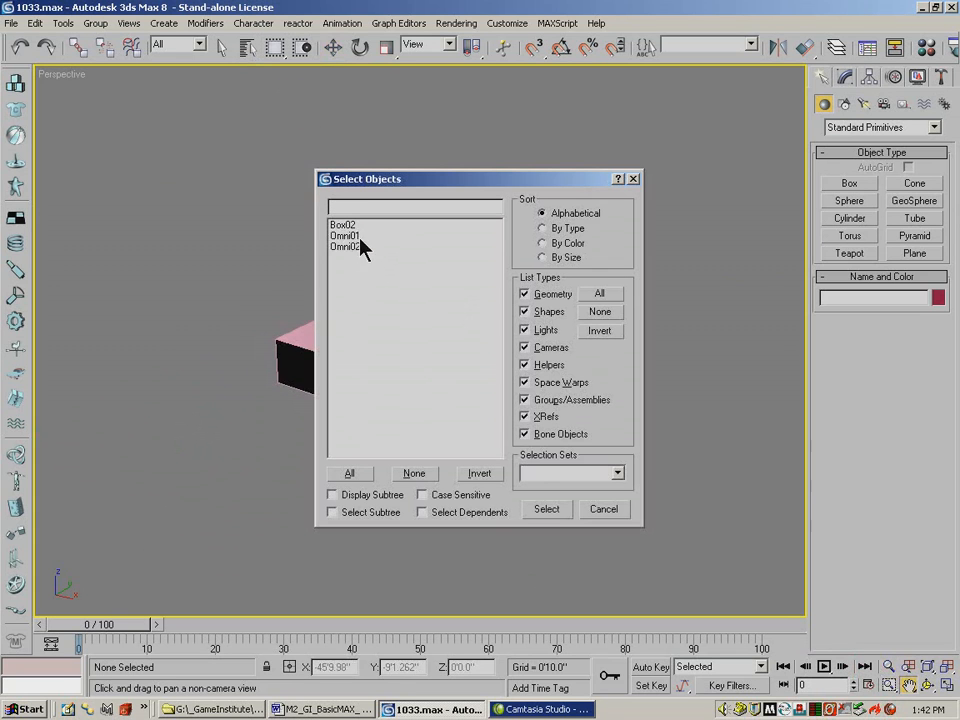
{"action": "left_click_drag", "start_coordinate": [360, 238], "coordinate": [360, 246]}
{"action": "left_click", "coordinate": [559, 511]}
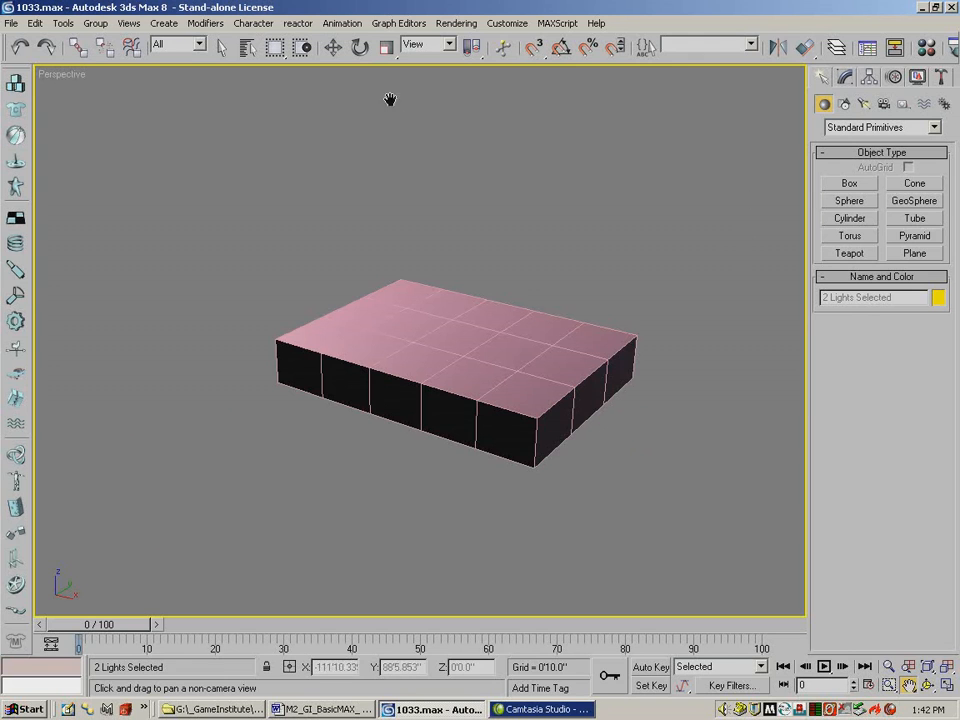
{"action": "right_click", "coordinate": [429, 143]}
{"action": "right_click", "coordinate": [448, 140]}
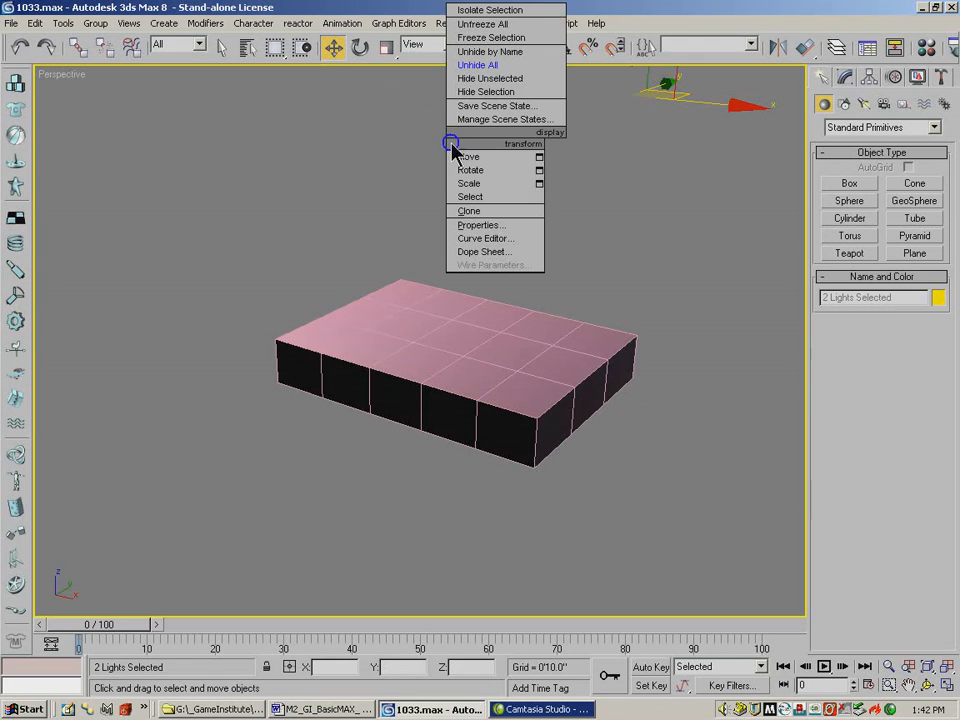
{"action": "left_click", "coordinate": [514, 91]}
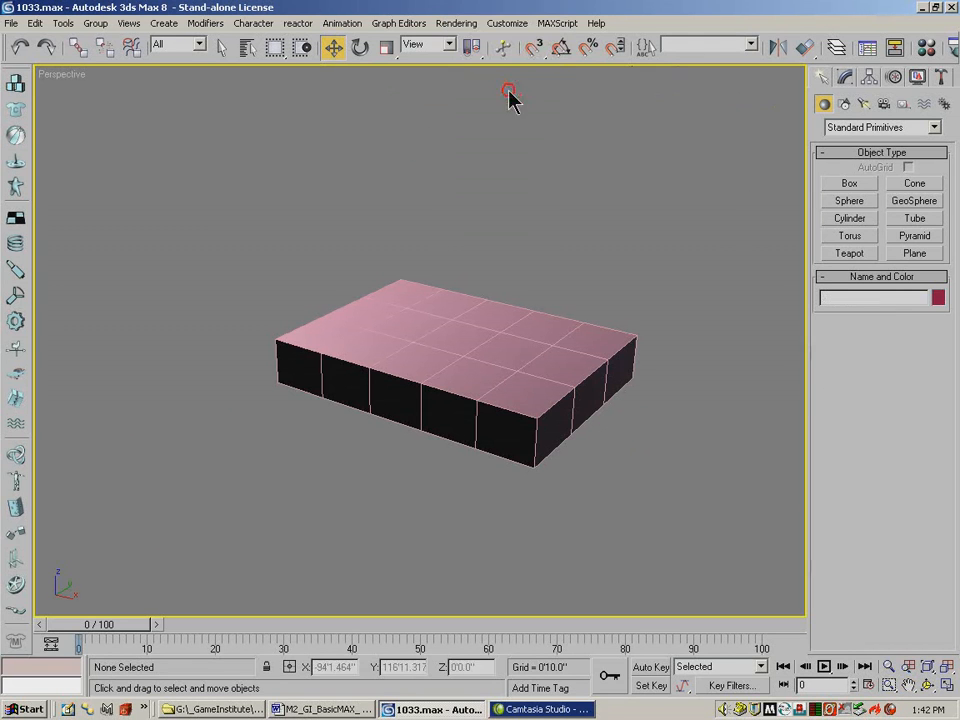
Step: Change the pink box's object color to orange-brown
{"action": "left_click", "coordinate": [946, 668]}
{"action": "key", "text": "alt+z"}
{"action": "left_click_drag", "start_coordinate": [729, 581], "coordinate": [456, 426]}
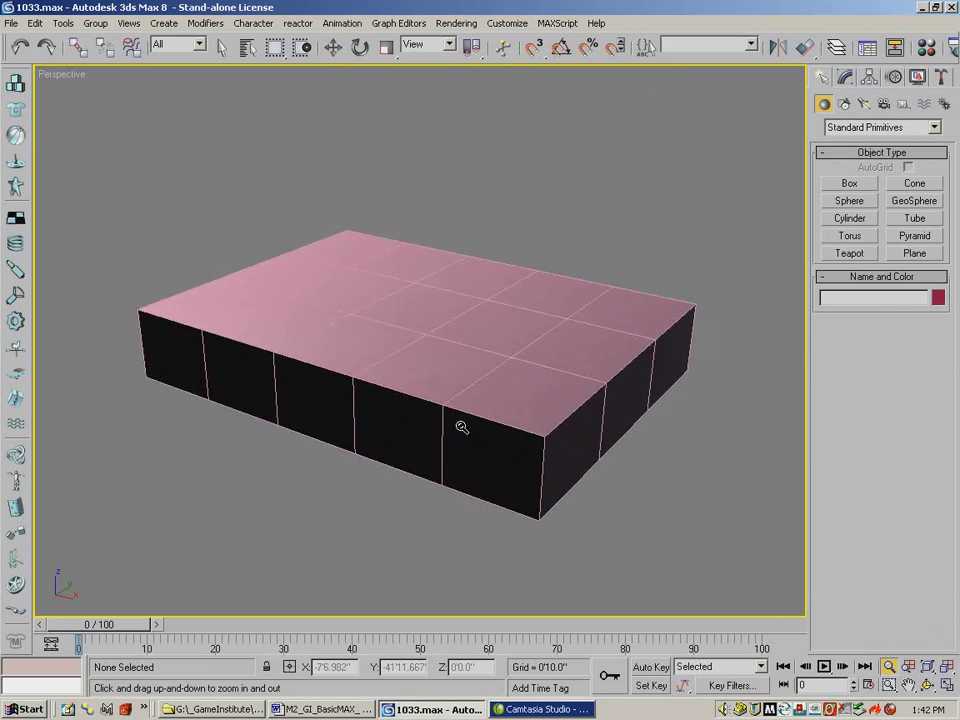
{"action": "left_click", "coordinate": [845, 77]}
{"action": "left_click", "coordinate": [332, 47]}
{"action": "left_click", "coordinate": [349, 336]}
{"action": "left_click", "coordinate": [944, 100]}
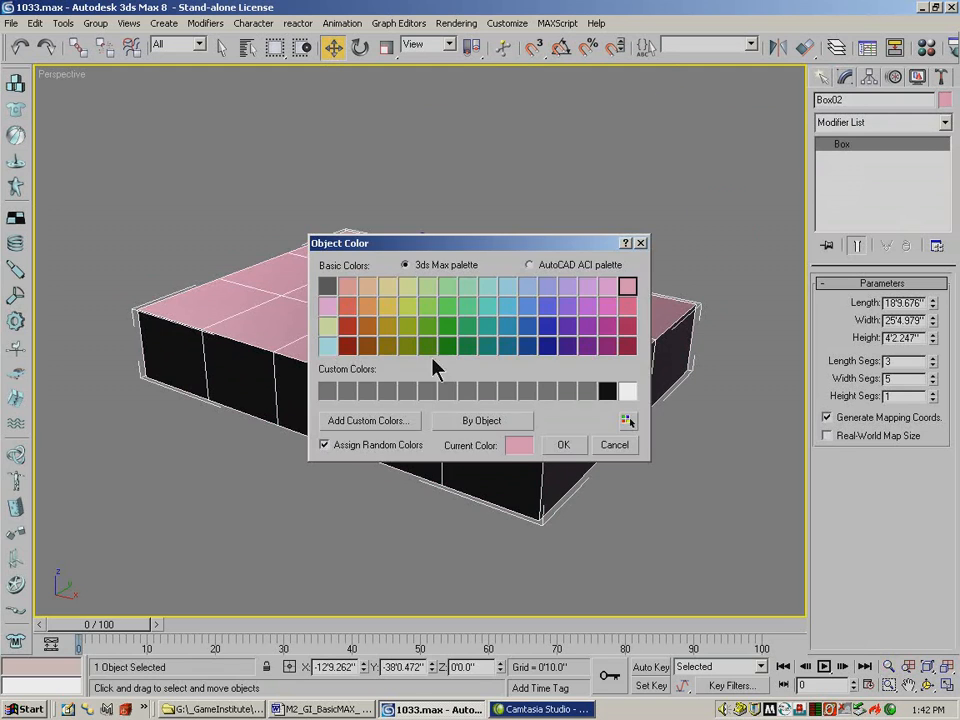
{"action": "left_click", "coordinate": [367, 326]}
{"action": "left_click", "coordinate": [563, 444]}
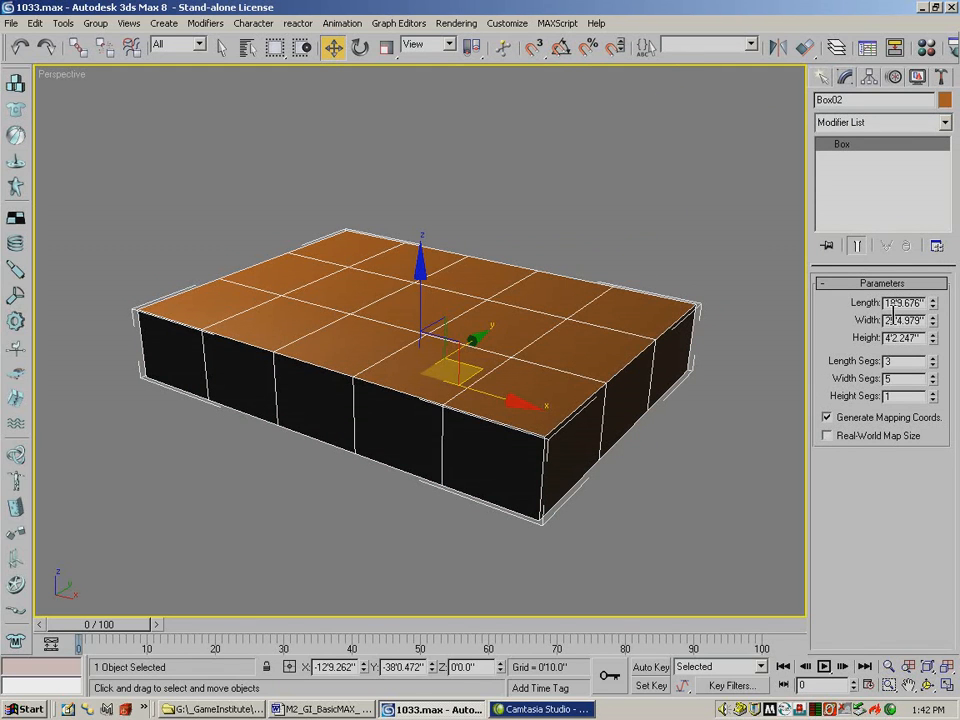
Step: Convert the box to an Editable Poly and enter polygon sub-object mode
{"action": "right_click", "coordinate": [855, 143]}
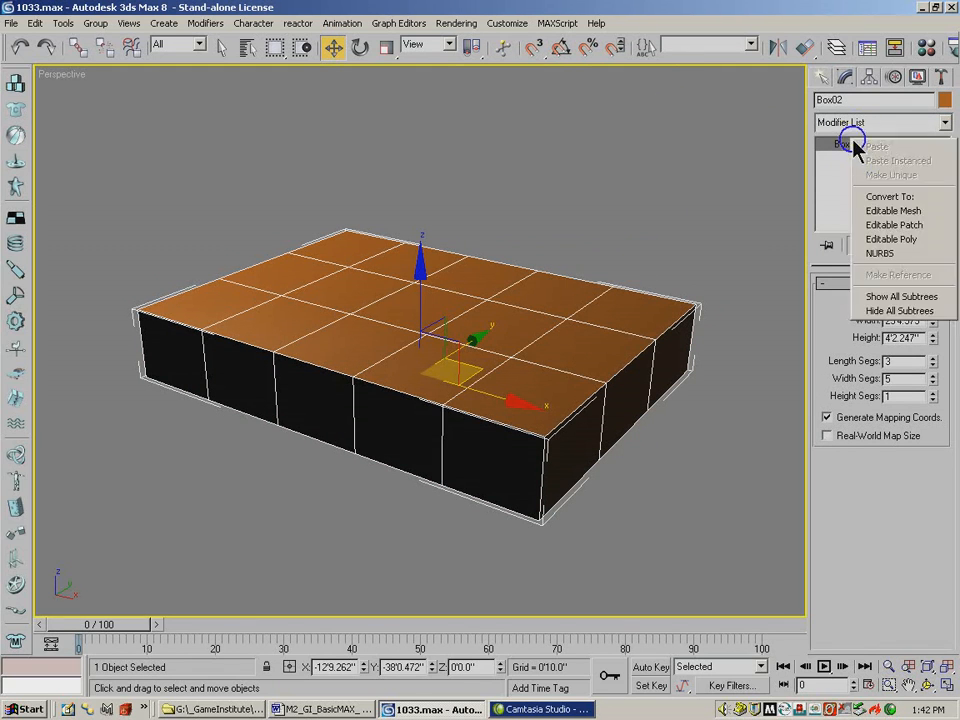
{"action": "left_click", "coordinate": [870, 242]}
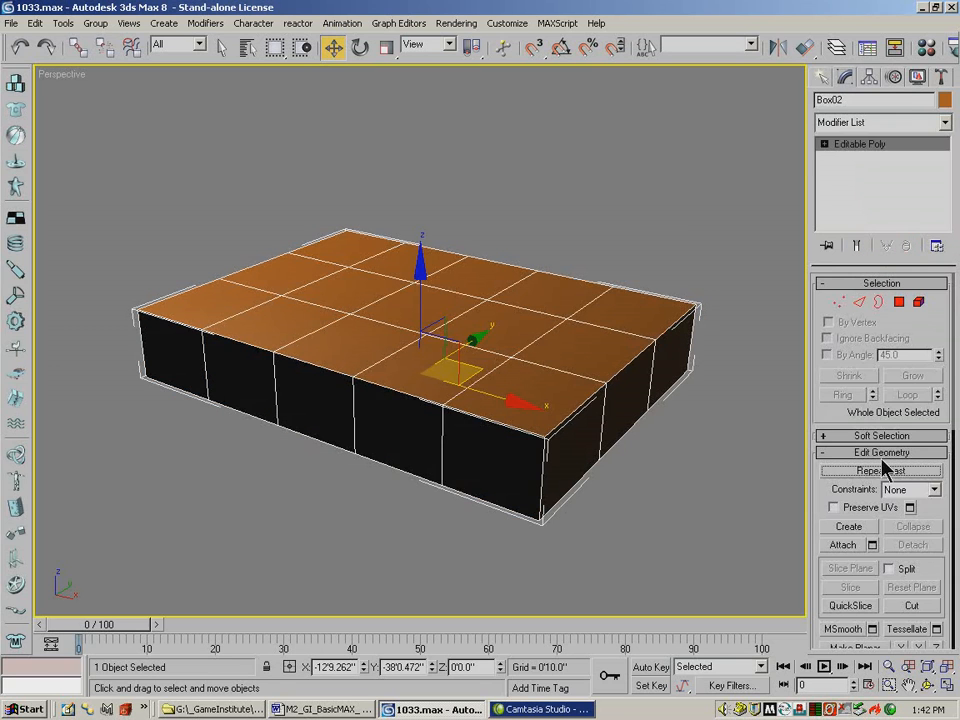
{"action": "left_click", "coordinate": [899, 301]}
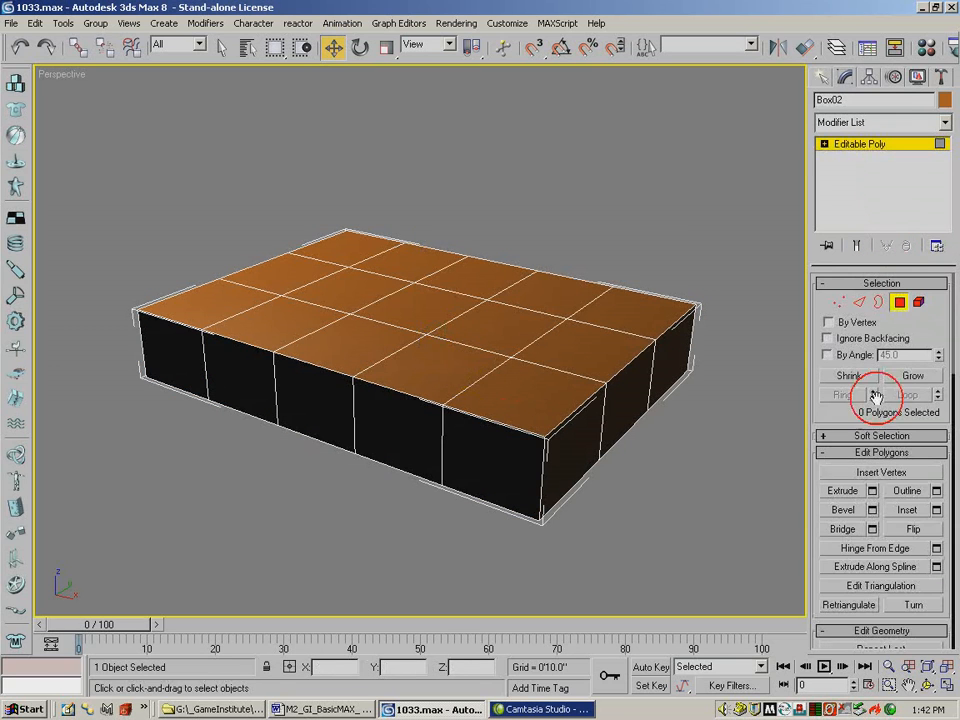
Step: Bevel the three middle polygons of the long side and the two rear polygons of the short side as a group, height 2'7.1", outline 0
{"action": "left_click", "coordinate": [400, 418]}
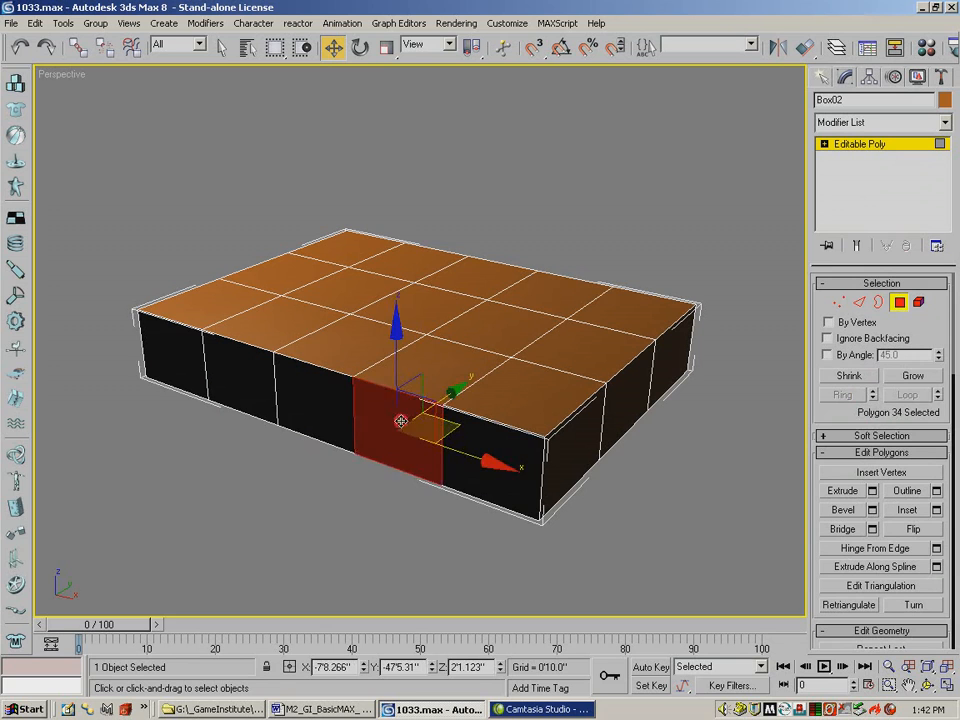
{"action": "left_click", "coordinate": [325, 409], "text": "ctrl"}
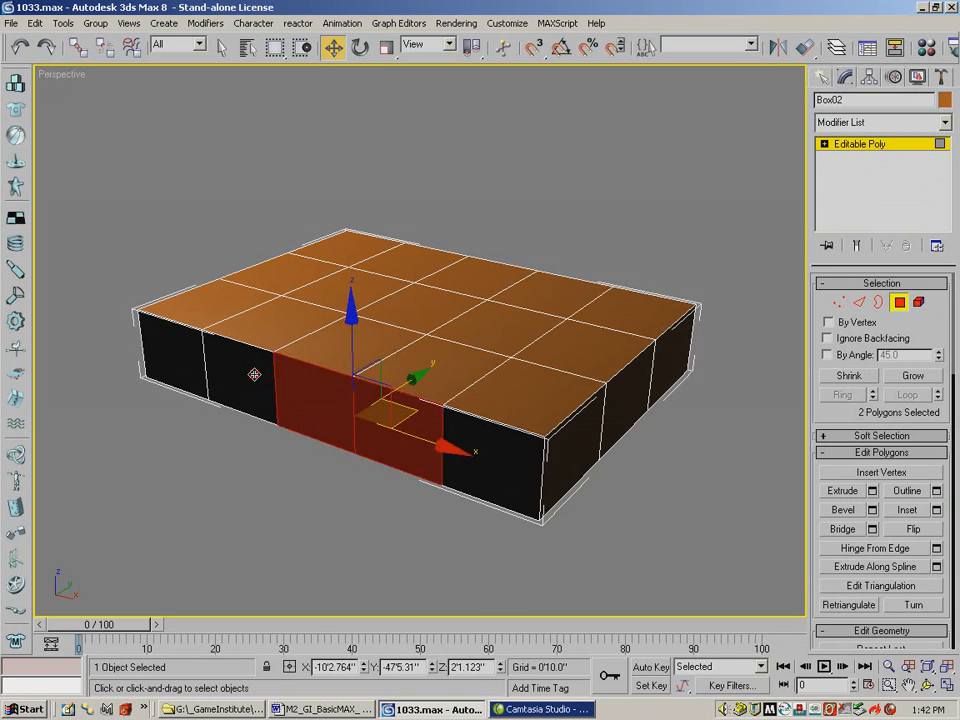
{"action": "left_click", "coordinate": [253, 373], "text": "ctrl"}
{"action": "left_click", "coordinate": [631, 411], "text": "ctrl"}
{"action": "left_click", "coordinate": [672, 370], "text": "ctrl"}
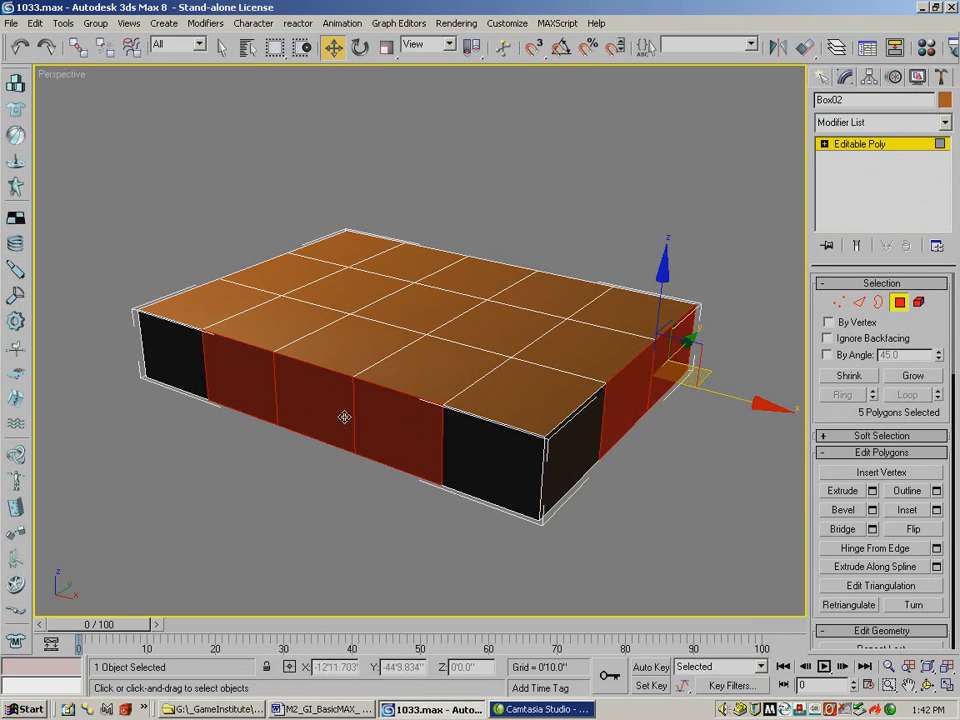
{"action": "left_click", "coordinate": [873, 511]}
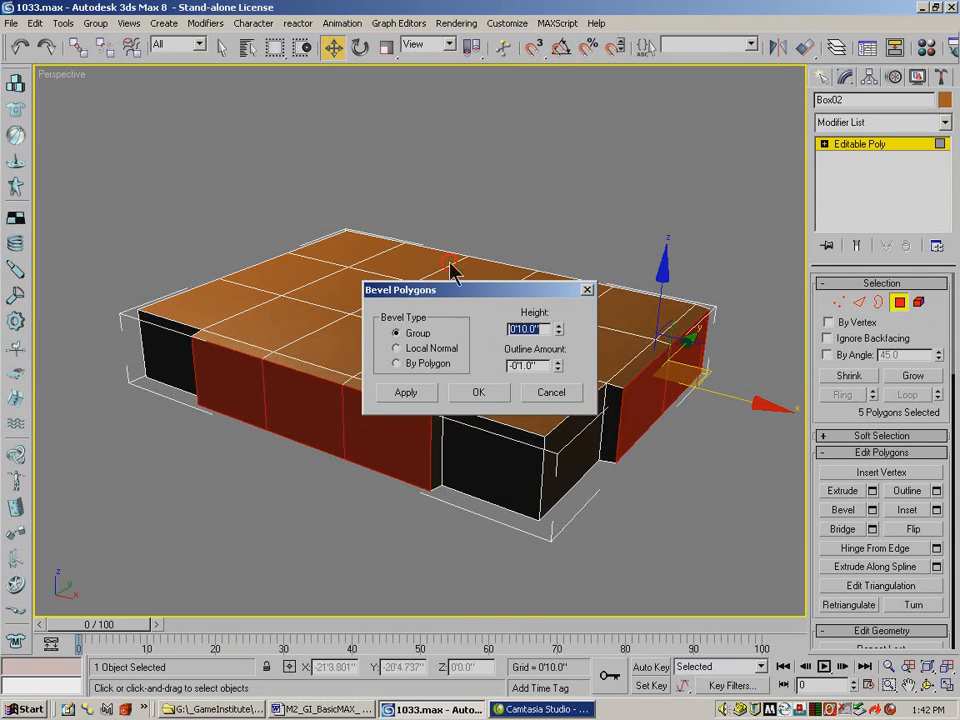
{"action": "left_click_drag", "start_coordinate": [470, 290], "coordinate": [380, 87]}
{"action": "left_click_drag", "start_coordinate": [469, 124], "coordinate": [433, 660]}
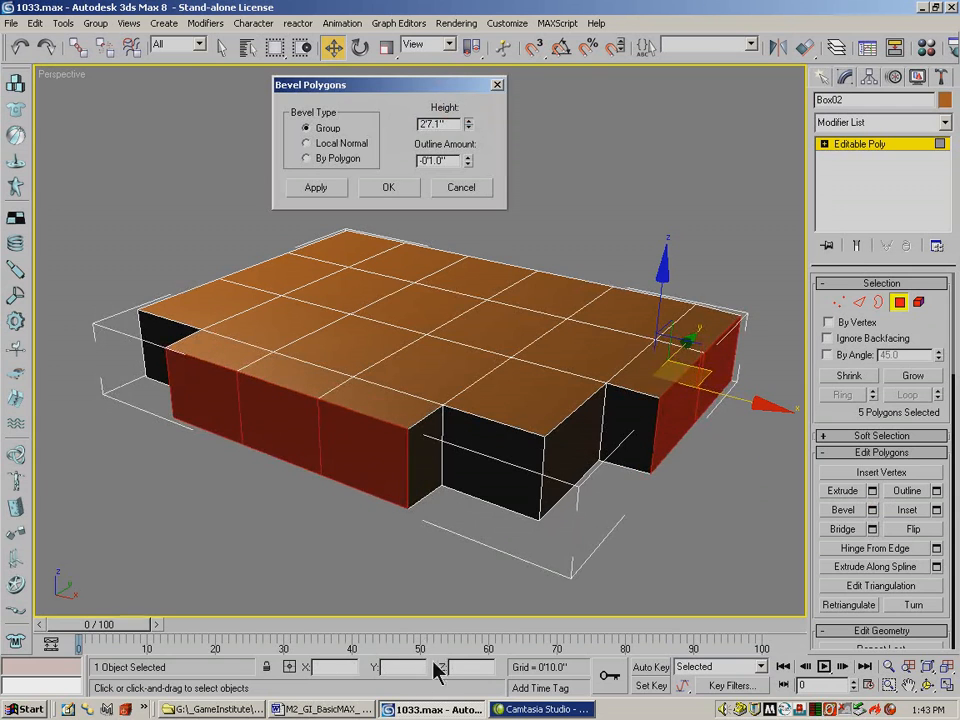
{"action": "key", "text": "Tab"}
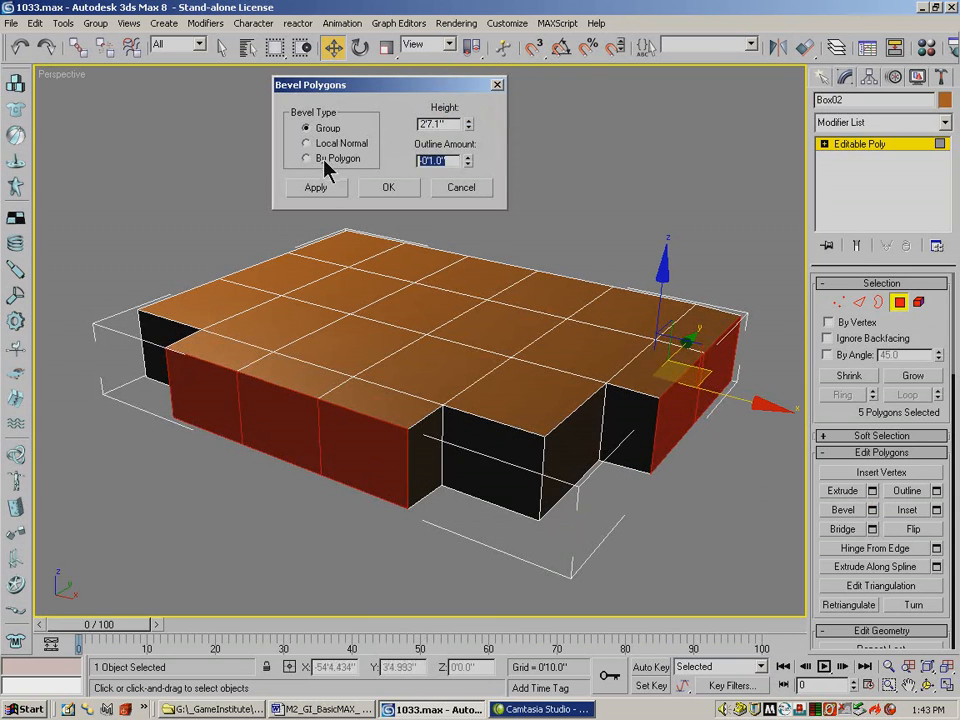
{"action": "type", "text": "0"}
{"action": "key", "text": "Return"}
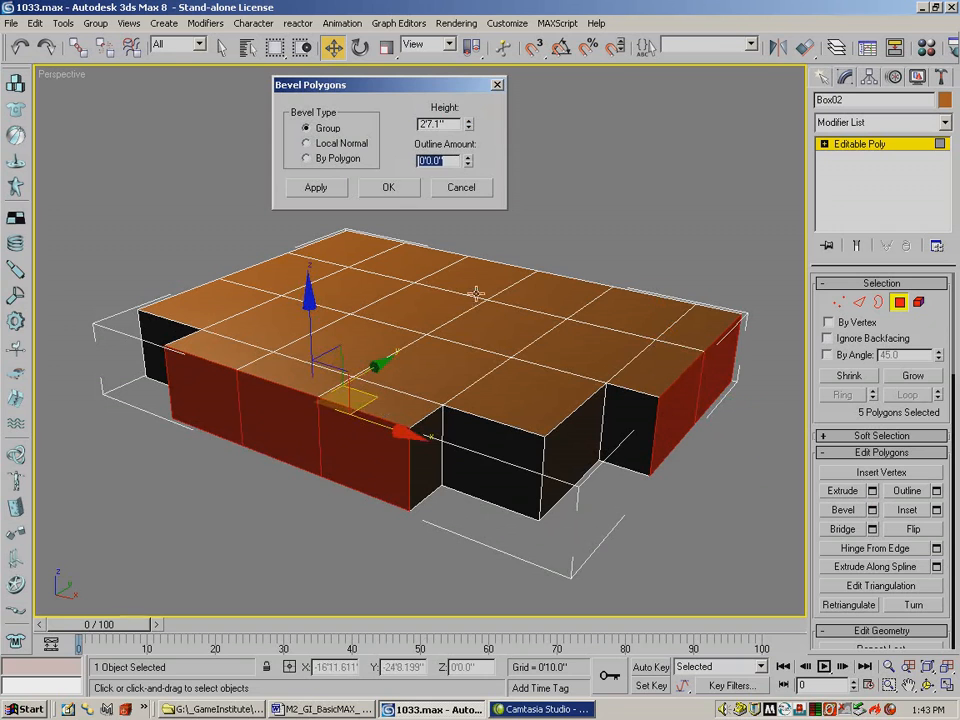
{"action": "left_click", "coordinate": [391, 188]}
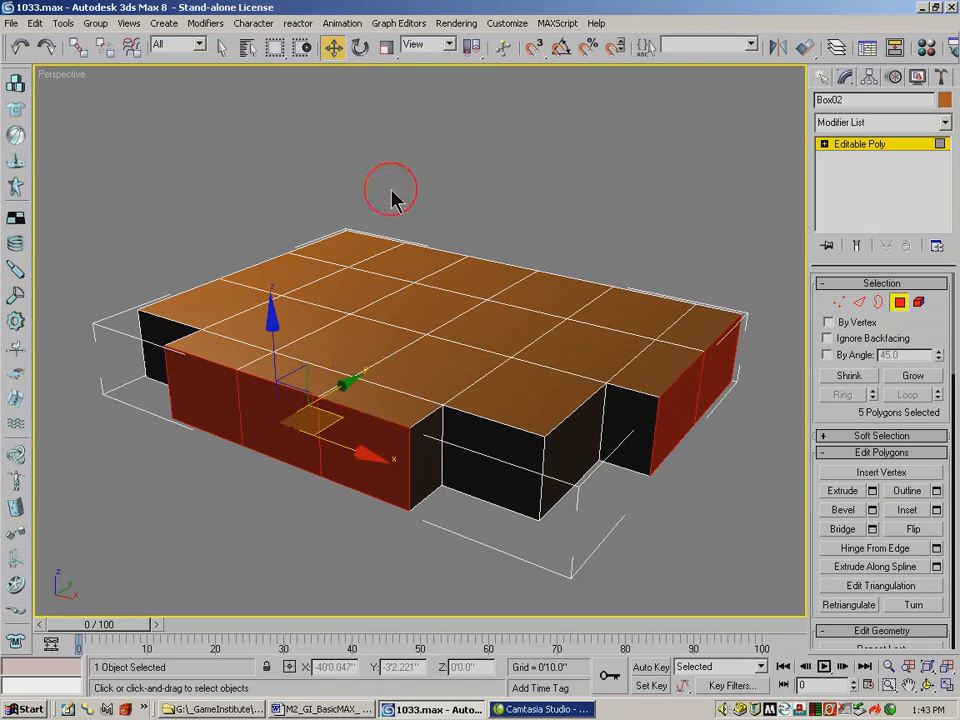
Step: Bevel the top polygons, except the far end column and the short-side projection, upward as a group with height 3'11.583" and outline 0
{"action": "left_click", "coordinate": [279, 321]}
{"action": "left_click", "coordinate": [240, 351], "text": "ctrl"}
{"action": "left_click", "coordinate": [300, 373], "text": "ctrl"}
{"action": "left_click", "coordinate": [358, 352], "text": "ctrl"}
{"action": "left_click", "coordinate": [425, 364], "text": "ctrl"}
{"action": "left_click", "coordinate": [402, 403], "text": "ctrl"}
{"action": "left_click", "coordinate": [503, 333], "text": "ctrl"}
{"action": "left_click", "coordinate": [545, 292], "text": "ctrl"}
{"action": "left_click", "coordinate": [489, 275], "text": "ctrl"}
{"action": "left_click", "coordinate": [430, 305], "text": "ctrl"}
{"action": "left_click", "coordinate": [383, 293], "text": "ctrl"}
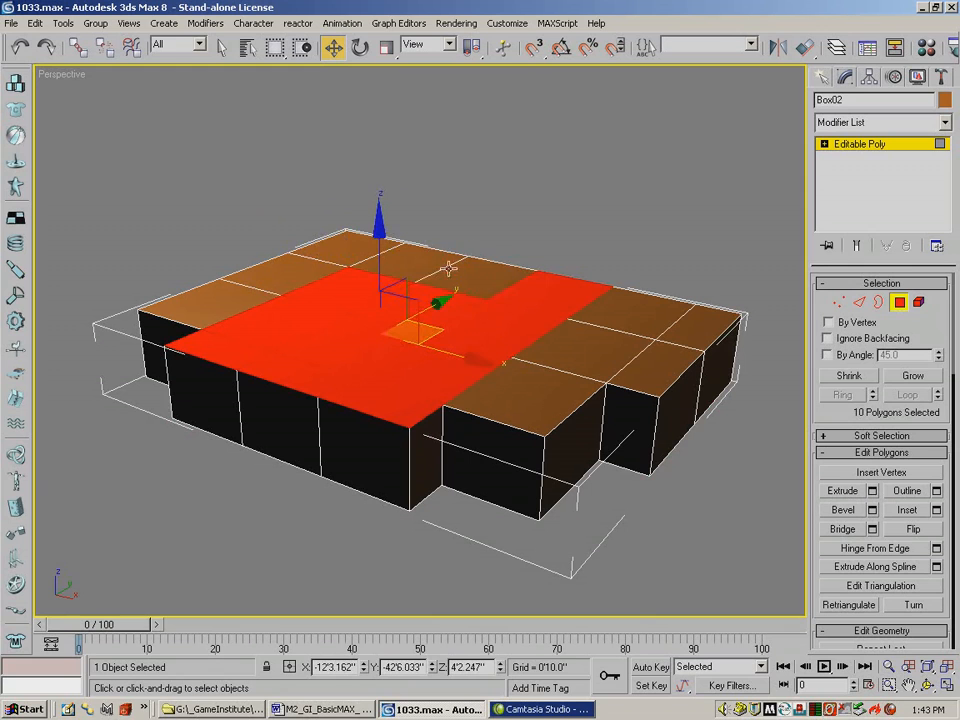
{"action": "left_click", "coordinate": [406, 258], "text": "ctrl"}
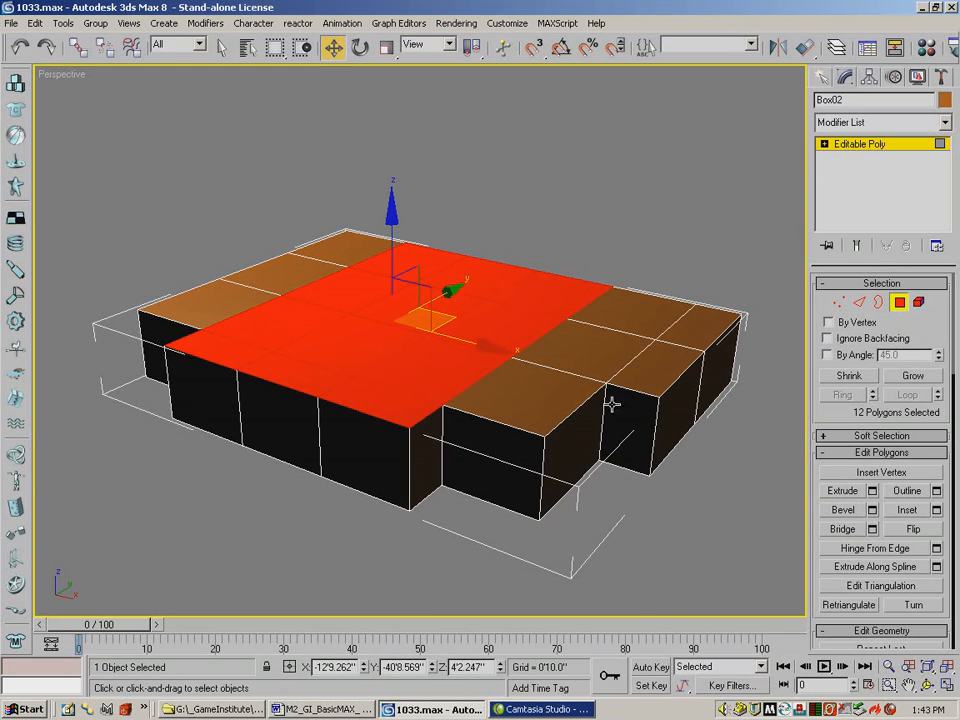
{"action": "left_click", "coordinate": [548, 404], "text": "ctrl"}
{"action": "left_click", "coordinate": [594, 354], "text": "ctrl"}
{"action": "left_click", "coordinate": [648, 326], "text": "ctrl"}
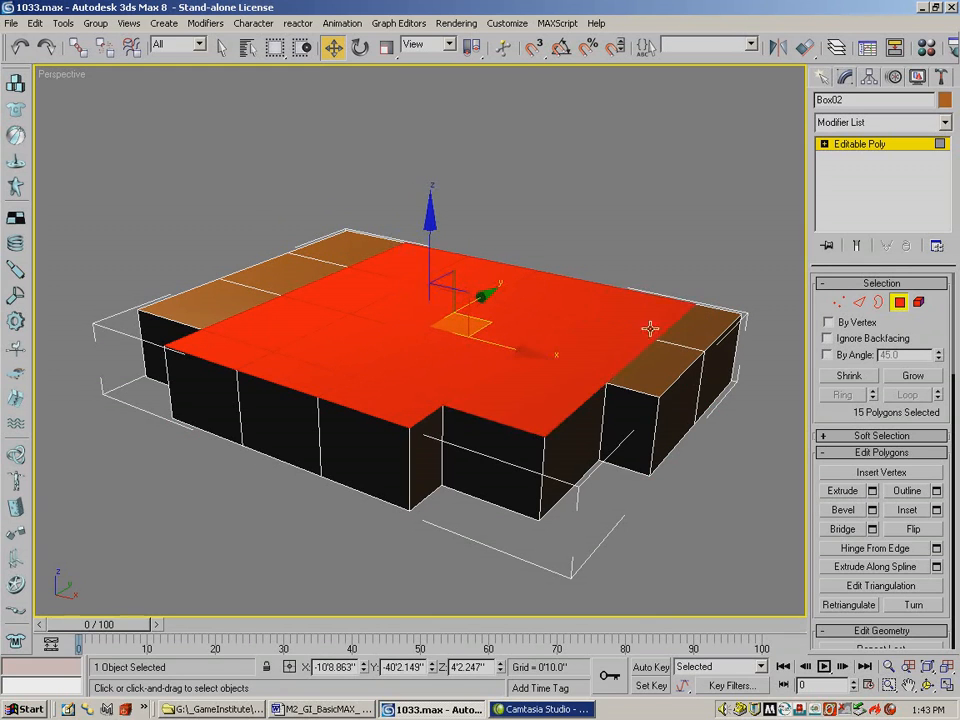
{"action": "left_click", "coordinate": [872, 510]}
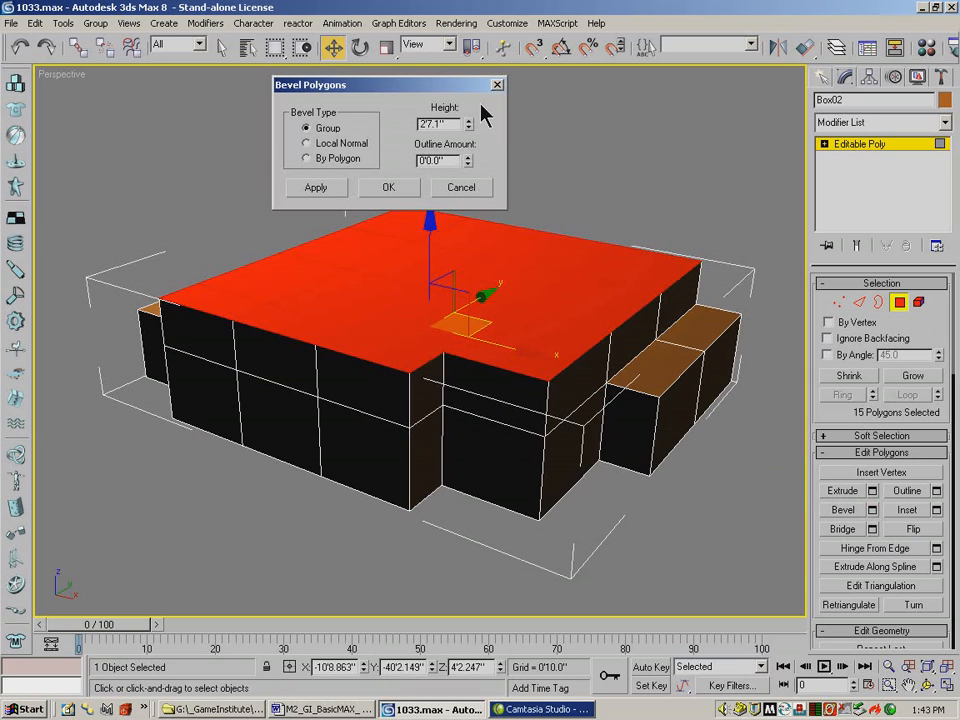
{"action": "left_click_drag", "start_coordinate": [469, 124], "coordinate": [484, 90]}
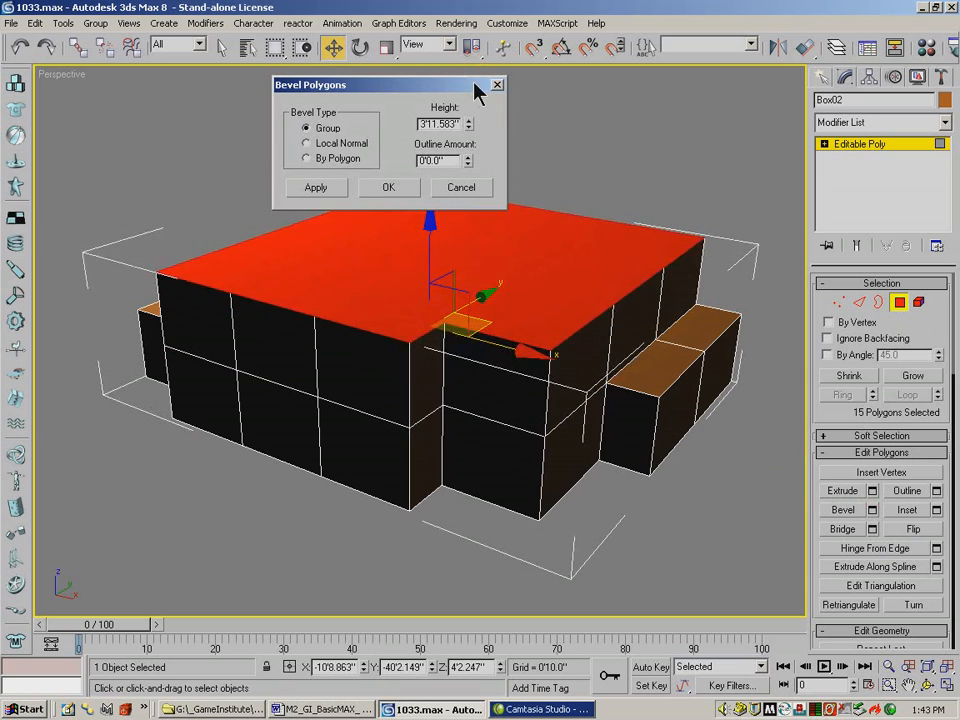
{"action": "left_click_drag", "start_coordinate": [447, 161], "coordinate": [392, 158]}
{"action": "left_click", "coordinate": [321, 188]}
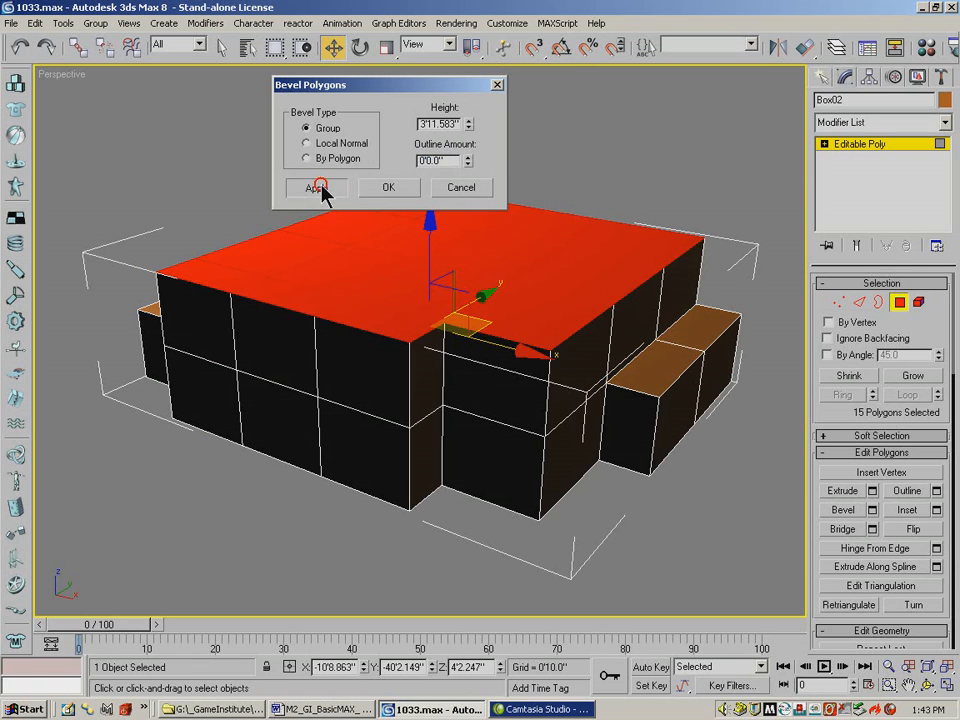
Step: Apply a sloped bevel to the raised top polygons with height 0'6.662" and outline amount -0'10.11"
{"action": "left_click_drag", "start_coordinate": [468, 127], "coordinate": [488, 10]}
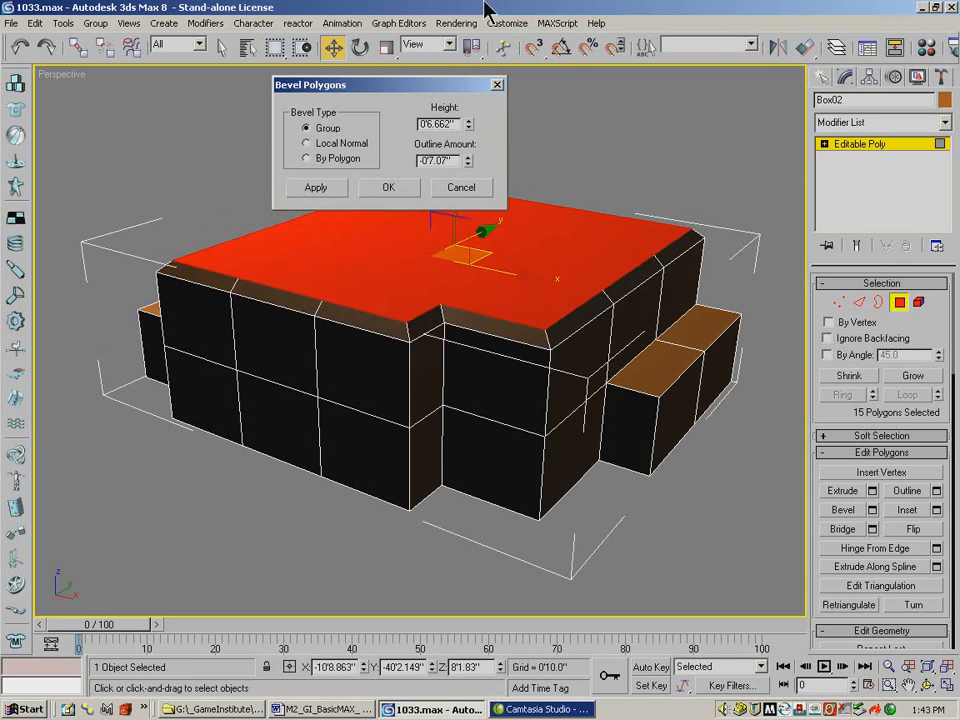
{"action": "left_click_drag", "start_coordinate": [468, 160], "coordinate": [457, 190]}
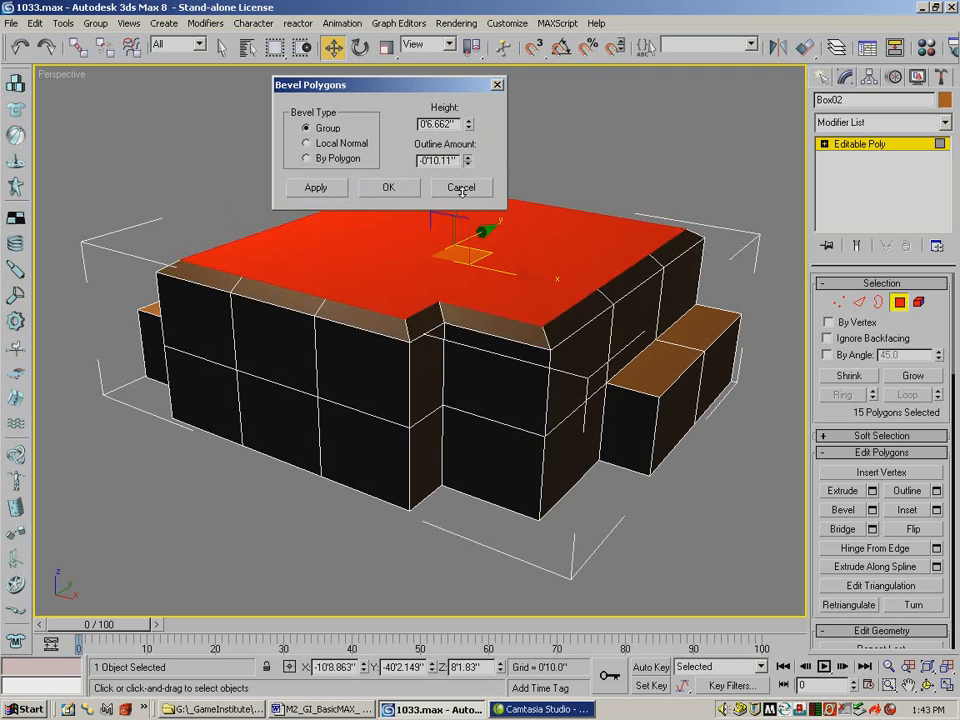
{"action": "left_click", "coordinate": [297, 193]}
Step: Bevel the selected top polygons upward as a group with height 0'10.652" and outline amount 0
{"action": "left_click_drag", "start_coordinate": [467, 123], "coordinate": [346, 48]}
{"action": "double_click", "coordinate": [440, 160]}
{"action": "type", "text": "0"}
{"action": "key", "text": "Return"}
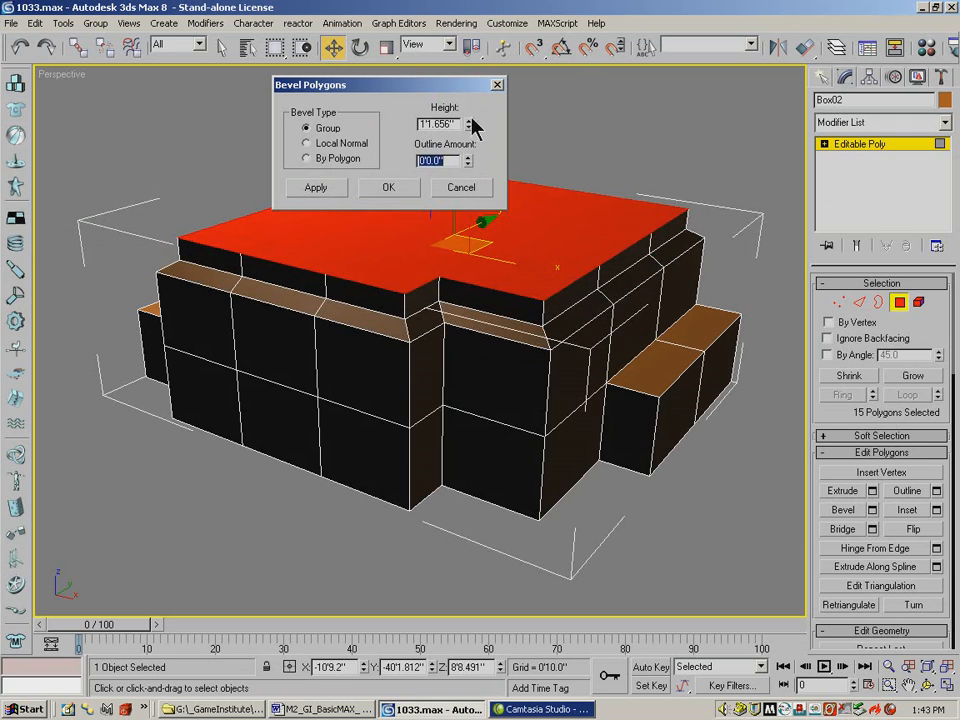
{"action": "mouse_move", "coordinate": [469, 122]}
{"action": "left_mouse_down"}
{"action": "mouse_move", "coordinate": [469, 102]}
{"action": "mouse_move", "coordinate": [469, 142]}
{"action": "left_mouse_up"}
{"action": "left_click", "coordinate": [927, 685]}
{"action": "left_click_drag", "start_coordinate": [444, 370], "coordinate": [418, 324]}
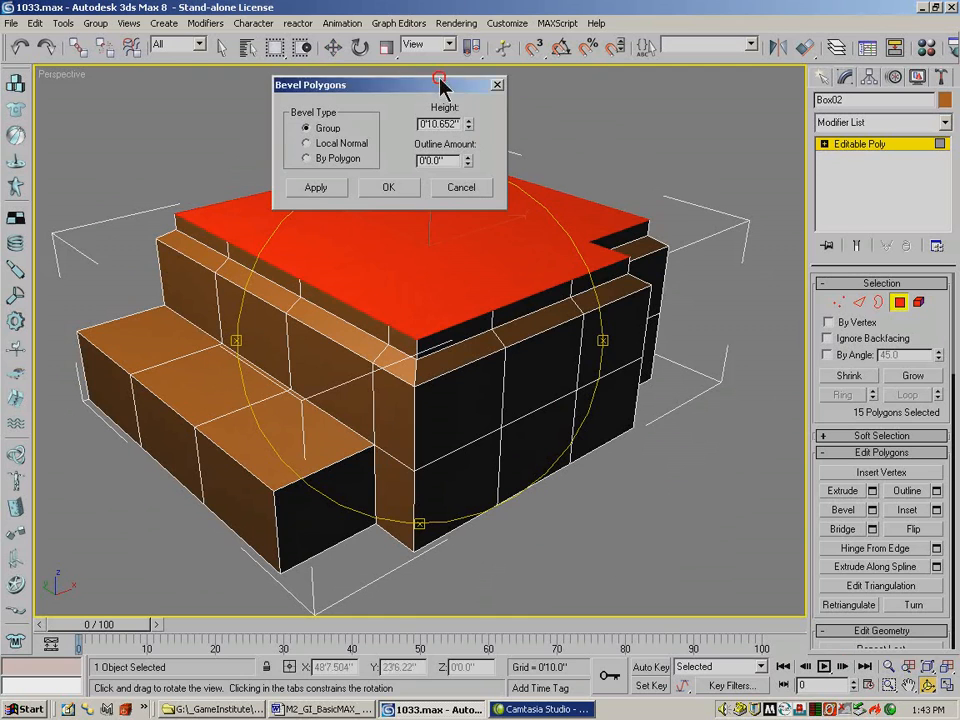
{"action": "left_click_drag", "start_coordinate": [439, 86], "coordinate": [375, 47]}
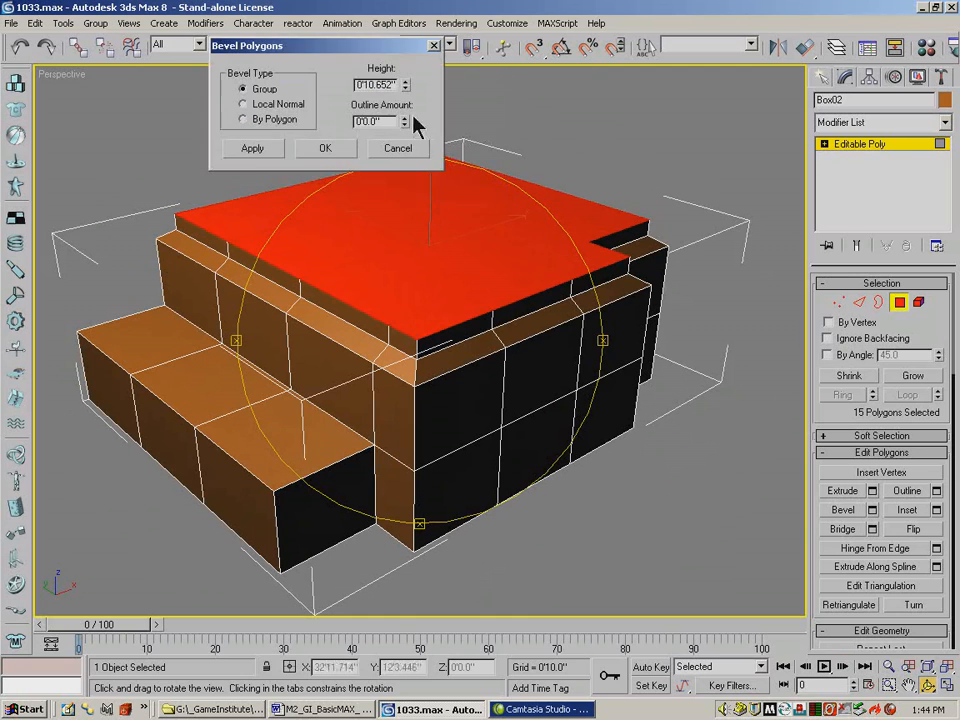
{"action": "left_click", "coordinate": [248, 148]}
Step: Inset the selected roof polygons with a group bevel of height 0 and outline amount -0'6.93"
{"action": "left_click_drag", "start_coordinate": [405, 84], "coordinate": [403, 168]}
{"action": "type", "text": "0"}
{"action": "key", "text": "Return"}
{"action": "left_click_drag", "start_coordinate": [405, 118], "coordinate": [409, 336]}
{"action": "left_click_drag", "start_coordinate": [417, 693], "coordinate": [418, 695]}
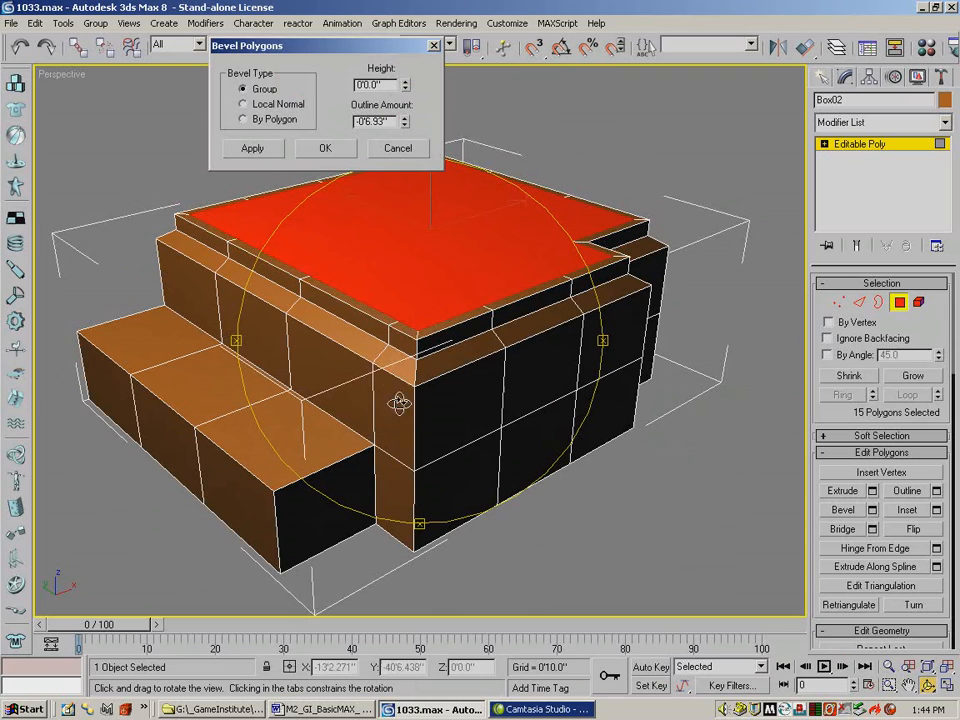
{"action": "left_click", "coordinate": [326, 150]}
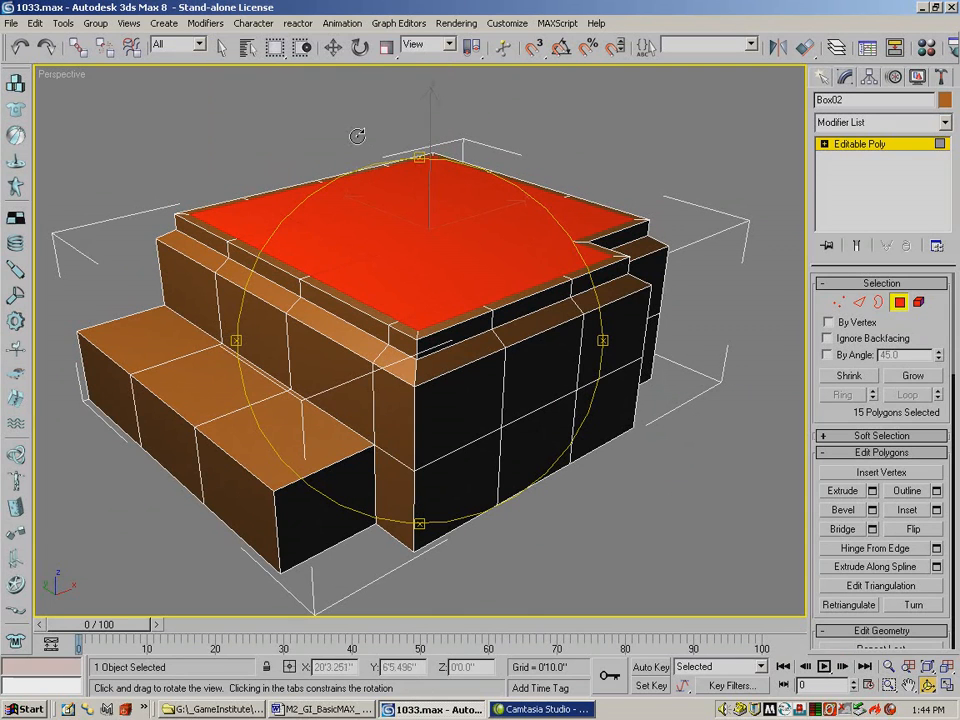
Step: Sink the inset roof polygons with a group bevel of height -0'6.32" and outline amount 0
{"action": "left_click", "coordinate": [872, 509]}
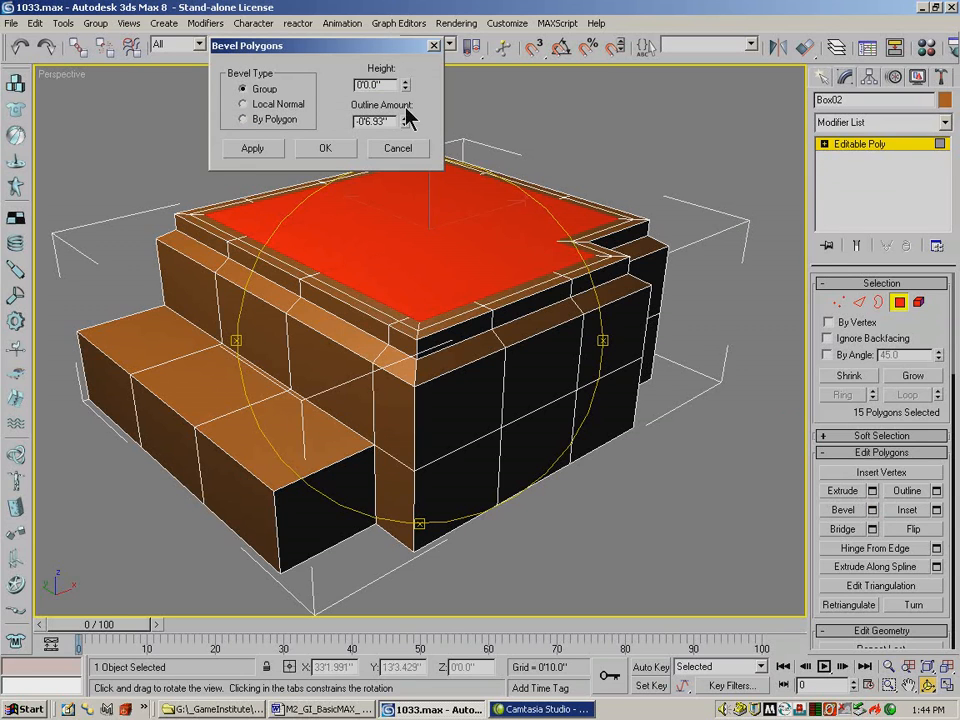
{"action": "left_click_drag", "start_coordinate": [405, 88], "coordinate": [411, 579]}
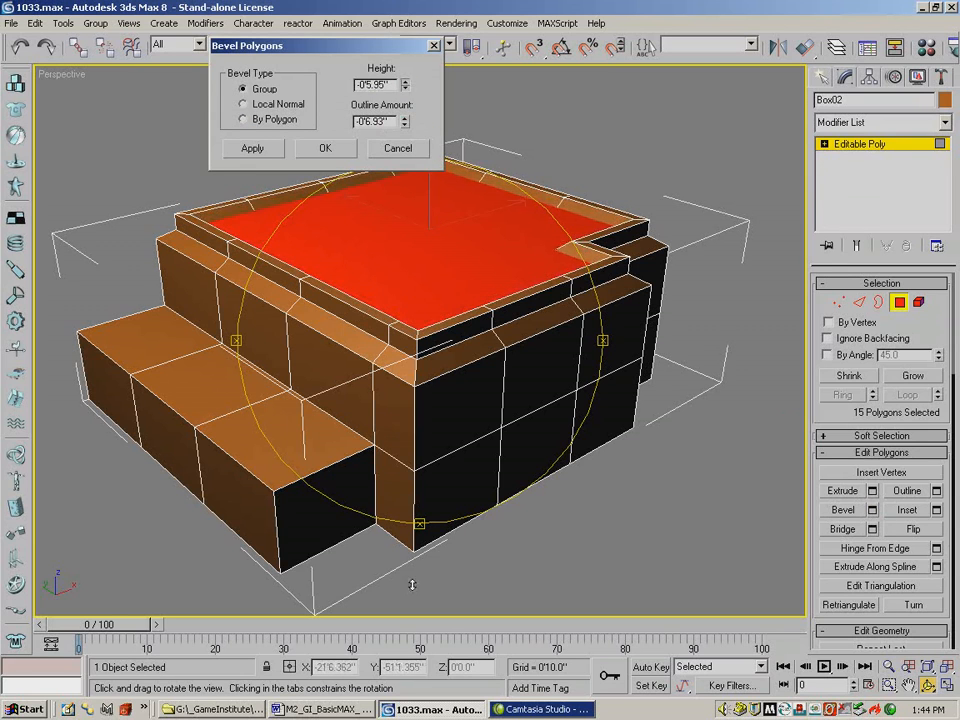
{"action": "double_click", "coordinate": [390, 122]}
{"action": "type", "text": "0"}
{"action": "key", "text": "Return"}
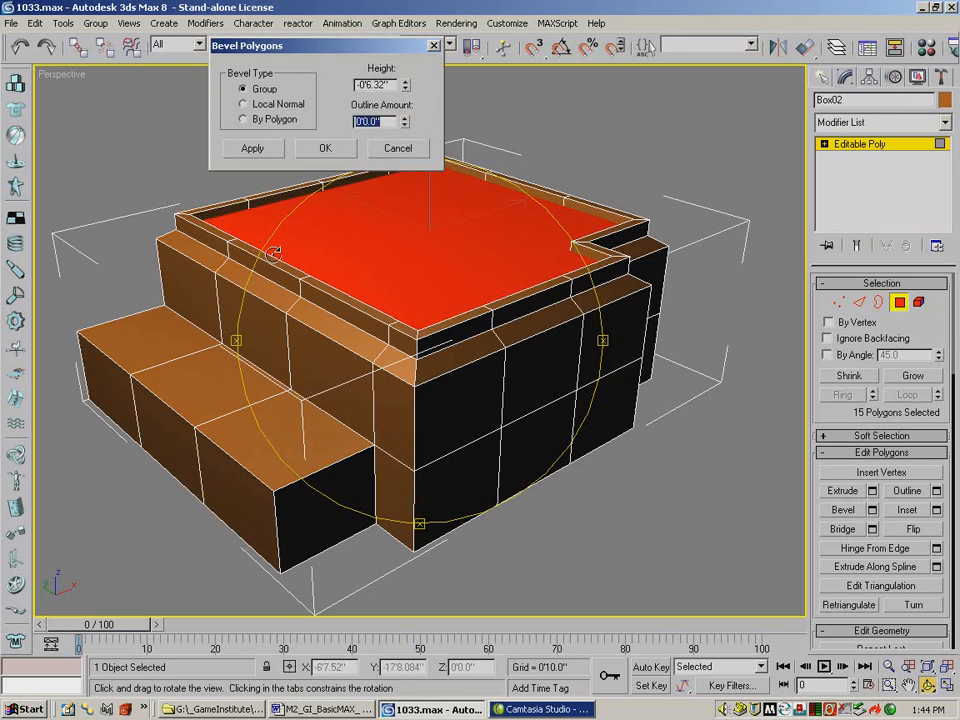
{"action": "left_click", "coordinate": [264, 151]}
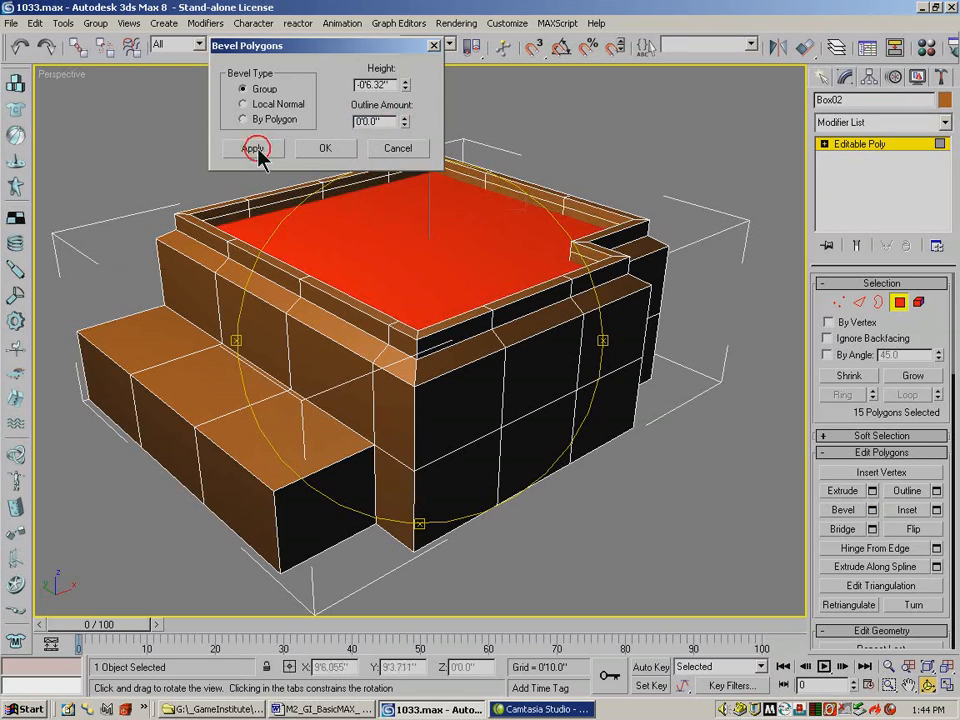
Step: Inset the sunken roof polygons with another bevel of height 0 and outline amount -1'0.167"
{"action": "double_click", "coordinate": [376, 85]}
{"action": "type", "text": "0"}
{"action": "key", "text": "Return"}
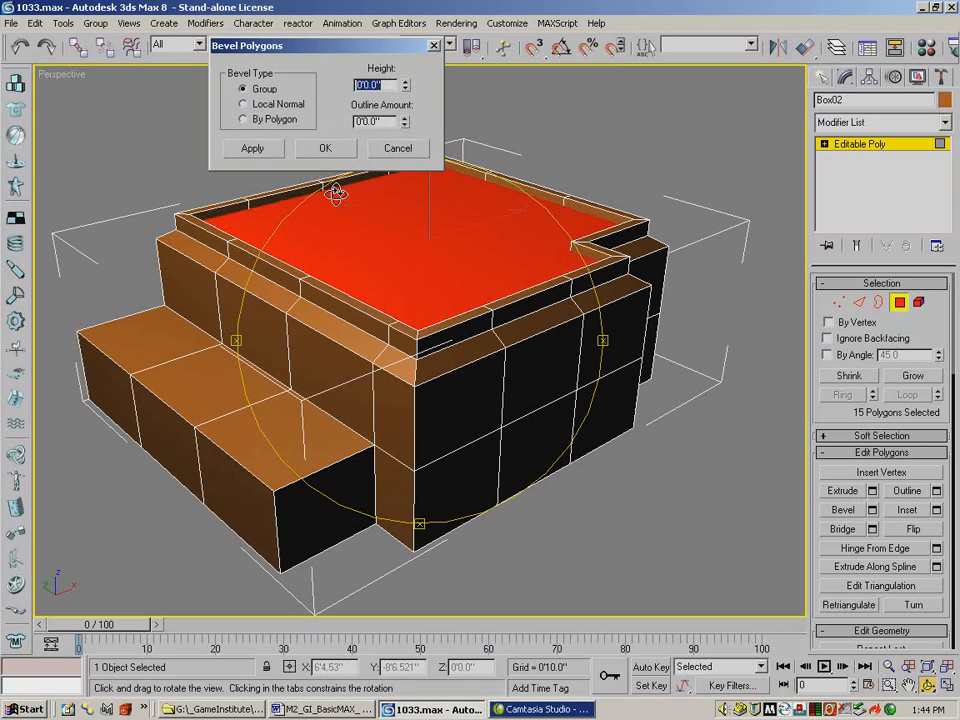
{"action": "left_click_drag", "start_coordinate": [404, 125], "coordinate": [371, 197]}
{"action": "left_click_drag", "start_coordinate": [409, 123], "coordinate": [383, 87]}
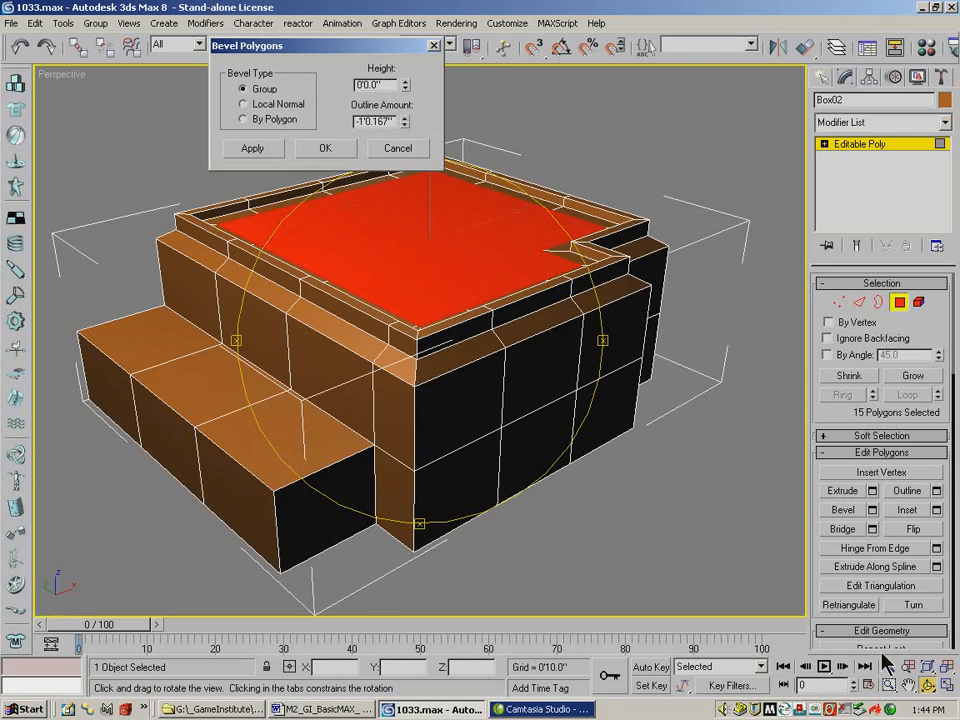
{"action": "left_click_drag", "start_coordinate": [439, 287], "coordinate": [410, 291]}
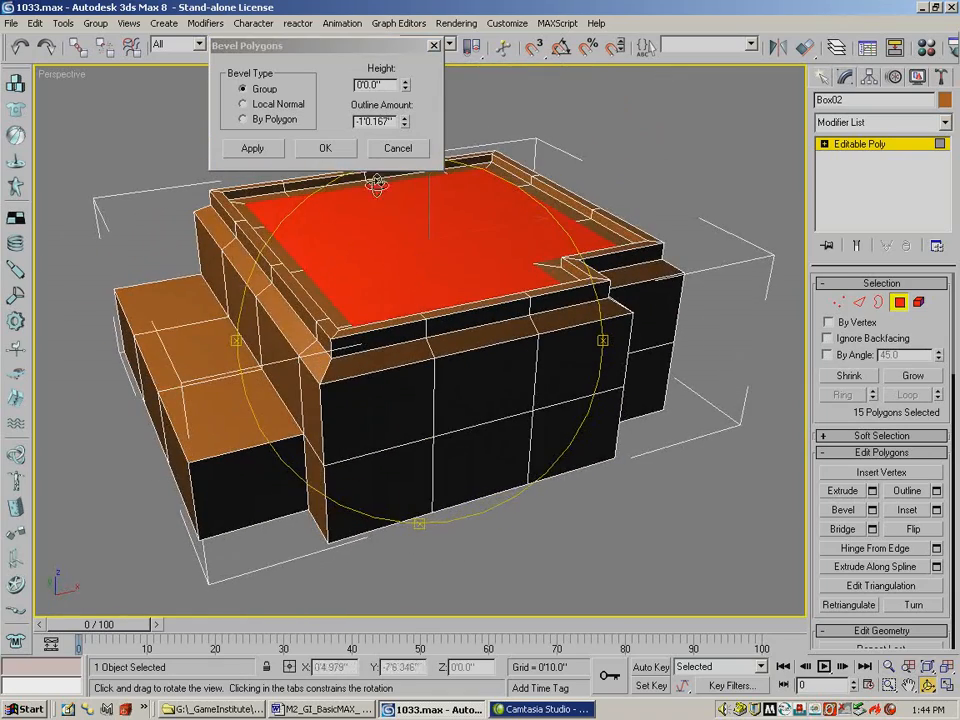
{"action": "left_click", "coordinate": [327, 149]}
Step: Bevel the six bottom-row polygons along the flush side, including both projection ends, outward as a group with height 1'4.91" and outline amount 0
{"action": "left_click_drag", "start_coordinate": [476, 326], "coordinate": [462, 302]}
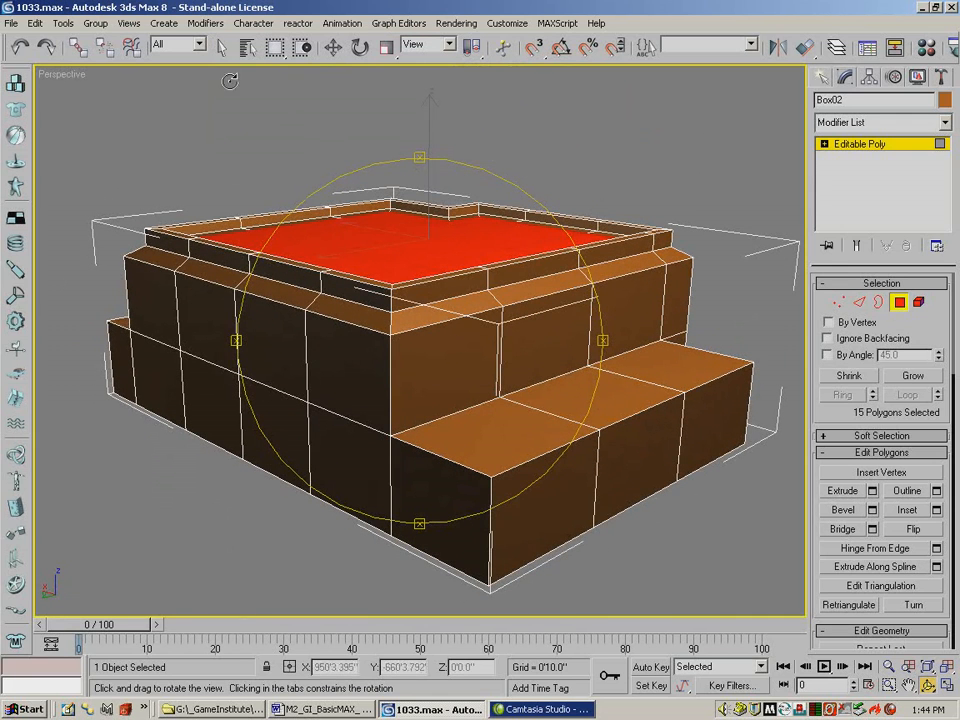
{"action": "left_click", "coordinate": [332, 47]}
{"action": "left_click", "coordinate": [129, 358]}
{"action": "left_click", "coordinate": [154, 361], "text": "ctrl"}
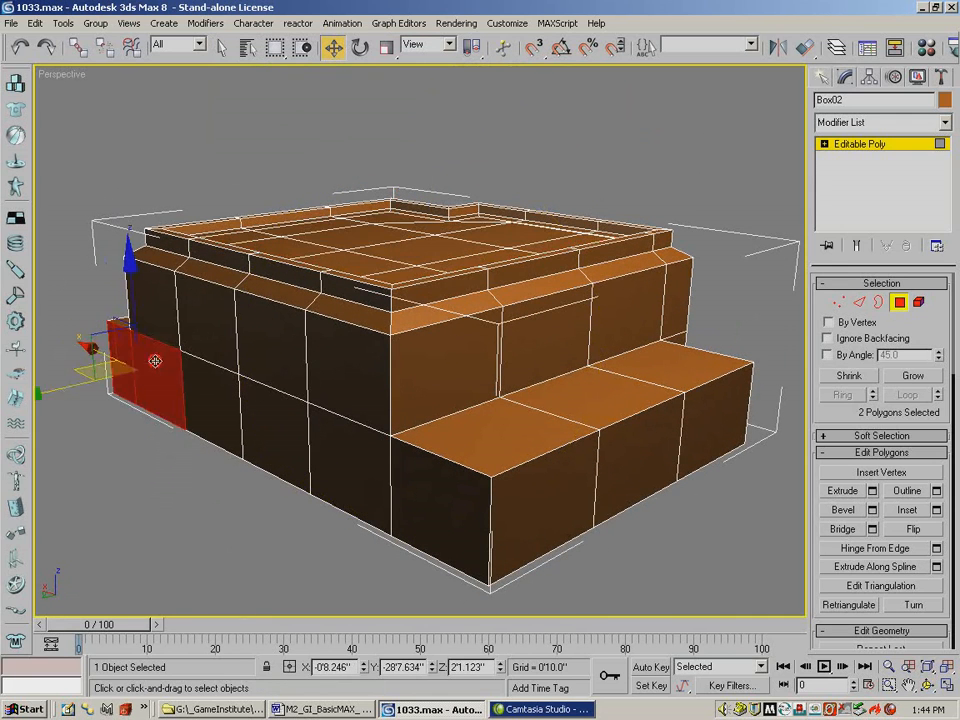
{"action": "left_click", "coordinate": [197, 382], "text": "ctrl"}
{"action": "left_click", "coordinate": [265, 411], "text": "ctrl"}
{"action": "left_click", "coordinate": [375, 446], "text": "ctrl"}
{"action": "left_click", "coordinate": [436, 483], "text": "ctrl"}
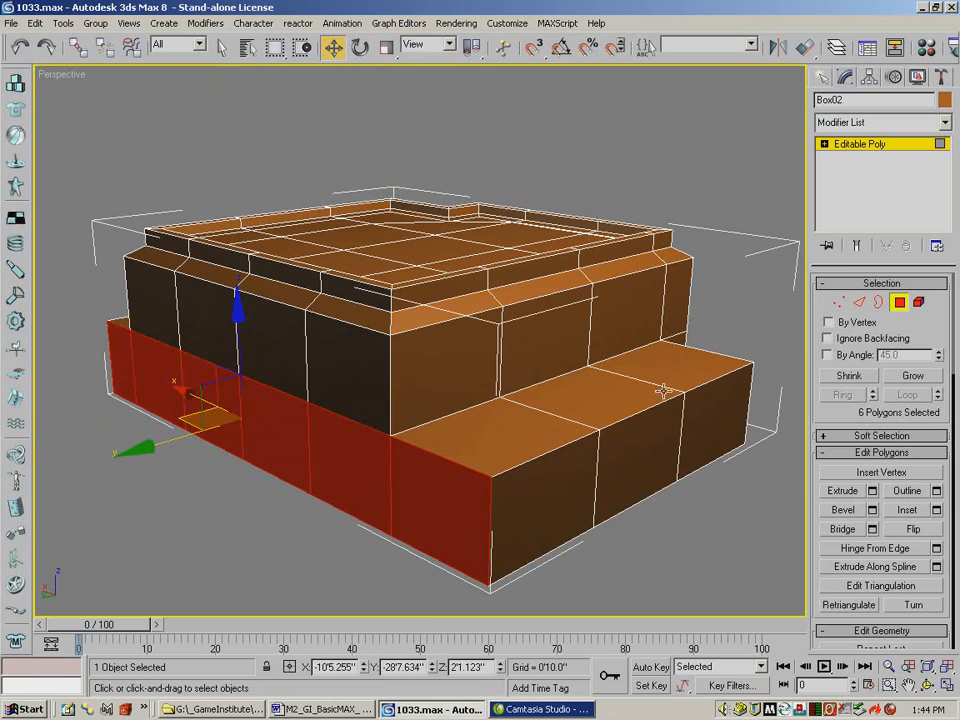
{"action": "left_click", "coordinate": [872, 510]}
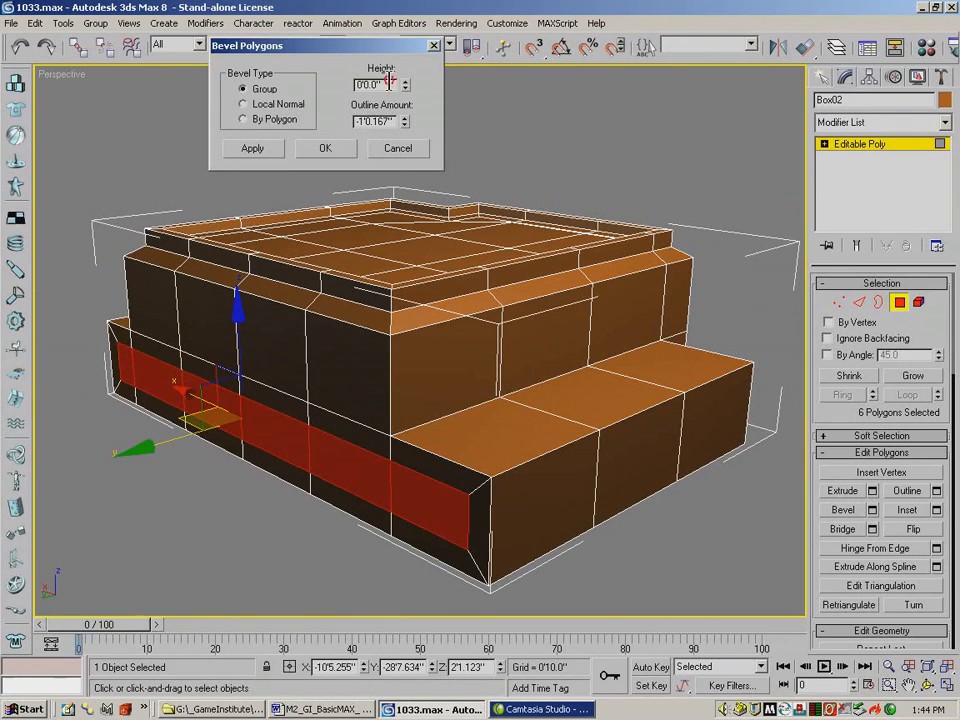
{"action": "double_click", "coordinate": [375, 121]}
{"action": "key", "text": "Return"}
{"action": "left_click_drag", "start_coordinate": [406, 83], "coordinate": [322, 100]}
{"action": "left_click_drag", "start_coordinate": [406, 84], "coordinate": [388, 698]}
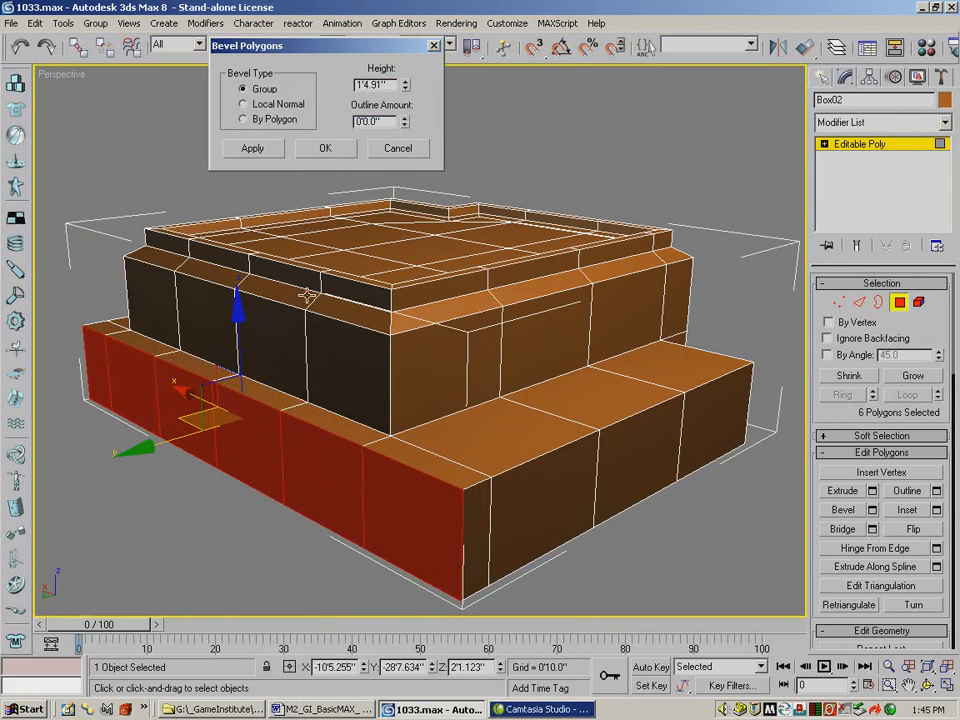
{"action": "left_click", "coordinate": [322, 150]}
Step: Select only the eight vertices along the outer top edge of the new six-polygon ledge and move them down in Z to slope its top
{"action": "left_click", "coordinate": [928, 684]}
{"action": "left_click_drag", "start_coordinate": [505, 424], "coordinate": [449, 401]}
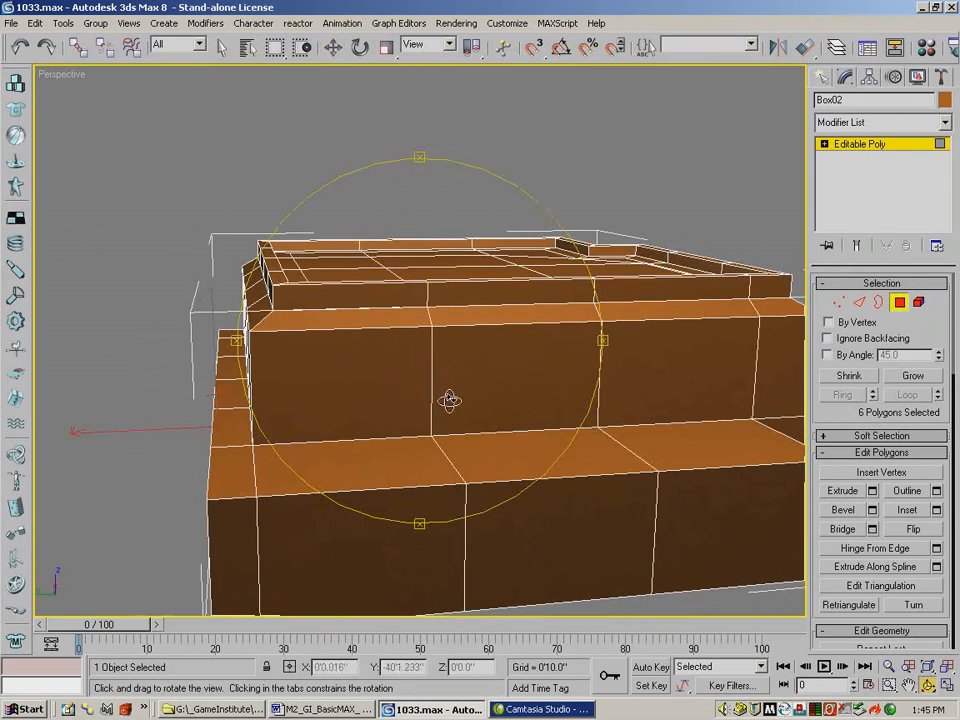
{"action": "left_click", "coordinate": [838, 302]}
{"action": "left_click_drag", "start_coordinate": [163, 299], "coordinate": [224, 515]}
{"action": "left_click", "coordinate": [929, 686]}
{"action": "left_click_drag", "start_coordinate": [376, 419], "coordinate": [446, 420]}
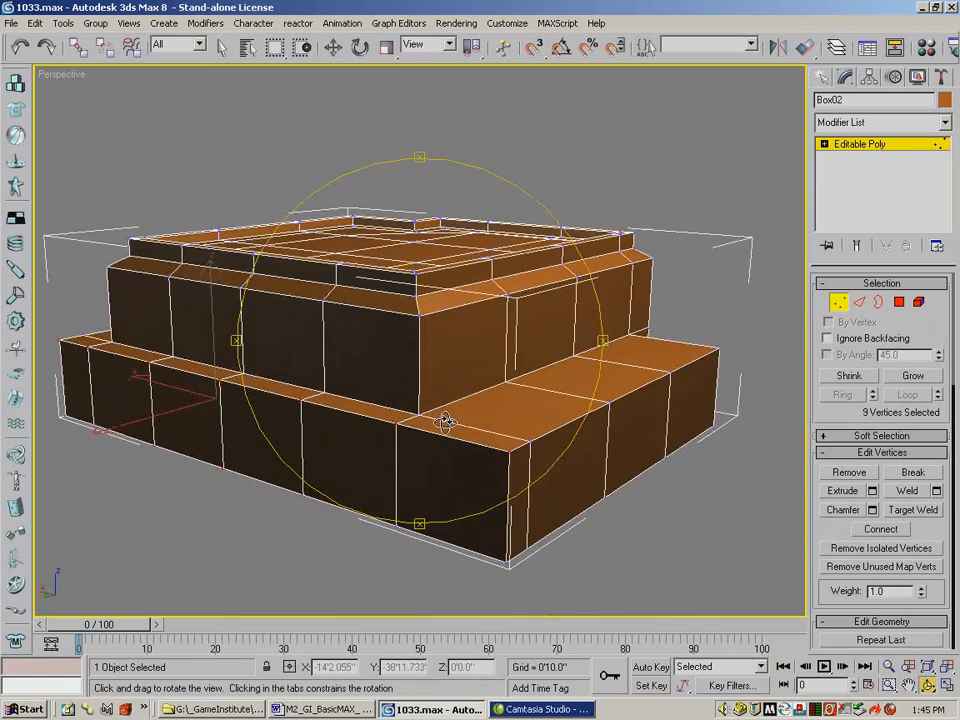
{"action": "left_click_drag", "start_coordinate": [180, 393], "coordinate": [203, 358]}
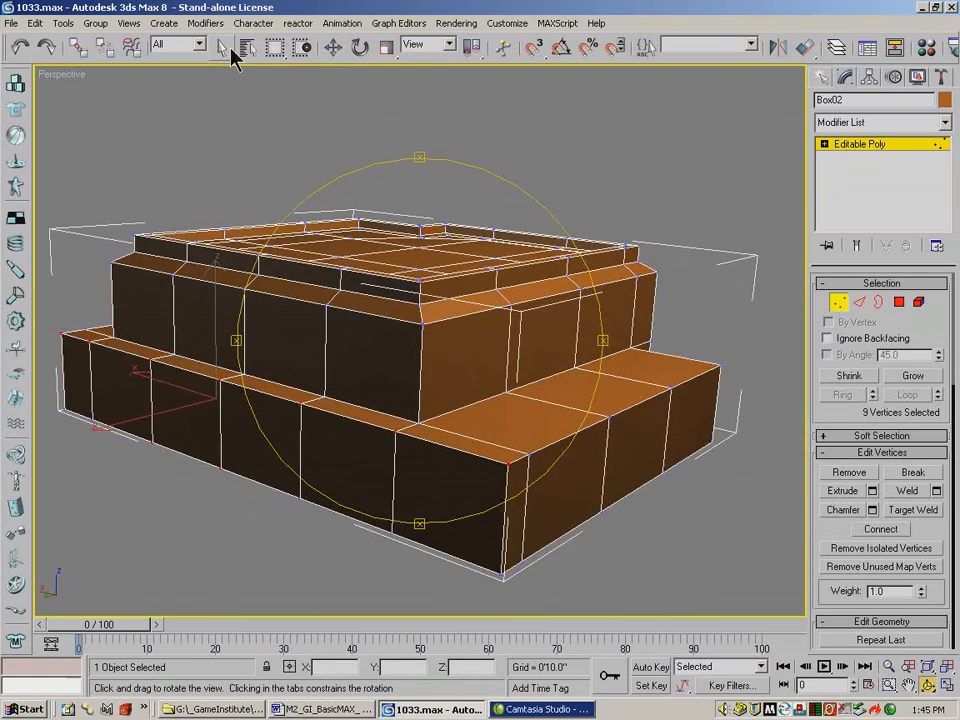
{"action": "left_click", "coordinate": [222, 47]}
{"action": "left_click_drag", "start_coordinate": [241, 521], "coordinate": [80, 412]}
{"action": "left_click_drag", "start_coordinate": [139, 480], "coordinate": [179, 433], "text": "ctrl"}
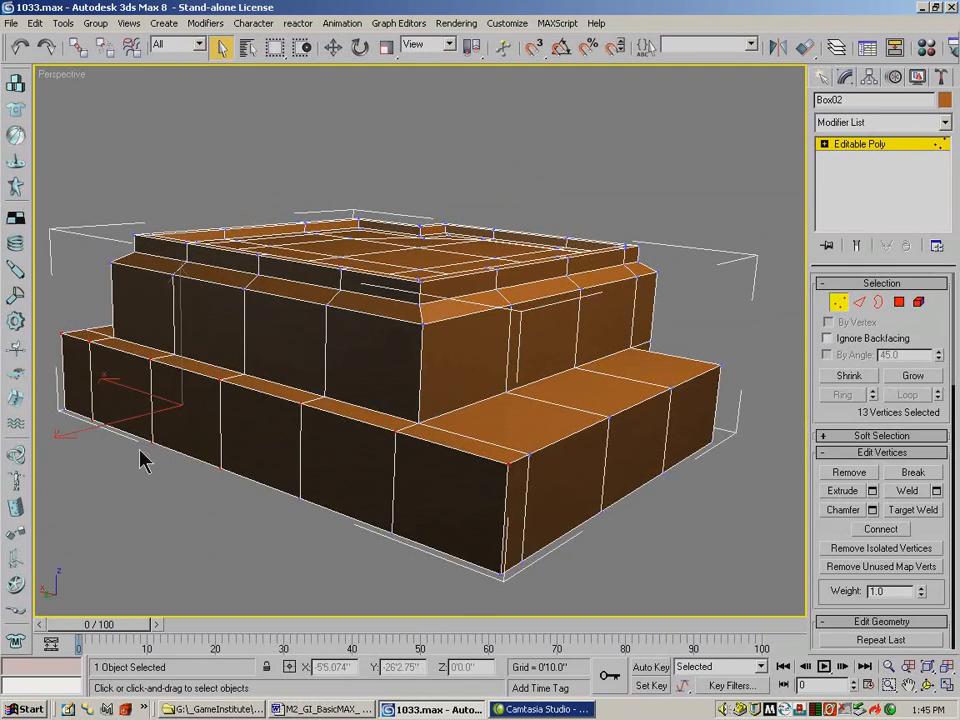
{"action": "left_click_drag", "start_coordinate": [86, 421], "coordinate": [68, 409], "text": "alt"}
{"action": "left_click_drag", "start_coordinate": [180, 468], "coordinate": [139, 431], "text": "alt"}
{"action": "left_click_drag", "start_coordinate": [229, 503], "coordinate": [197, 448], "text": "alt"}
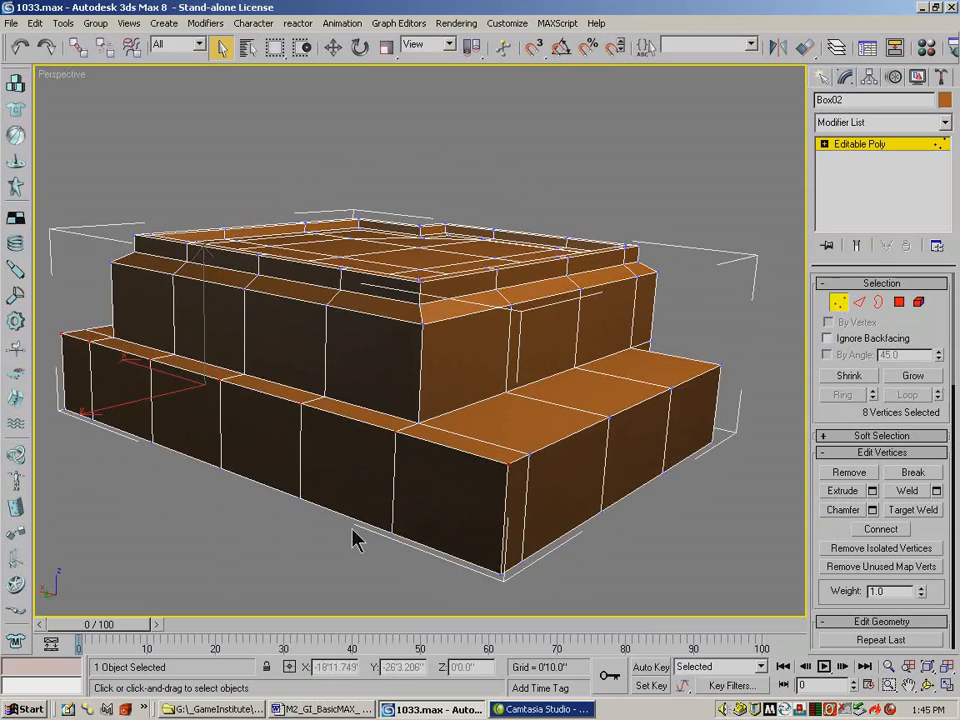
{"action": "left_click", "coordinate": [333, 47]}
{"action": "left_click_drag", "start_coordinate": [206, 302], "coordinate": [204, 325]}
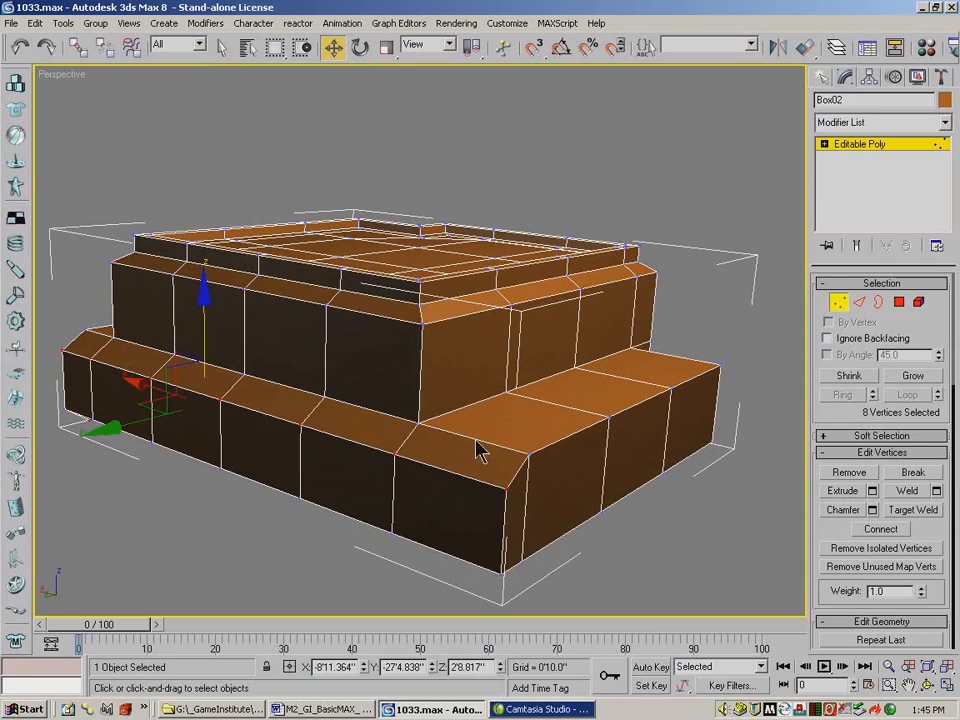
{"action": "left_click", "coordinate": [927, 684]}
{"action": "left_click_drag", "start_coordinate": [602, 340], "coordinate": [700, 300]}
{"action": "left_click_drag", "start_coordinate": [386, 328], "coordinate": [423, 331]}
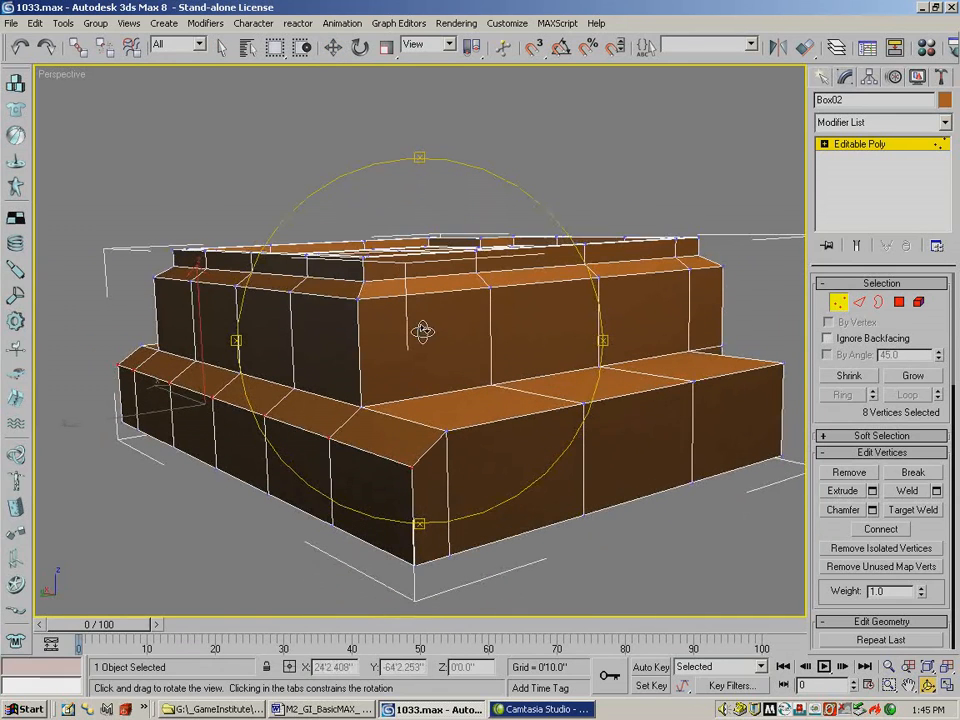
{"action": "left_click", "coordinate": [333, 46]}
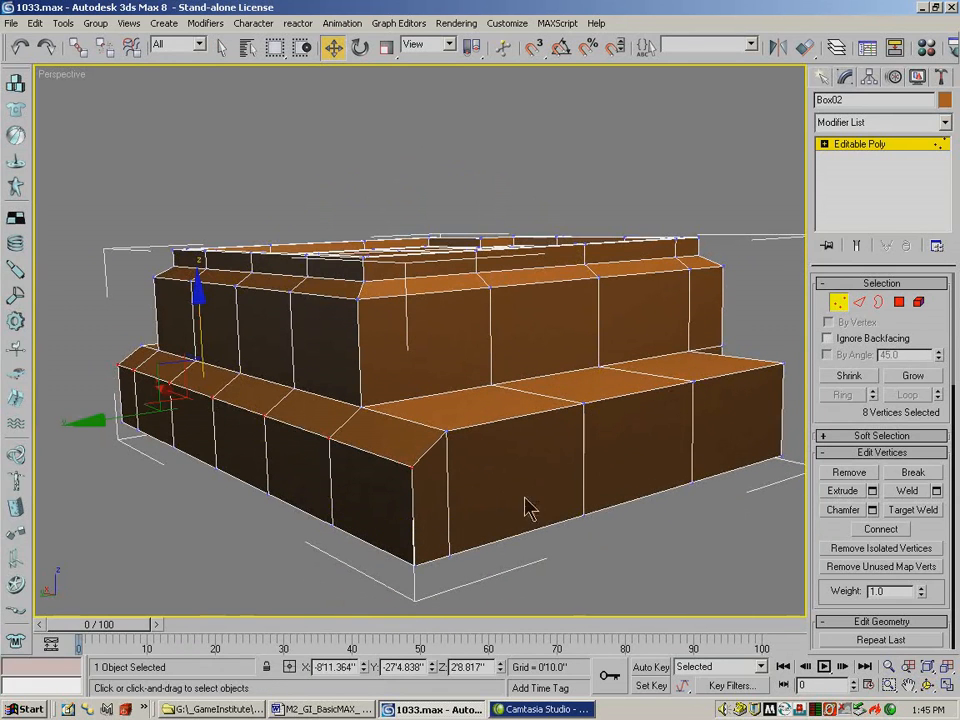
{"action": "left_click", "coordinate": [898, 303]}
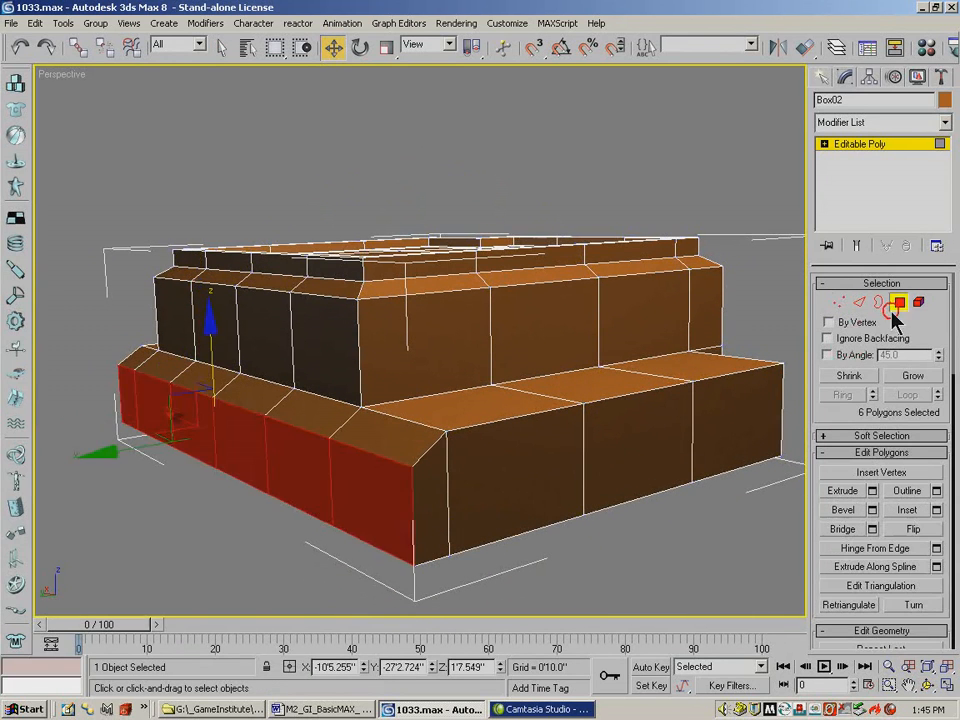
{"action": "left_click", "coordinate": [545, 457]}
{"action": "left_click", "coordinate": [635, 445], "text": "ctrl"}
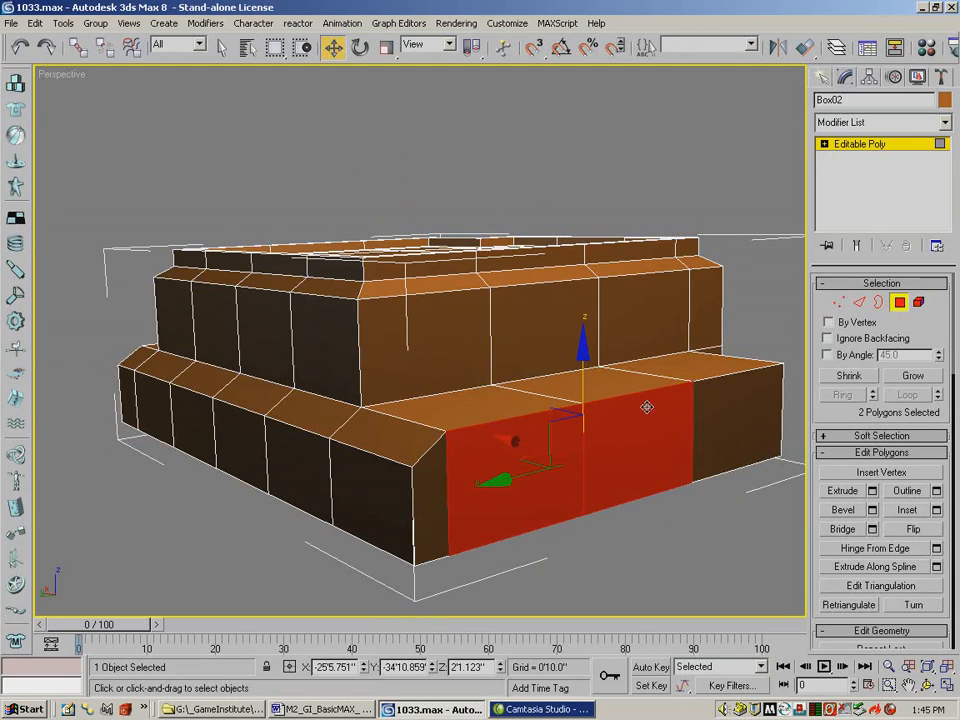
Step: Select the three edges along the outer top of the wide ledge at edge level
{"action": "left_click", "coordinate": [860, 302]}
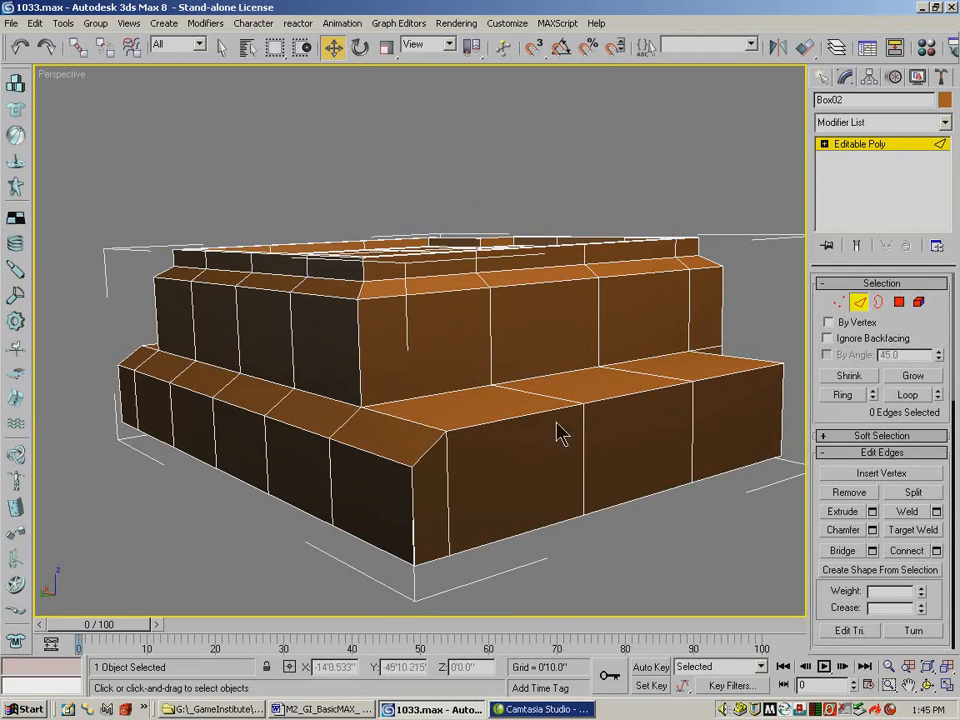
{"action": "left_click", "coordinate": [503, 422]}
{"action": "left_click", "coordinate": [628, 395], "text": "ctrl"}
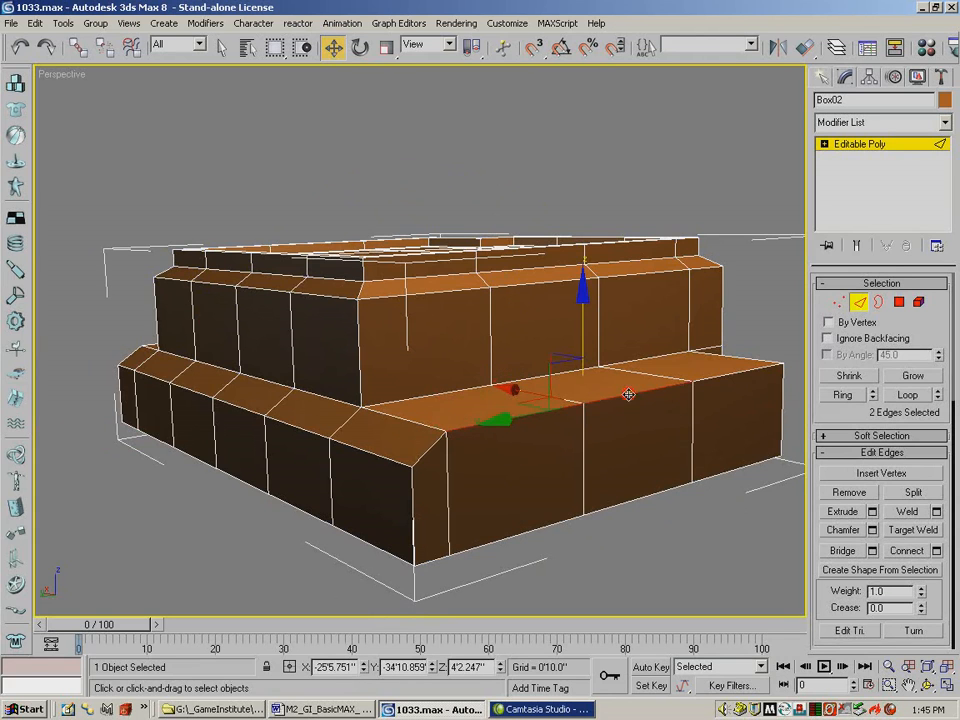
{"action": "left_click", "coordinate": [744, 375], "text": "ctrl"}
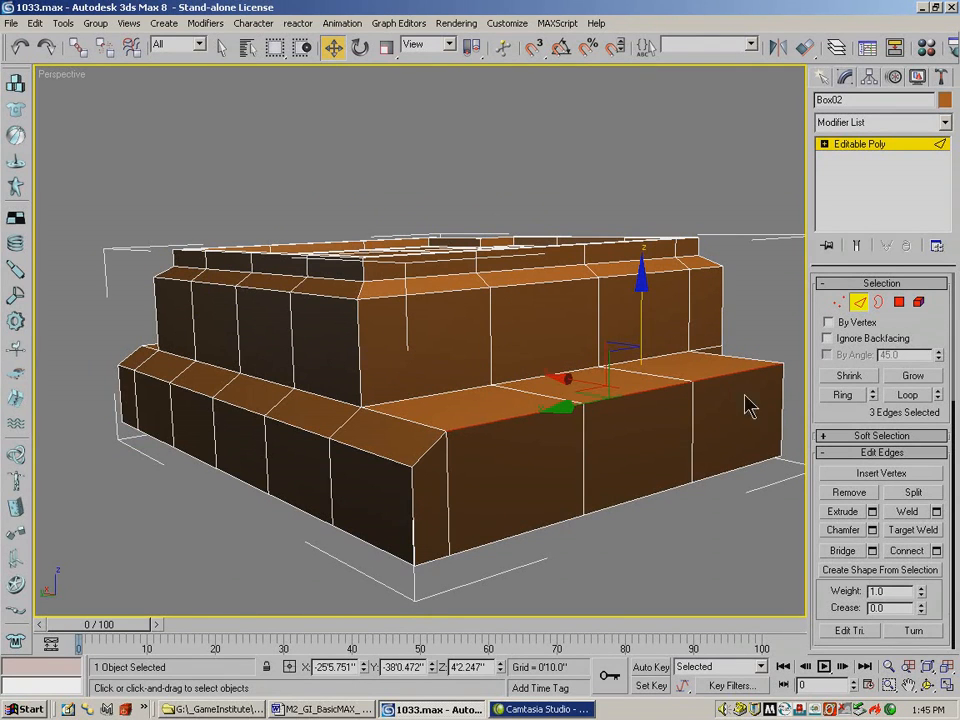
Step: Connect the four vertical edges across the wide ledge's outer face with 2 segments, pinch -49 and slide -254
{"action": "left_click", "coordinate": [718, 429]}
{"action": "left_click", "coordinate": [594, 458], "text": "ctrl"}
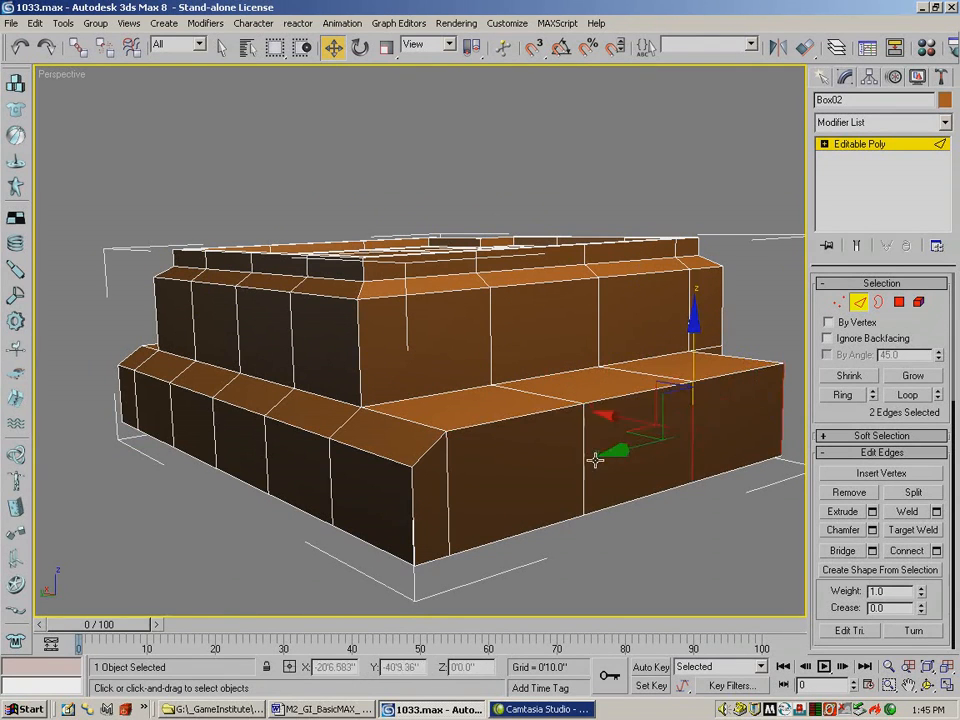
{"action": "left_click", "coordinate": [584, 456], "text": "ctrl"}
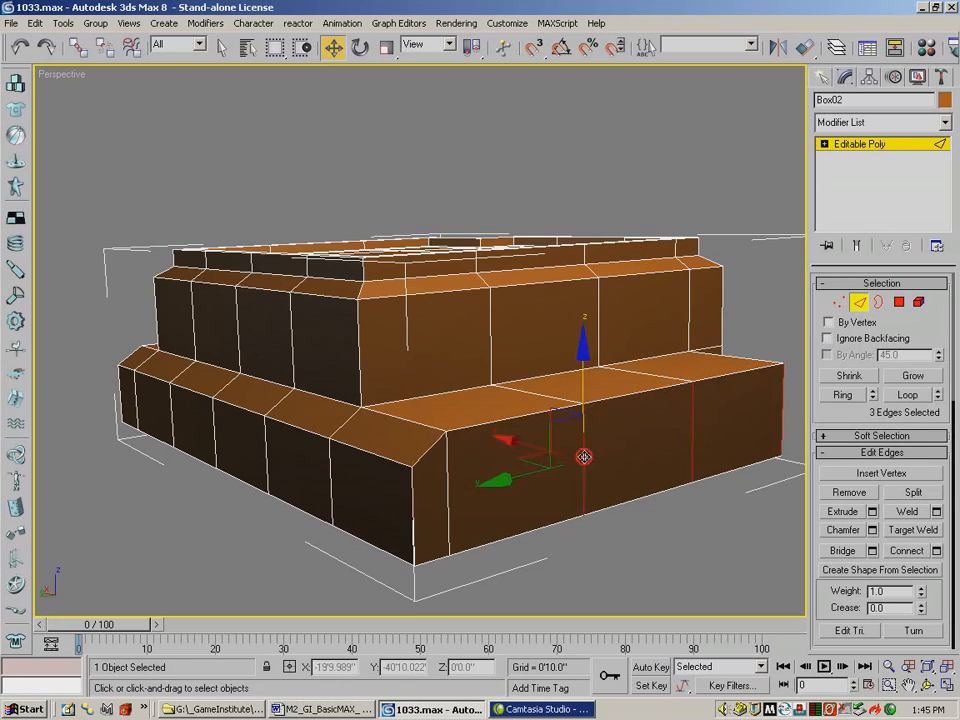
{"action": "left_click", "coordinate": [445, 486], "text": "ctrl"}
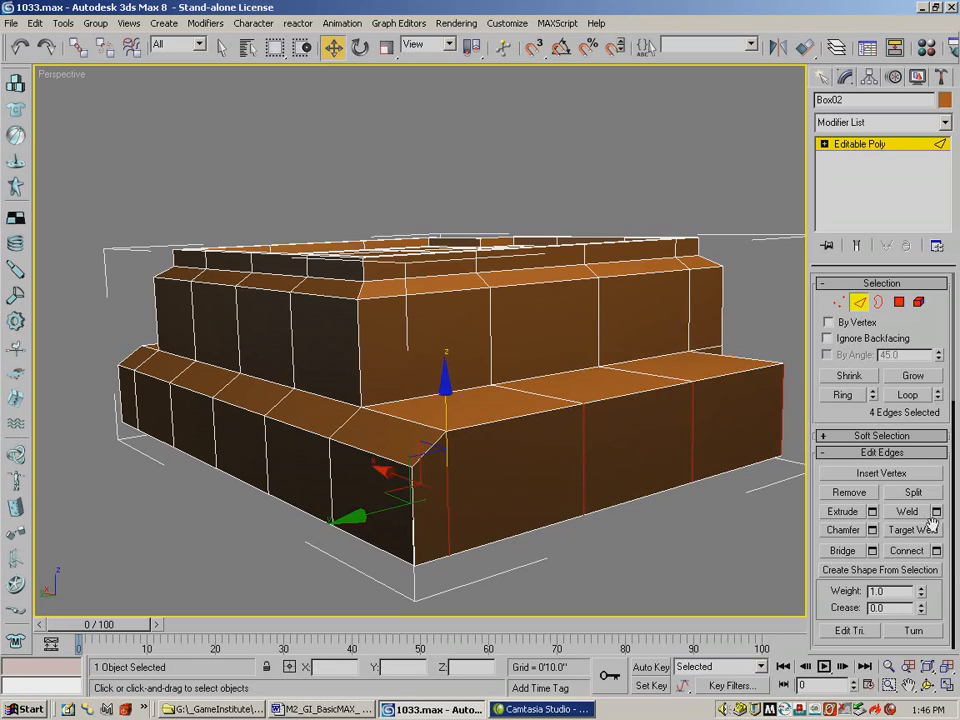
{"action": "left_click", "coordinate": [938, 553]}
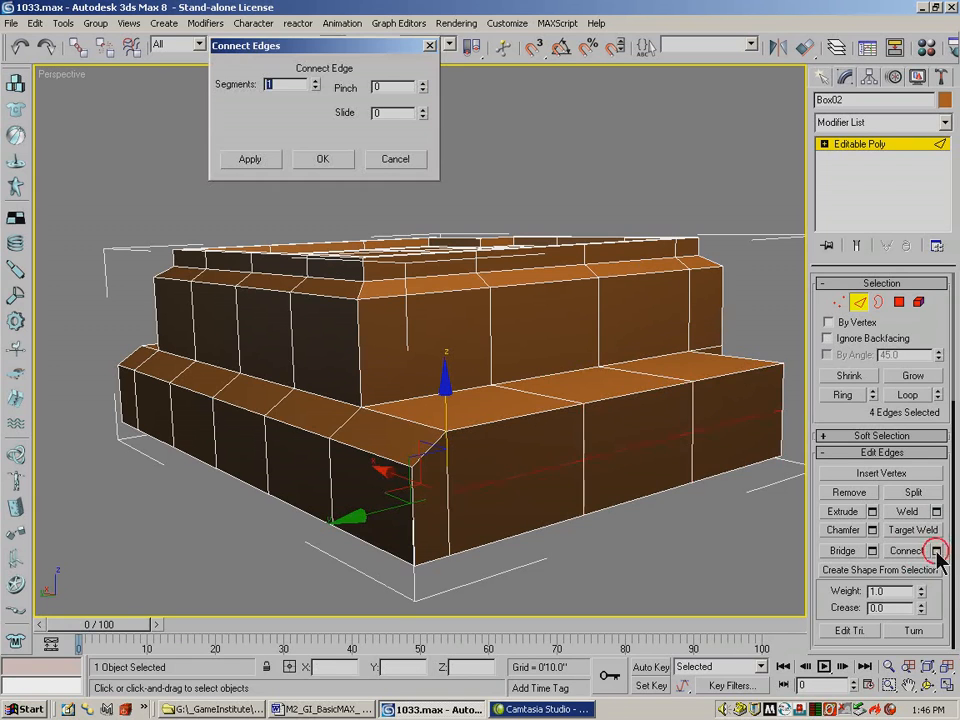
{"action": "left_click_drag", "start_coordinate": [345, 43], "coordinate": [285, 43]}
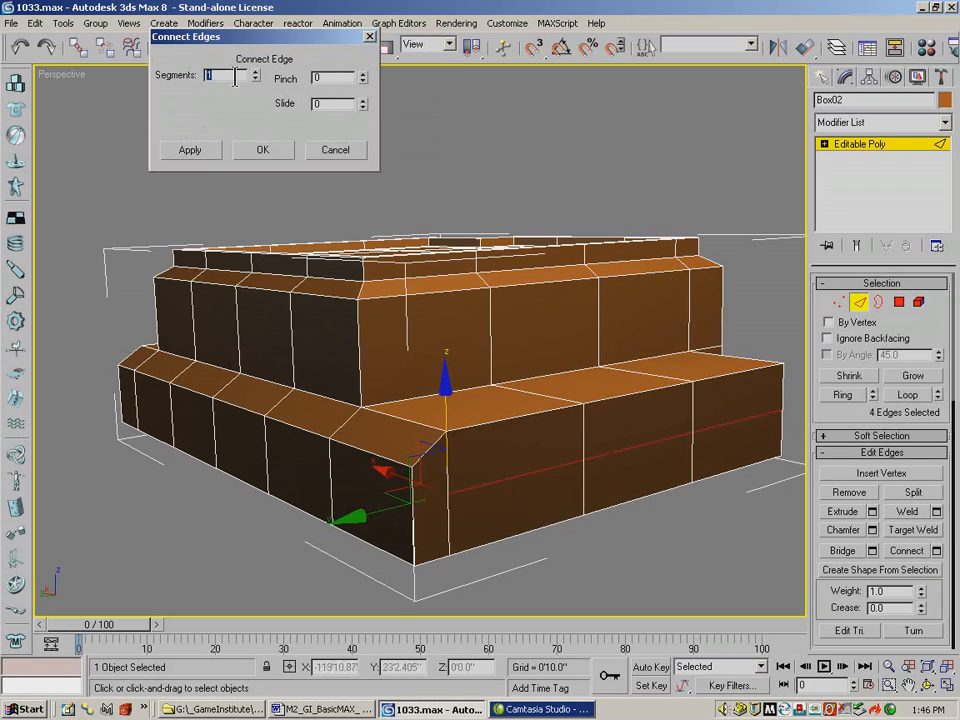
{"action": "left_click_drag", "start_coordinate": [178, 36], "coordinate": [164, 63]}
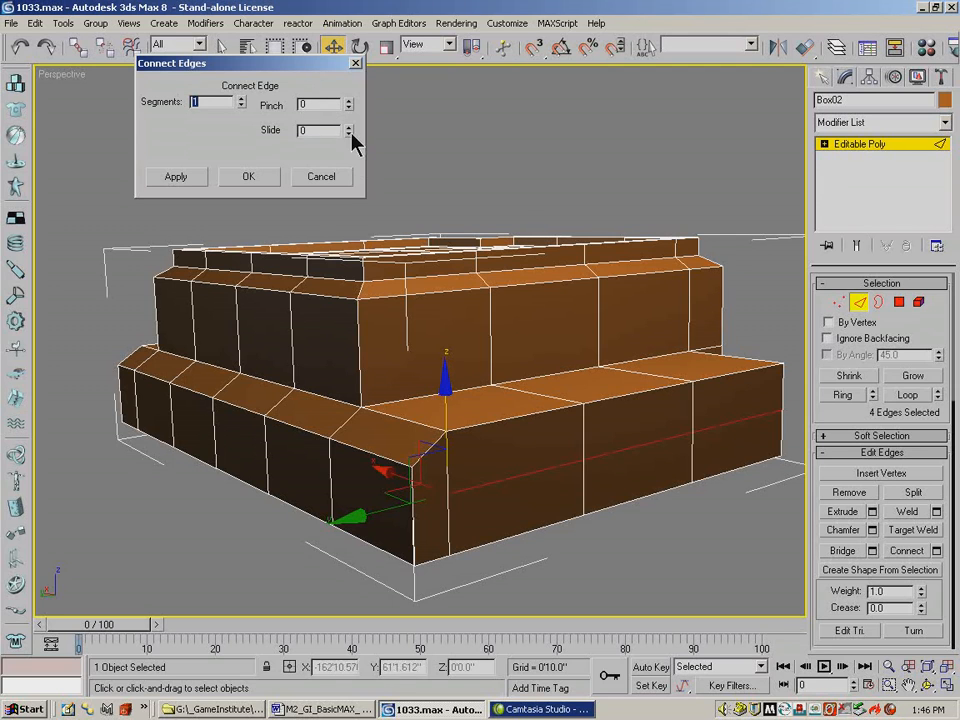
{"action": "left_click_drag", "start_coordinate": [348, 128], "coordinate": [357, 184]}
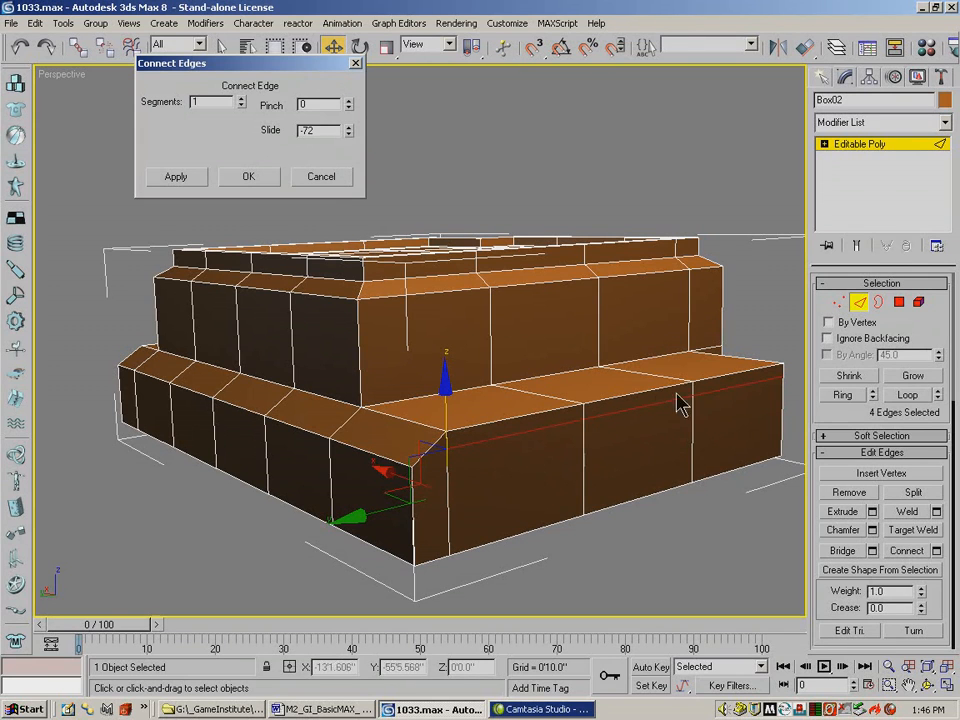
{"action": "left_click", "coordinate": [241, 99]}
{"action": "left_click_drag", "start_coordinate": [348, 103], "coordinate": [340, 143]}
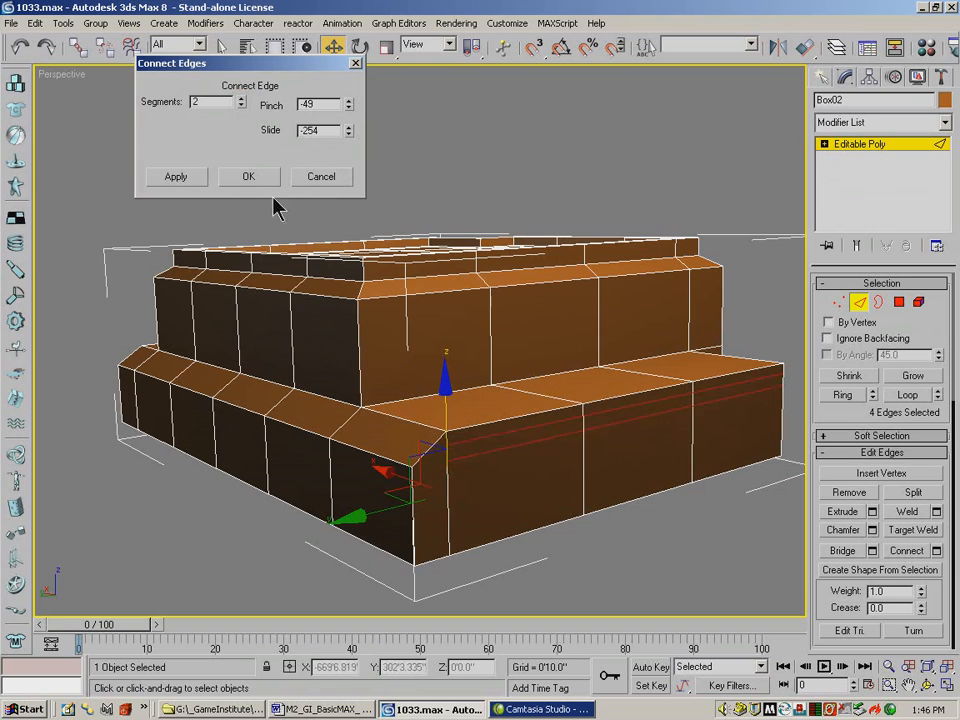
{"action": "left_click", "coordinate": [247, 177]}
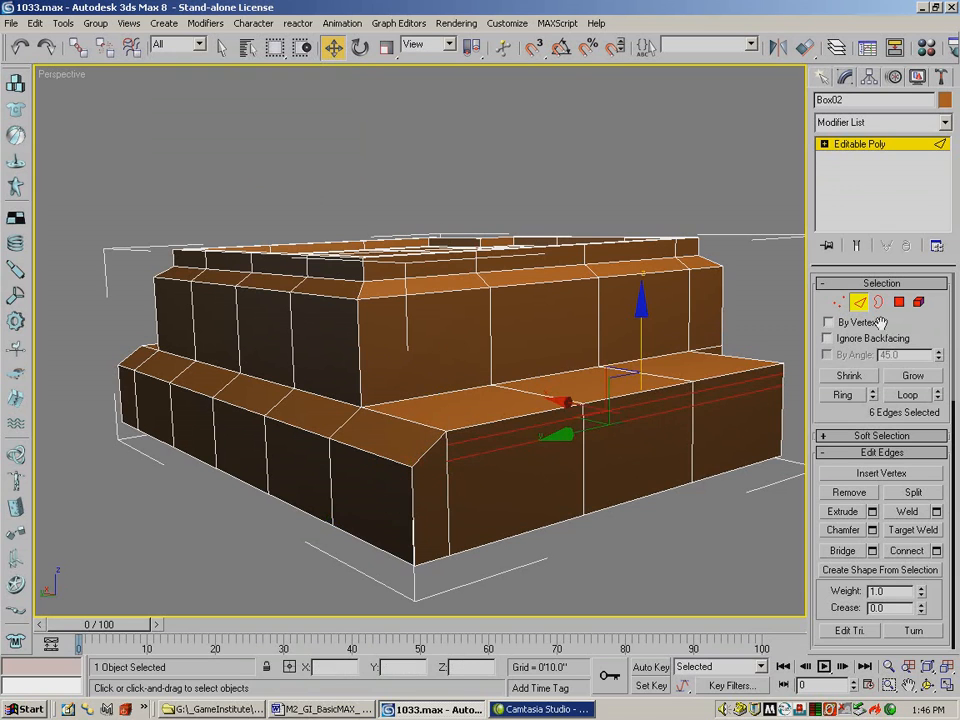
Step: Bevel the three thin strip polygons on the wide ledge's outer face outward as a group with height 3'7.13" and outline amount 0
{"action": "left_click", "coordinate": [899, 301]}
{"action": "left_click", "coordinate": [678, 406]}
{"action": "left_click", "coordinate": [640, 416], "text": "ctrl"}
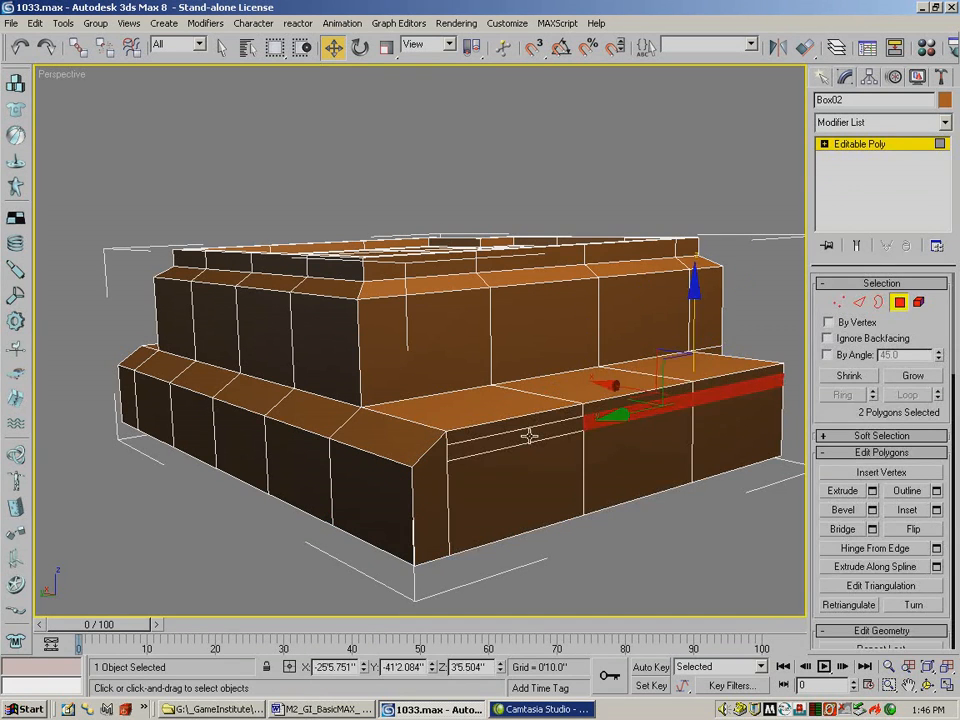
{"action": "left_click", "coordinate": [540, 437], "text": "ctrl"}
{"action": "left_click", "coordinate": [874, 510]}
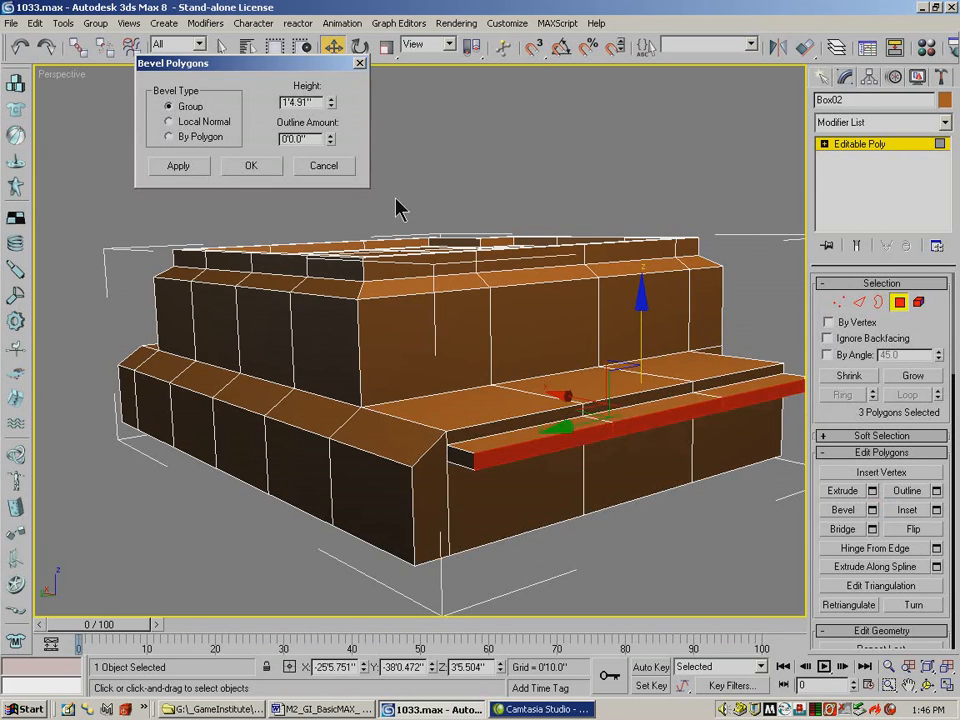
{"action": "left_click_drag", "start_coordinate": [333, 104], "coordinate": [317, 654]}
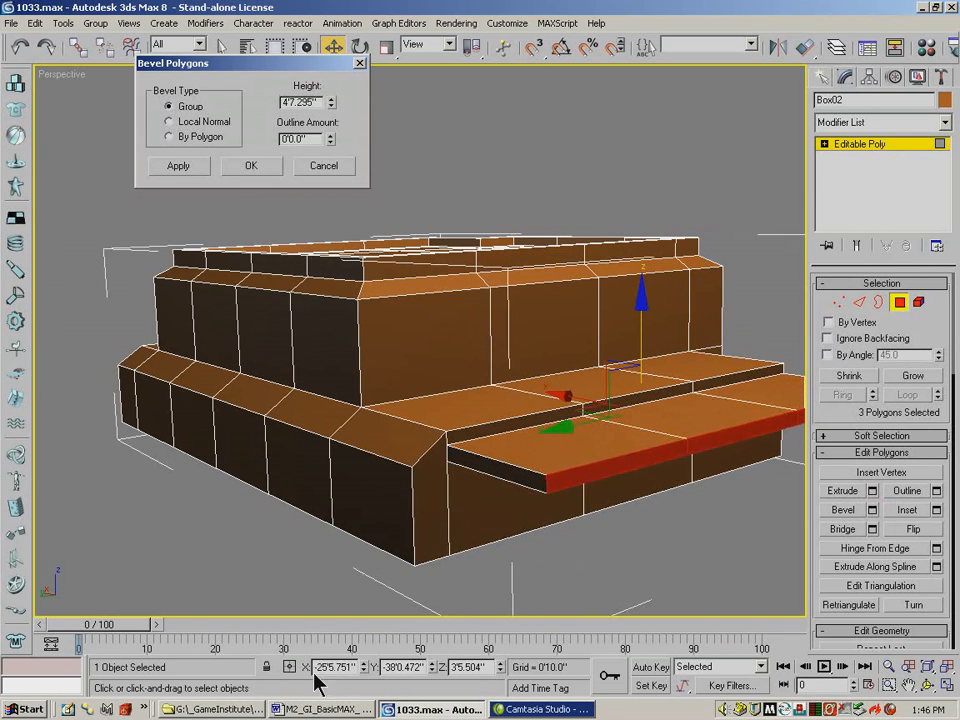
{"action": "left_click_drag", "start_coordinate": [331, 102], "coordinate": [334, 102]}
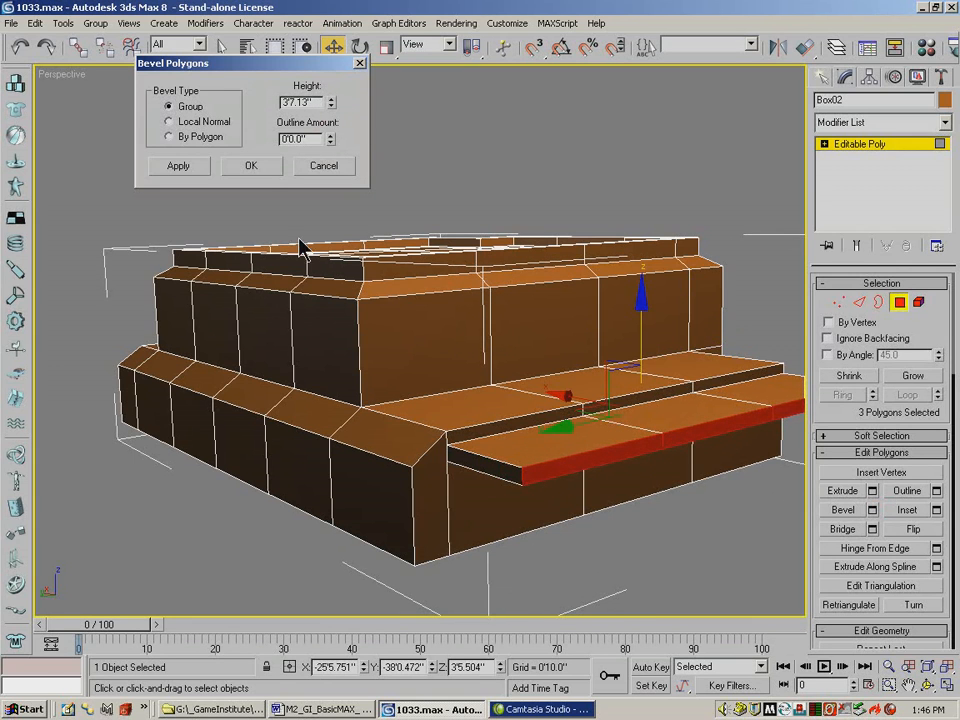
{"action": "left_click", "coordinate": [251, 166]}
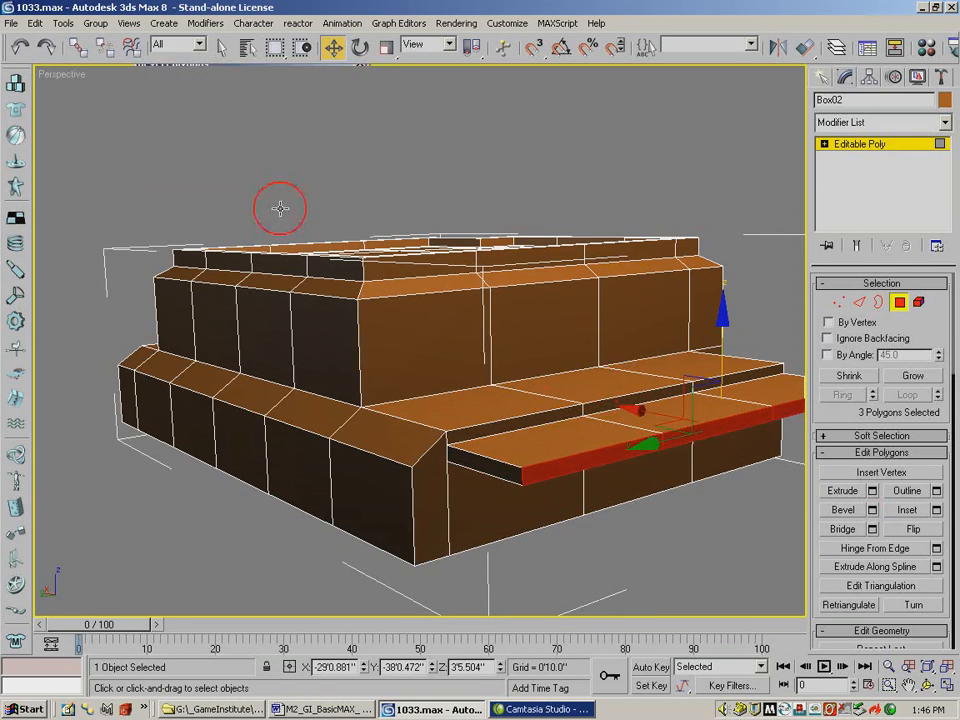
Step: Connect all 16 vertical edges of the upper walls with 2 segments, pinch -60 and slide 298, selecting them in the Front view
{"action": "left_click", "coordinate": [928, 686]}
{"action": "left_click_drag", "start_coordinate": [600, 420], "coordinate": [605, 357]}
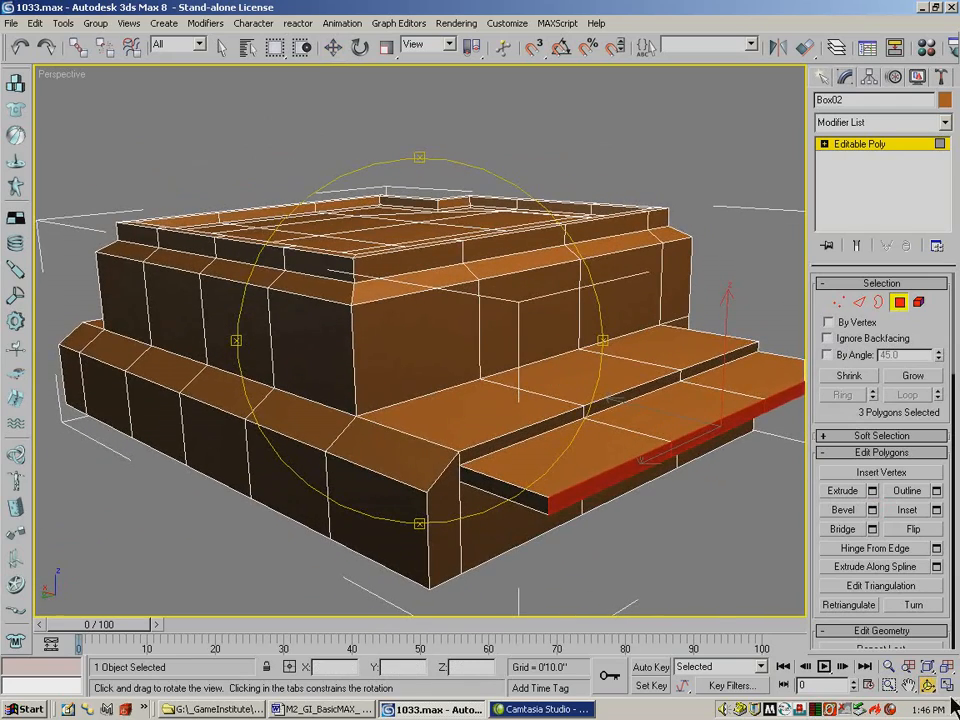
{"action": "key", "text": "alt+w"}
{"action": "key", "text": "ctrl+shift+z"}
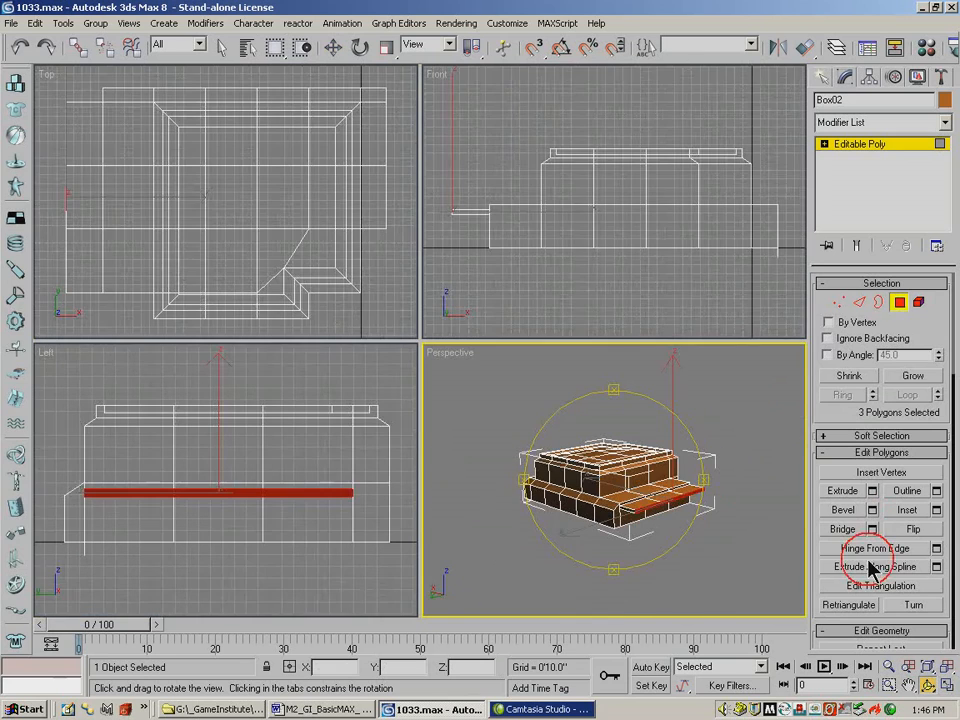
{"action": "left_click", "coordinate": [860, 303]}
{"action": "left_click_drag", "start_coordinate": [530, 173], "coordinate": [776, 184]}
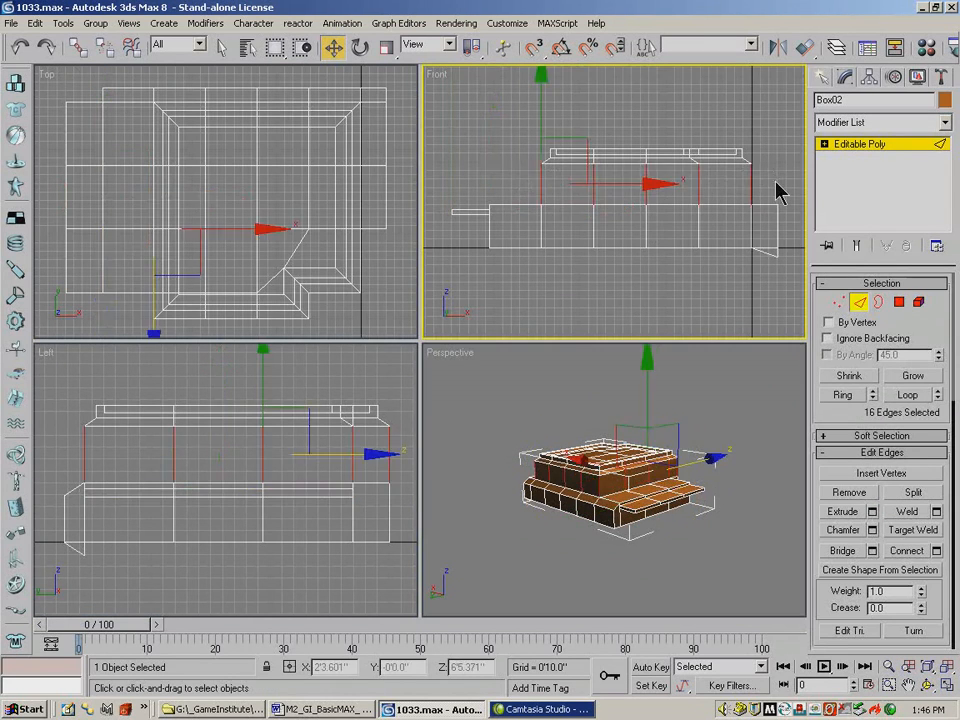
{"action": "left_click", "coordinate": [936, 551]}
{"action": "mouse_move", "coordinate": [349, 101]}
{"action": "left_mouse_down"}
{"action": "mouse_move", "coordinate": [350, 62]}
{"action": "mouse_move", "coordinate": [344, 116]}
{"action": "left_mouse_up"}
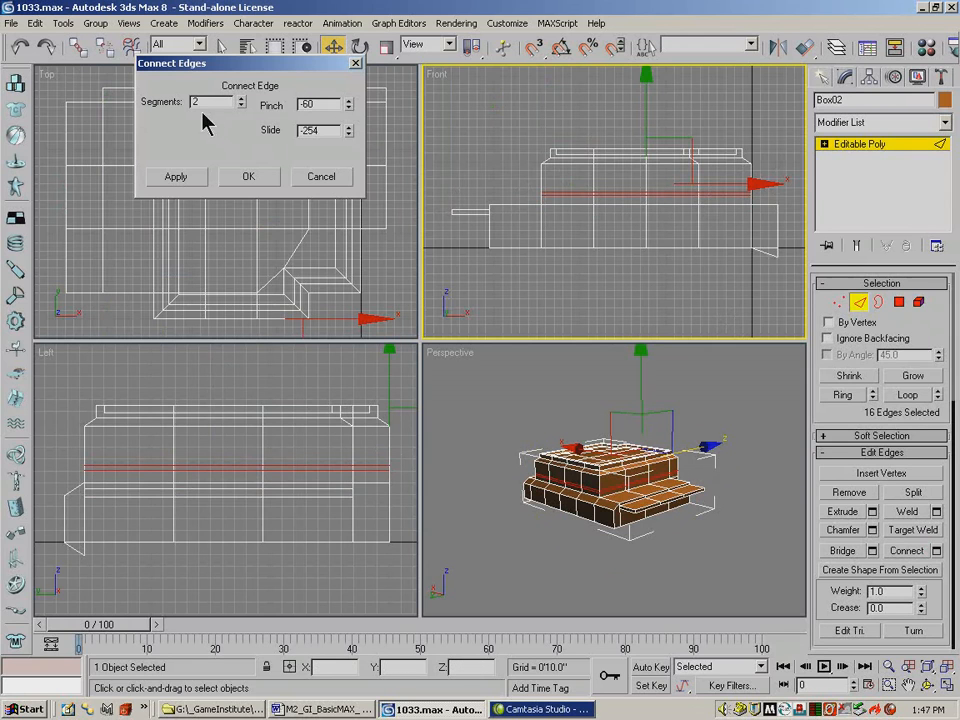
{"action": "left_click_drag", "start_coordinate": [352, 138], "coordinate": [311, 623]}
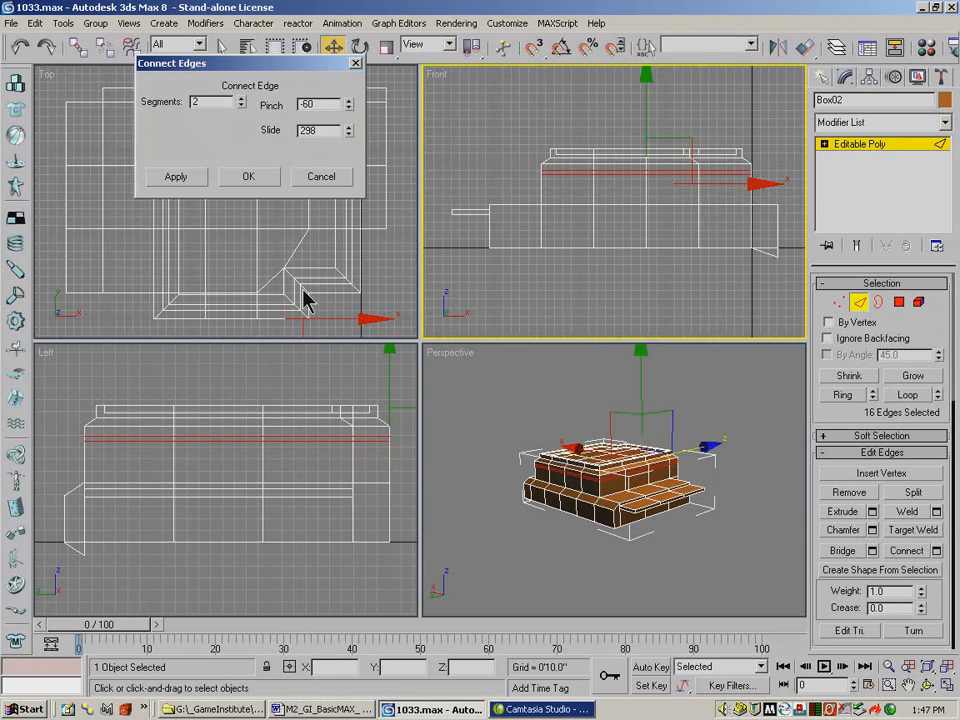
{"action": "left_click", "coordinate": [253, 176]}
Step: Select the eight thin strip polygons between the two new edge loops on the wall above the projecting slab and the adjacent long wall
{"action": "right_click", "coordinate": [732, 516]}
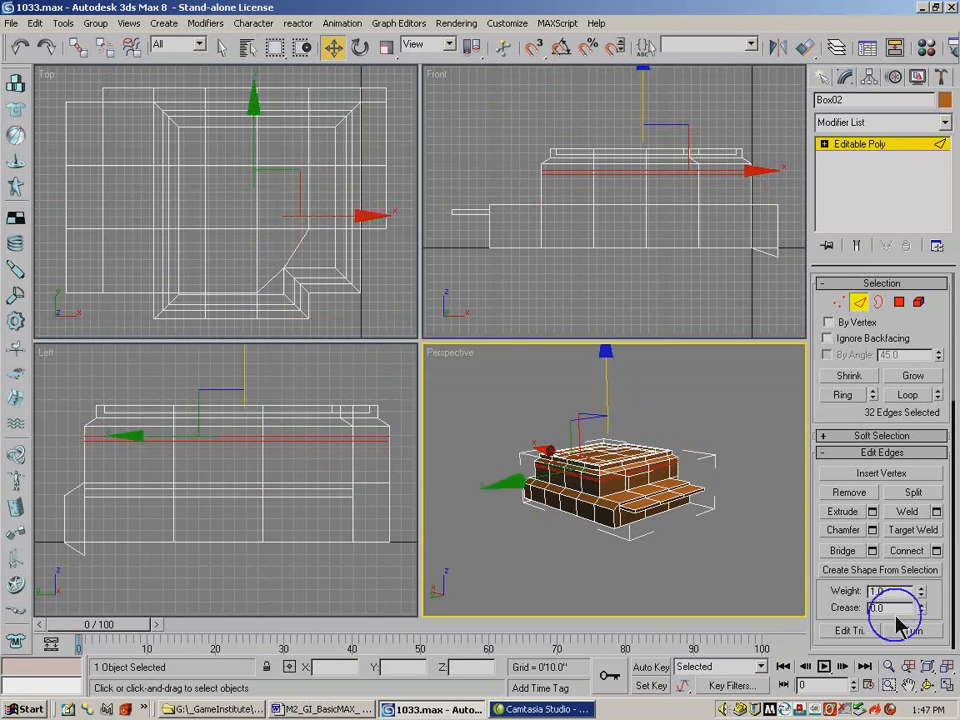
{"action": "left_click", "coordinate": [947, 686]}
{"action": "left_click", "coordinate": [888, 665]}
{"action": "left_click_drag", "start_coordinate": [561, 516], "coordinate": [557, 486]}
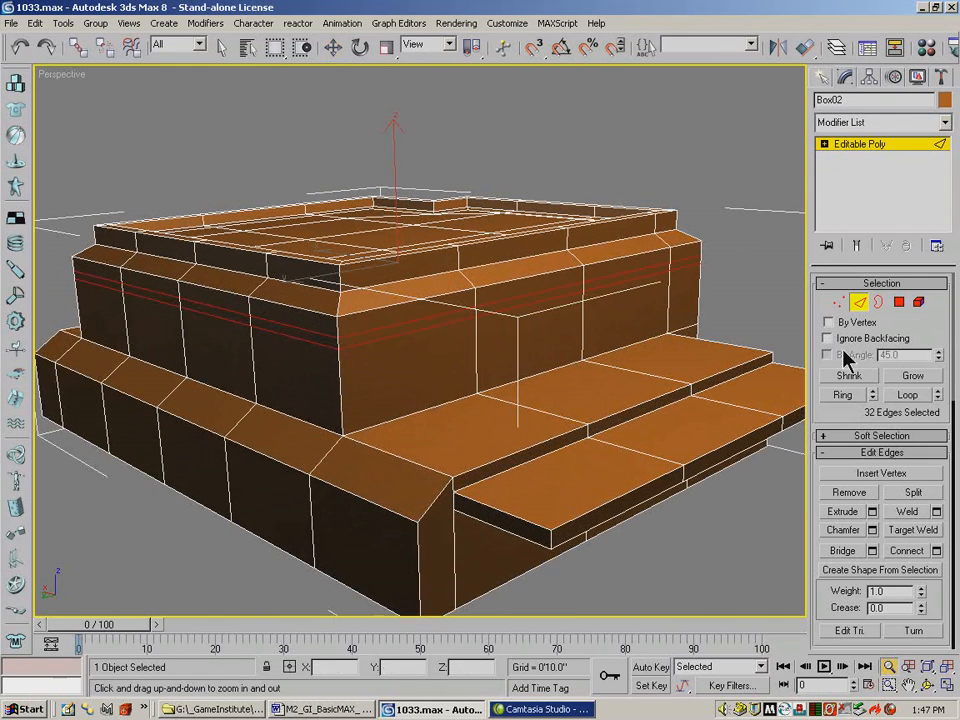
{"action": "left_click", "coordinate": [899, 303]}
{"action": "left_click", "coordinate": [686, 266]}
{"action": "left_click", "coordinate": [637, 275], "text": "ctrl"}
{"action": "left_click", "coordinate": [541, 297], "text": "ctrl"}
{"action": "left_click", "coordinate": [340, 334], "text": "ctrl"}
{"action": "left_click", "coordinate": [289, 331], "text": "ctrl"}
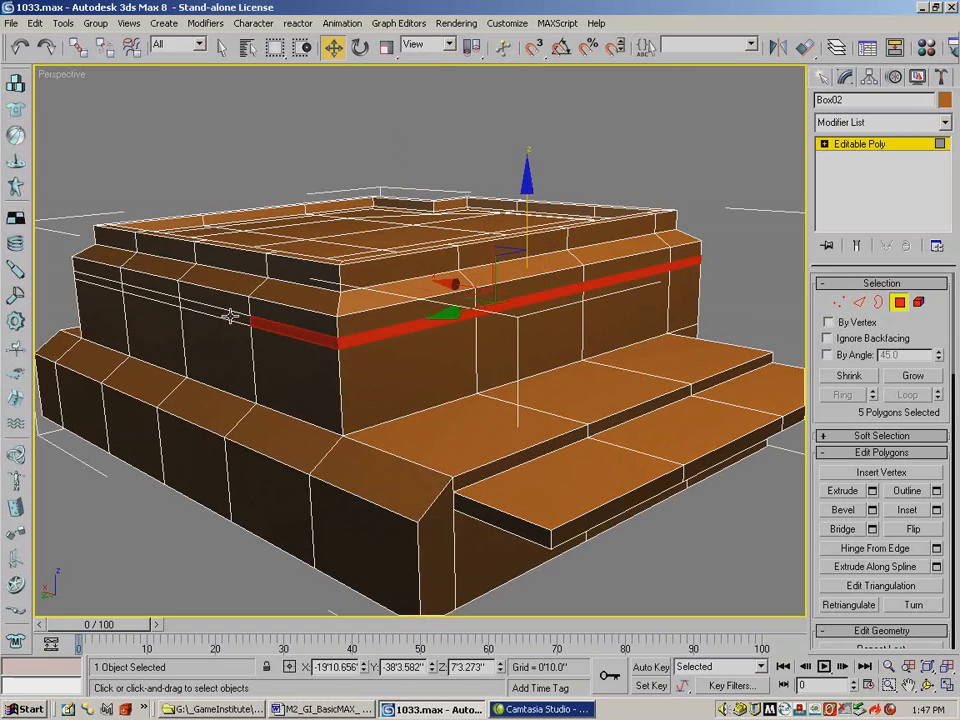
{"action": "left_click", "coordinate": [216, 312], "text": "ctrl"}
{"action": "left_click", "coordinate": [153, 288], "text": "ctrl"}
{"action": "left_click", "coordinate": [143, 294], "text": "ctrl"}
{"action": "left_click", "coordinate": [152, 286], "text": "ctrl"}
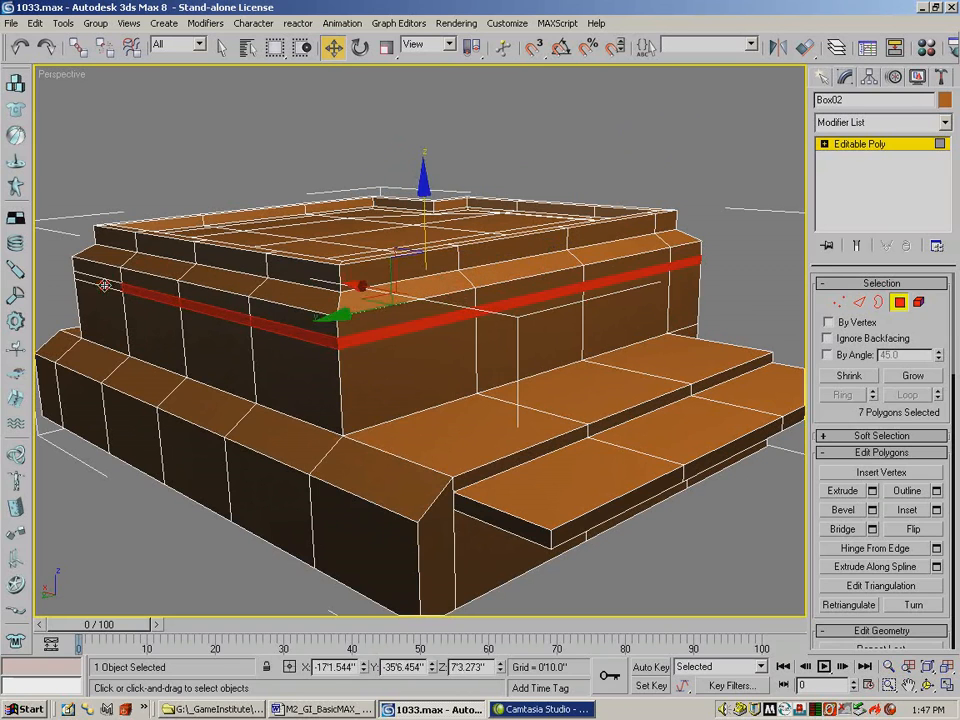
{"action": "left_click", "coordinate": [103, 284], "text": "ctrl"}
Step: Add the eight remaining strip polygons on the opposite walls, including those around the notched corner, to the selection
{"action": "left_click", "coordinate": [927, 686]}
{"action": "left_click_drag", "start_coordinate": [296, 369], "coordinate": [612, 372]}
{"action": "left_click", "coordinate": [890, 667]}
{"action": "left_click_drag", "start_coordinate": [555, 450], "coordinate": [556, 483]}
{"action": "left_click", "coordinate": [223, 49]}
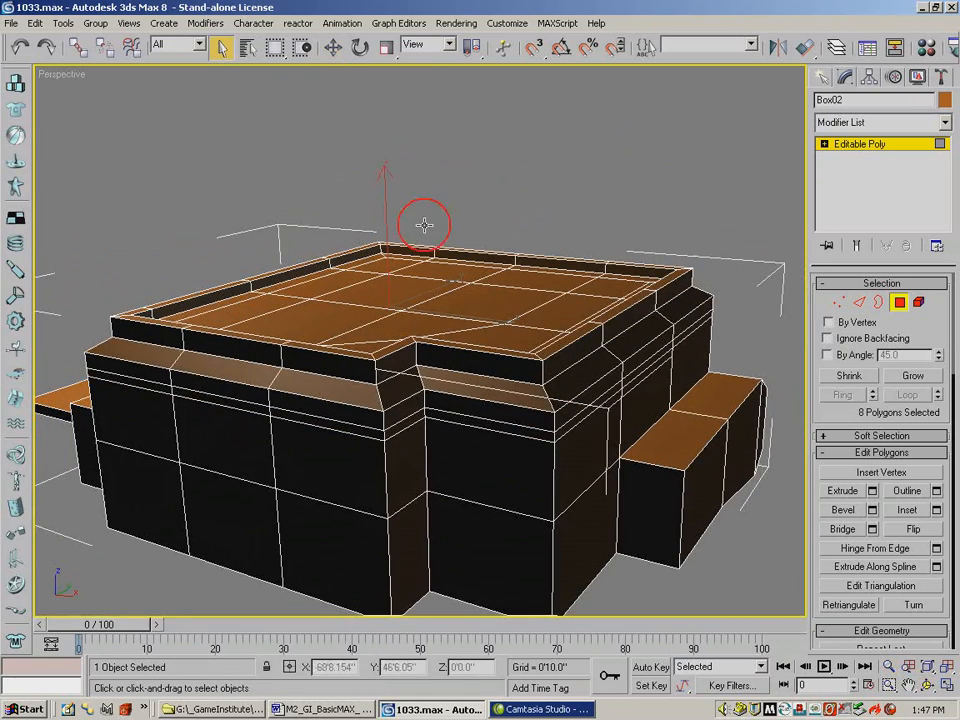
{"action": "left_click", "coordinate": [699, 326], "text": "ctrl"}
{"action": "left_click", "coordinate": [609, 396], "text": "ctrl"}
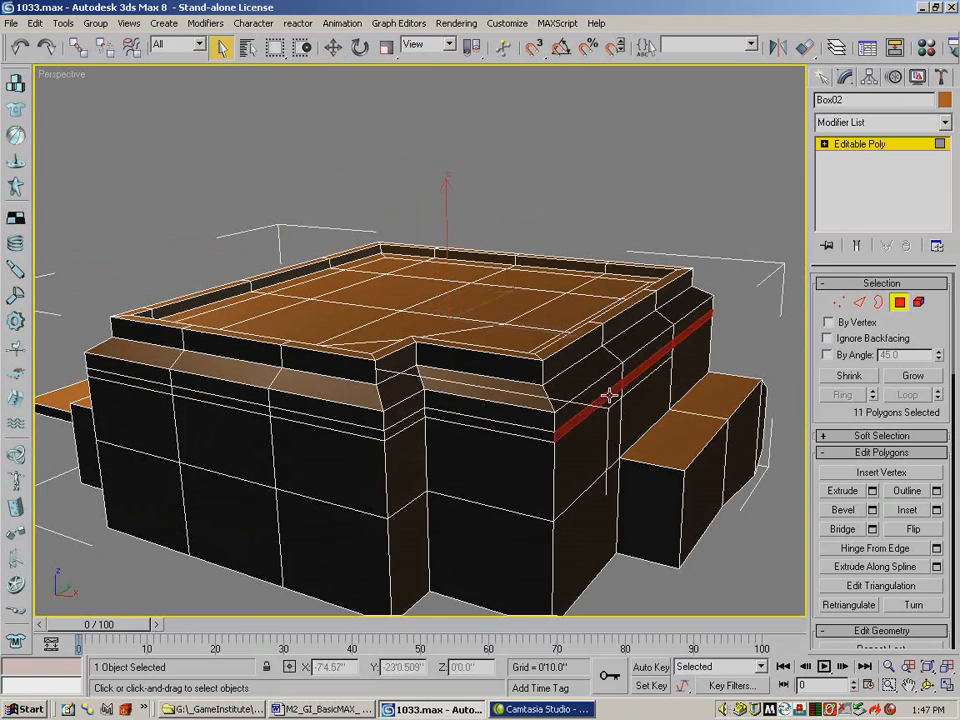
{"action": "left_click", "coordinate": [418, 418], "text": "ctrl"}
{"action": "left_click", "coordinate": [356, 422], "text": "ctrl"}
{"action": "left_click", "coordinate": [253, 405], "text": "ctrl"}
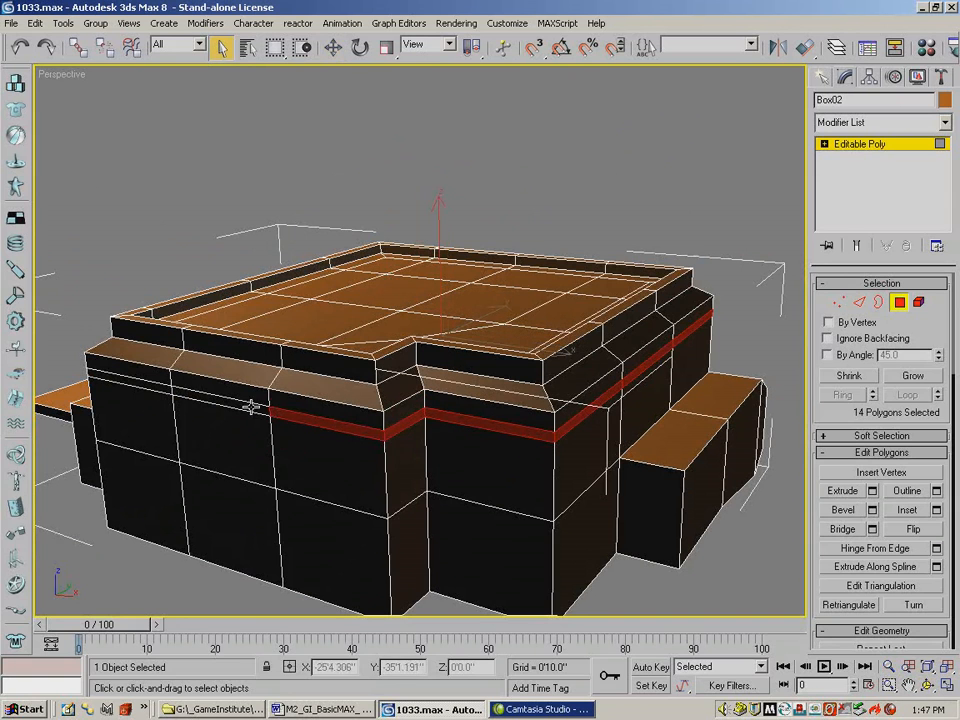
{"action": "left_click", "coordinate": [174, 396], "text": "ctrl"}
{"action": "left_click", "coordinate": [137, 381], "text": "ctrl"}
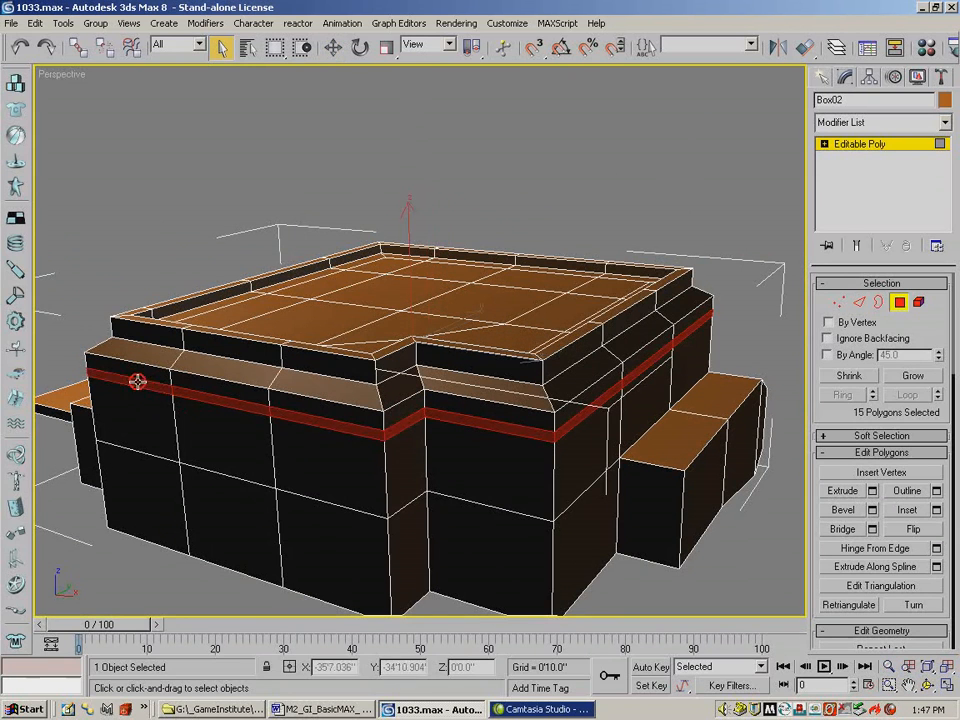
Step: Bevel the 16 wall strip polygons inward by local normal with height -0'5.176" and outline amount -0'0.85" to form a groove
{"action": "left_click", "coordinate": [926, 687]}
{"action": "left_click_drag", "start_coordinate": [268, 375], "coordinate": [215, 372]}
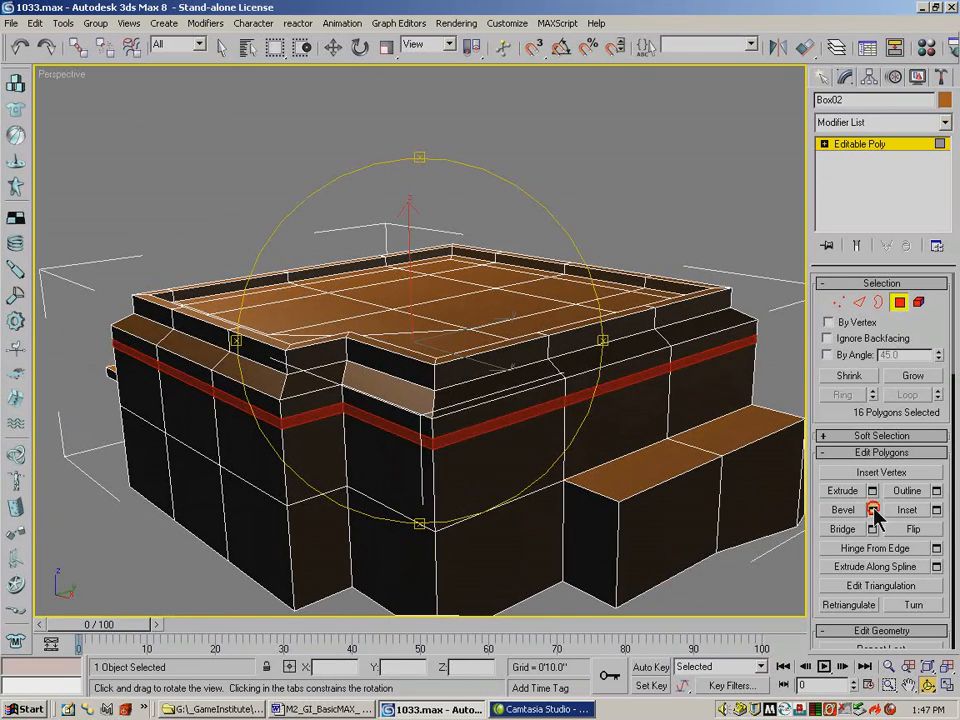
{"action": "left_click", "coordinate": [873, 510]}
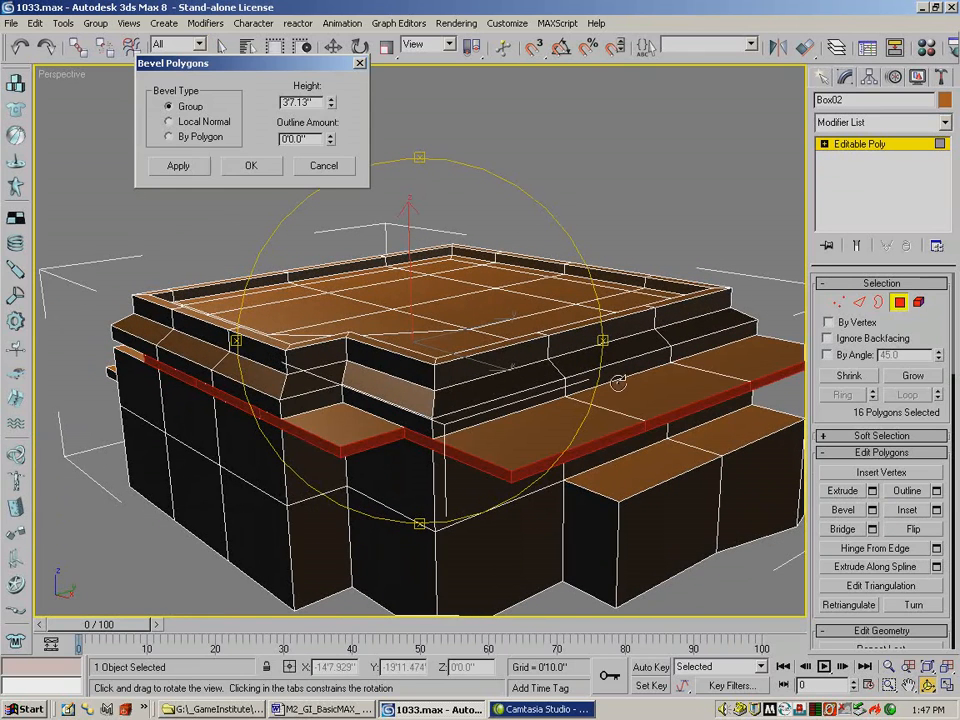
{"action": "left_click", "coordinate": [170, 122]}
{"action": "left_click_drag", "start_coordinate": [333, 106], "coordinate": [331, 192]}
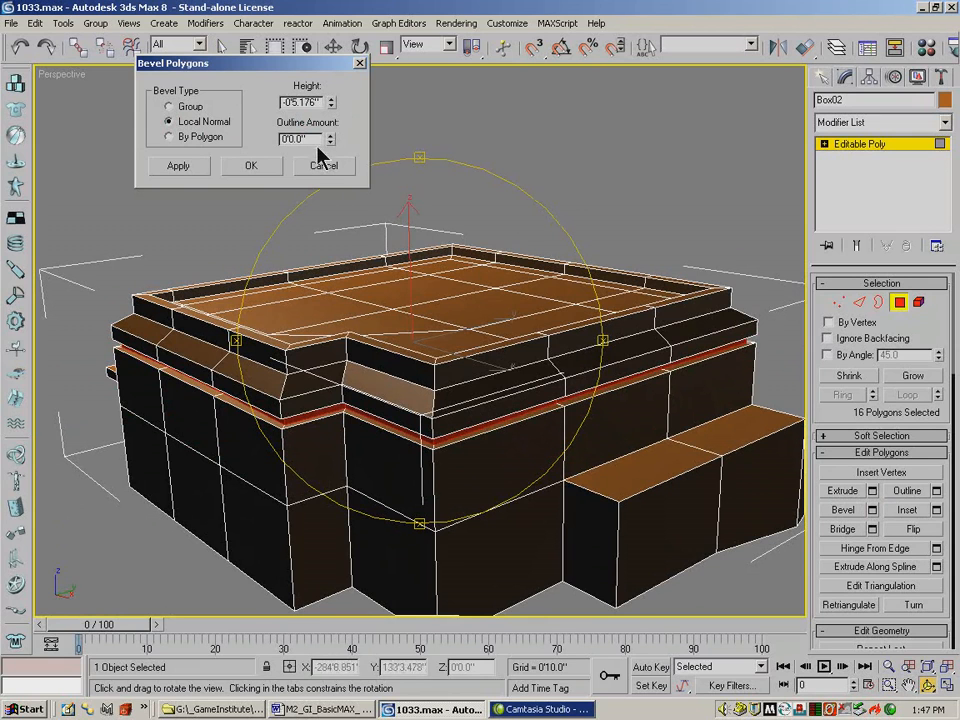
{"action": "left_click_drag", "start_coordinate": [333, 141], "coordinate": [320, 68]}
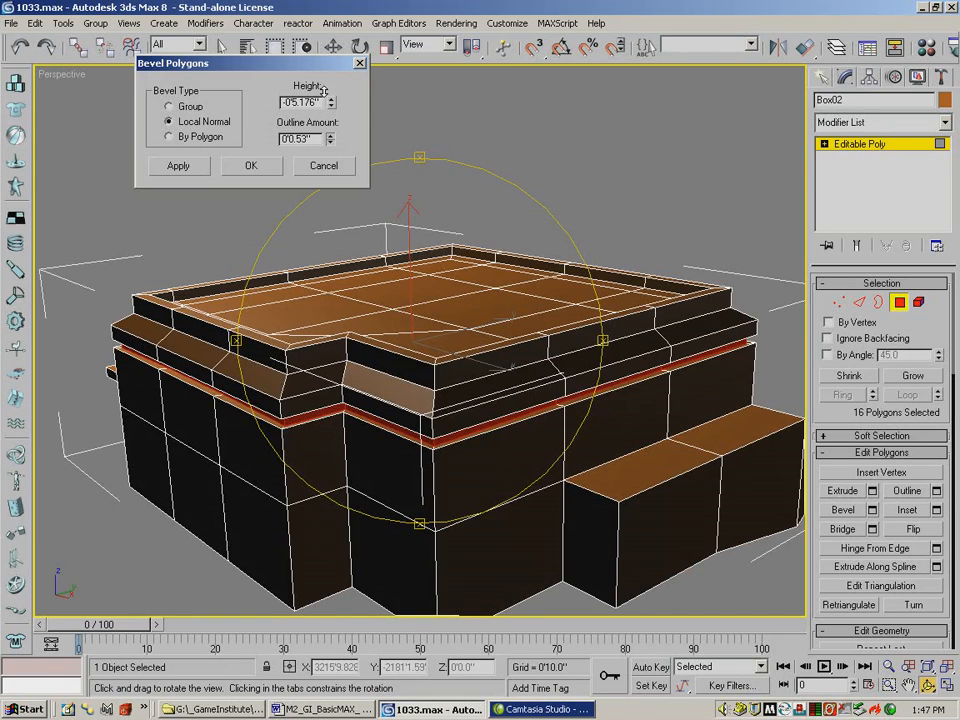
{"action": "left_click_drag", "start_coordinate": [455, 377], "coordinate": [452, 390]}
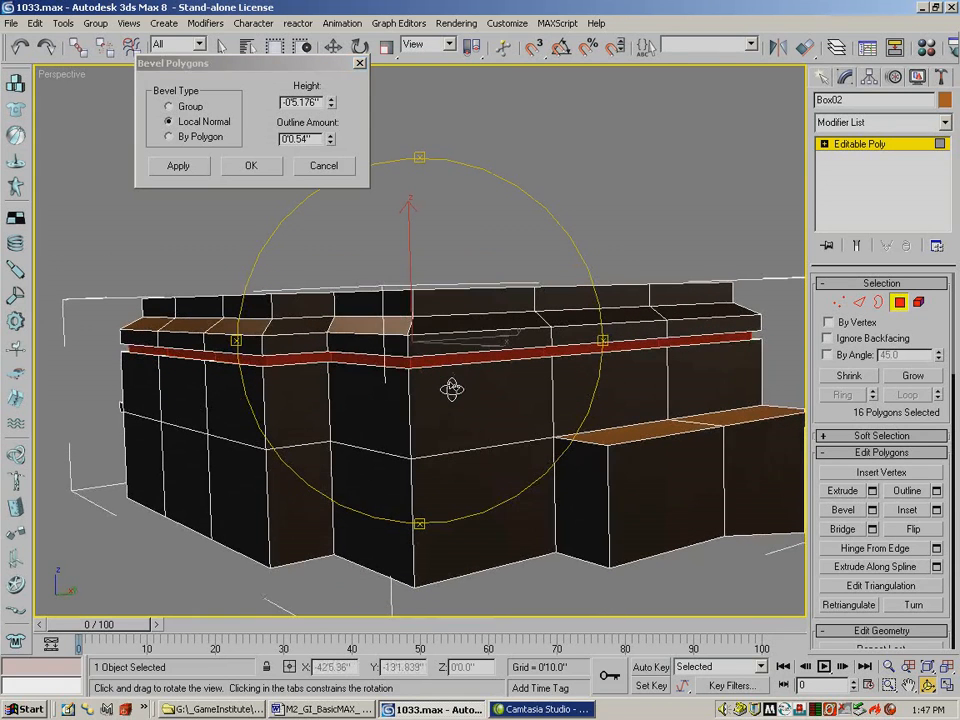
{"action": "left_click", "coordinate": [331, 135]}
{"action": "left_click_drag", "start_coordinate": [331, 203], "coordinate": [332, 249]}
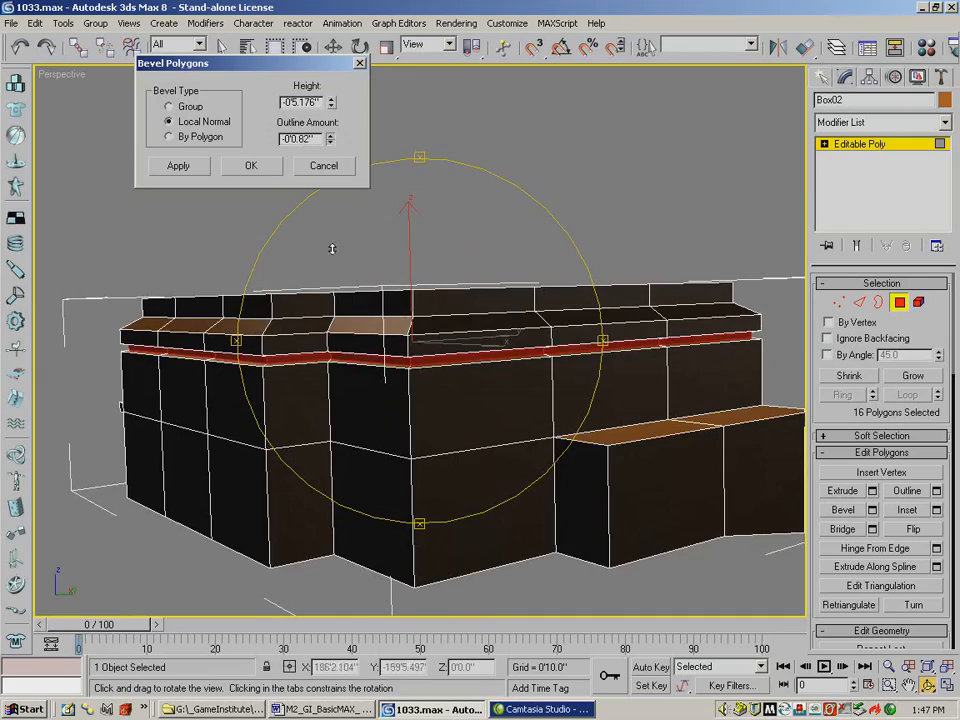
{"action": "left_click", "coordinate": [250, 166]}
Step: Select the three polygons on the underside of the projecting slab
{"action": "left_click_drag", "start_coordinate": [630, 459], "coordinate": [170, 385]}
{"action": "left_click_drag", "start_coordinate": [292, 376], "coordinate": [523, 409]}
{"action": "left_click", "coordinate": [906, 684]}
{"action": "left_click_drag", "start_coordinate": [632, 420], "coordinate": [519, 386]}
{"action": "left_click", "coordinate": [331, 48]}
{"action": "left_click", "coordinate": [235, 165]}
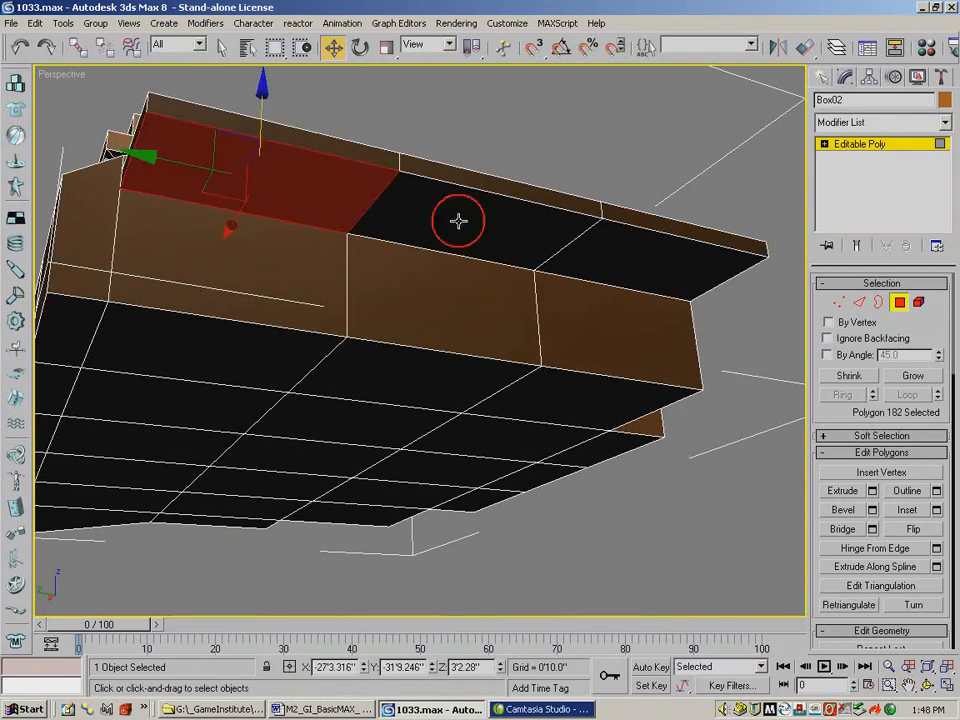
{"action": "left_click", "coordinate": [459, 221], "text": "ctrl"}
{"action": "left_click", "coordinate": [639, 253], "text": "ctrl"}
Step: Bevel the three underside polygons by polygon with height 0 and outline amount -1'7.112"
{"action": "left_click", "coordinate": [870, 506]}
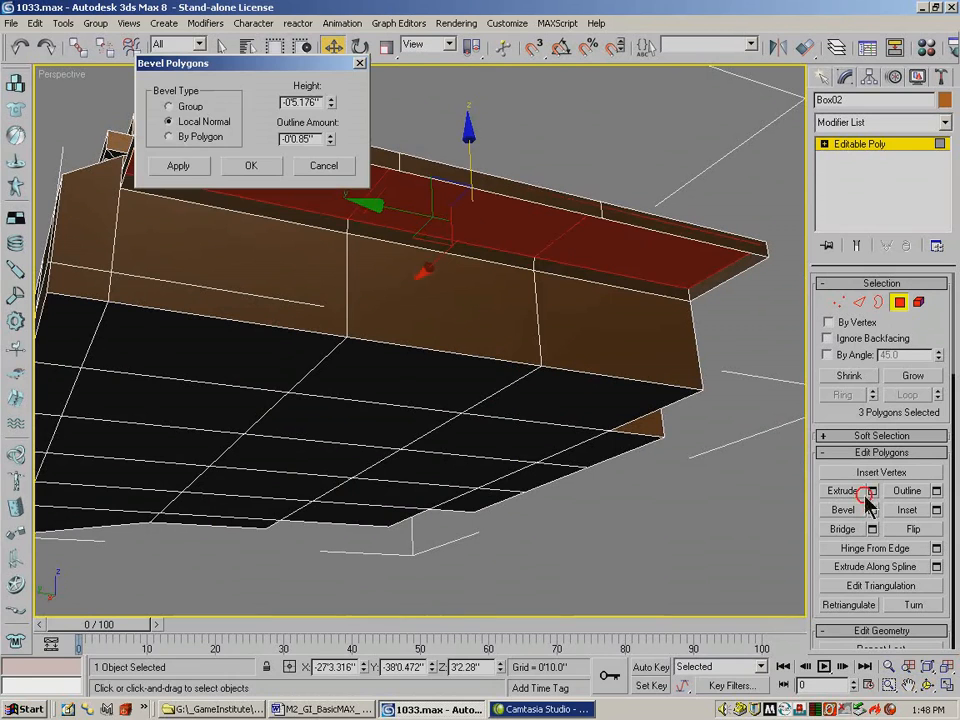
{"action": "left_click", "coordinate": [168, 137]}
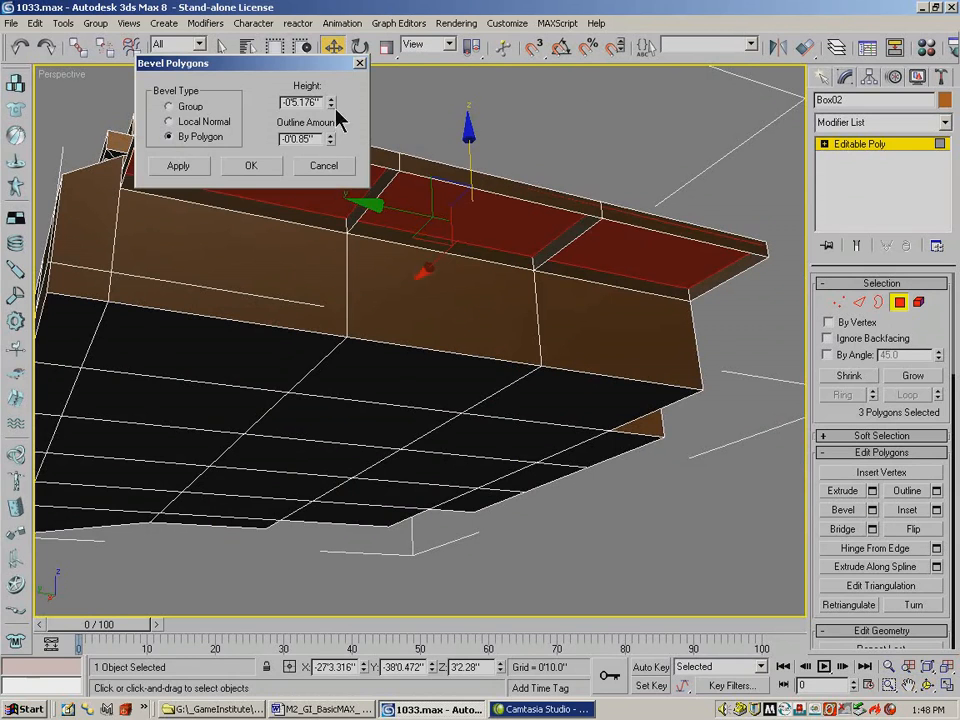
{"action": "left_click_drag", "start_coordinate": [319, 104], "coordinate": [240, 123]}
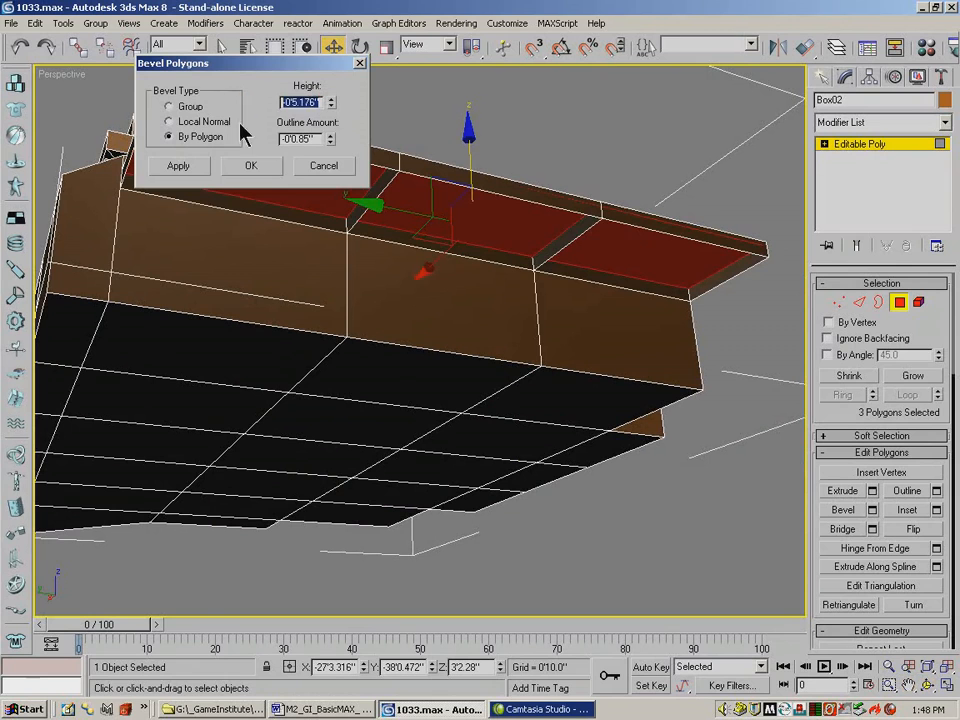
{"action": "type", "text": "0"}
{"action": "key", "text": "Return"}
{"action": "left_click_drag", "start_coordinate": [331, 141], "coordinate": [498, 607]}
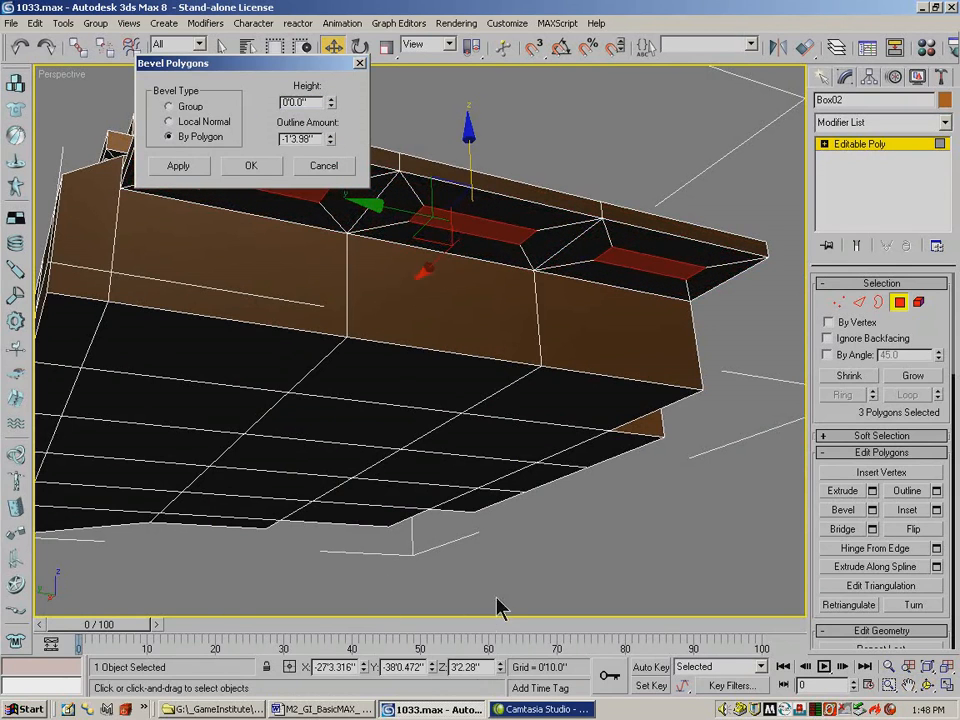
{"action": "left_click_drag", "start_coordinate": [336, 148], "coordinate": [331, 139]}
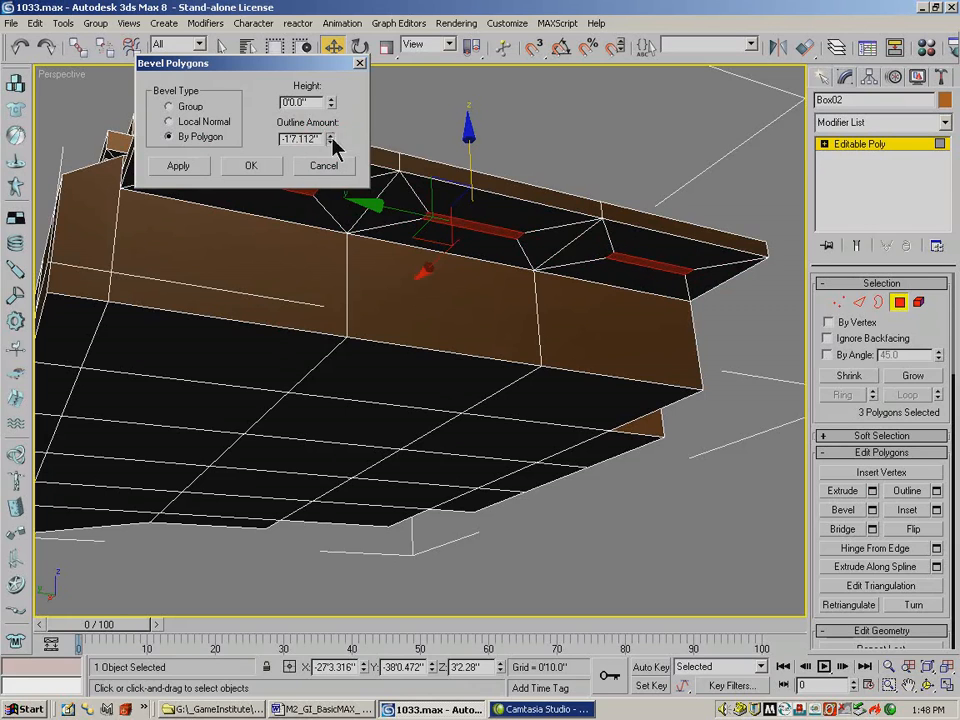
{"action": "left_click", "coordinate": [251, 166]}
Step: Select only the six vertices at the +Y ends of the three narrow inset polygons under the slab, deselecting stray vertices on the upper building
{"action": "left_click", "coordinate": [838, 302]}
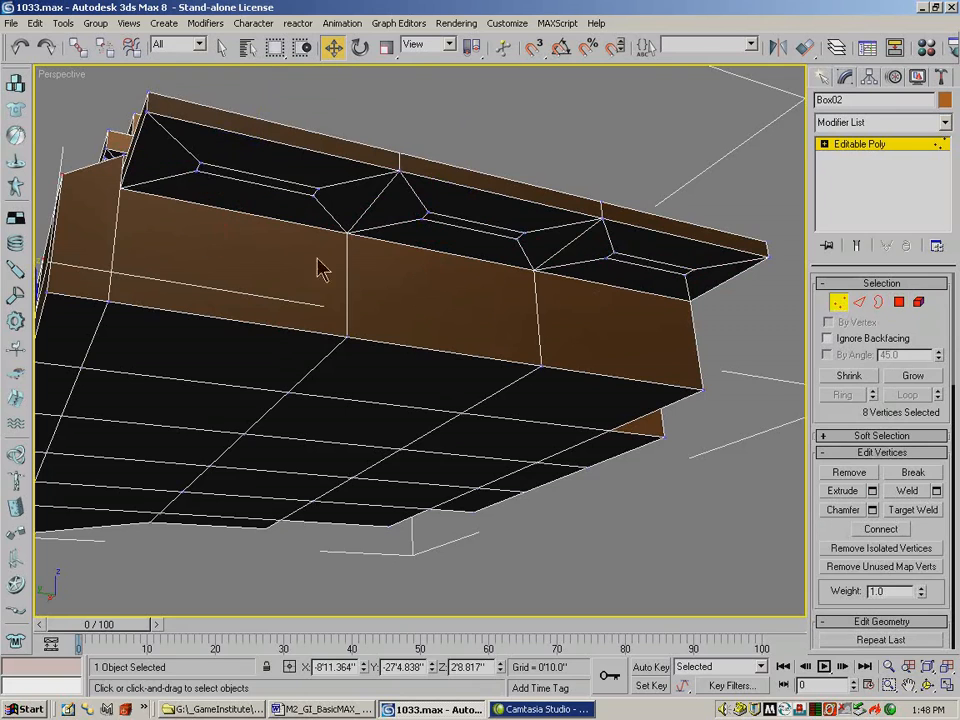
{"action": "left_click", "coordinate": [198, 166]}
{"action": "left_click", "coordinate": [437, 222], "text": "ctrl"}
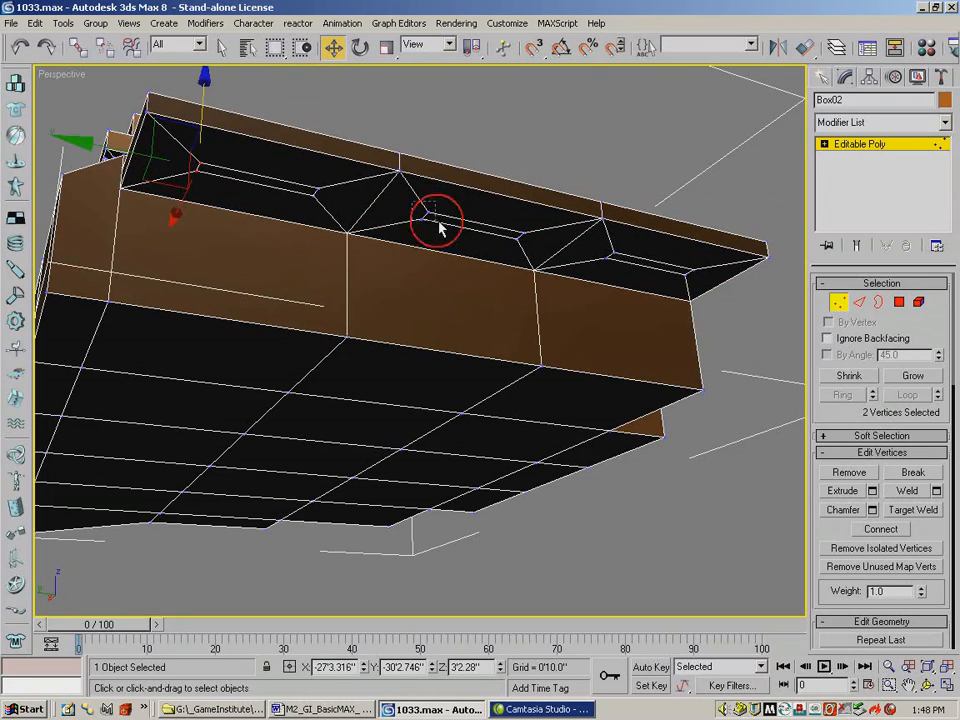
{"action": "left_click", "coordinate": [620, 262], "text": "ctrl"}
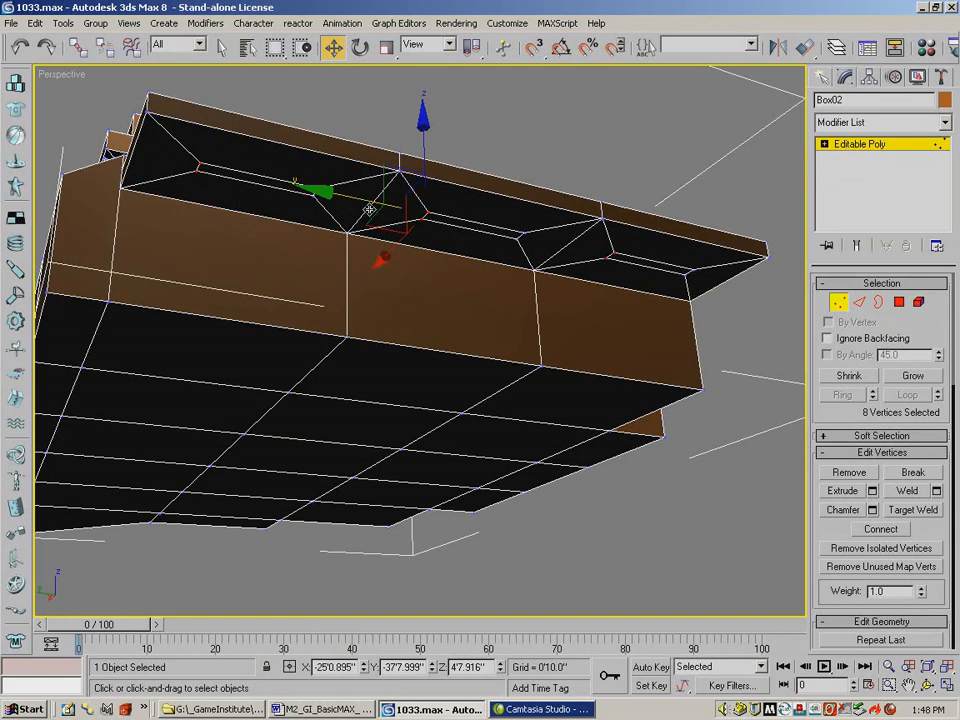
{"action": "key", "text": "ctrl+r"}
{"action": "left_click_drag", "start_coordinate": [429, 343], "coordinate": [317, 326]}
{"action": "left_click", "coordinate": [221, 47]}
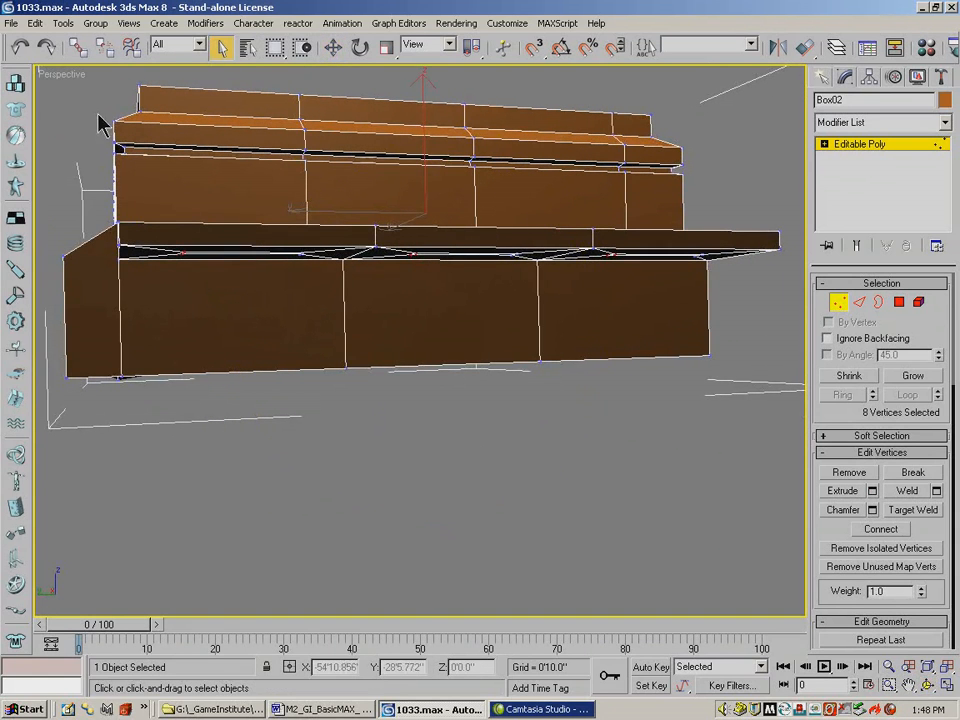
{"action": "left_click_drag", "start_coordinate": [446, 168], "coordinate": [448, 170], "text": "alt"}
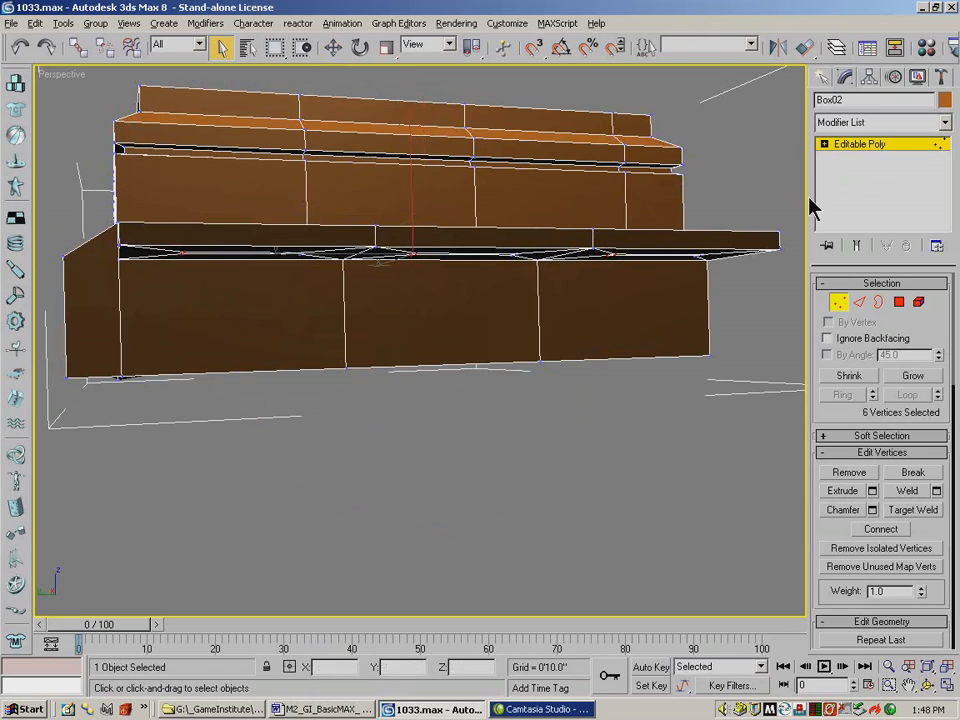
Step: Move the six selected vertices along the Y axis toward their opposite ends to shorten the three inset polygons
{"action": "left_click", "coordinate": [928, 686]}
{"action": "left_click_drag", "start_coordinate": [579, 450], "coordinate": [450, 268]}
{"action": "left_click", "coordinate": [333, 47]}
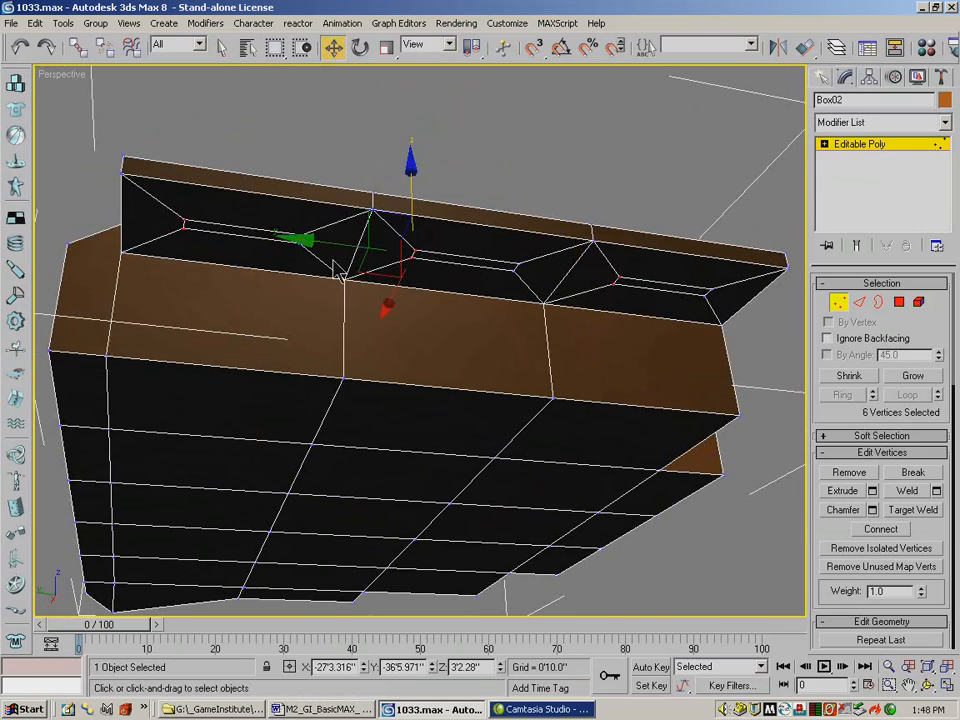
{"action": "left_click_drag", "start_coordinate": [330, 244], "coordinate": [376, 245]}
{"action": "left_click", "coordinate": [304, 237]}
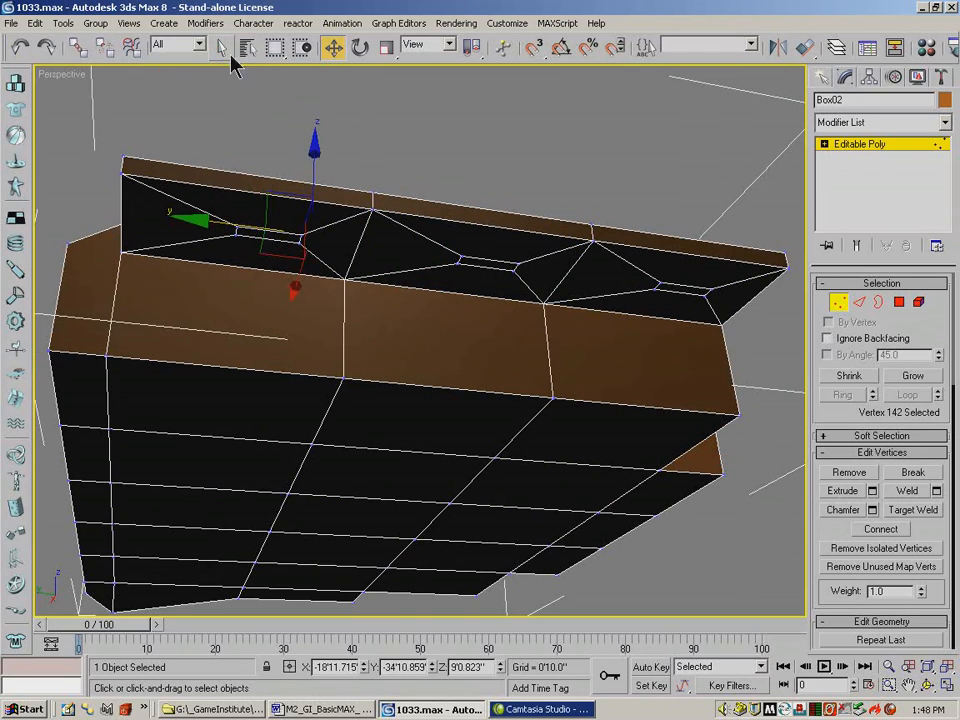
{"action": "left_click", "coordinate": [221, 47]}
{"action": "left_click", "coordinate": [314, 228]}
{"action": "left_click", "coordinate": [315, 231]}
{"action": "left_click_drag", "start_coordinate": [288, 223], "coordinate": [319, 263]}
{"action": "left_click", "coordinate": [514, 267], "text": "ctrl"}
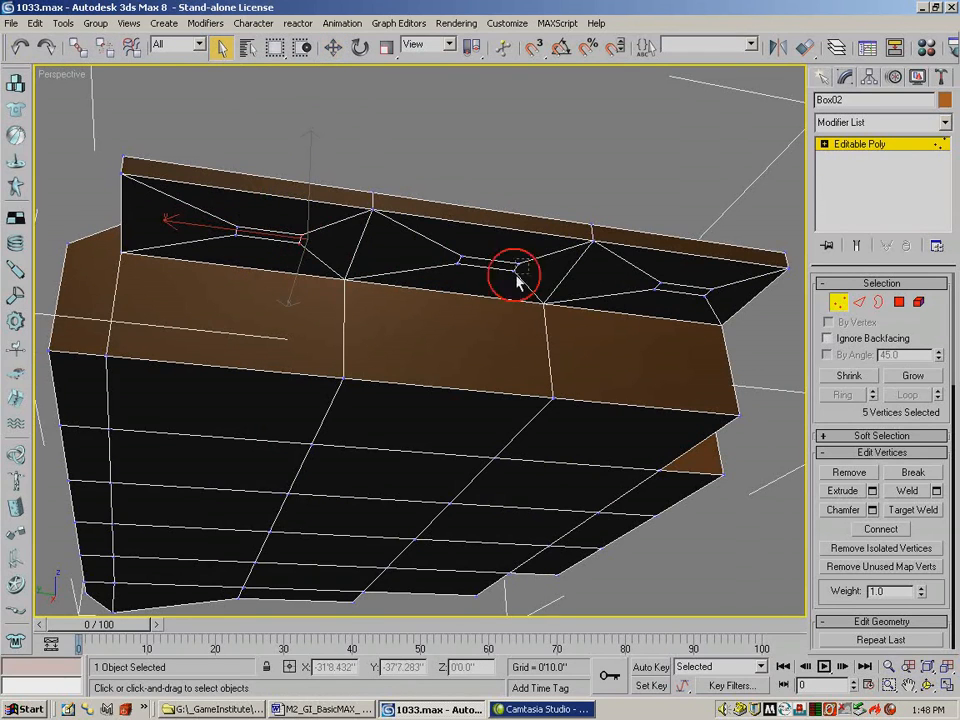
{"action": "left_click_drag", "start_coordinate": [707, 299], "coordinate": [698, 306], "text": "ctrl"}
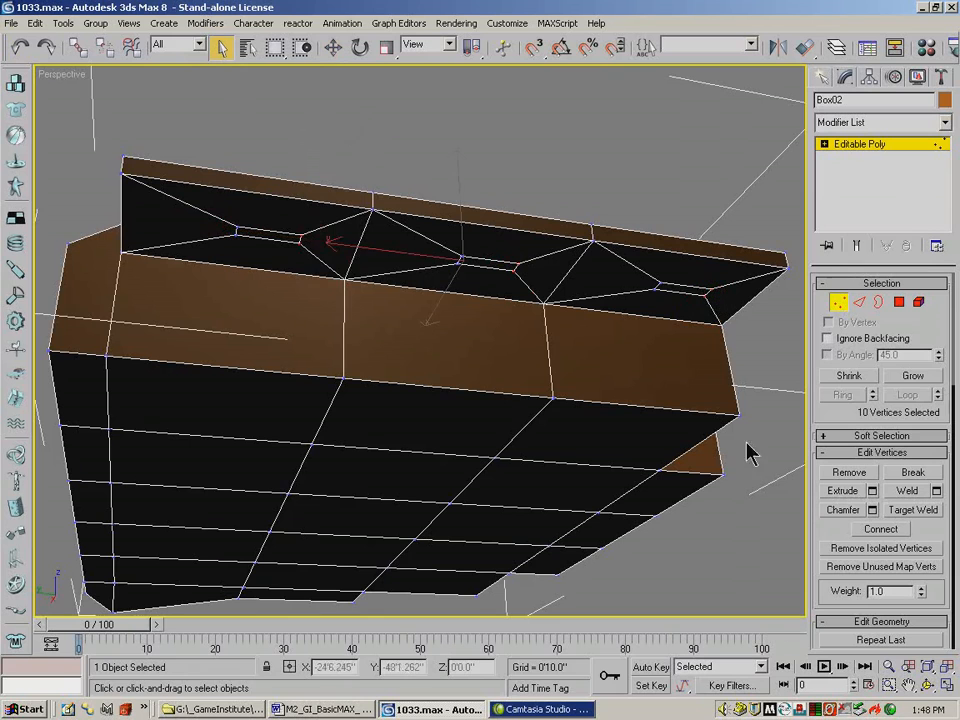
{"action": "left_click", "coordinate": [926, 687]}
{"action": "left_click_drag", "start_coordinate": [371, 302], "coordinate": [354, 346]}
{"action": "left_click", "coordinate": [333, 47]}
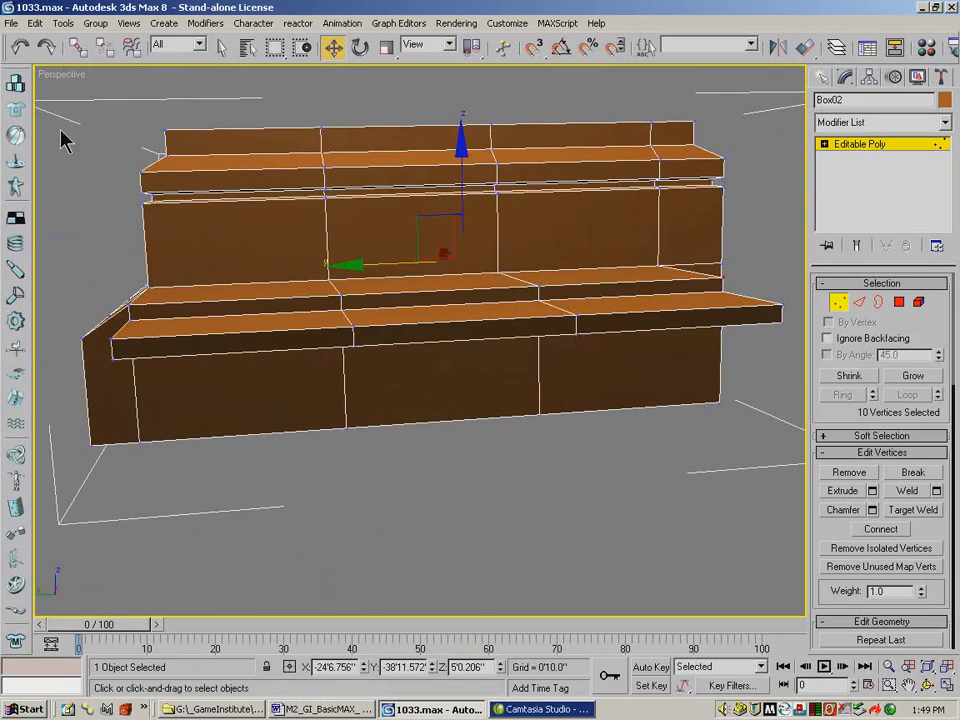
{"action": "left_click_drag", "start_coordinate": [413, 240], "coordinate": [760, 292]}
Step: Select the vertex pairs at the -Y ends of the three inset polygons under the slab
{"action": "left_click", "coordinate": [930, 688]}
{"action": "left_click_drag", "start_coordinate": [397, 350], "coordinate": [402, 290]}
{"action": "left_click", "coordinate": [911, 688]}
{"action": "left_click_drag", "start_coordinate": [431, 235], "coordinate": [418, 332]}
{"action": "left_click", "coordinate": [333, 50]}
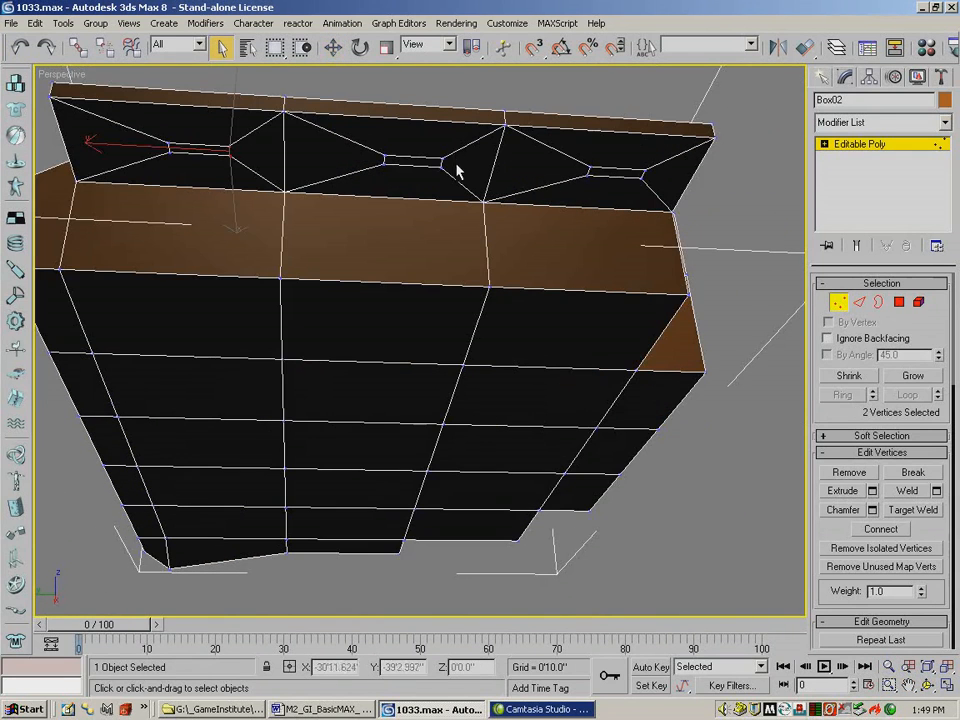
{"action": "left_click_drag", "start_coordinate": [452, 146], "coordinate": [439, 174], "text": "ctrl"}
{"action": "left_click", "coordinate": [646, 176], "text": "ctrl"}
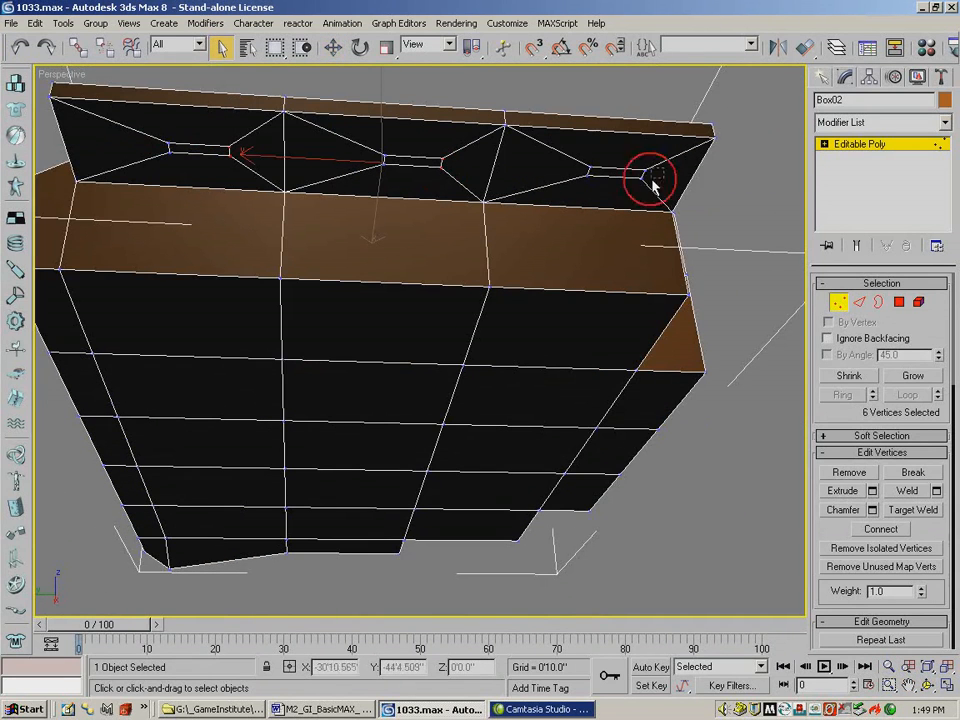
Step: Deselect the stray vertices on the upper building, keeping only the six inset vertices under the slab
{"action": "left_click", "coordinate": [928, 687]}
{"action": "left_click_drag", "start_coordinate": [403, 349], "coordinate": [349, 361]}
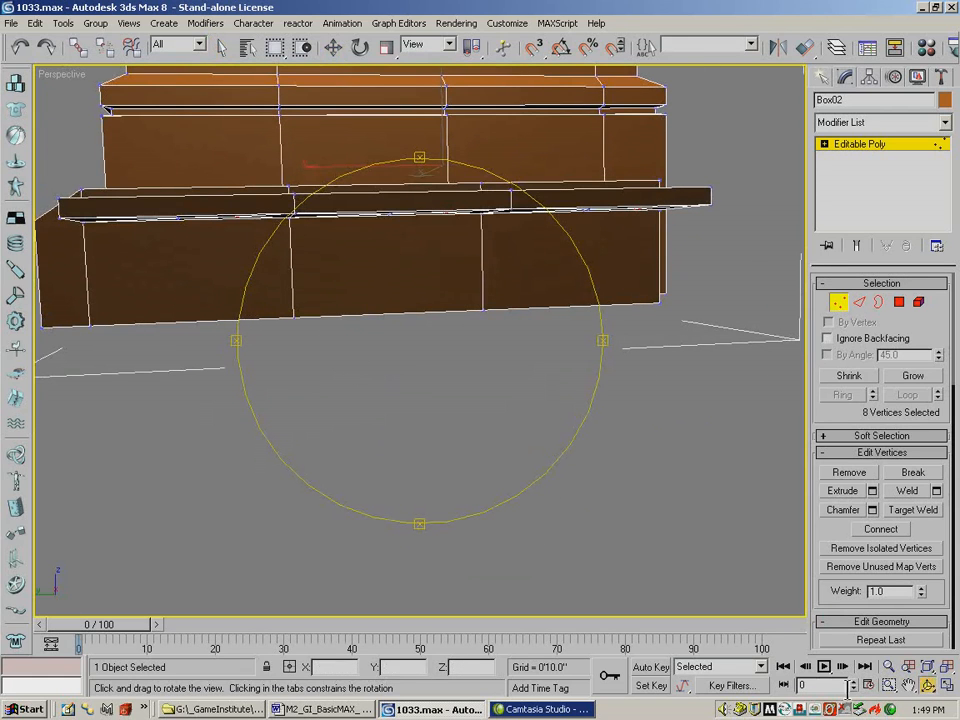
{"action": "left_click_drag", "start_coordinate": [429, 286], "coordinate": [428, 298]}
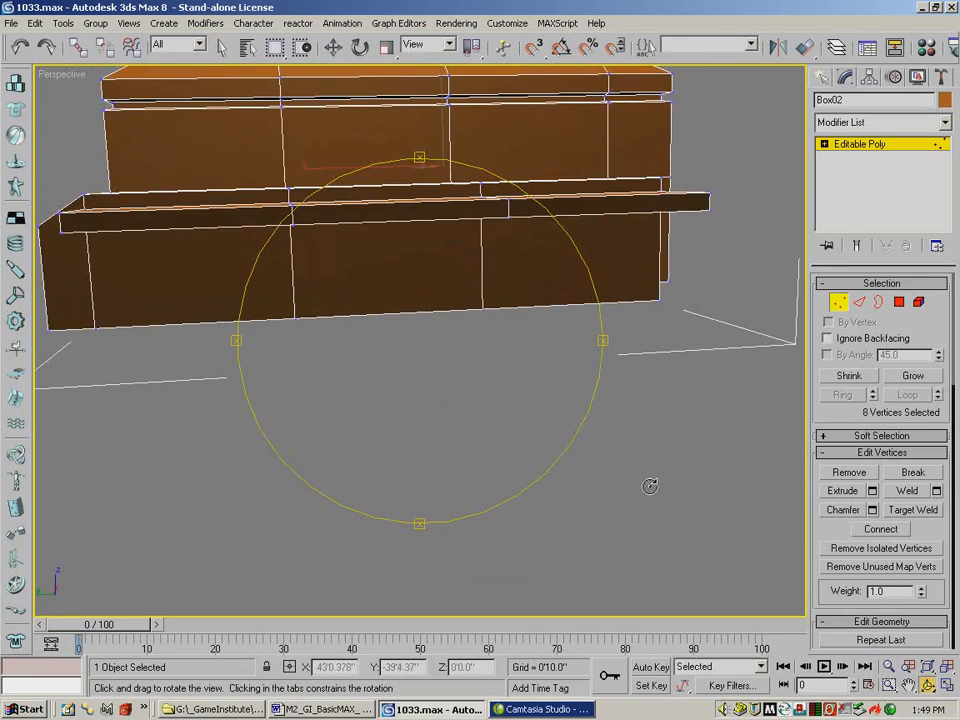
{"action": "left_click", "coordinate": [911, 686]}
{"action": "left_click_drag", "start_coordinate": [498, 245], "coordinate": [487, 372]}
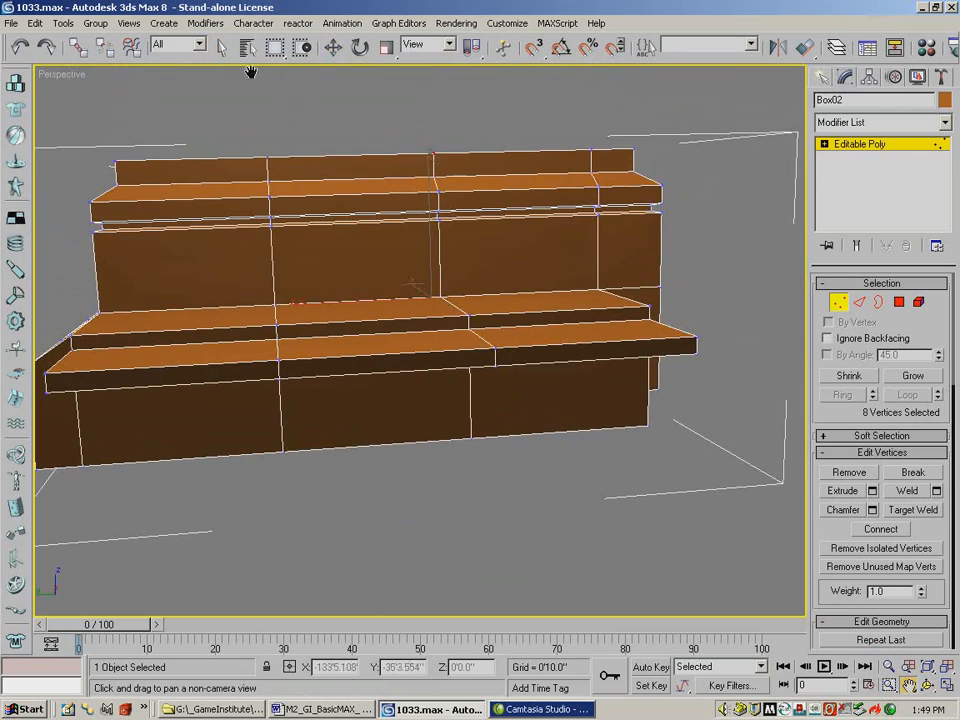
{"action": "left_click", "coordinate": [221, 47]}
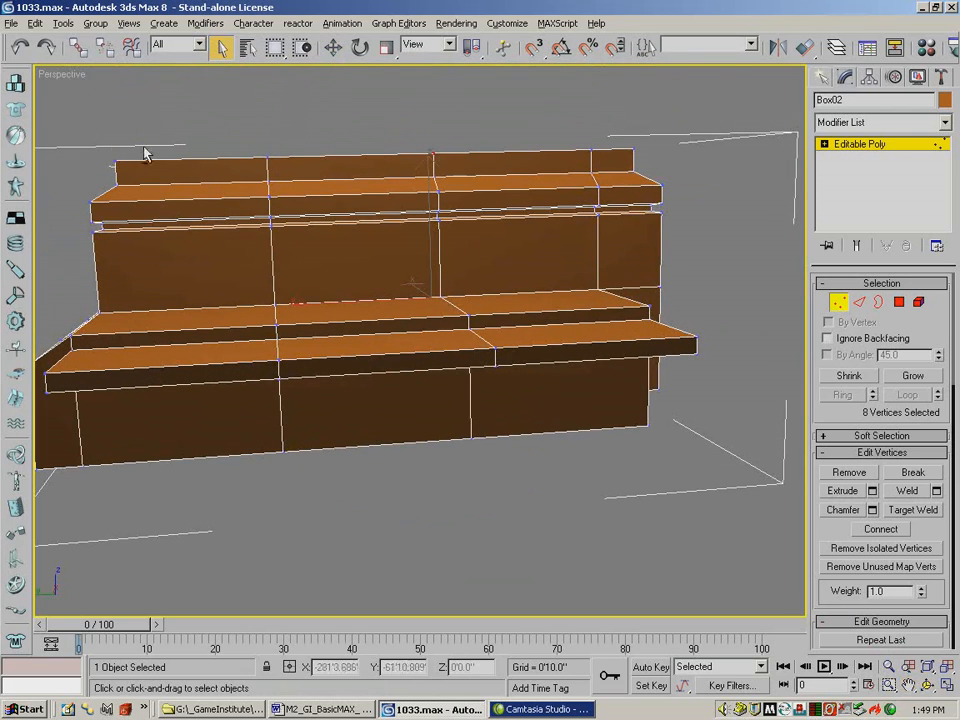
{"action": "mouse_move", "coordinate": [796, 293]}
{"action": "left_mouse_down"}
{"action": "mouse_move", "coordinate": [784, 317]}
{"action": "mouse_move", "coordinate": [783, 308]}
{"action": "left_mouse_up"}
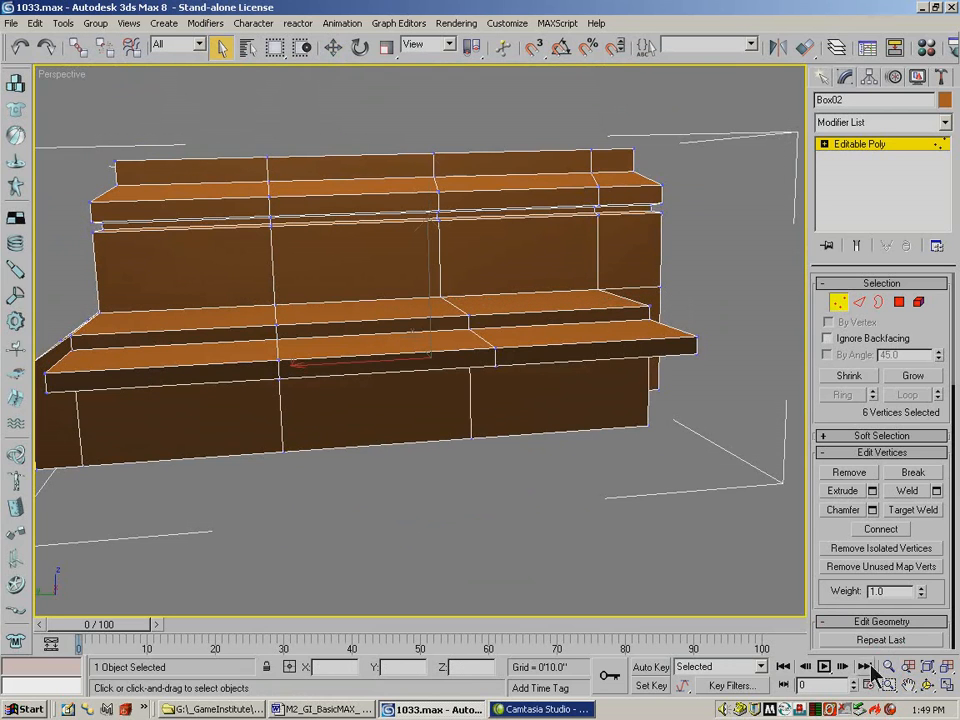
Step: Move the six selected vertices along the Y axis in the +Y direction, narrowing the three inset polygons into small squares
{"action": "left_click", "coordinate": [931, 681]}
{"action": "left_click_drag", "start_coordinate": [420, 368], "coordinate": [405, 272]}
{"action": "left_click", "coordinate": [334, 48]}
{"action": "left_click_drag", "start_coordinate": [371, 358], "coordinate": [336, 363]}
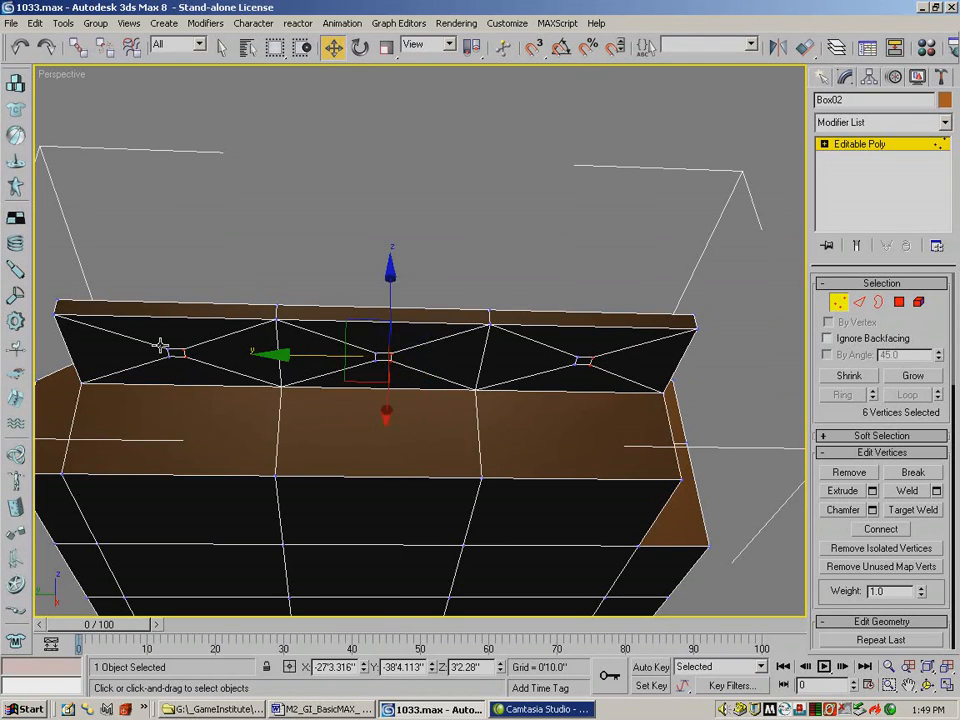
Step: Select the 12 corner vertices of the three small inset squares under the slab, deselecting stray vertices on the upper building
{"action": "left_click", "coordinate": [221, 47]}
{"action": "left_click_drag", "start_coordinate": [160, 346], "coordinate": [197, 375]}
{"action": "left_click_drag", "start_coordinate": [372, 349], "coordinate": [418, 380], "text": "ctrl"}
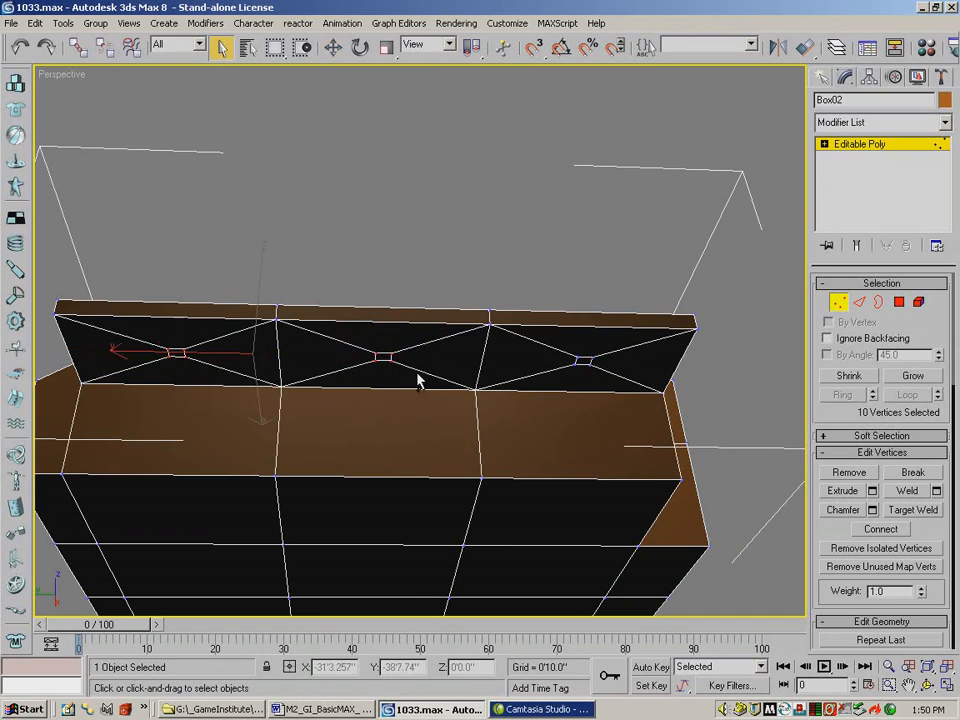
{"action": "left_click_drag", "start_coordinate": [609, 373], "coordinate": [611, 375], "text": "ctrl"}
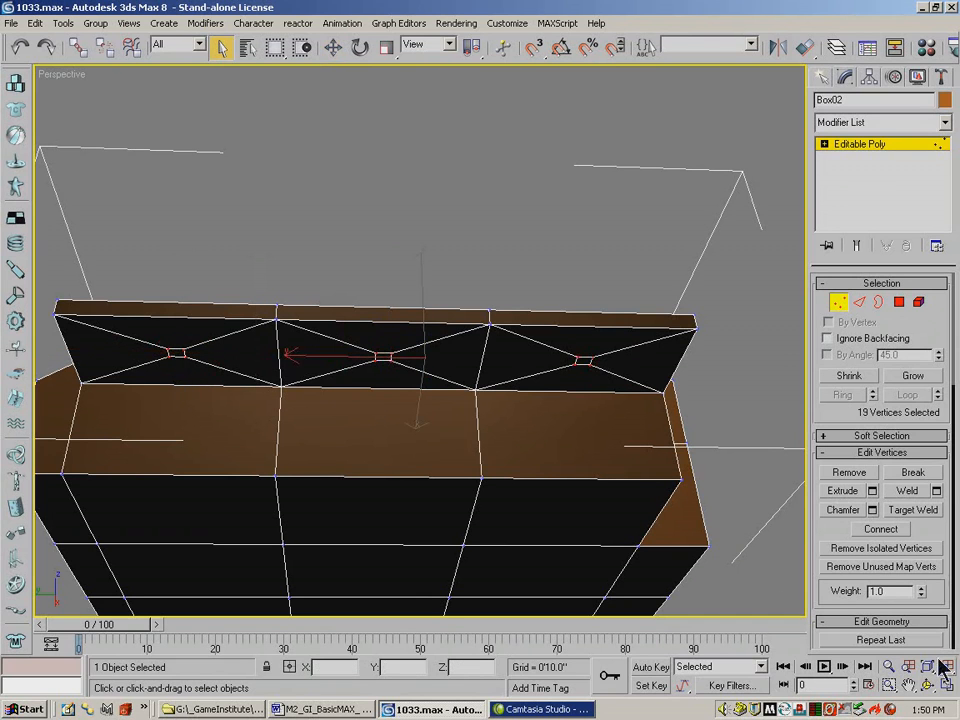
{"action": "left_click", "coordinate": [928, 685]}
{"action": "mouse_move", "coordinate": [392, 375]}
{"action": "left_mouse_down"}
{"action": "mouse_move", "coordinate": [393, 450]}
{"action": "mouse_move", "coordinate": [399, 356]}
{"action": "left_mouse_up"}
{"action": "left_click", "coordinate": [221, 46]}
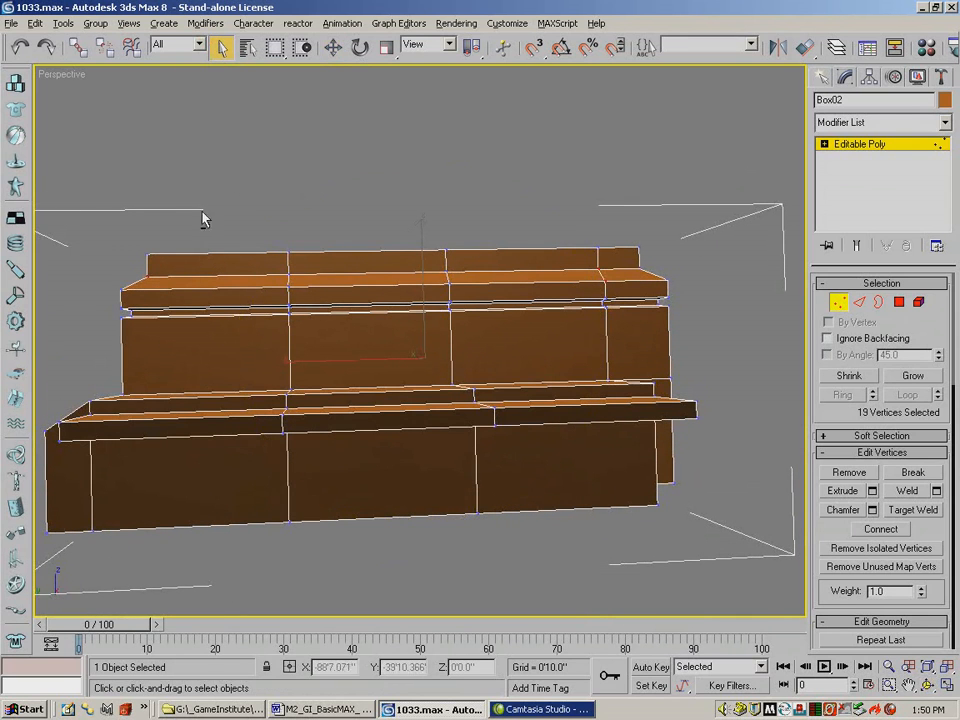
{"action": "left_click_drag", "start_coordinate": [76, 201], "coordinate": [729, 363], "text": "alt"}
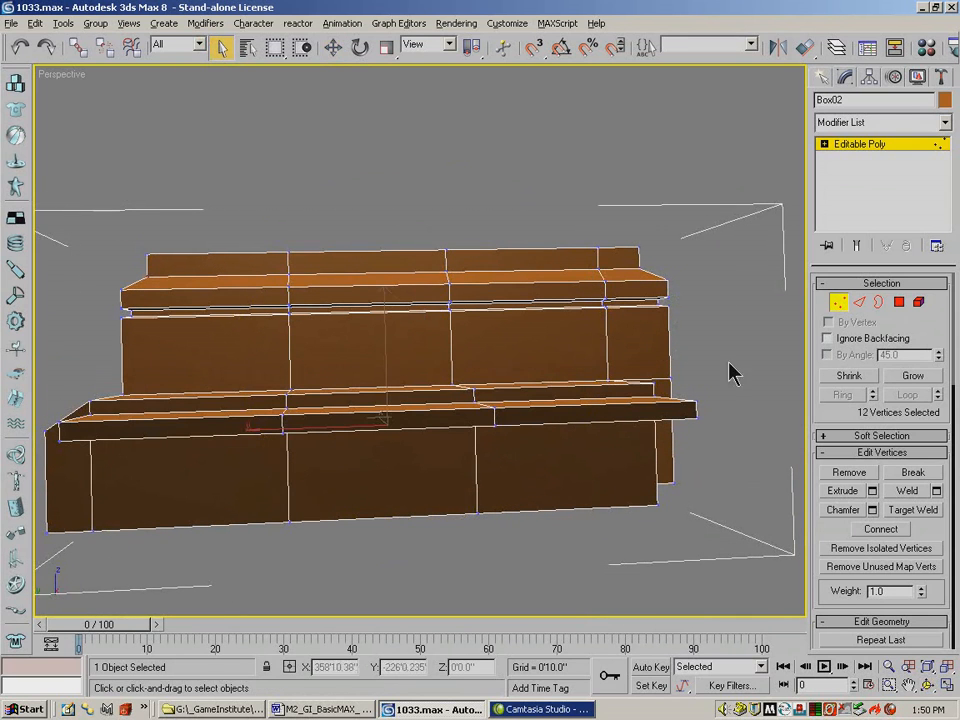
Step: Try to move the 12 selected inset vertices under the slab toward its outer edge
{"action": "left_click", "coordinate": [928, 685]}
{"action": "left_click_drag", "start_coordinate": [431, 435], "coordinate": [407, 259]}
{"action": "left_click", "coordinate": [333, 47]}
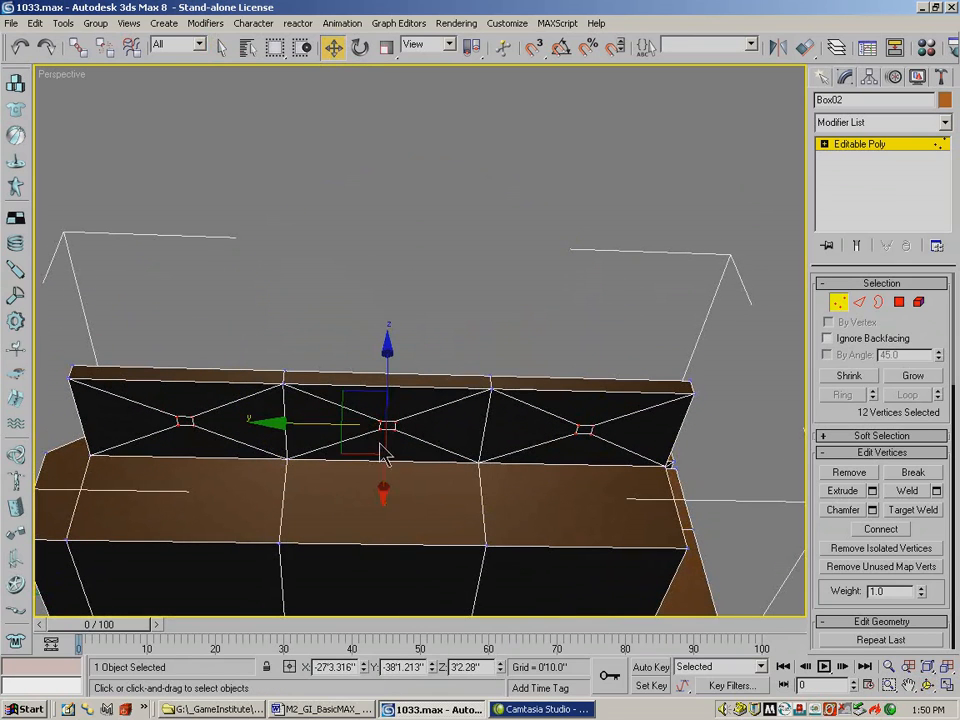
{"action": "left_click_drag", "start_coordinate": [376, 396], "coordinate": [272, 167]}
{"action": "left_click", "coordinate": [927, 680]}
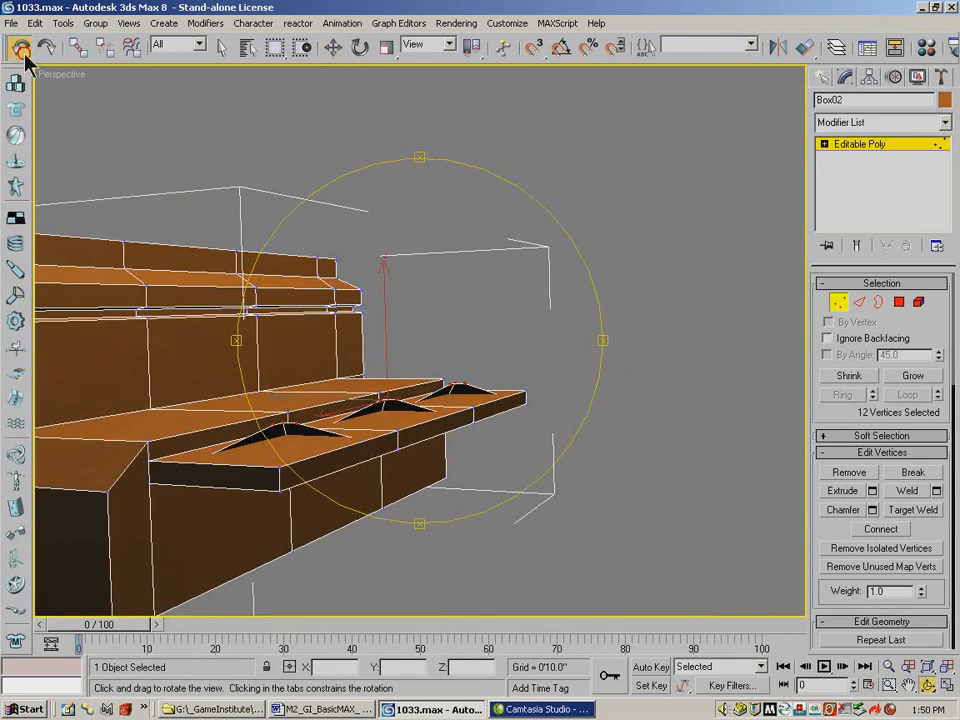
Step: Move the 12 selected inset vertices in the XY plane toward the slab's outer edge, to about X -28'4", Y -37'7"
{"action": "left_click_drag", "start_coordinate": [415, 446], "coordinate": [334, 221]}
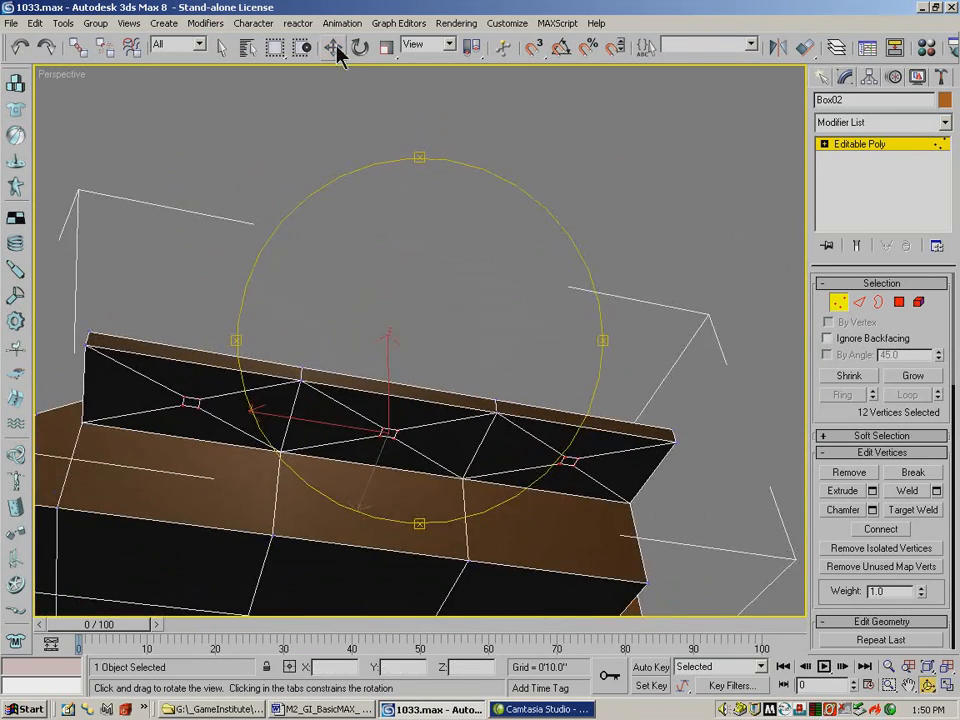
{"action": "left_click", "coordinate": [335, 48]}
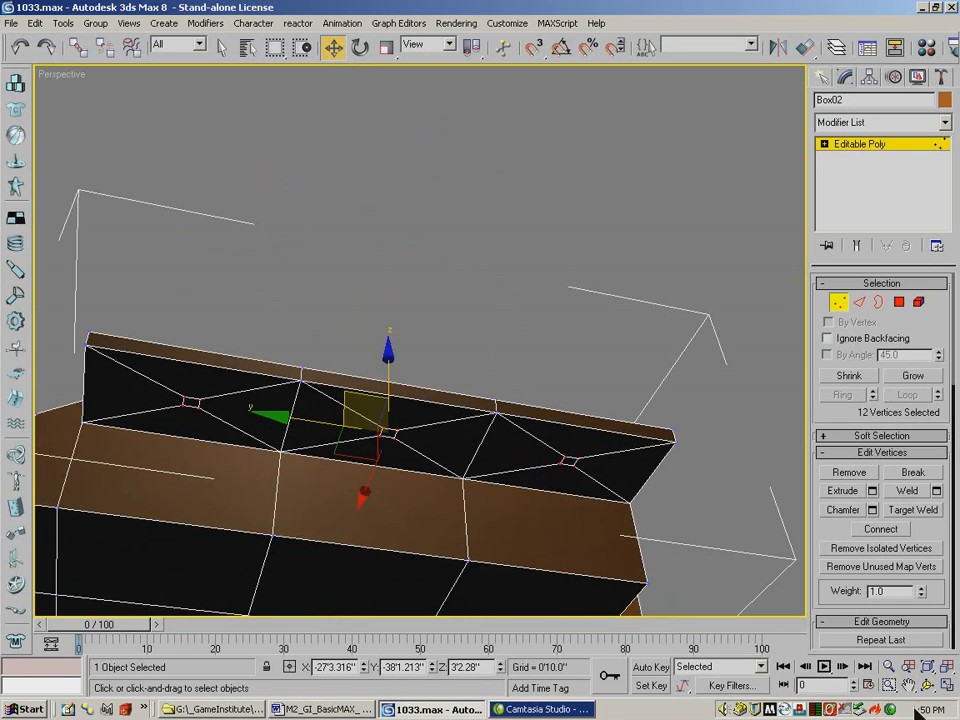
{"action": "key", "text": "ctrl+r"}
{"action": "left_click_drag", "start_coordinate": [400, 430], "coordinate": [461, 439]}
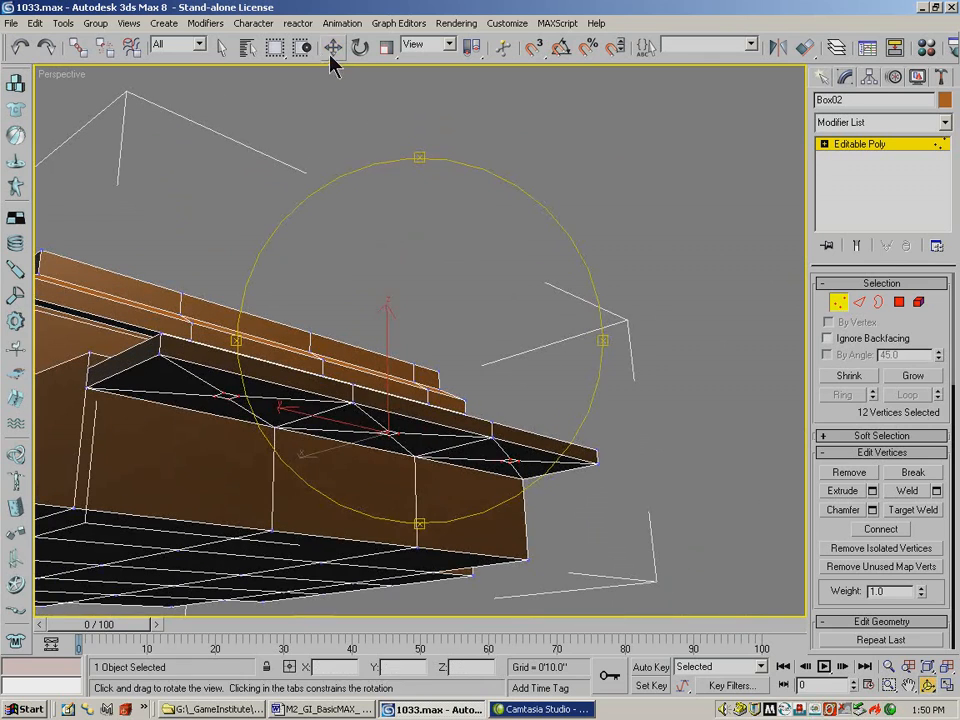
{"action": "left_click", "coordinate": [334, 48]}
{"action": "left_click_drag", "start_coordinate": [345, 430], "coordinate": [359, 423]}
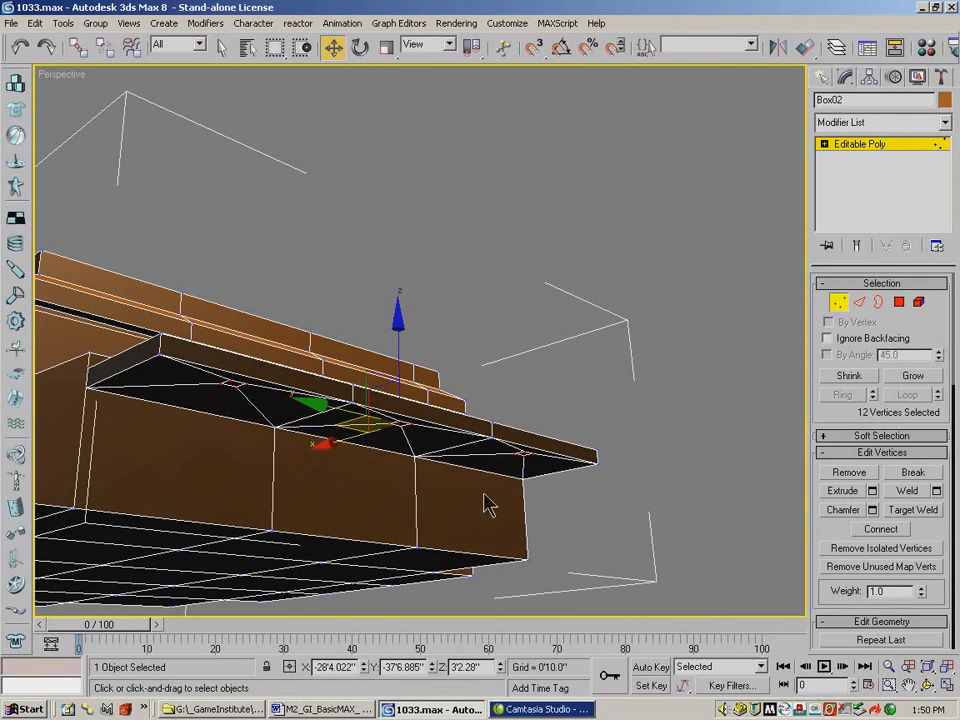
Step: Convert the vertex selection under the slab into a polygon selection of the three small squares
{"action": "left_click", "coordinate": [925, 686]}
{"action": "left_click_drag", "start_coordinate": [431, 429], "coordinate": [358, 351]}
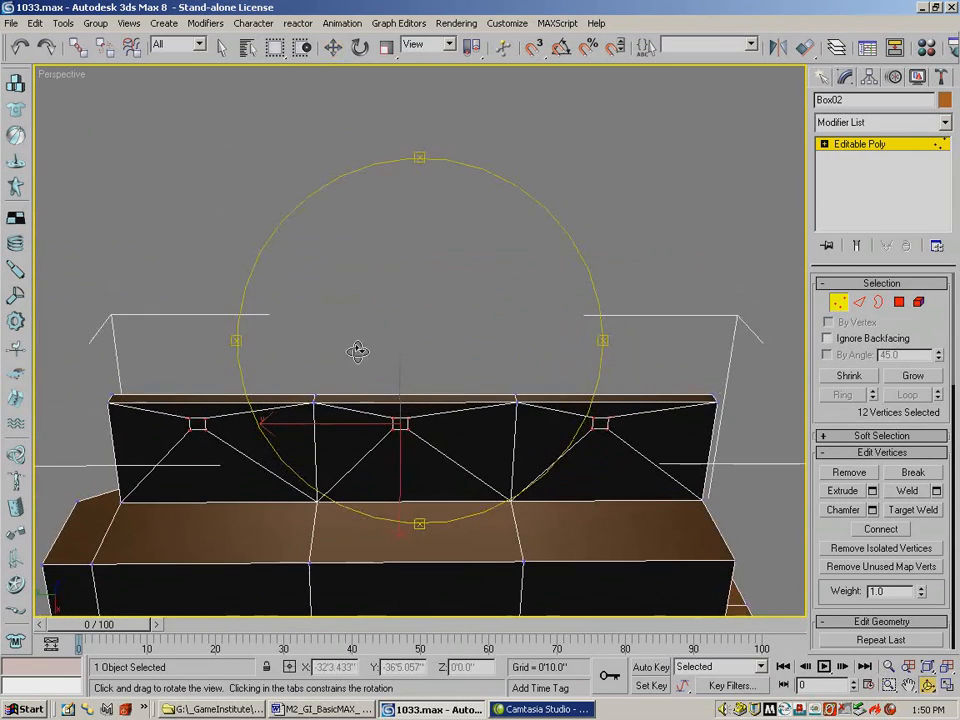
{"action": "left_click", "coordinate": [220, 46]}
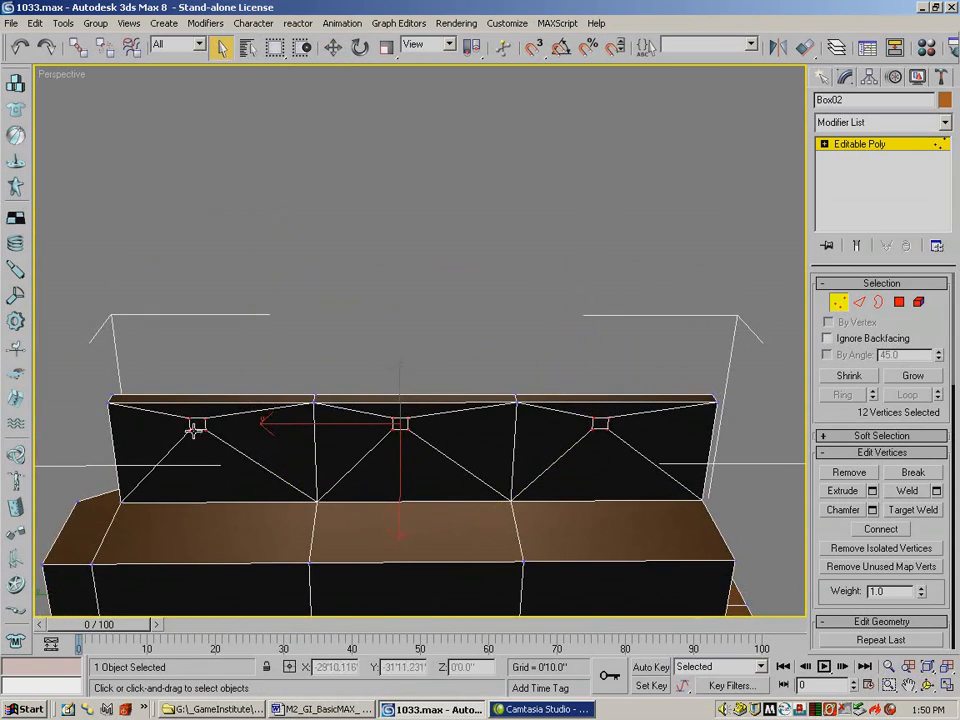
{"action": "left_click", "coordinate": [899, 301], "text": "ctrl"}
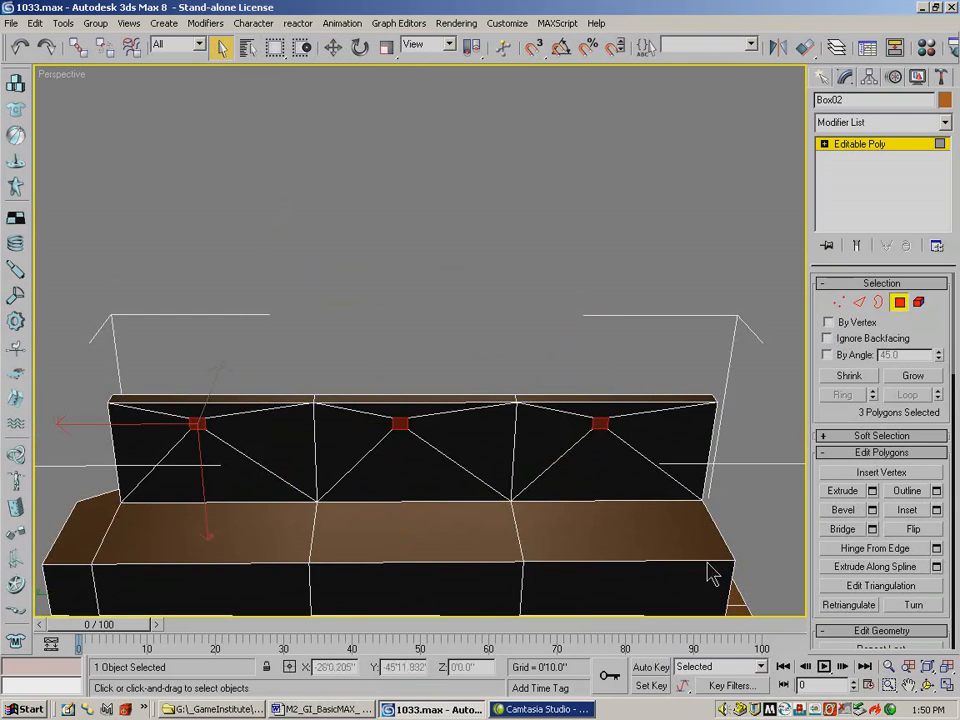
Step: Bevel the three squares downward into posts with height 2'9.803" and outline amount 0, and apply it
{"action": "key", "text": "ctrl+r"}
{"action": "left_click_drag", "start_coordinate": [456, 358], "coordinate": [497, 450]}
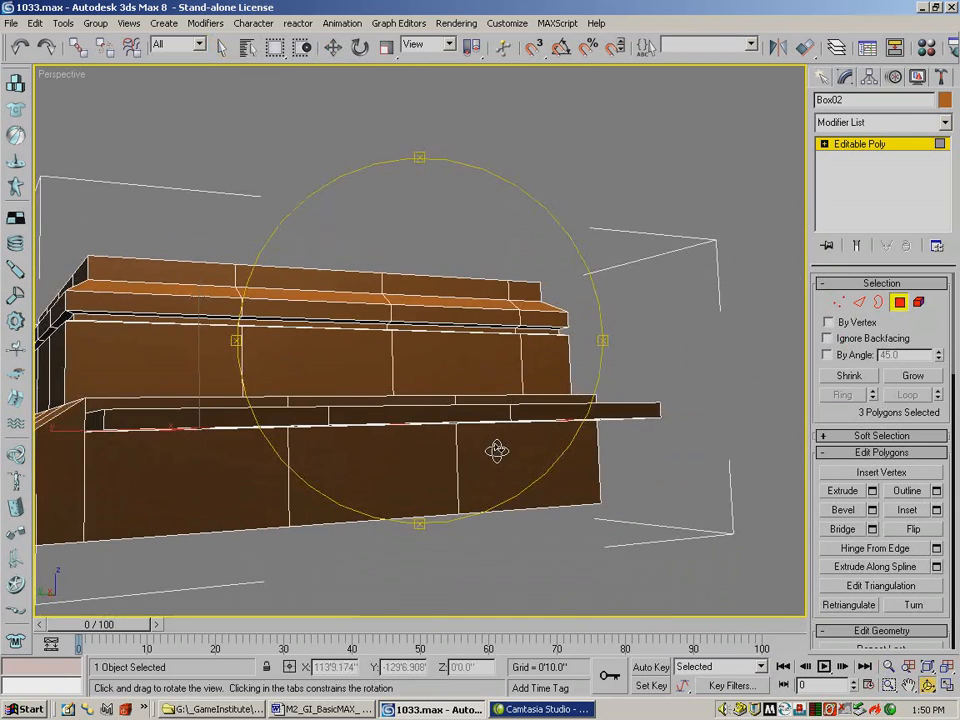
{"action": "left_click", "coordinate": [945, 688]}
{"action": "key", "text": "ctrl+w"}
{"action": "left_click_drag", "start_coordinate": [548, 173], "coordinate": [420, 252]}
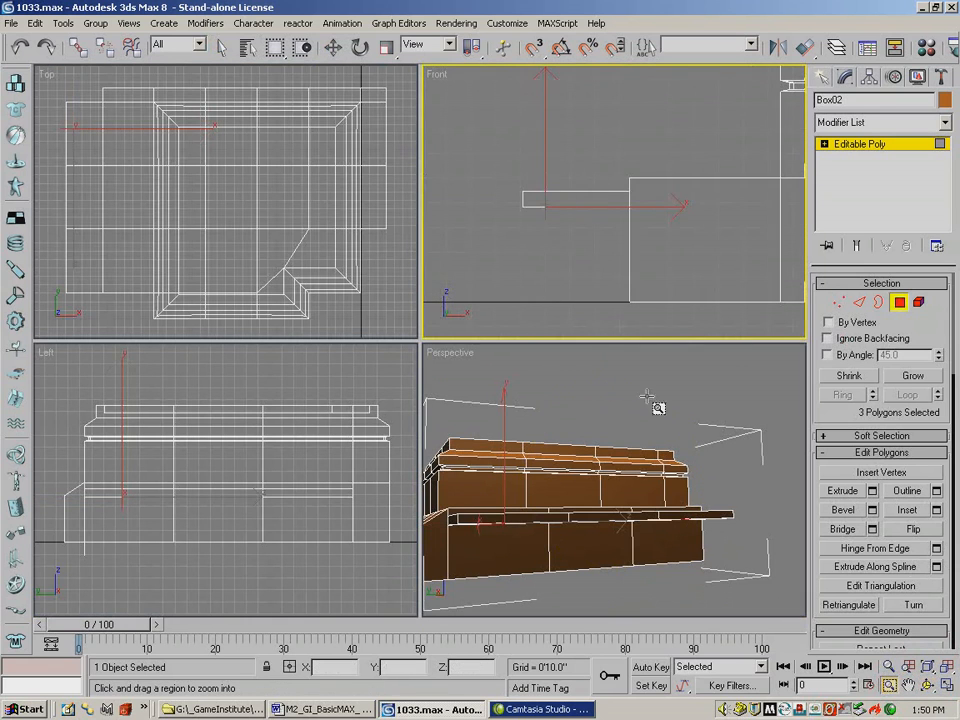
{"action": "left_click", "coordinate": [872, 510]}
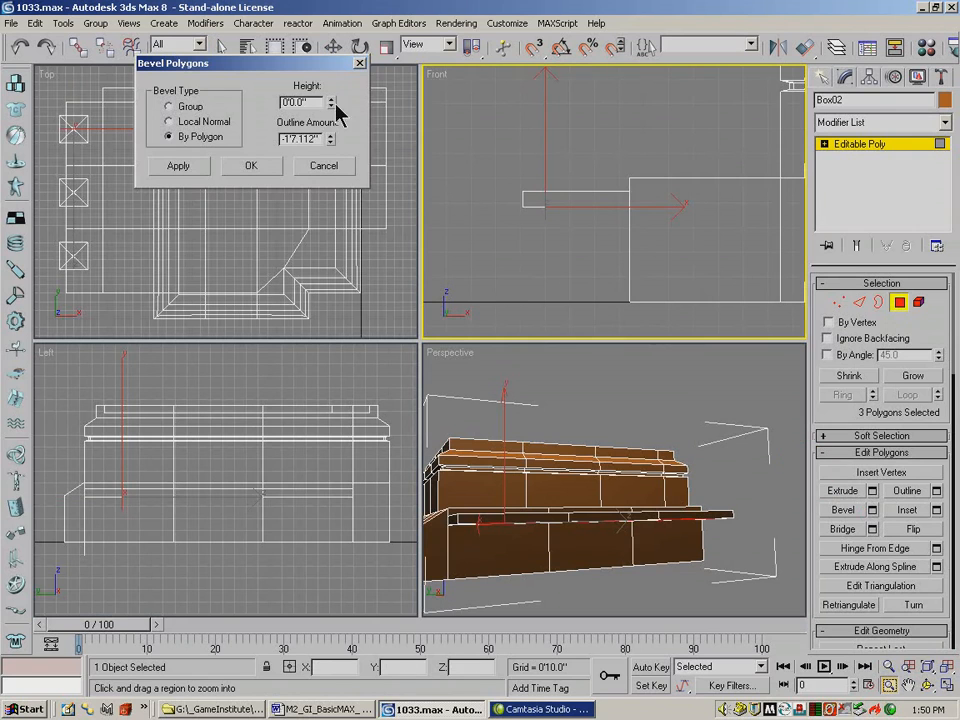
{"action": "double_click", "coordinate": [309, 138]}
{"action": "type", "text": "0"}
{"action": "key", "text": "Return"}
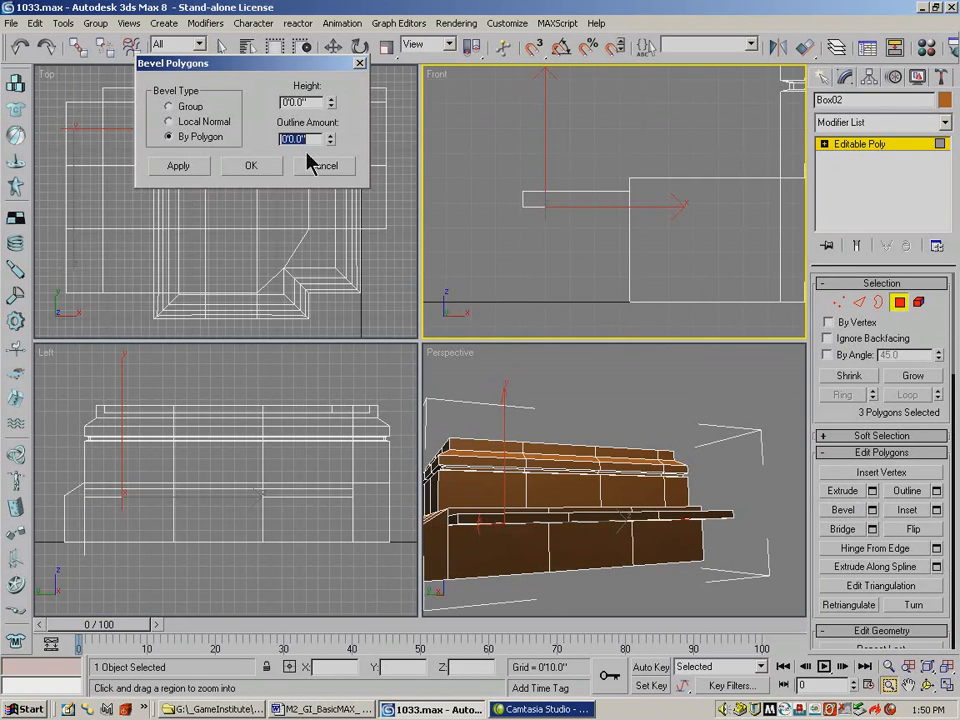
{"action": "left_click_drag", "start_coordinate": [332, 106], "coordinate": [336, 307]}
{"action": "mouse_move", "coordinate": [336, 113]}
{"action": "left_mouse_down"}
{"action": "mouse_move", "coordinate": [330, 84]}
{"action": "mouse_move", "coordinate": [331, 92]}
{"action": "left_mouse_up"}
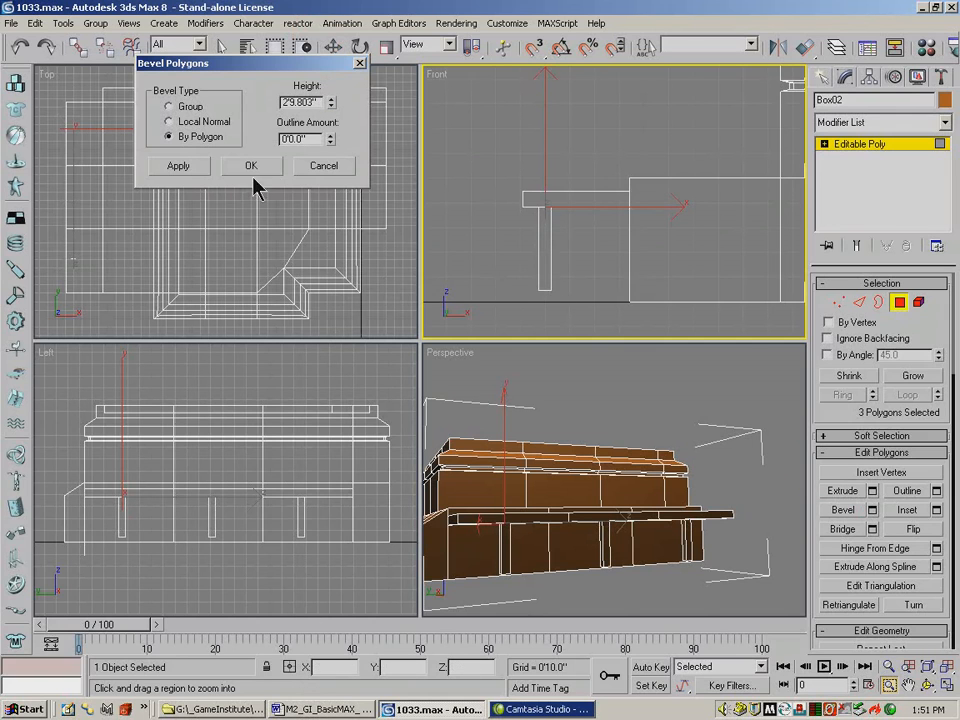
{"action": "left_click", "coordinate": [189, 167]}
Step: Widen the lower ends of the three posts with a bevel of height 0 and outline amount 0'2.742"
{"action": "left_click_drag", "start_coordinate": [333, 110], "coordinate": [331, 145]}
{"action": "double_click", "coordinate": [316, 102]}
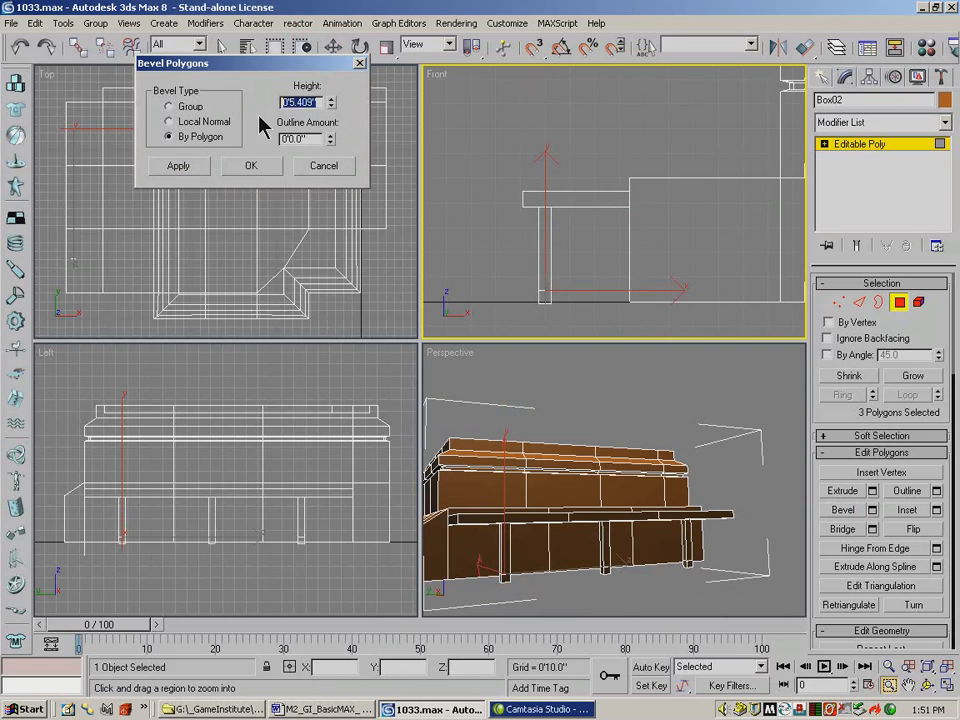
{"action": "key", "text": "Return"}
{"action": "left_click_drag", "start_coordinate": [295, 35], "coordinate": [226, 530]}
{"action": "left_click_drag", "start_coordinate": [331, 147], "coordinate": [355, 138]}
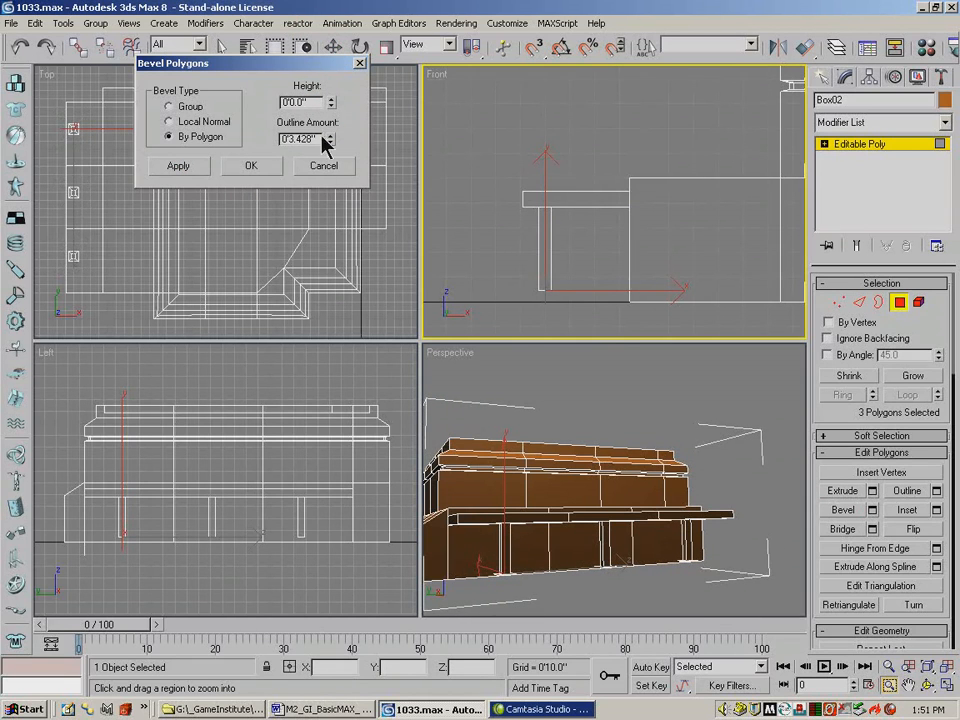
{"action": "left_click_drag", "start_coordinate": [334, 146], "coordinate": [331, 146]}
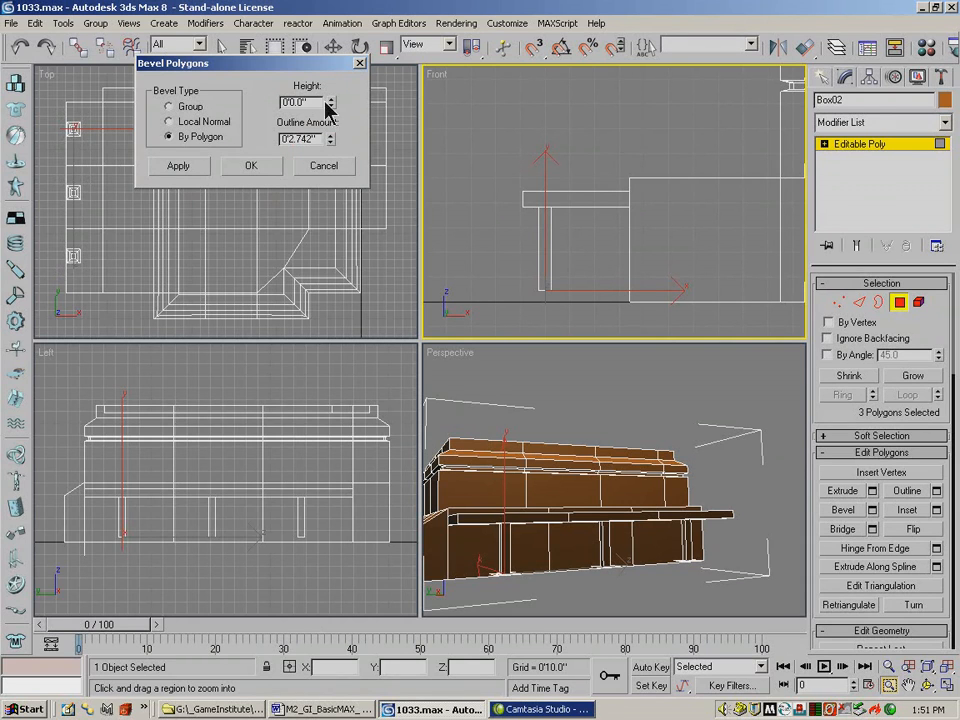
Step: Bevel the widened post ends downward with height 0'4.12" and outline amount 0 to form base blocks
{"action": "left_click_drag", "start_coordinate": [314, 139], "coordinate": [222, 137]}
{"action": "type", "text": "0"}
{"action": "key", "text": "Return"}
{"action": "left_click_drag", "start_coordinate": [331, 101], "coordinate": [265, 464]}
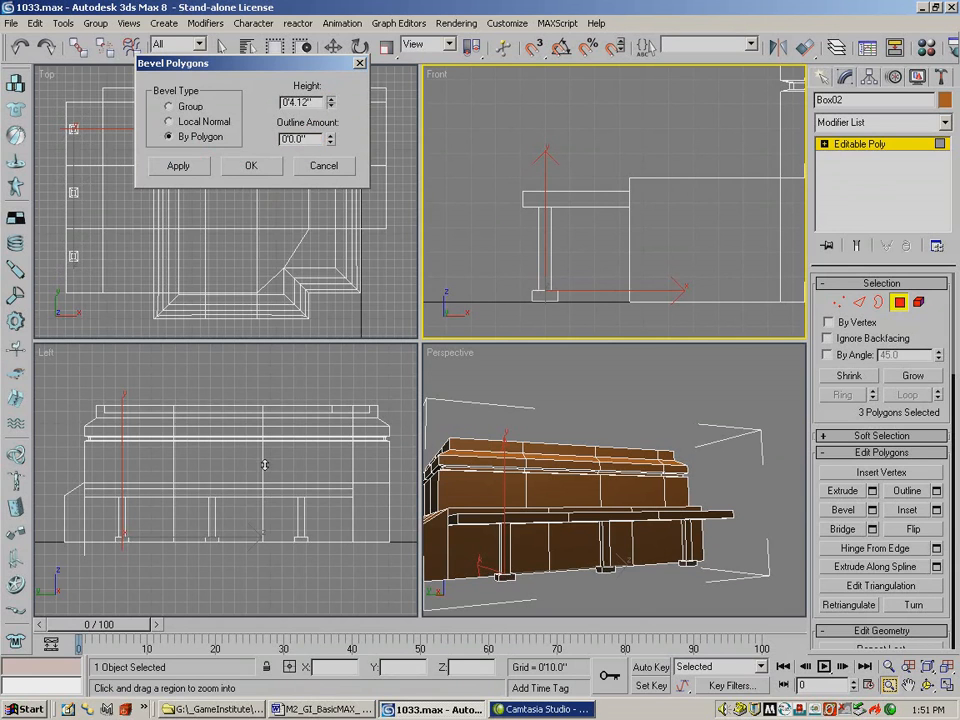
{"action": "left_click", "coordinate": [251, 166]}
Step: Examine the finished posts and the whole building in an enlarged perspective view
{"action": "left_click", "coordinate": [929, 686]}
{"action": "left_click_drag", "start_coordinate": [570, 468], "coordinate": [598, 536]}
{"action": "left_click", "coordinate": [889, 668]}
{"action": "left_click", "coordinate": [946, 685]}
{"action": "left_click", "coordinate": [907, 685]}
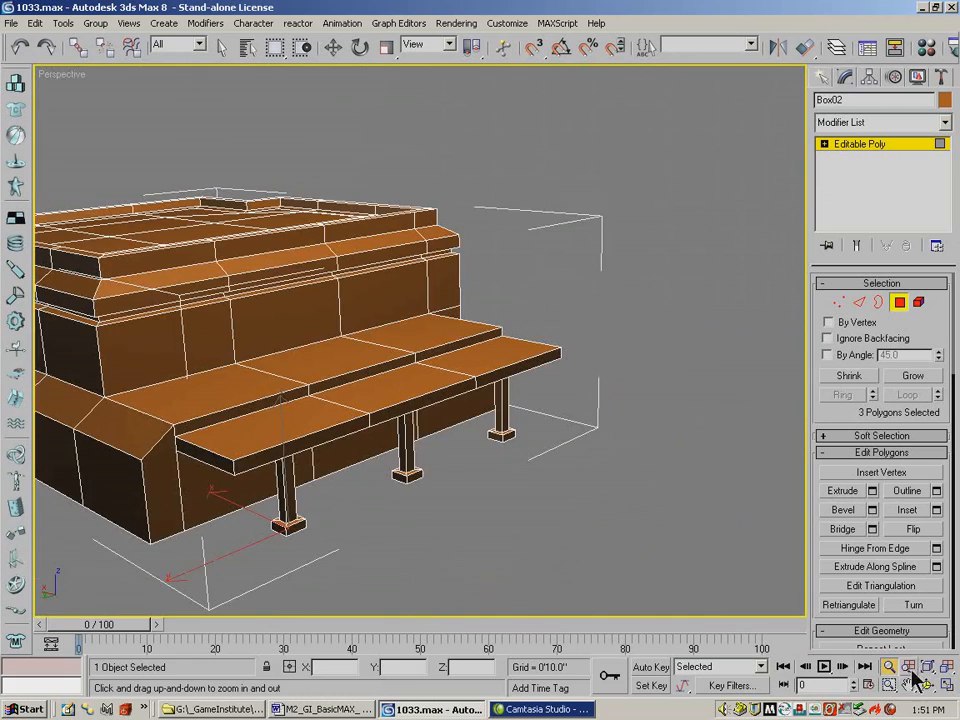
{"action": "left_click_drag", "start_coordinate": [461, 469], "coordinate": [457, 337]}
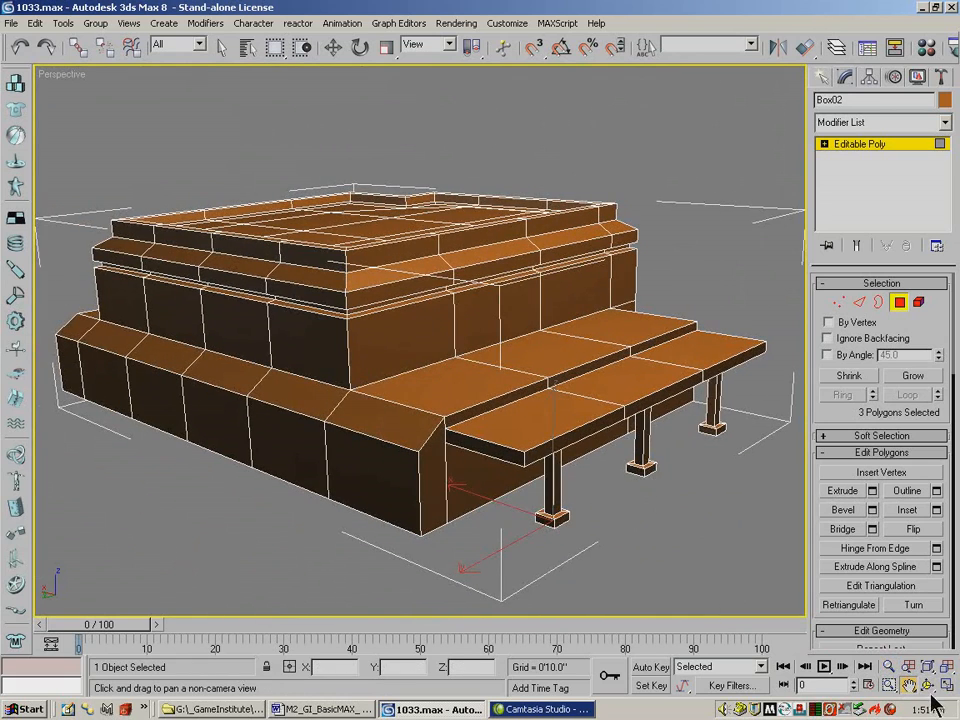
{"action": "left_click_drag", "start_coordinate": [521, 386], "coordinate": [398, 372]}
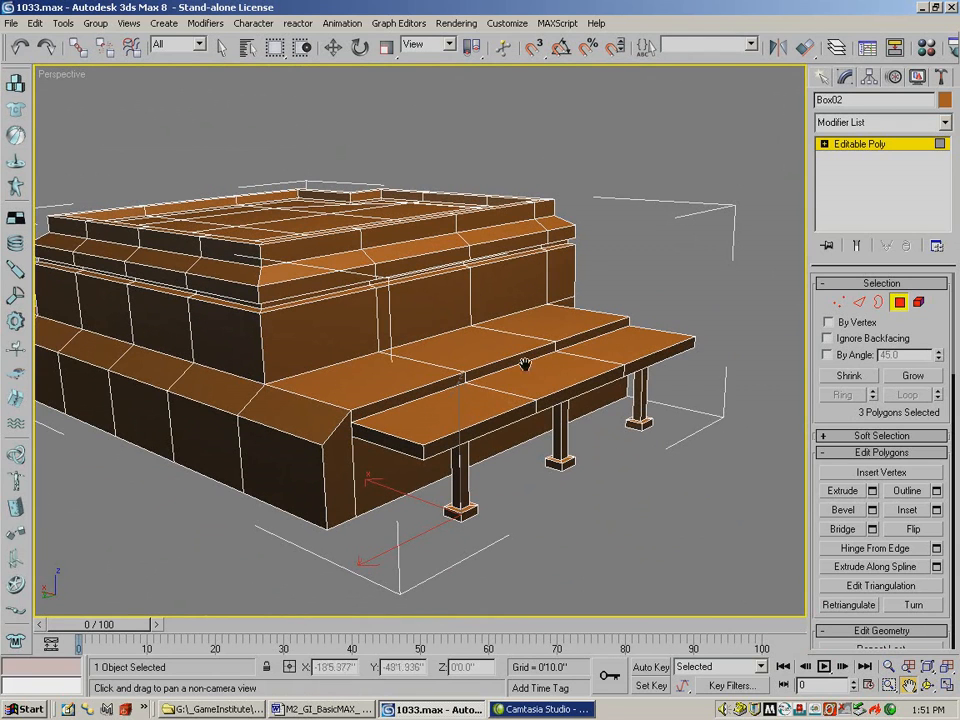
Step: Select the four edges that run across the ledge above the slab, from the upper wall outward
{"action": "mouse_move", "coordinate": [841, 415]}
{"action": "left_mouse_down"}
{"action": "mouse_move", "coordinate": [840, 364]}
{"action": "mouse_move", "coordinate": [849, 424]}
{"action": "left_mouse_up"}
{"action": "left_click", "coordinate": [861, 303]}
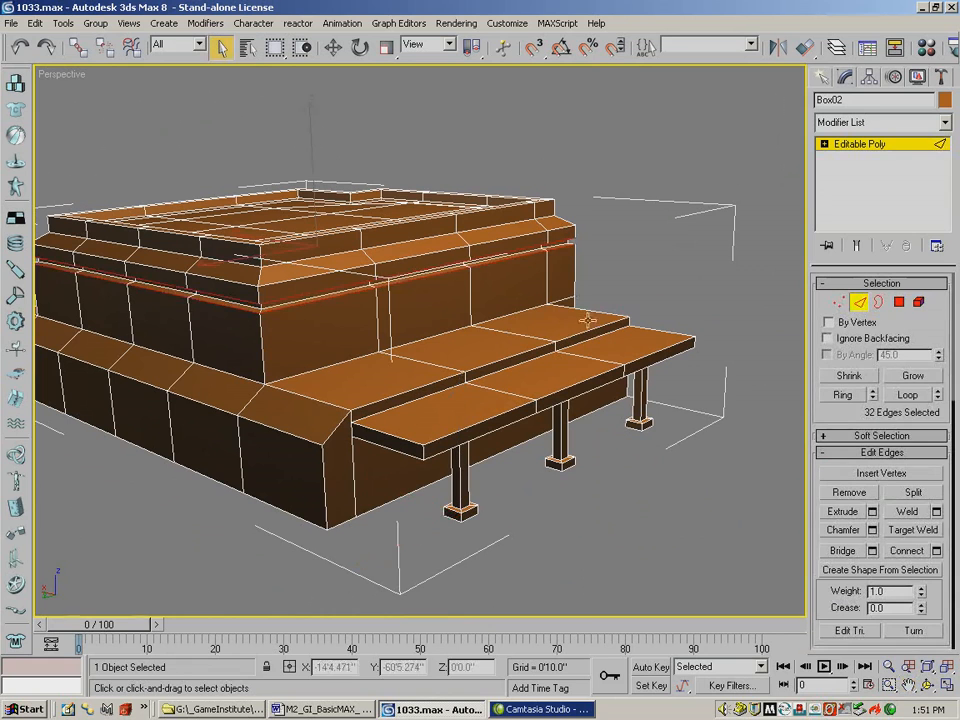
{"action": "left_click", "coordinate": [571, 339]}
{"action": "left_click", "coordinate": [440, 366], "text": "ctrl"}
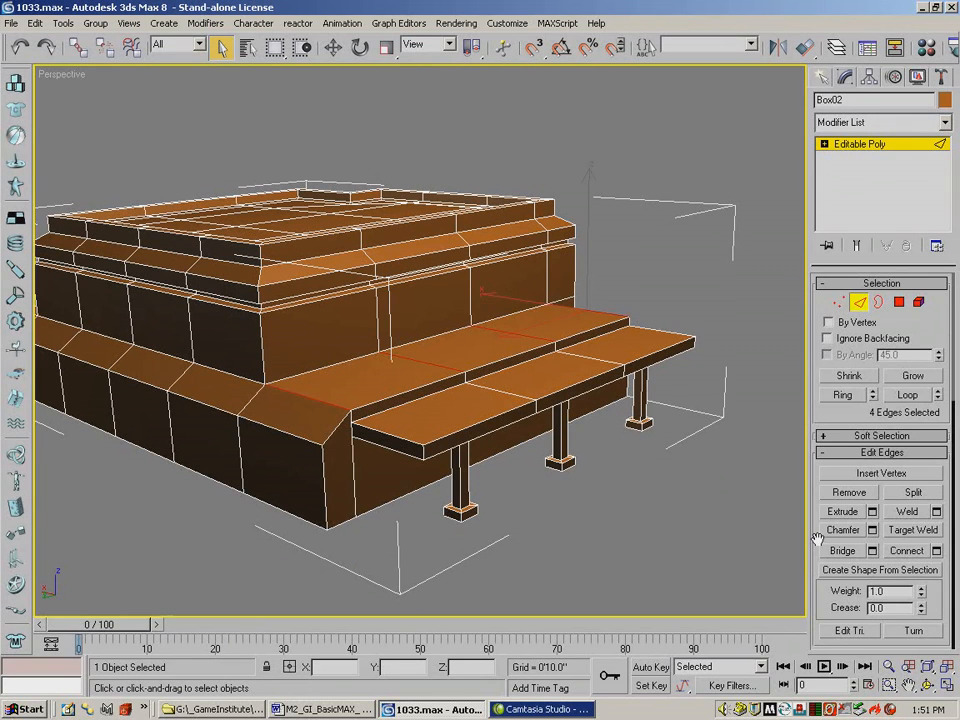
Step: Connect the four selected ledge edges with 1 segment, pinch 0 and slide 36
{"action": "left_click_drag", "start_coordinate": [810, 565], "coordinate": [822, 481]}
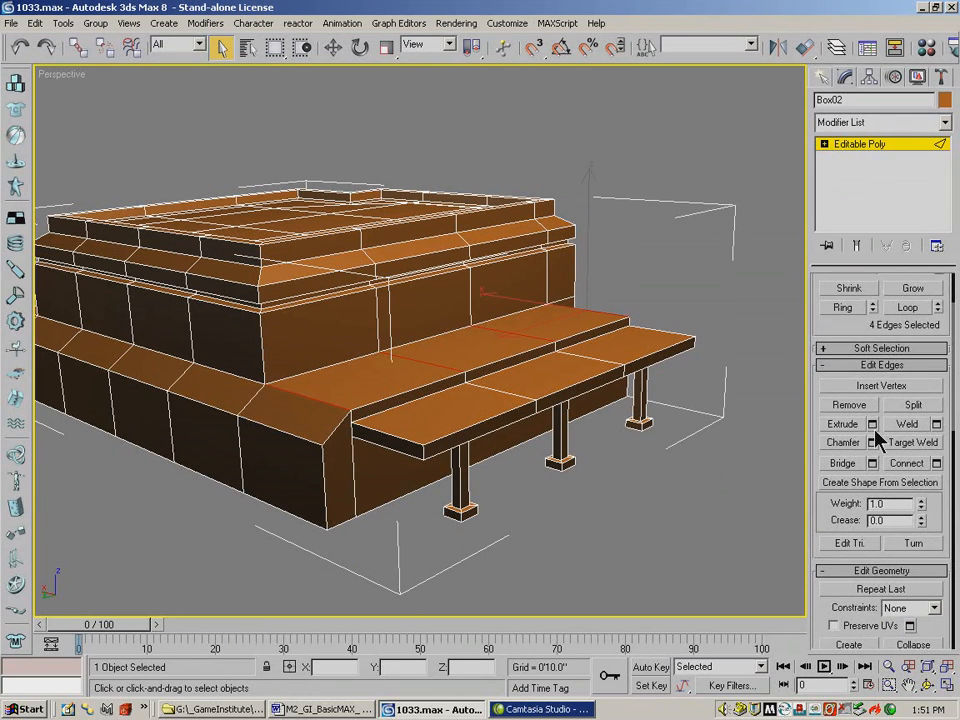
{"action": "left_click", "coordinate": [937, 464]}
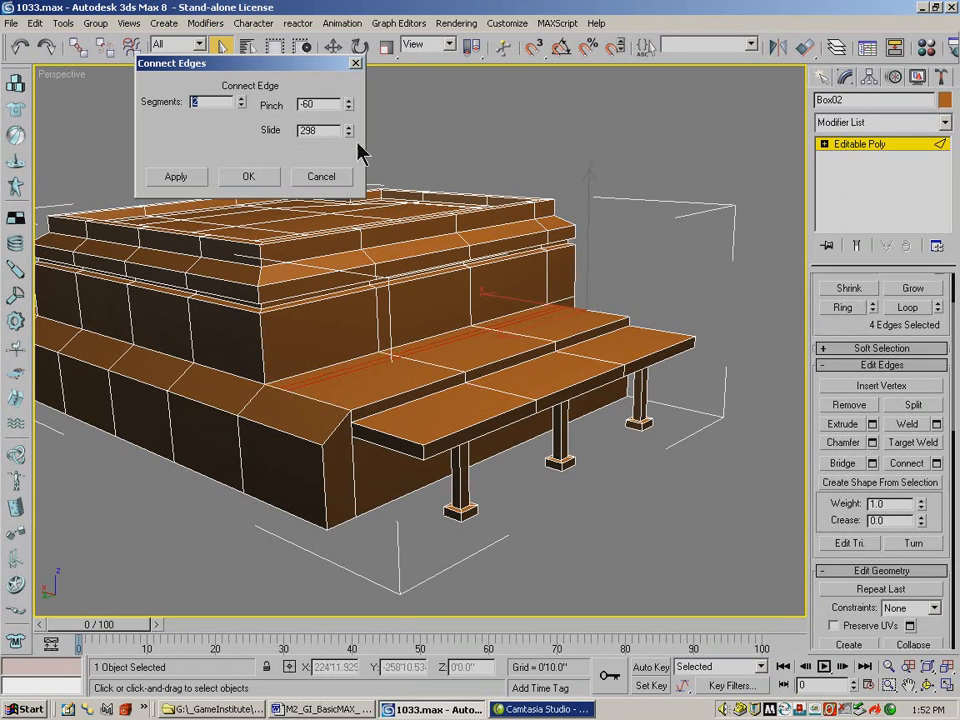
{"action": "left_click", "coordinate": [241, 105]}
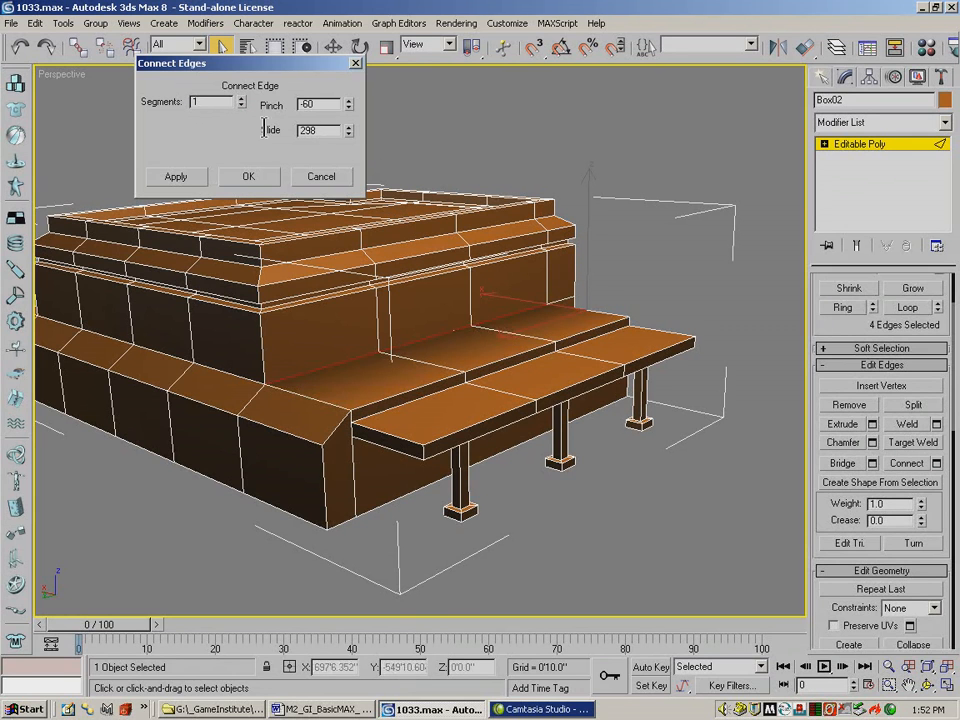
{"action": "left_click_drag", "start_coordinate": [350, 110], "coordinate": [390, 250]}
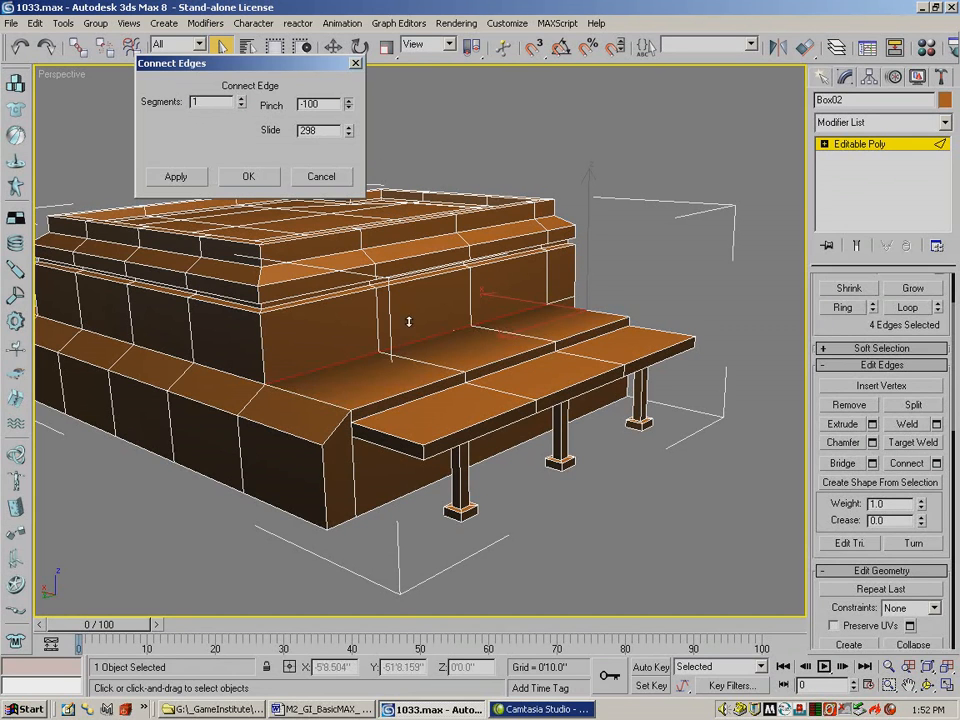
{"action": "left_click_drag", "start_coordinate": [351, 130], "coordinate": [322, 484]}
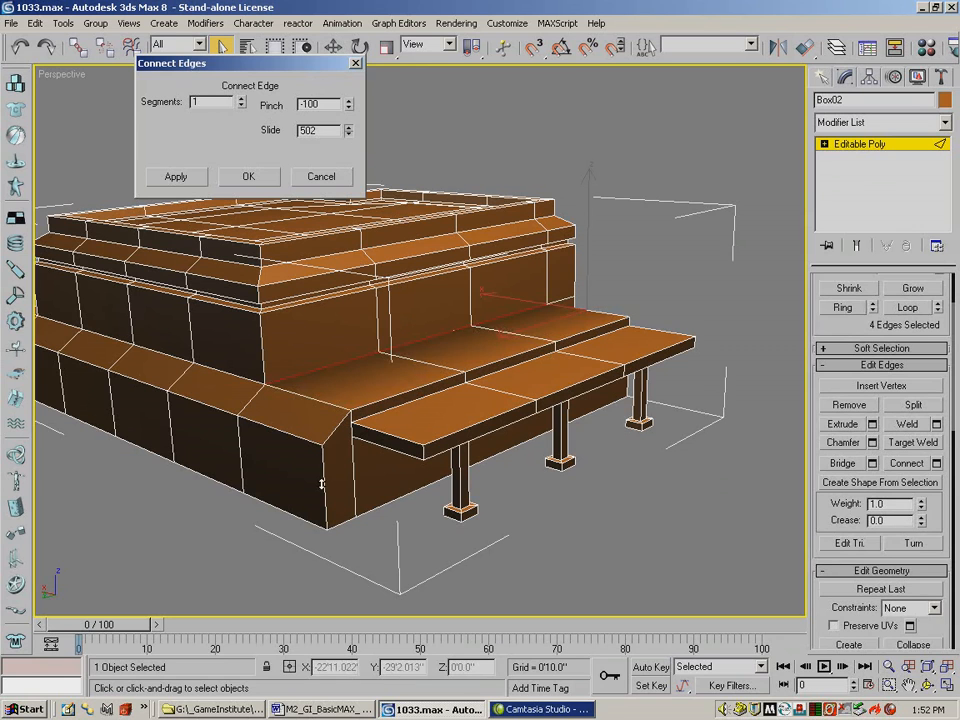
{"action": "left_click_drag", "start_coordinate": [338, 104], "coordinate": [172, 102]}
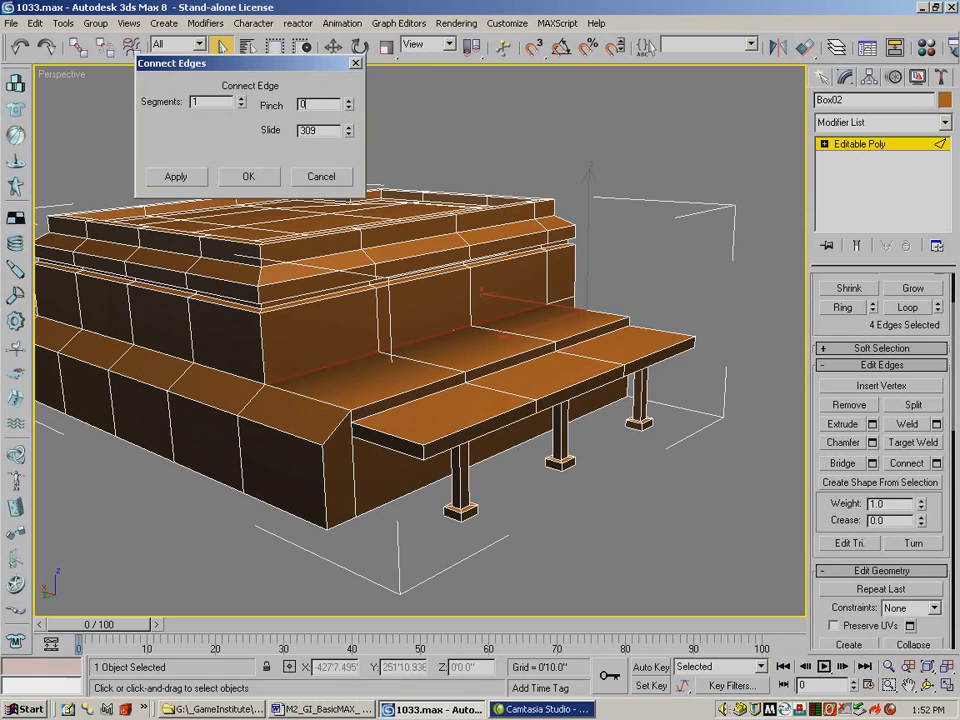
{"action": "left_click_drag", "start_coordinate": [351, 130], "coordinate": [315, 5]}
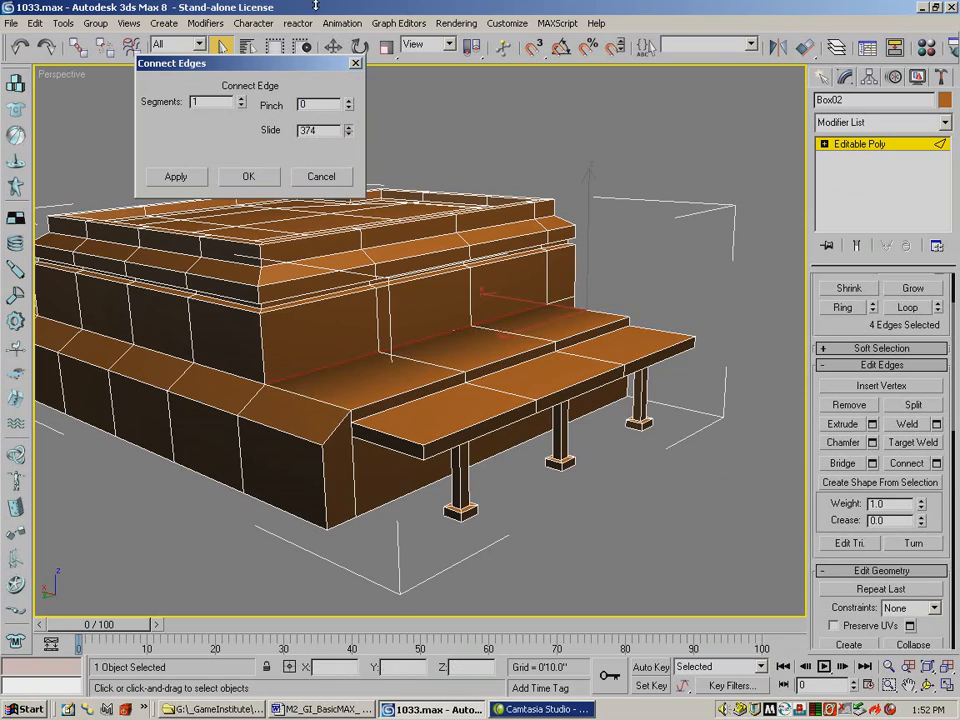
{"action": "left_click_drag", "start_coordinate": [296, 172], "coordinate": [405, 418]}
{"action": "left_click_drag", "start_coordinate": [372, 268], "coordinate": [297, 536]}
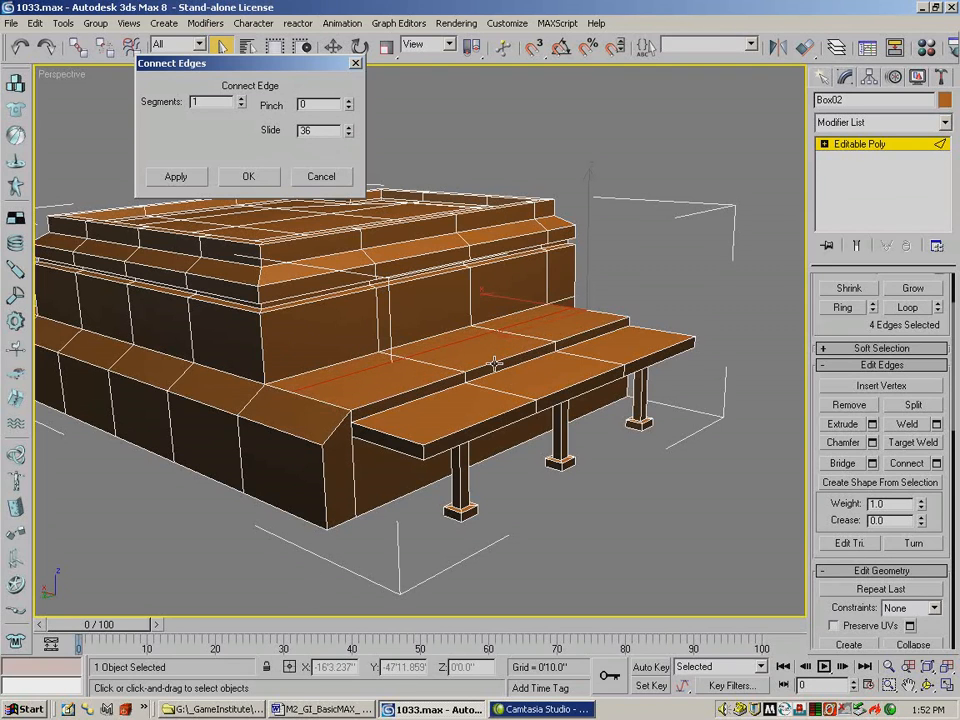
{"action": "left_click", "coordinate": [250, 178]}
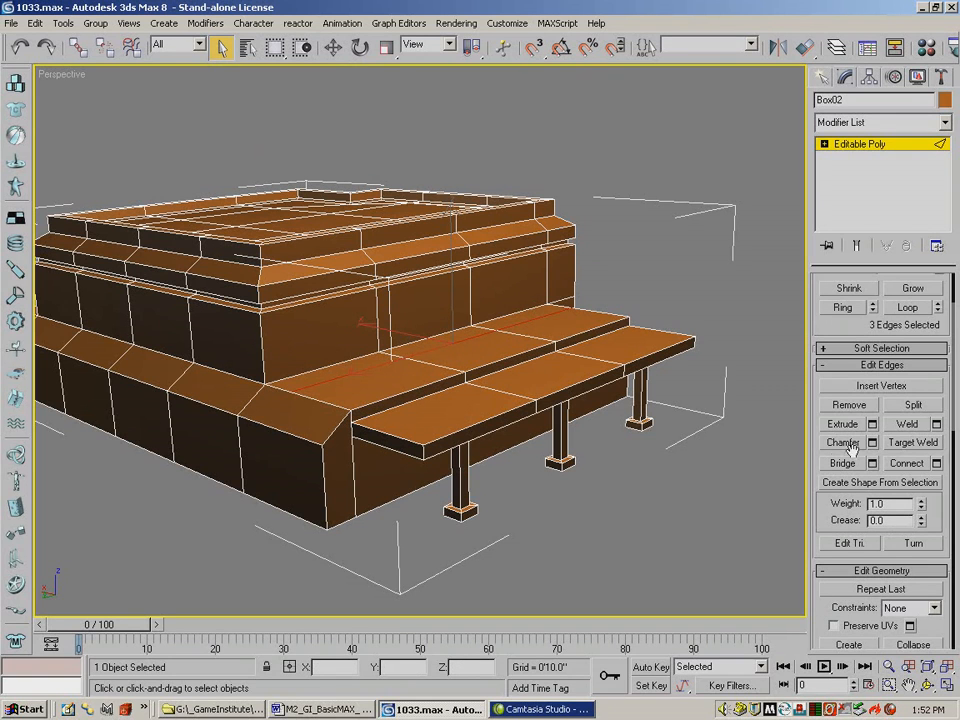
Step: Select the three narrow ledge polygons that run along the foot of the upper wall
{"action": "left_click_drag", "start_coordinate": [914, 373], "coordinate": [912, 640]}
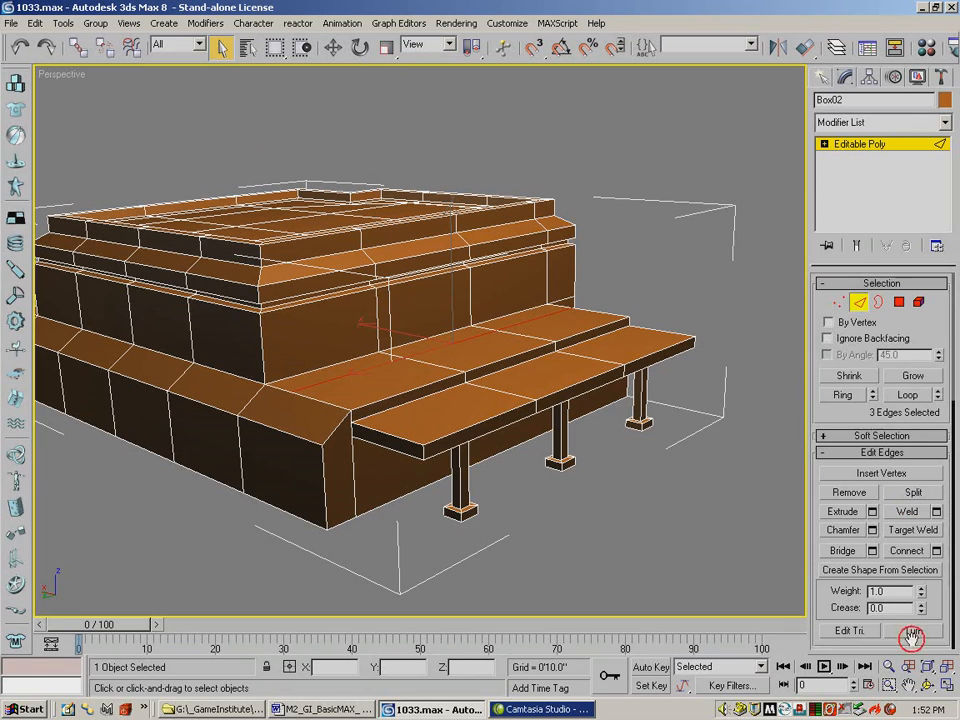
{"action": "left_click", "coordinate": [900, 303]}
{"action": "left_click", "coordinate": [479, 332]}
{"action": "left_click_drag", "start_coordinate": [511, 317], "coordinate": [458, 343]}
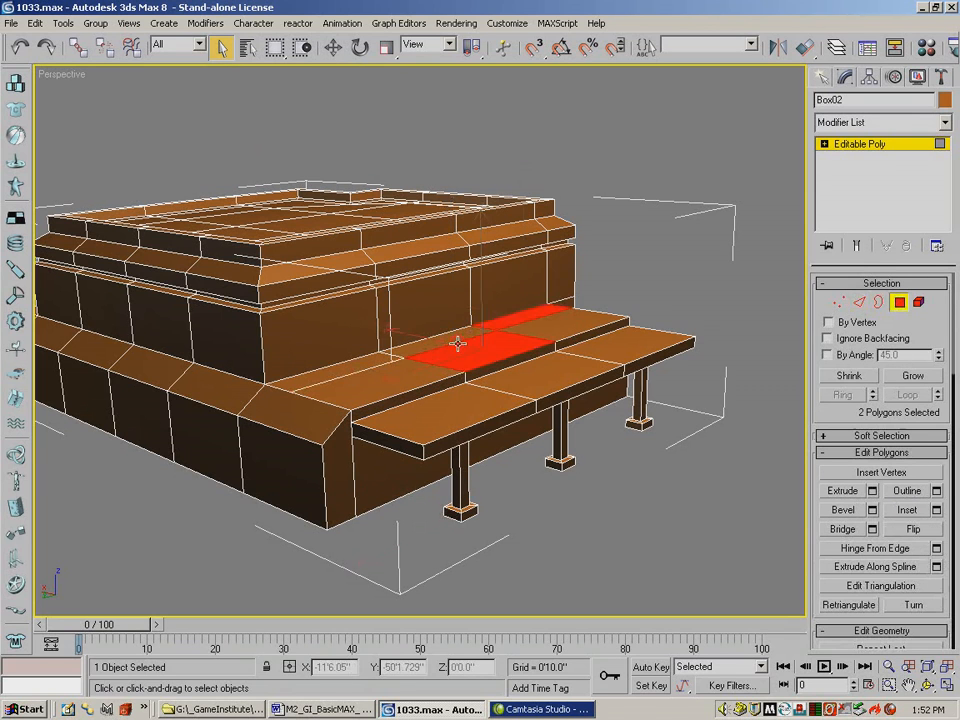
{"action": "left_click", "coordinate": [442, 337], "text": "ctrl"}
{"action": "left_click", "coordinate": [436, 355], "text": "ctrl"}
{"action": "left_click", "coordinate": [385, 361], "text": "ctrl"}
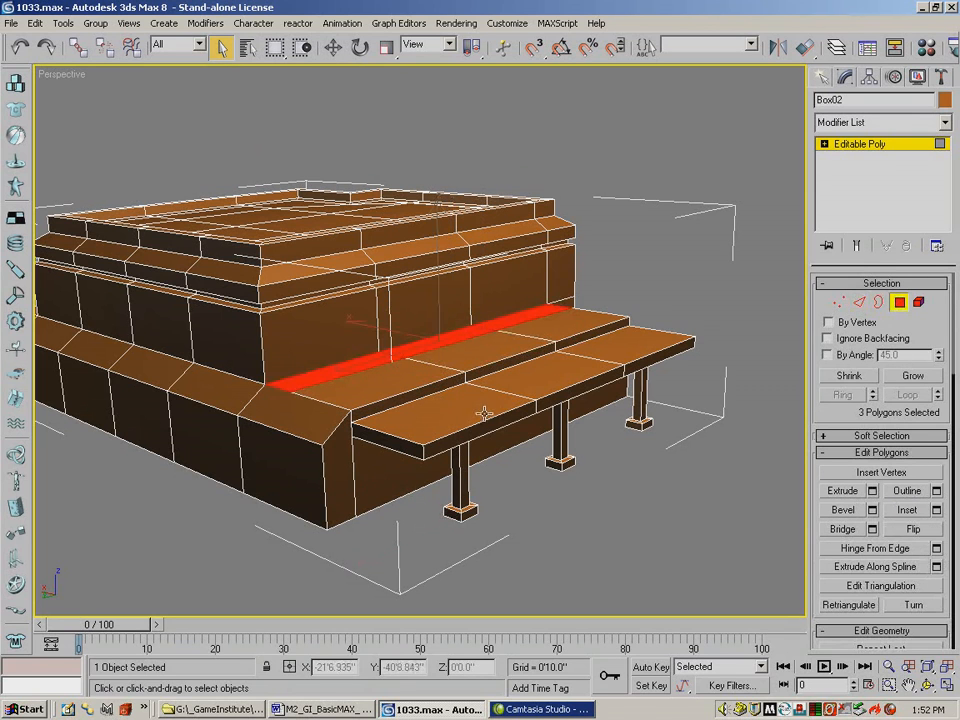
Step: Delete the three selected ledge polygons along the foot of the upper wall
{"action": "key", "text": "Delete"}
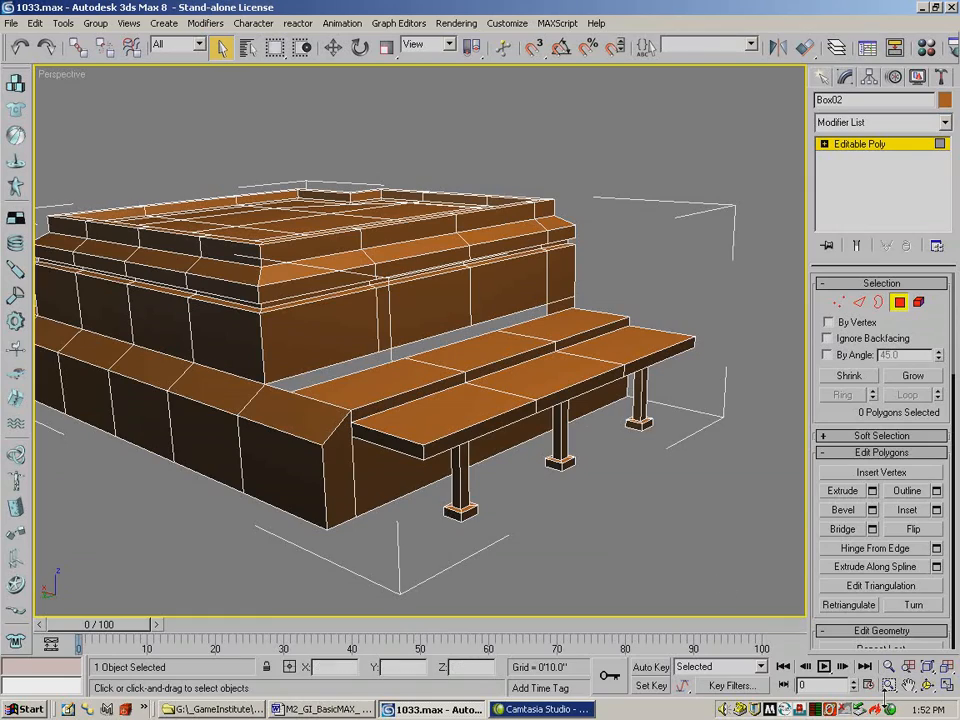
{"action": "left_click", "coordinate": [926, 686]}
{"action": "left_click_drag", "start_coordinate": [474, 332], "coordinate": [433, 374]}
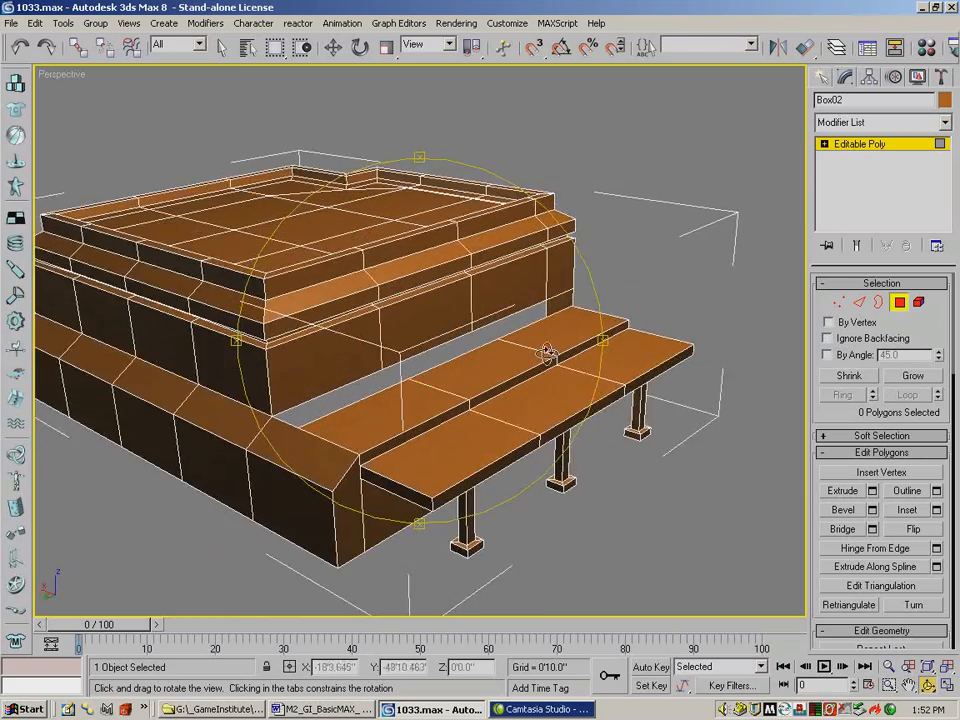
Step: Target-weld the two middle vertices at the foot of the upper wall to the matching vertices on the ledge's open inner edge
{"action": "left_click", "coordinate": [840, 303]}
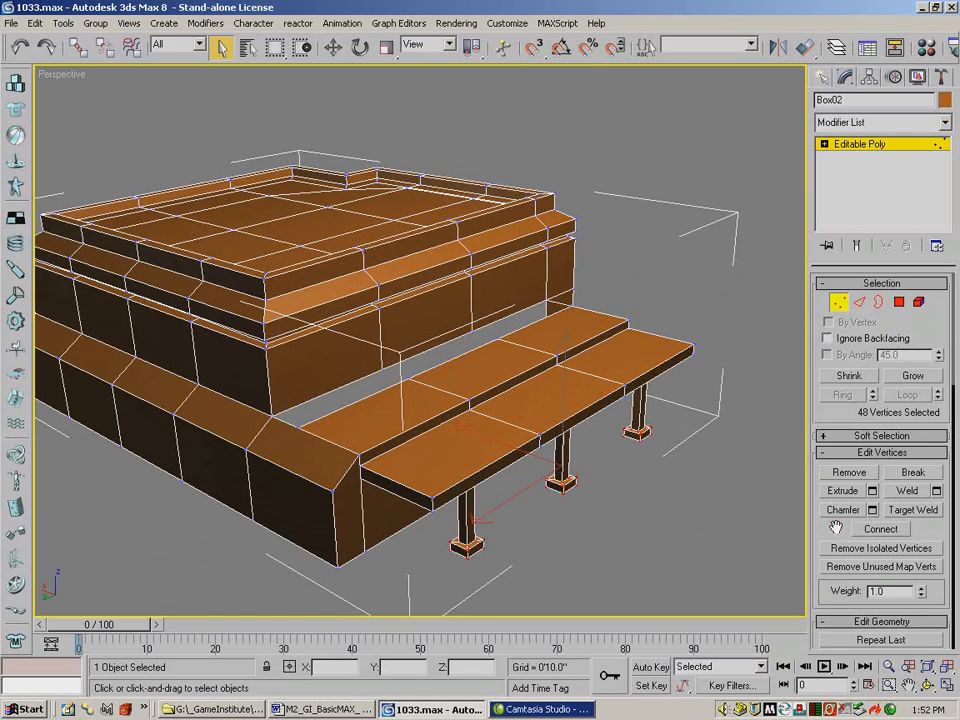
{"action": "left_click_drag", "start_coordinate": [836, 527], "coordinate": [838, 509]}
{"action": "left_click", "coordinate": [925, 491]}
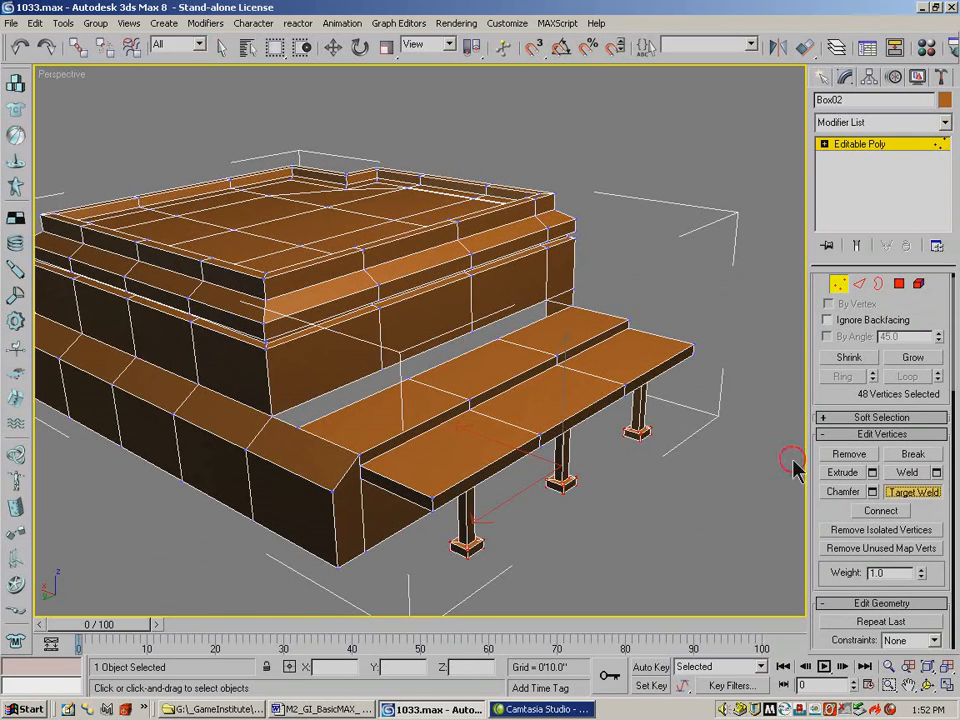
{"action": "left_click", "coordinate": [471, 331]}
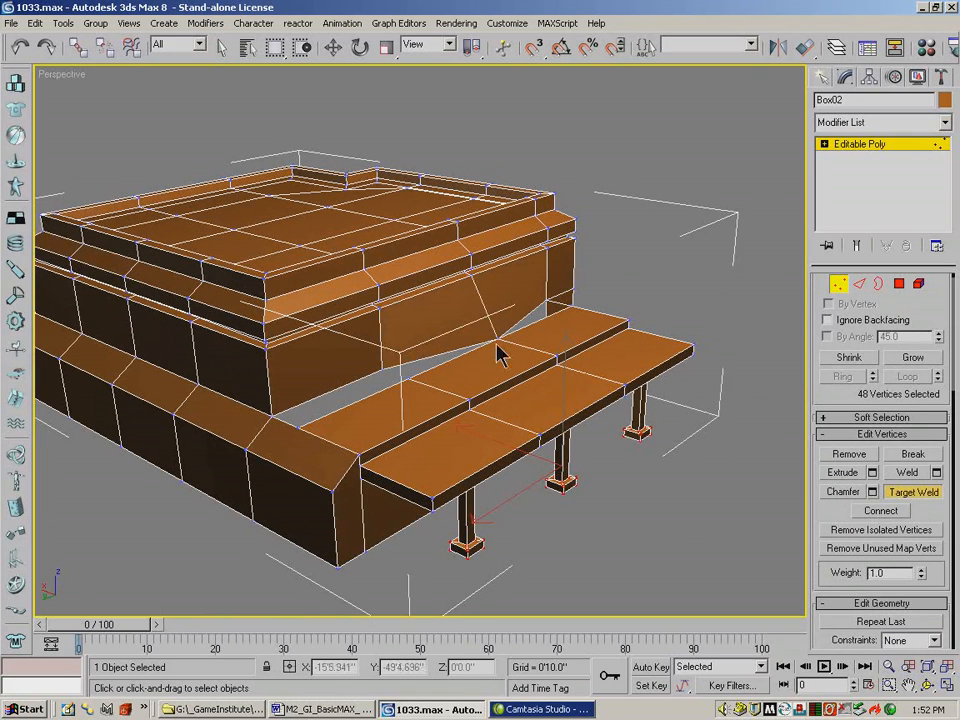
{"action": "left_click", "coordinate": [407, 377]}
Step: Target-weld the wall's near foot corner vertex to the end vertex of the ledge's open inner edge
{"action": "left_click", "coordinate": [912, 687]}
{"action": "right_click", "coordinate": [737, 544]}
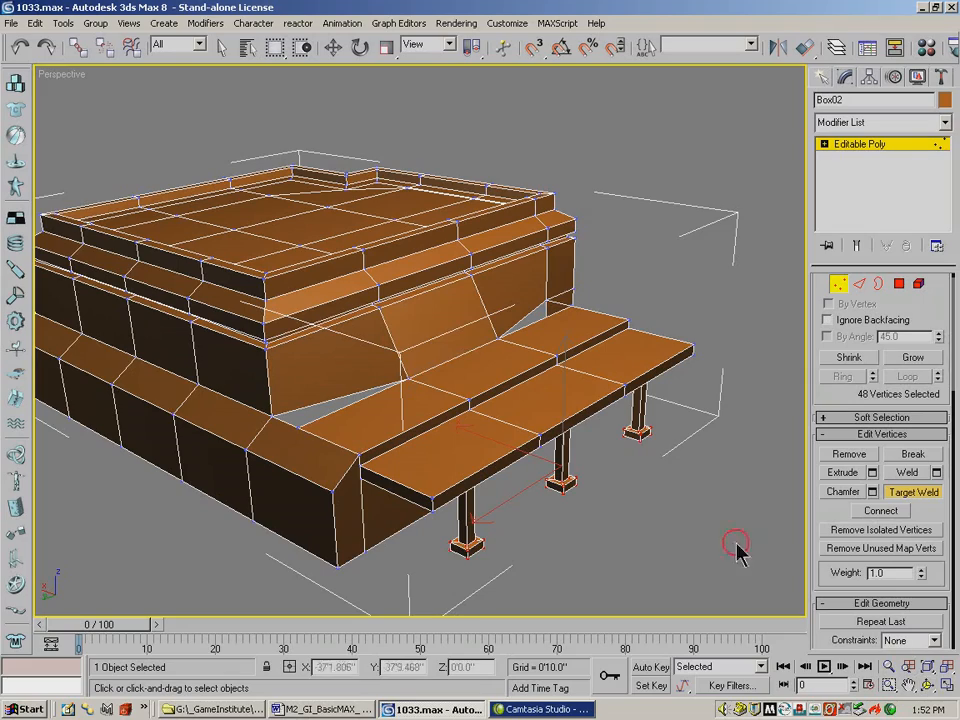
{"action": "left_click", "coordinate": [927, 686]}
{"action": "left_click_drag", "start_coordinate": [480, 261], "coordinate": [512, 270]}
{"action": "left_click", "coordinate": [912, 491]}
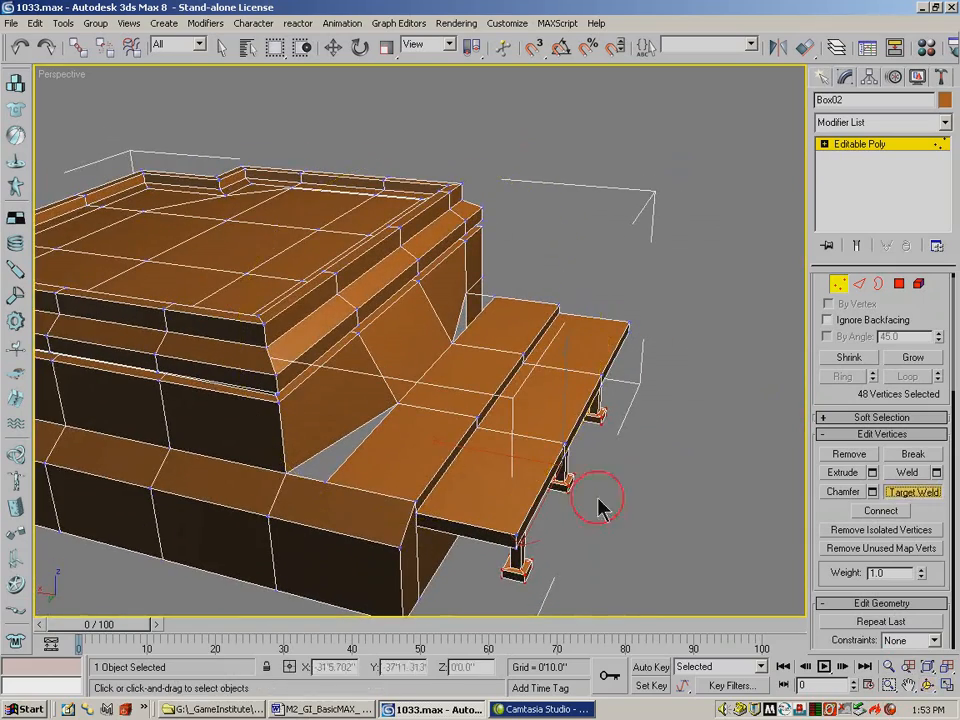
{"action": "left_click", "coordinate": [324, 492]}
{"action": "left_click", "coordinate": [326, 484]}
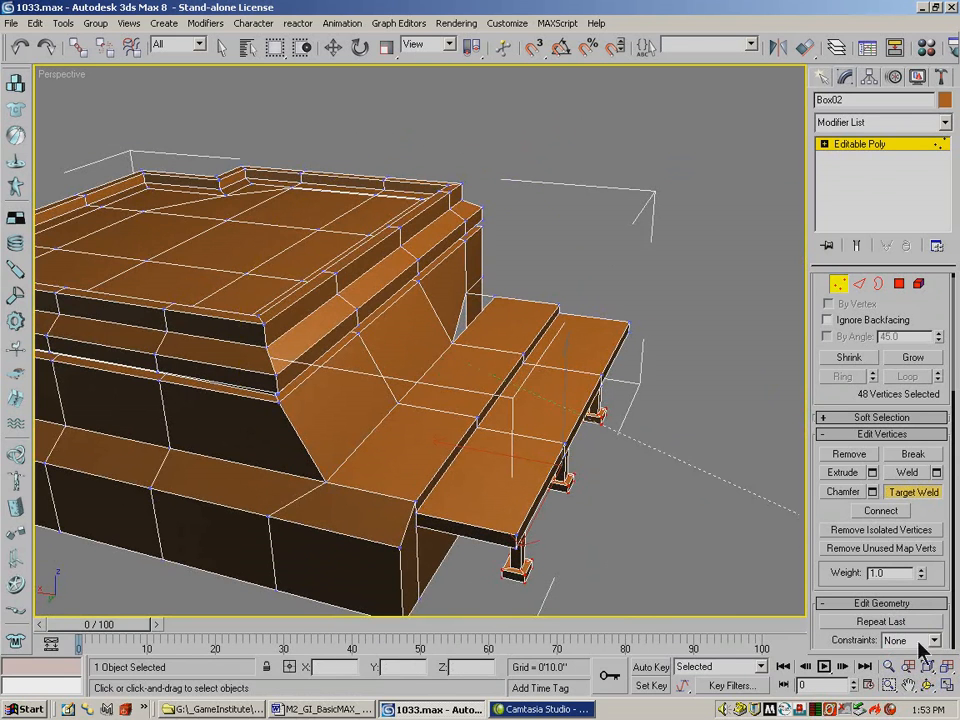
Step: Move the wall-foot vertex at the remaining gap and the base vertex beneath it outward to meet the end of the ledge
{"action": "left_click", "coordinate": [928, 685]}
{"action": "left_click_drag", "start_coordinate": [489, 336], "coordinate": [317, 334]}
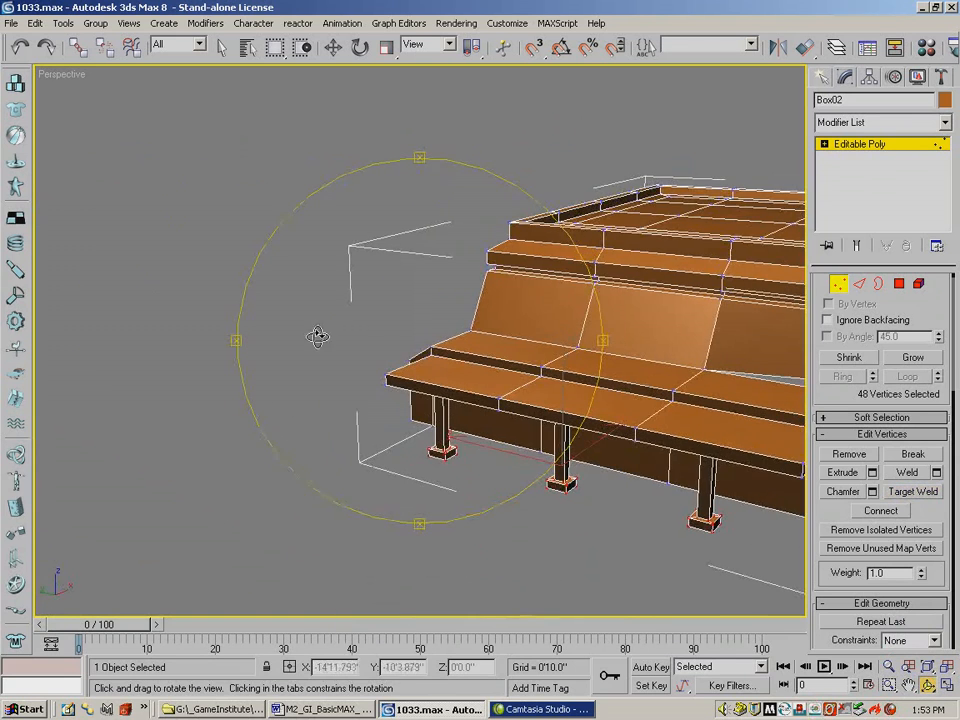
{"action": "left_click", "coordinate": [945, 668]}
{"action": "left_click", "coordinate": [888, 666]}
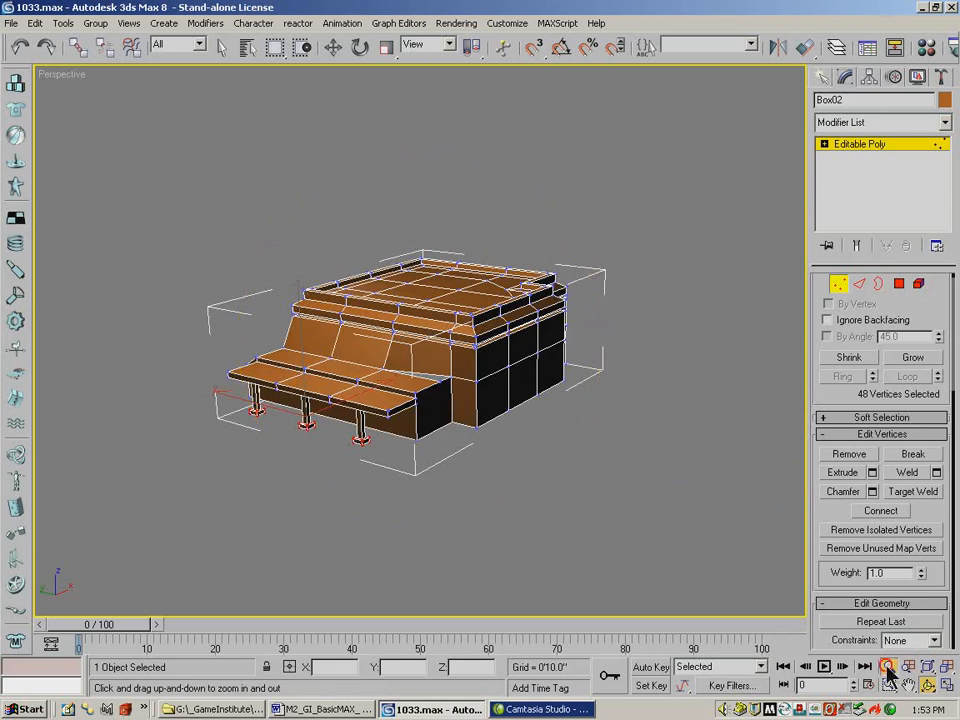
{"action": "left_click_drag", "start_coordinate": [438, 376], "coordinate": [418, 344]}
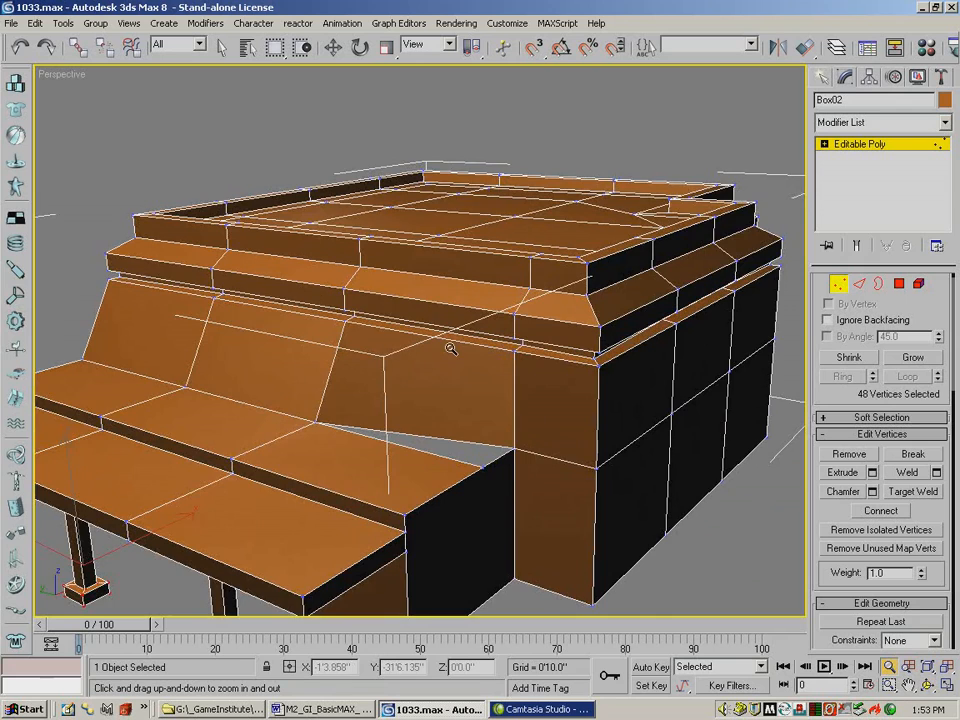
{"action": "left_click_drag", "start_coordinate": [457, 415], "coordinate": [449, 429]}
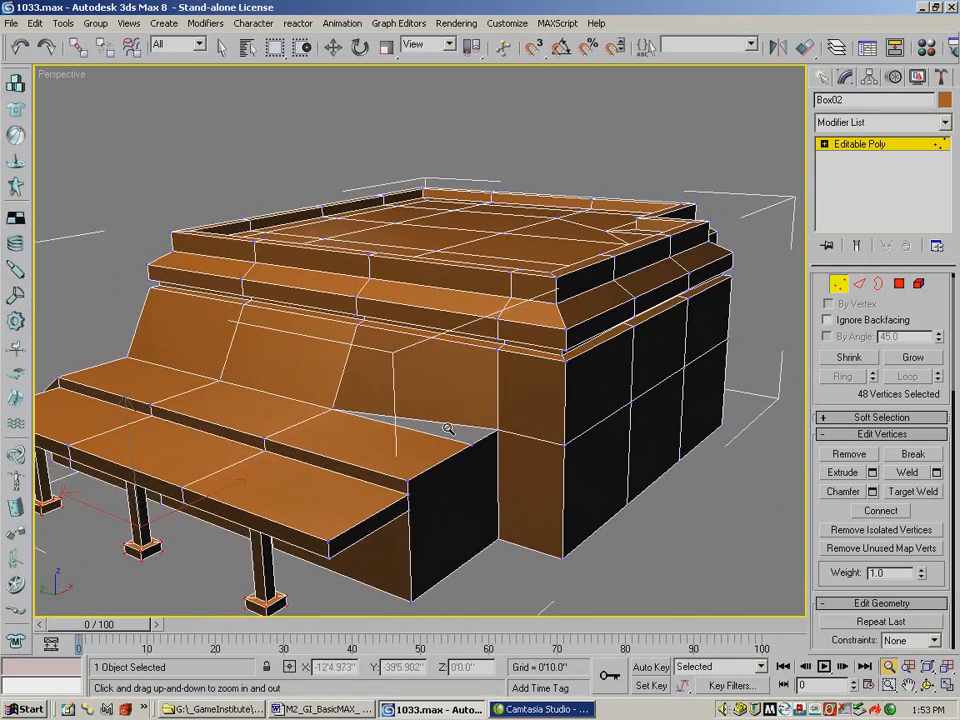
{"action": "left_click", "coordinate": [333, 47]}
{"action": "left_click", "coordinate": [496, 437]}
{"action": "left_click", "coordinate": [496, 437]}
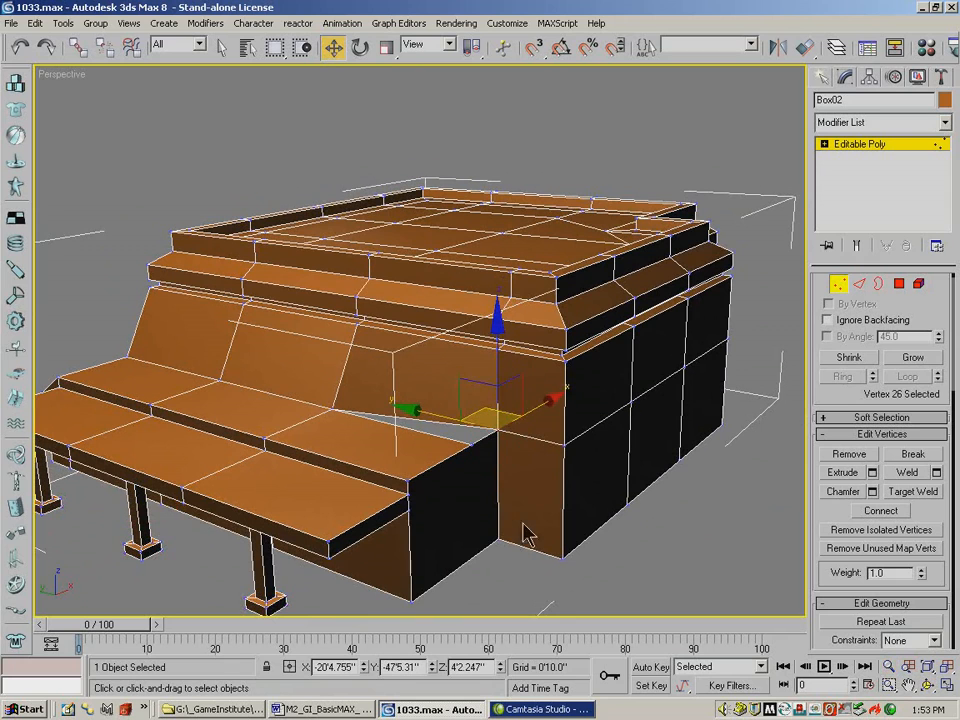
{"action": "left_click", "coordinate": [499, 544], "text": "ctrl"}
{"action": "left_click_drag", "start_coordinate": [549, 454], "coordinate": [505, 470]}
Step: Weld the two coinciding vertices at the ledge's end with a weld threshold of 0'1.1"
{"action": "left_click", "coordinate": [221, 47]}
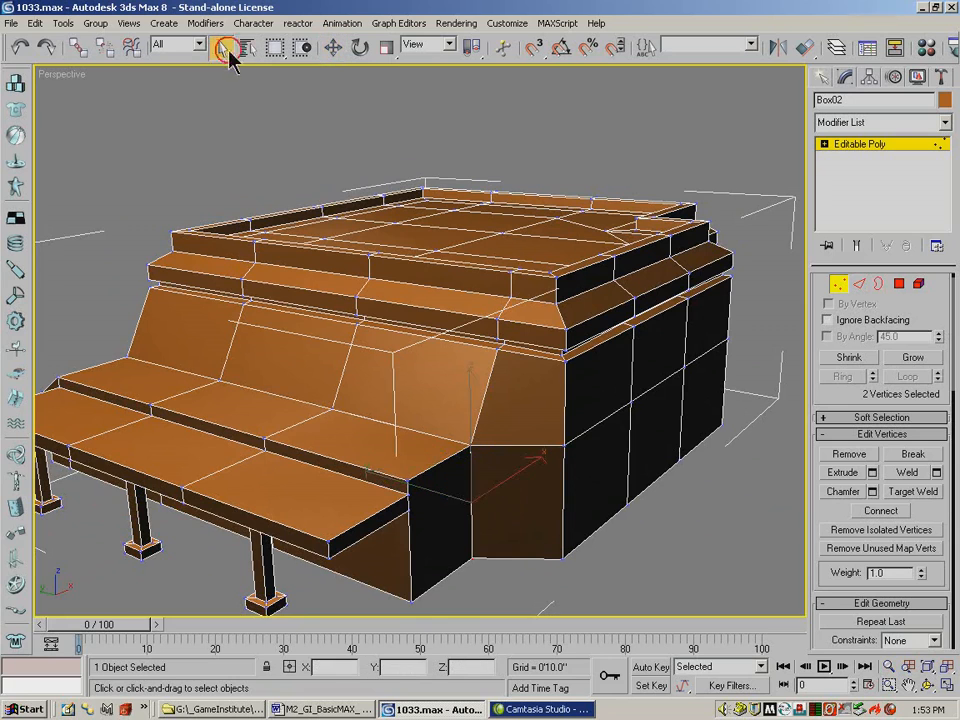
{"action": "left_click", "coordinate": [462, 453]}
{"action": "left_click_drag", "start_coordinate": [472, 442], "coordinate": [486, 456]}
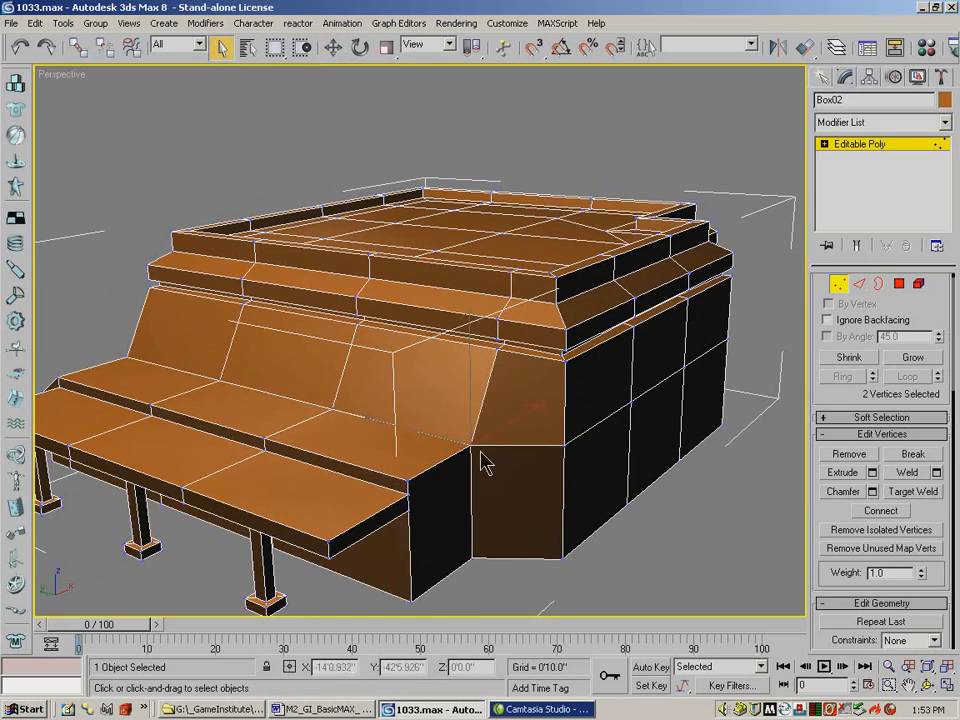
{"action": "left_click", "coordinate": [936, 473]}
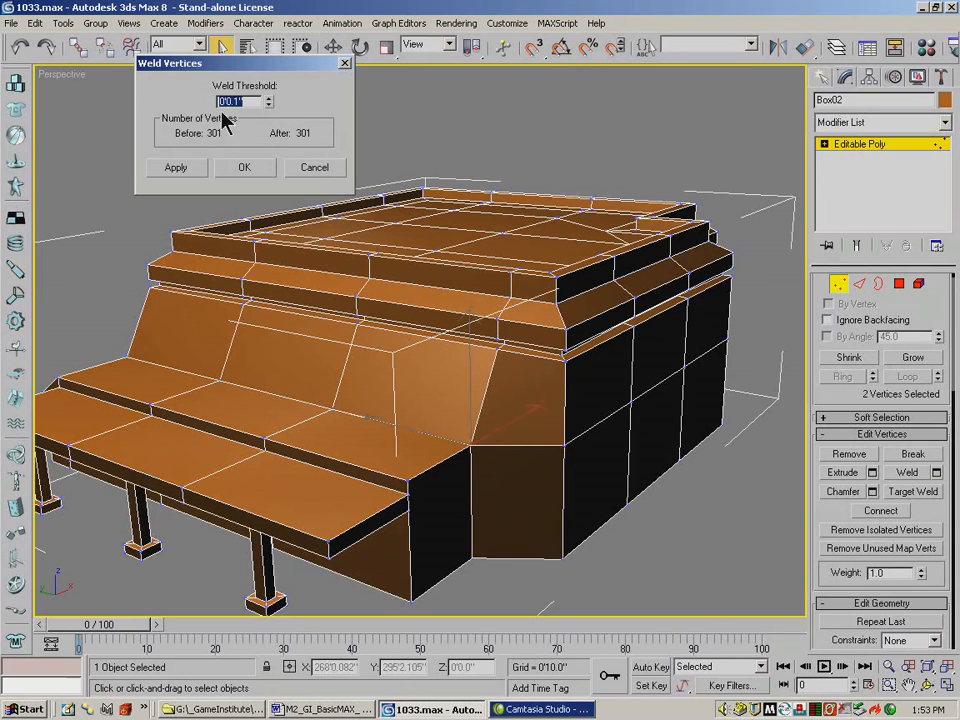
{"action": "left_click_drag", "start_coordinate": [269, 101], "coordinate": [268, 63]}
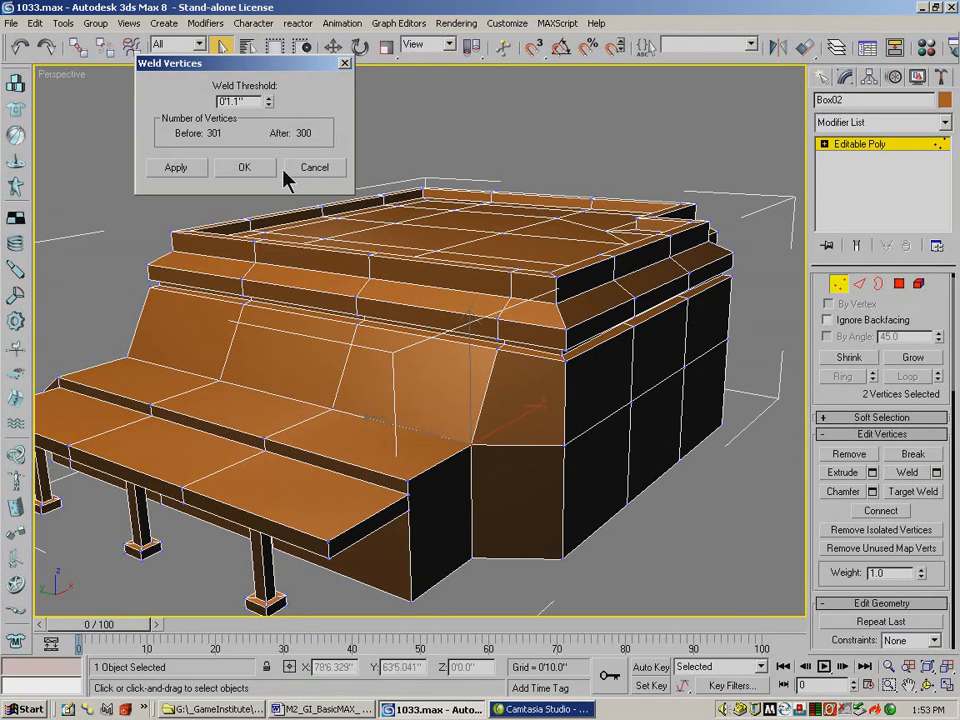
{"action": "left_click", "coordinate": [250, 168]}
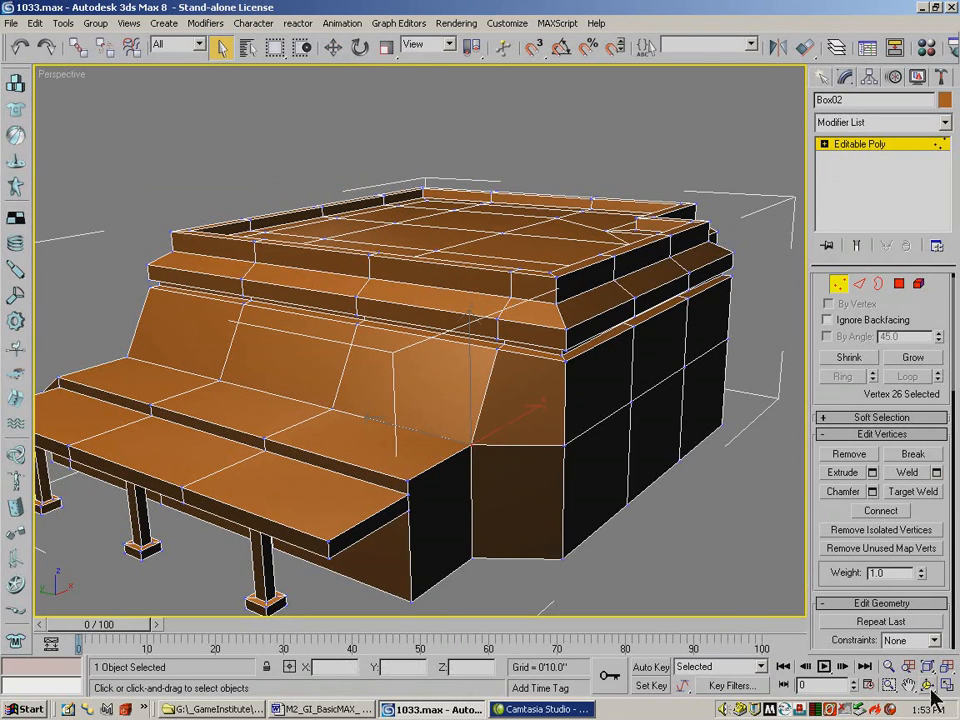
Step: Move the mid-height and base vertices of the adjacent building corner along X toward the ledge, to X -22'1.344"
{"action": "key", "text": "ctrl+r"}
{"action": "left_click_drag", "start_coordinate": [409, 391], "coordinate": [567, 424]}
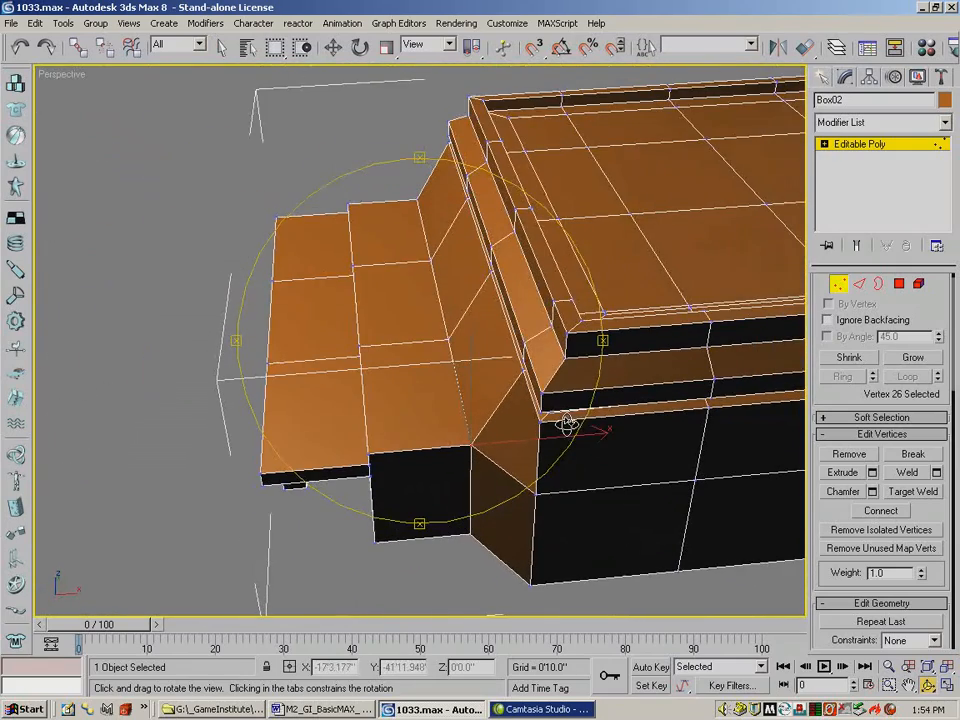
{"action": "left_click", "coordinate": [333, 47]}
{"action": "left_click", "coordinate": [541, 548]}
{"action": "left_click", "coordinate": [531, 587], "text": "ctrl"}
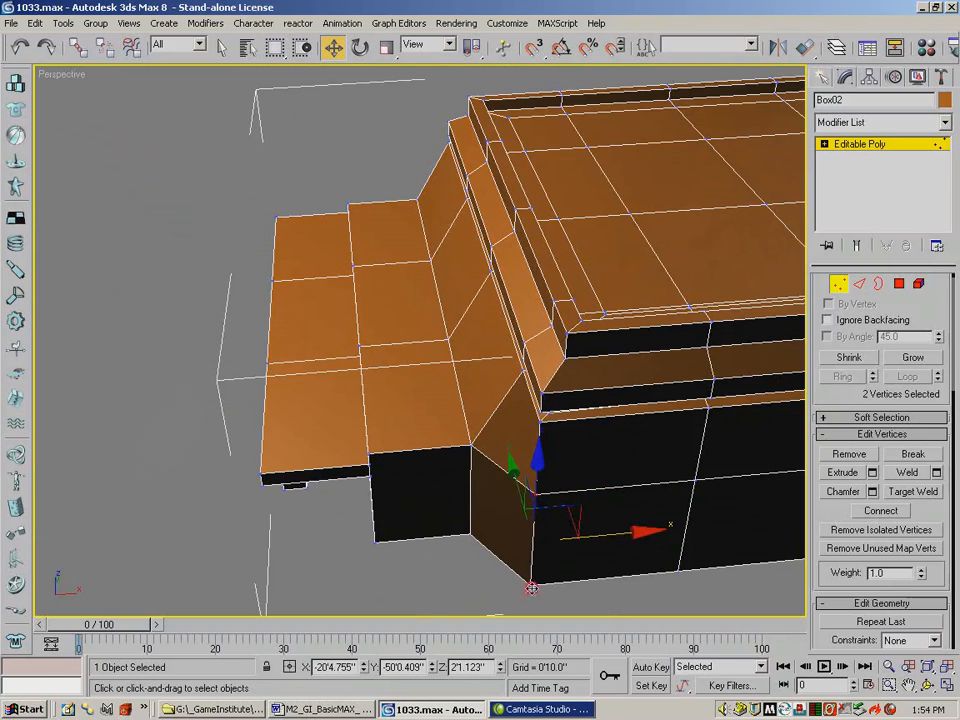
{"action": "left_click_drag", "start_coordinate": [612, 540], "coordinate": [558, 538]}
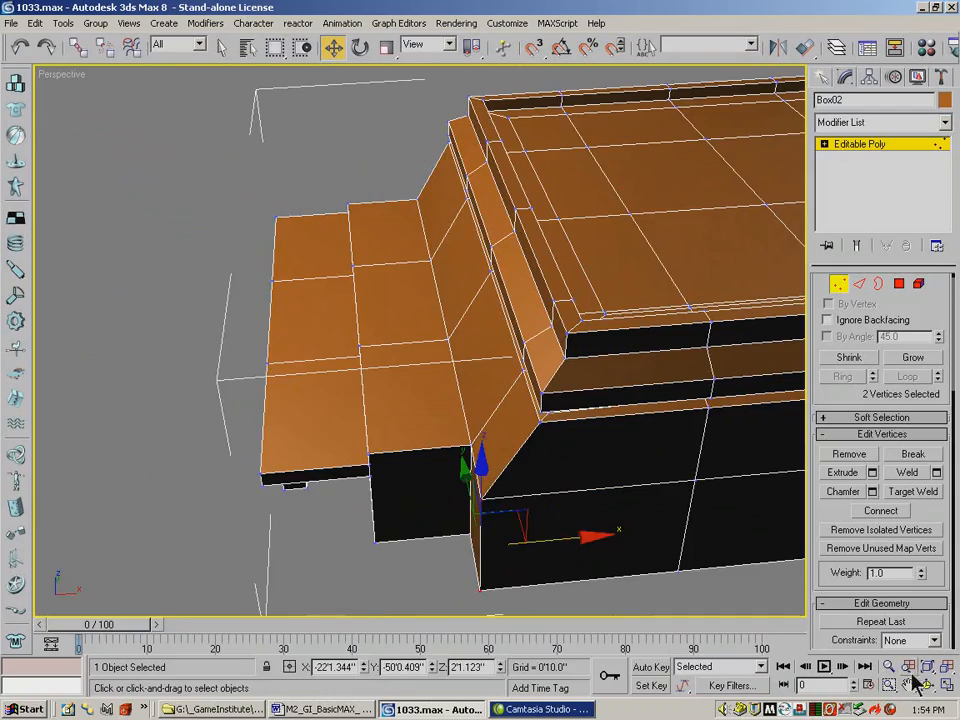
Step: Raise the single base vertex at the opposite lower ledge corner along Z to Z 0'0.393"
{"action": "left_click", "coordinate": [925, 682]}
{"action": "left_click_drag", "start_coordinate": [492, 370], "coordinate": [536, 387]}
{"action": "left_click", "coordinate": [888, 666]}
{"action": "left_click_drag", "start_coordinate": [583, 527], "coordinate": [548, 472]}
{"action": "left_click", "coordinate": [928, 686]}
{"action": "left_click_drag", "start_coordinate": [380, 385], "coordinate": [491, 367]}
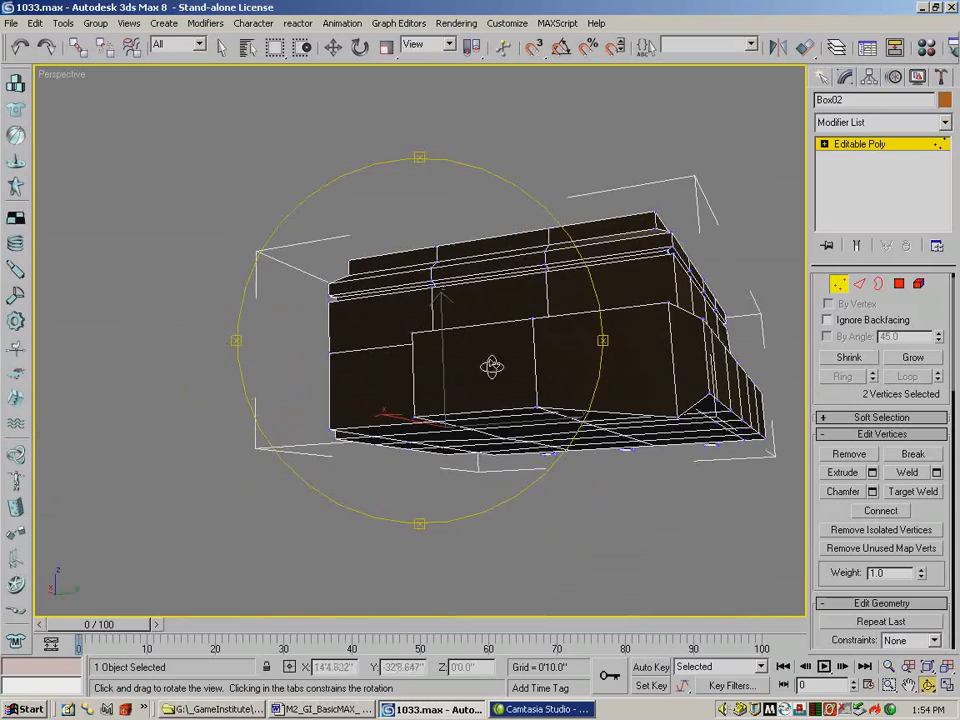
{"action": "right_click", "coordinate": [563, 381]}
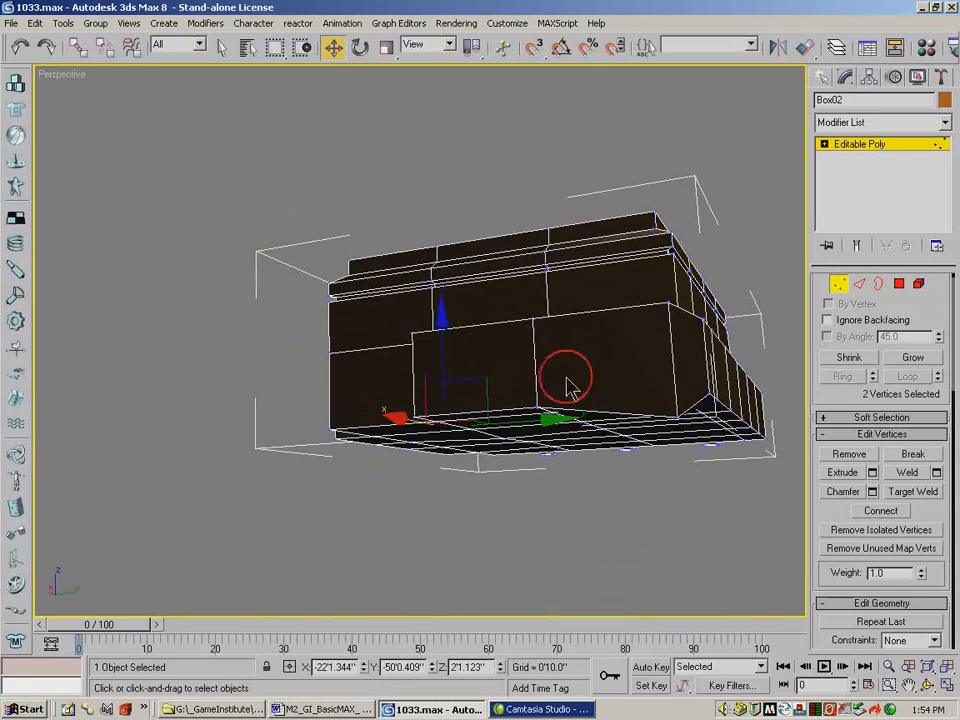
{"action": "left_click", "coordinate": [686, 400]}
{"action": "left_click_drag", "start_coordinate": [669, 350], "coordinate": [666, 294]}
Step: Select four adjoining polygons in the middle of the recessed roof, forming a stepped shape
{"action": "left_click", "coordinate": [928, 688]}
{"action": "left_click_drag", "start_coordinate": [514, 339], "coordinate": [470, 405]}
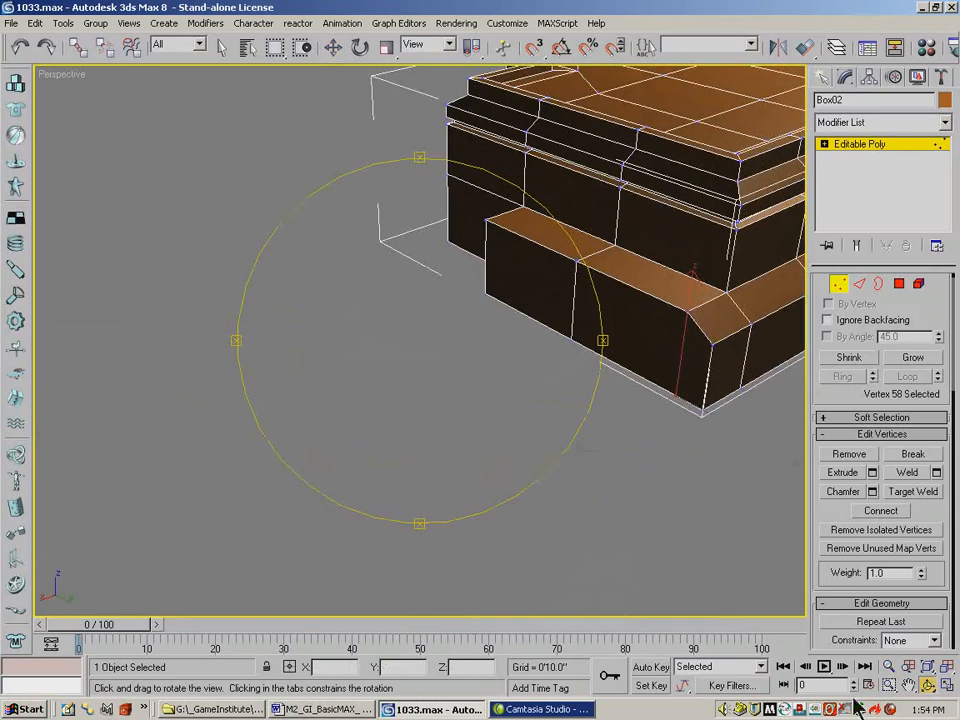
{"action": "left_click", "coordinate": [932, 666]}
{"action": "left_click_drag", "start_coordinate": [461, 364], "coordinate": [397, 378]}
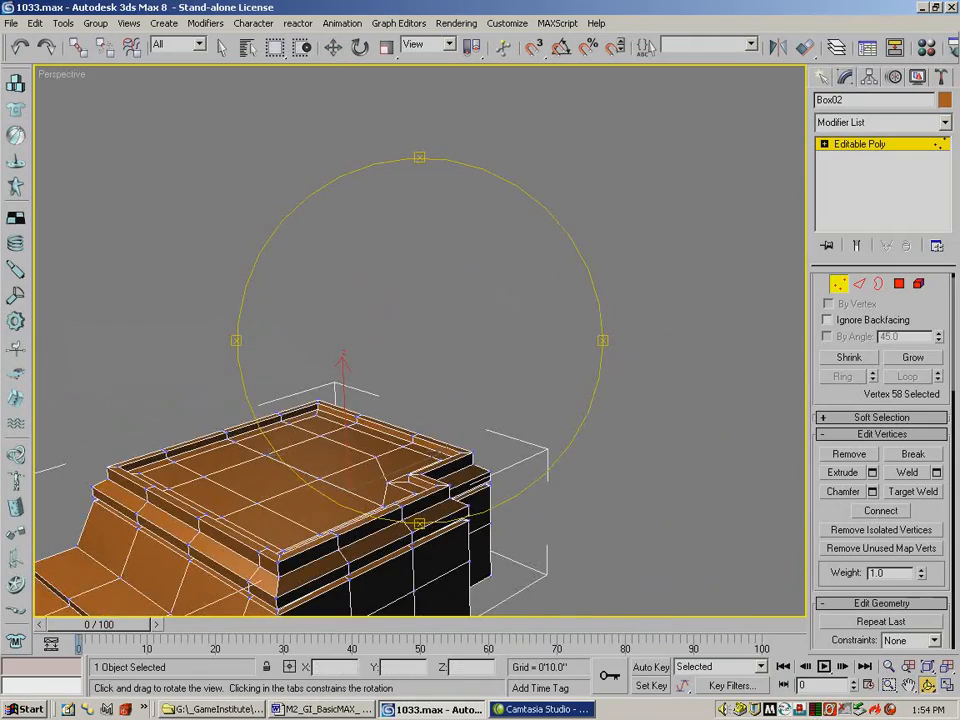
{"action": "left_click", "coordinate": [908, 685]}
{"action": "left_click_drag", "start_coordinate": [330, 590], "coordinate": [417, 500]}
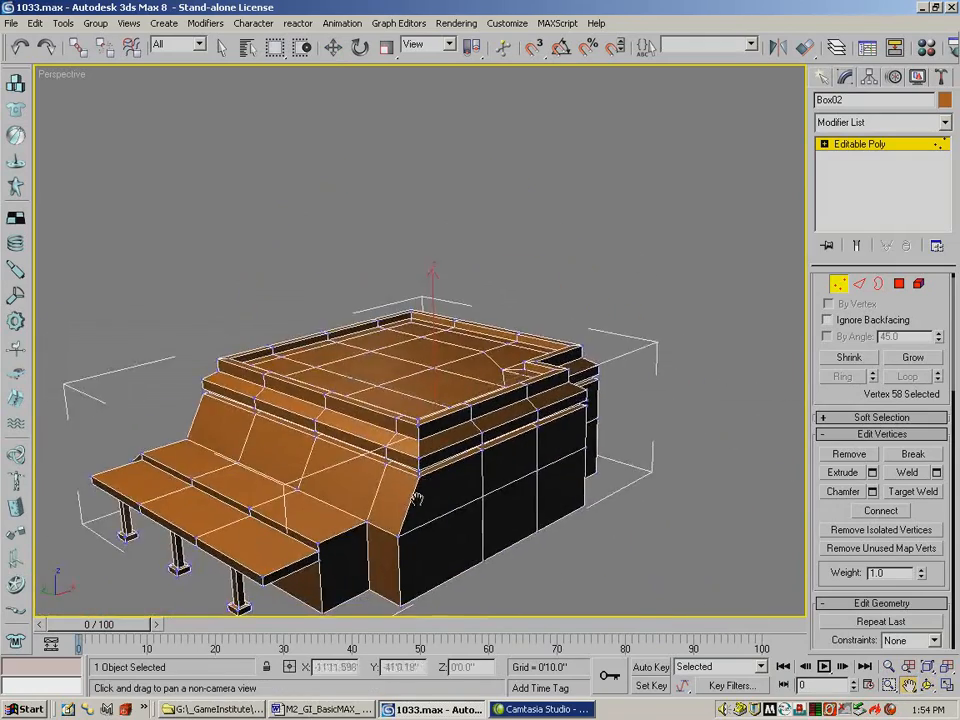
{"action": "left_click", "coordinate": [332, 47]}
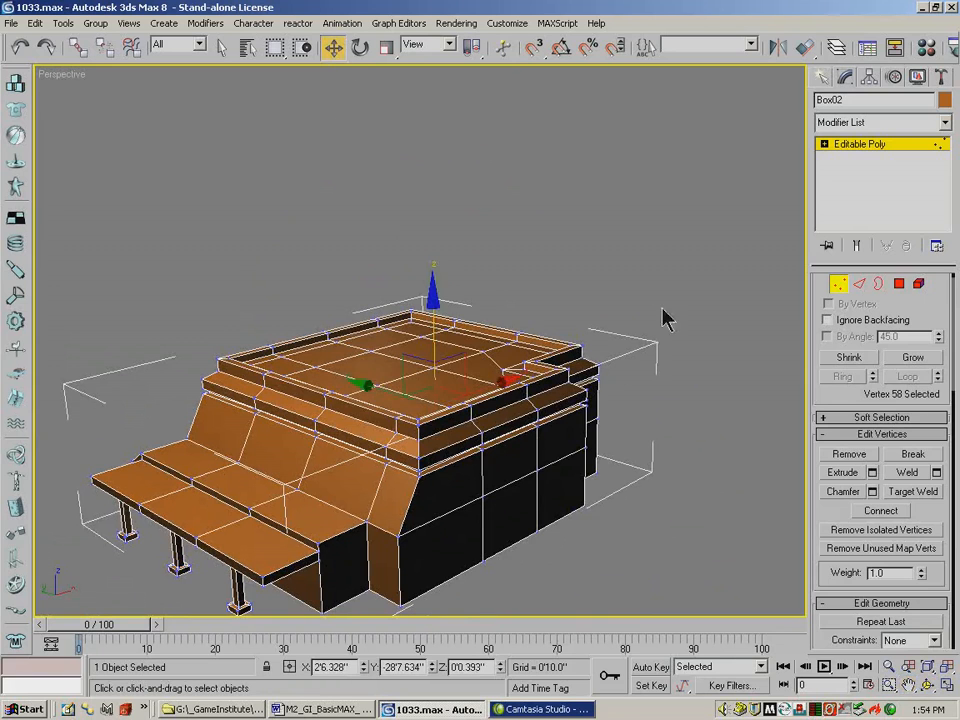
{"action": "left_click", "coordinate": [899, 284]}
{"action": "left_click", "coordinate": [450, 347]}
{"action": "left_click", "coordinate": [370, 362], "text": "ctrl"}
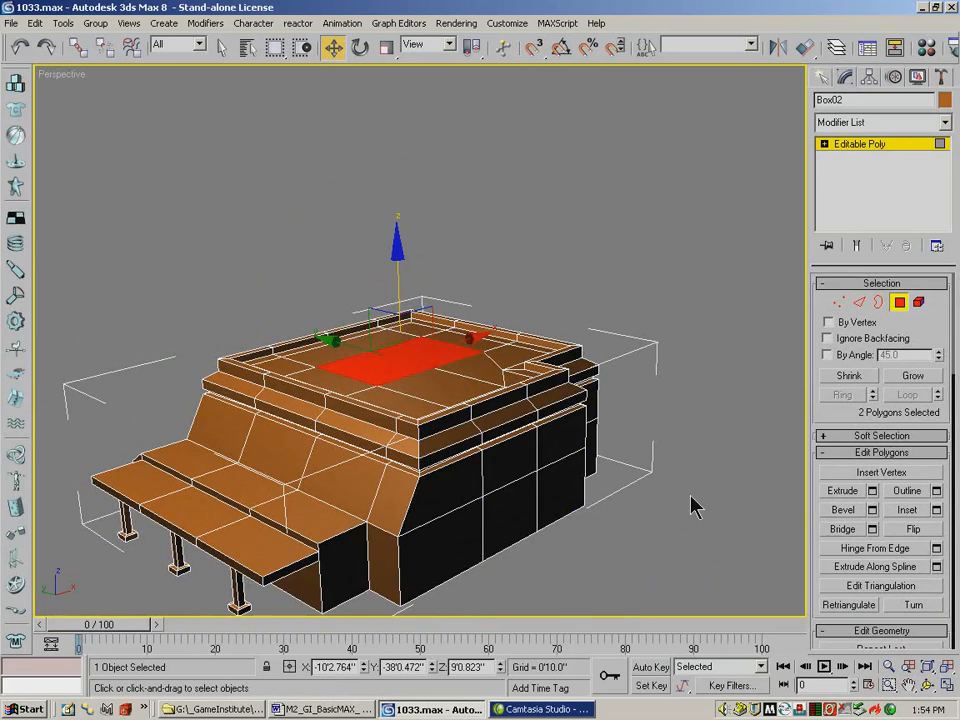
{"action": "left_click", "coordinate": [447, 391], "text": "ctrl"}
{"action": "left_click", "coordinate": [315, 350], "text": "ctrl"}
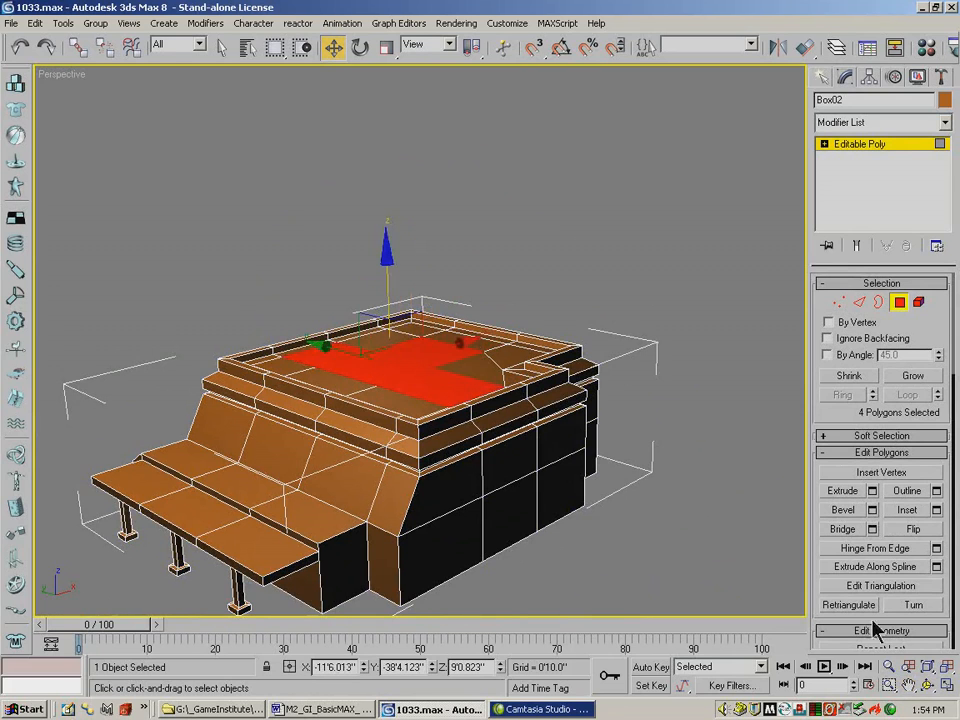
Step: Try beveling the four roof polygons by polygon, first with height 1'5.21", again with height 0'2.065" and outline -0'2.89"
{"action": "left_click", "coordinate": [926, 683]}
{"action": "left_click_drag", "start_coordinate": [489, 399], "coordinate": [372, 362]}
{"action": "left_click", "coordinate": [872, 509]}
{"action": "left_click_drag", "start_coordinate": [331, 102], "coordinate": [252, 240]}
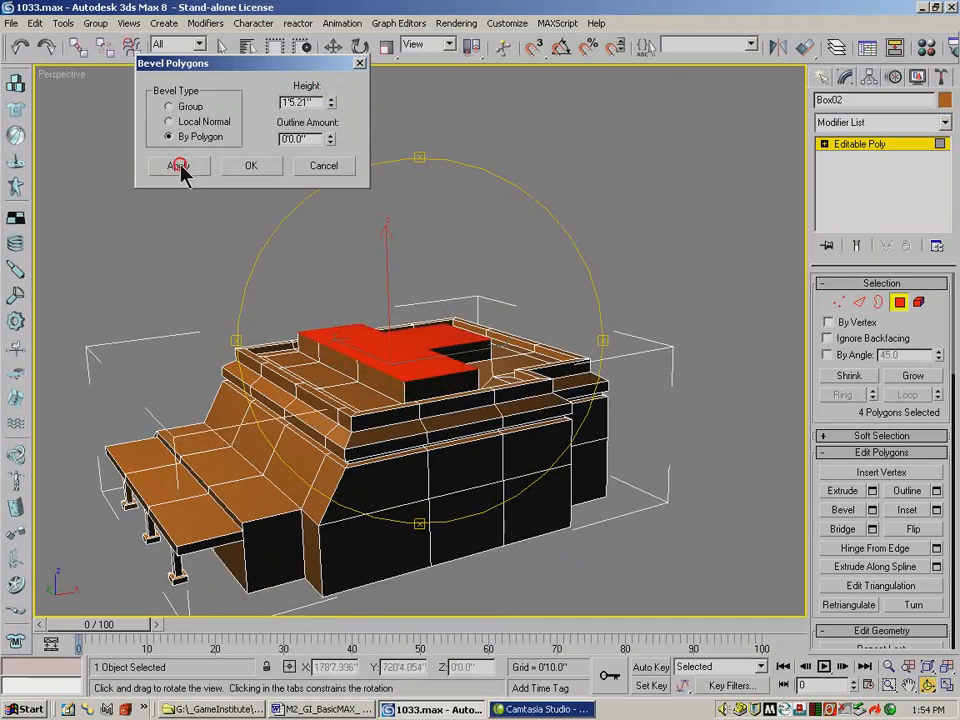
{"action": "left_click_drag", "start_coordinate": [331, 104], "coordinate": [353, 301]}
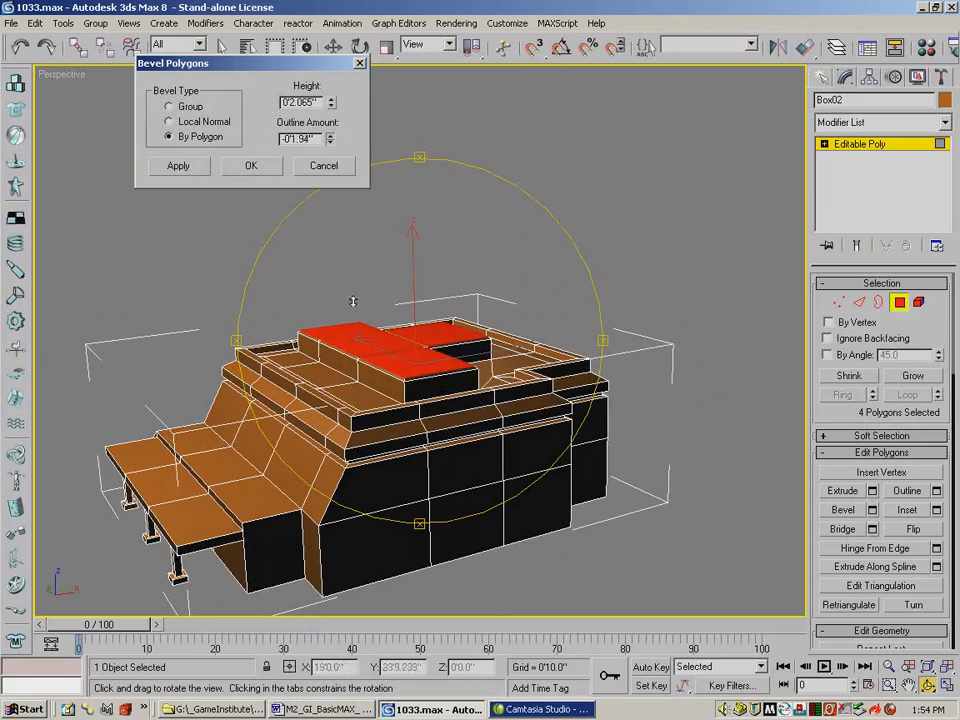
{"action": "left_click", "coordinate": [195, 166]}
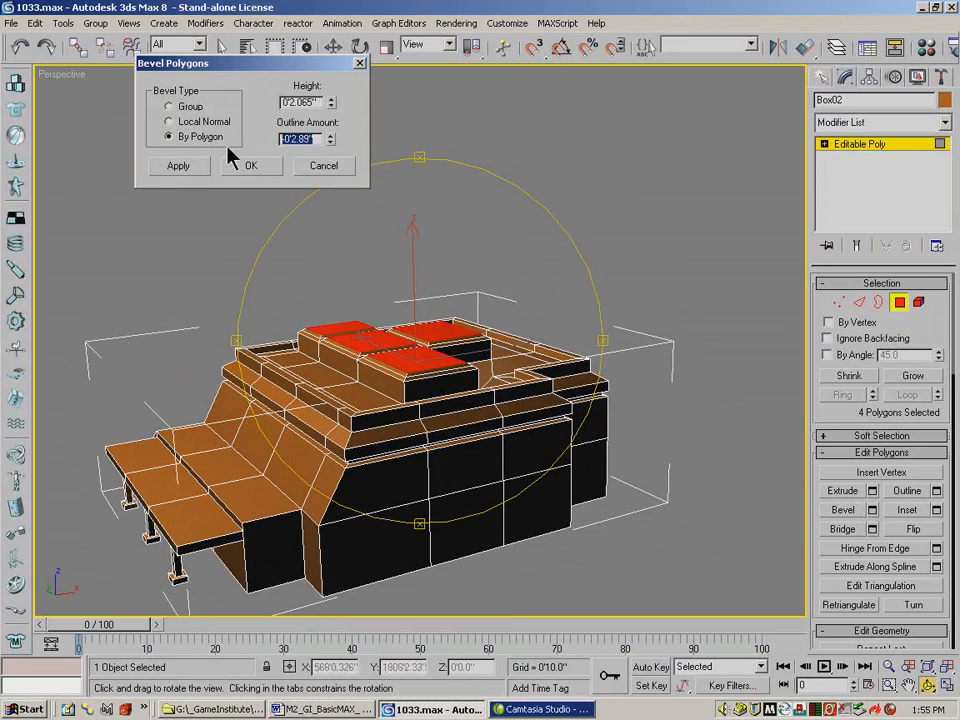
Step: Try a further by-polygon bevel of the roof polygons with height 0'8.86" and outline 0'0.0"
{"action": "right_click", "coordinate": [331, 139]}
{"action": "left_click_drag", "start_coordinate": [334, 101], "coordinate": [298, 532]}
{"action": "left_click", "coordinate": [251, 167]}
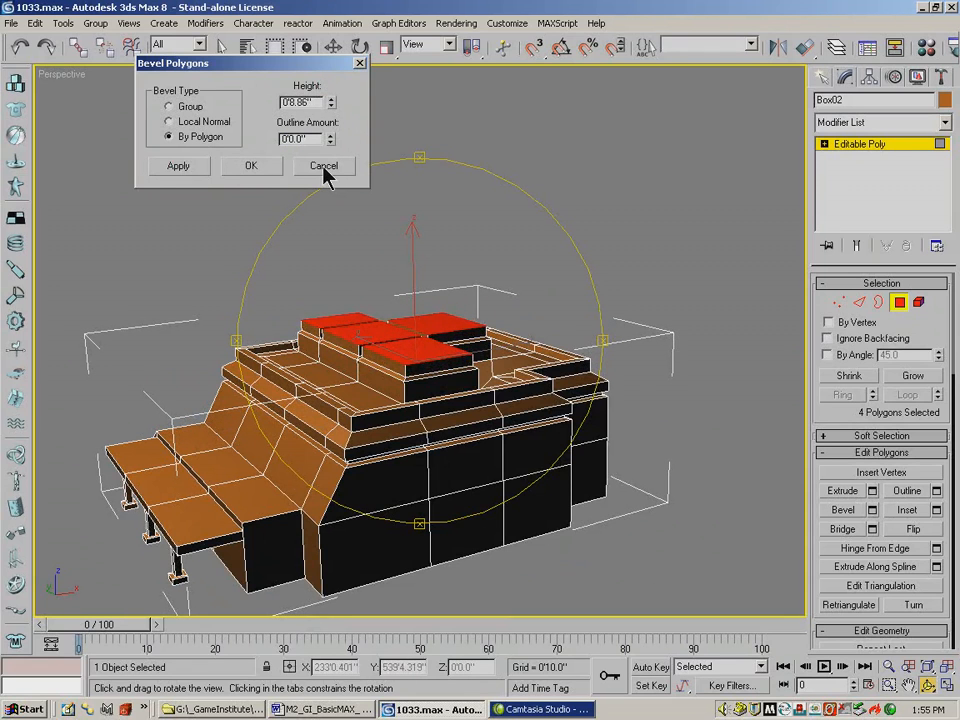
Step: Undo the trial by-polygon bevels on the four roof polygons
{"action": "left_click", "coordinate": [20, 47]}
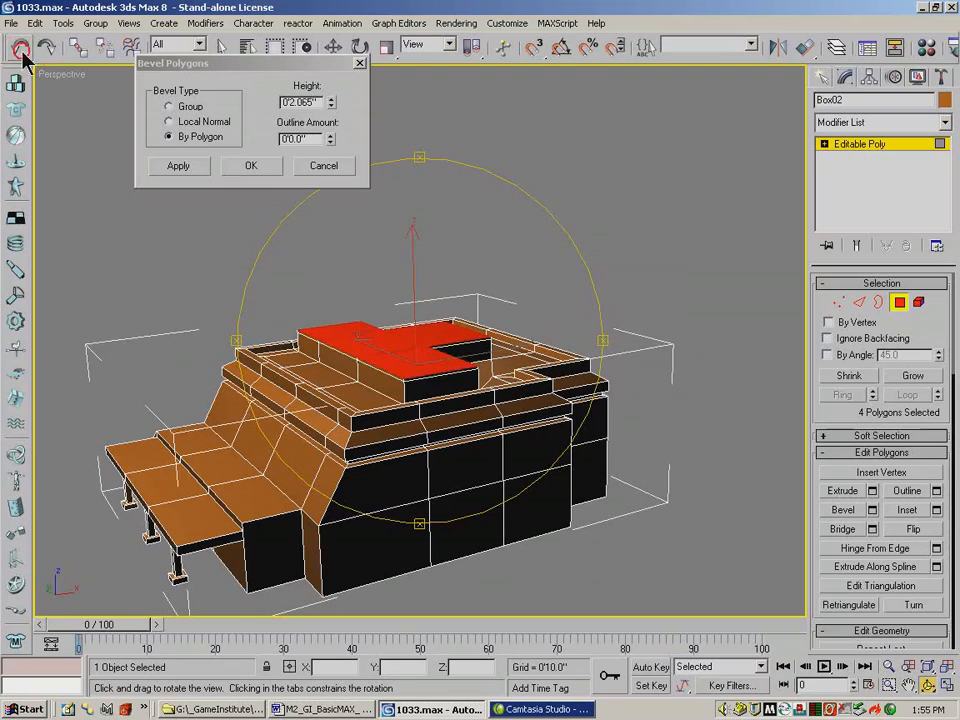
{"action": "left_click", "coordinate": [20, 47]}
{"action": "left_click", "coordinate": [20, 47]}
{"action": "left_click", "coordinate": [20, 47]}
{"action": "left_click", "coordinate": [168, 106]}
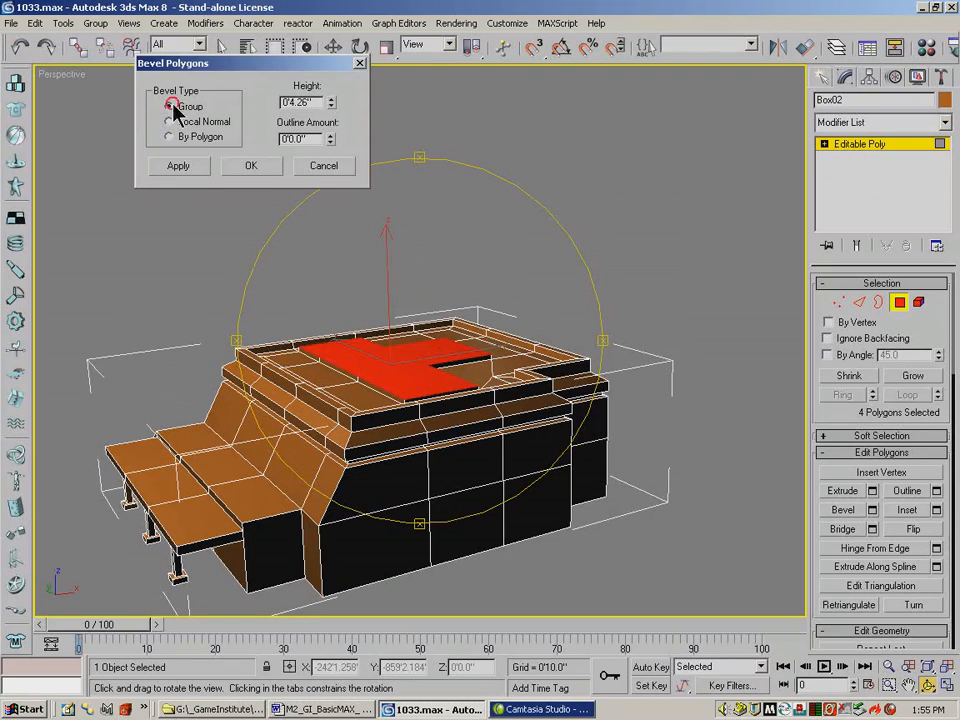
{"action": "left_click", "coordinate": [224, 140]}
{"action": "left_click", "coordinate": [20, 47]}
{"action": "left_click", "coordinate": [20, 47]}
{"action": "left_click", "coordinate": [20, 47]}
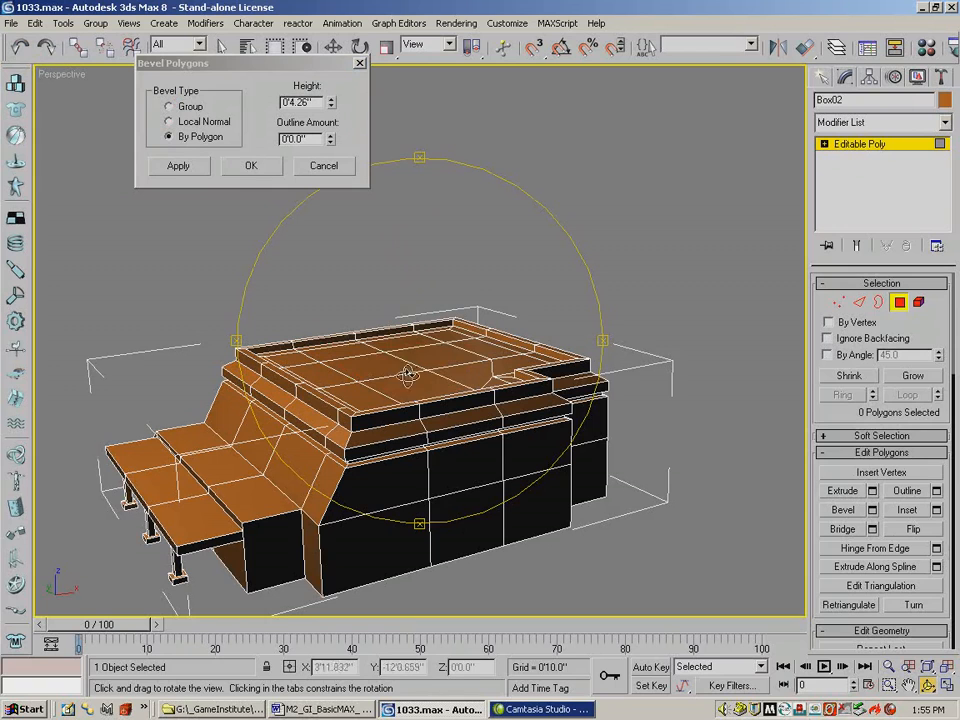
{"action": "left_click", "coordinate": [45, 47]}
{"action": "left_click", "coordinate": [45, 47]}
{"action": "left_click", "coordinate": [45, 47]}
{"action": "left_click", "coordinate": [45, 47]}
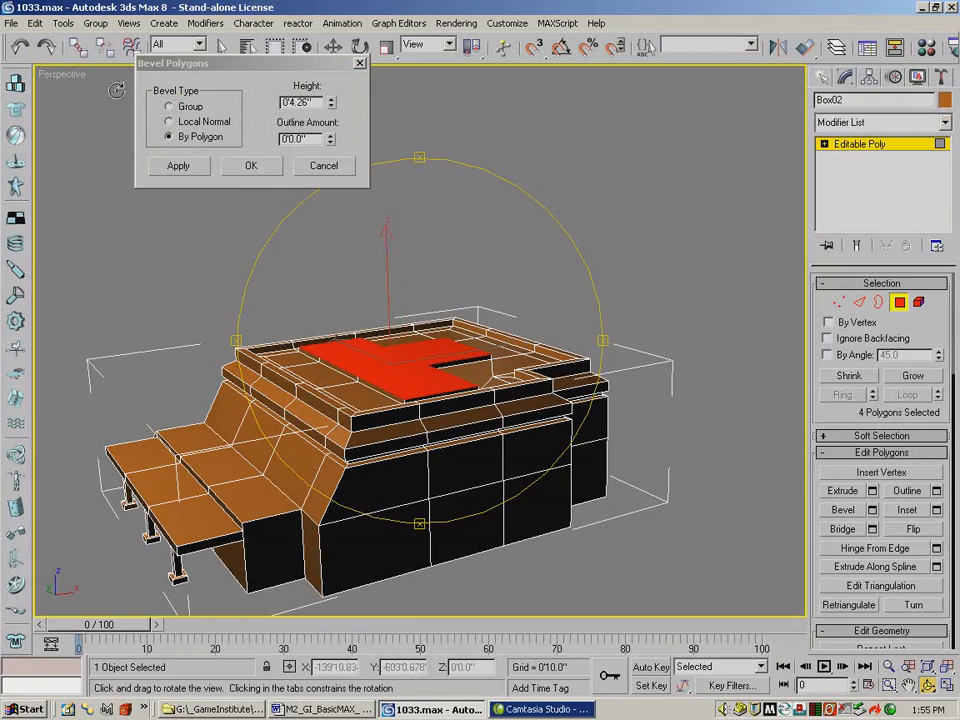
Step: Apply a tapering group bevel to the four roof polygons with height 0'5.666" and outline -0'3.38"
{"action": "left_click", "coordinate": [168, 107]}
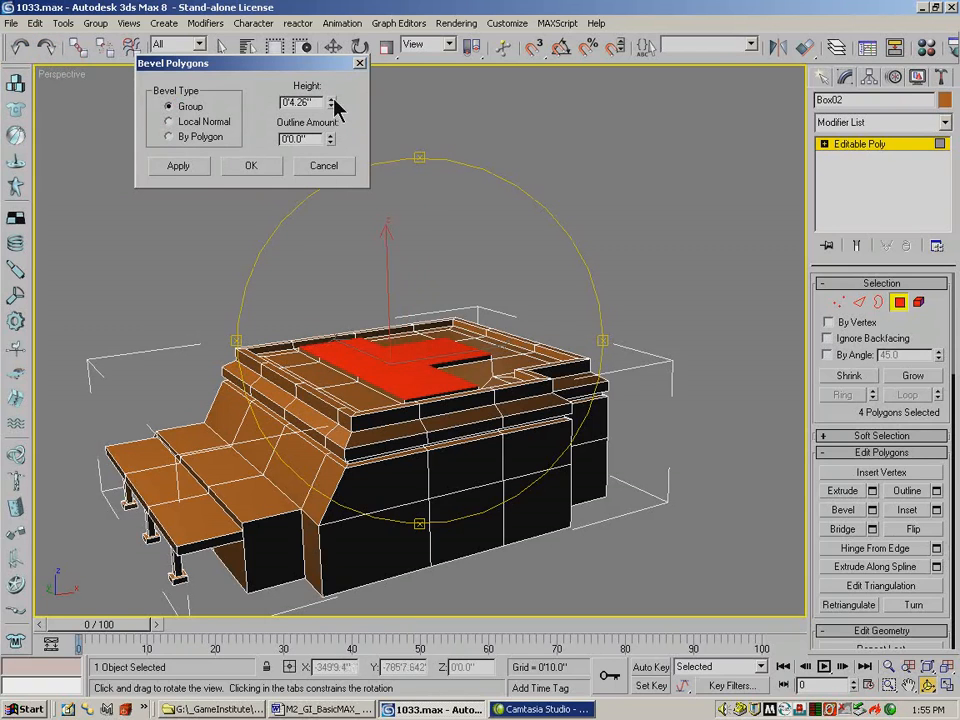
{"action": "left_click", "coordinate": [185, 165]}
{"action": "left_click_drag", "start_coordinate": [332, 103], "coordinate": [332, 70]}
{"action": "left_click_drag", "start_coordinate": [331, 140], "coordinate": [338, 336]}
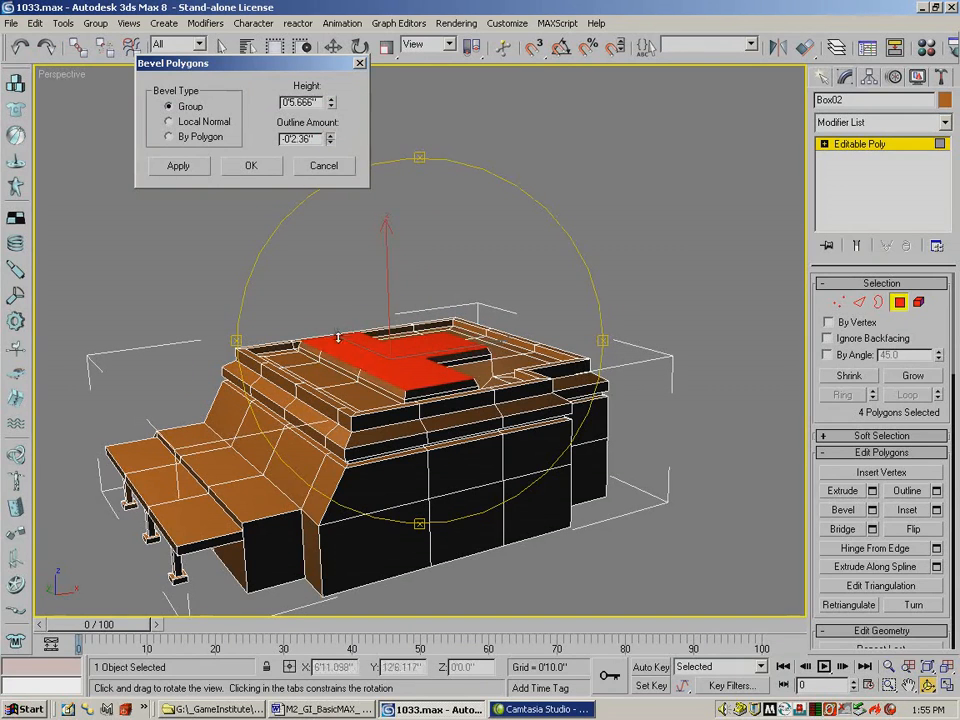
{"action": "left_click", "coordinate": [184, 168]}
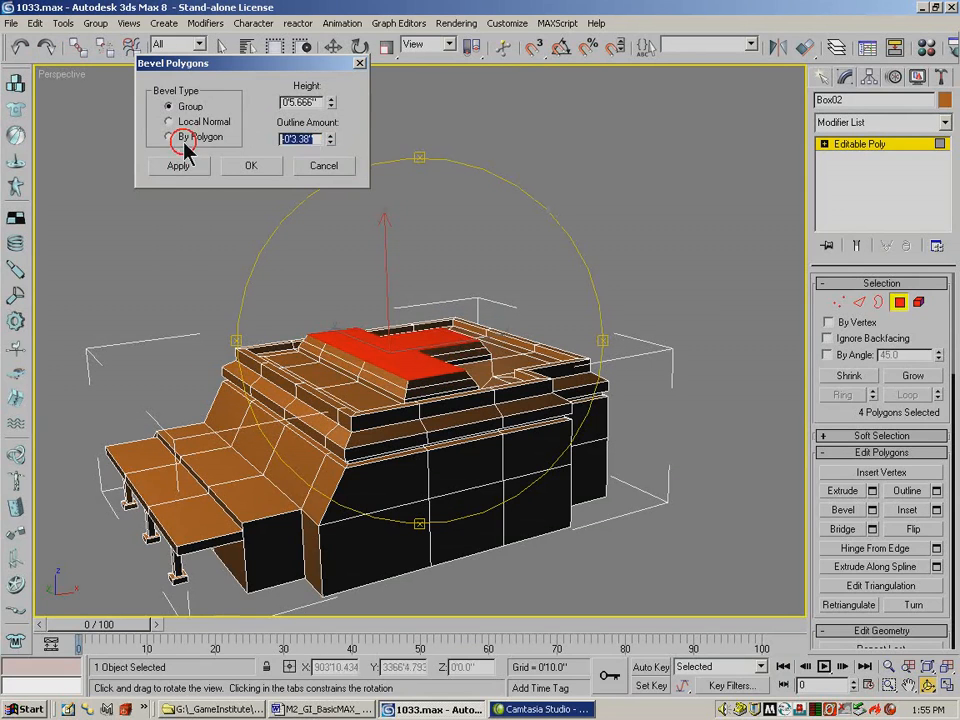
Step: Extend the roof block with a straight group bevel of height 0'11.955", and flare it outward with height 0'8.129" and outline 0'6.85"
{"action": "right_click", "coordinate": [331, 140]}
{"action": "left_click_drag", "start_coordinate": [331, 102], "coordinate": [331, 40]}
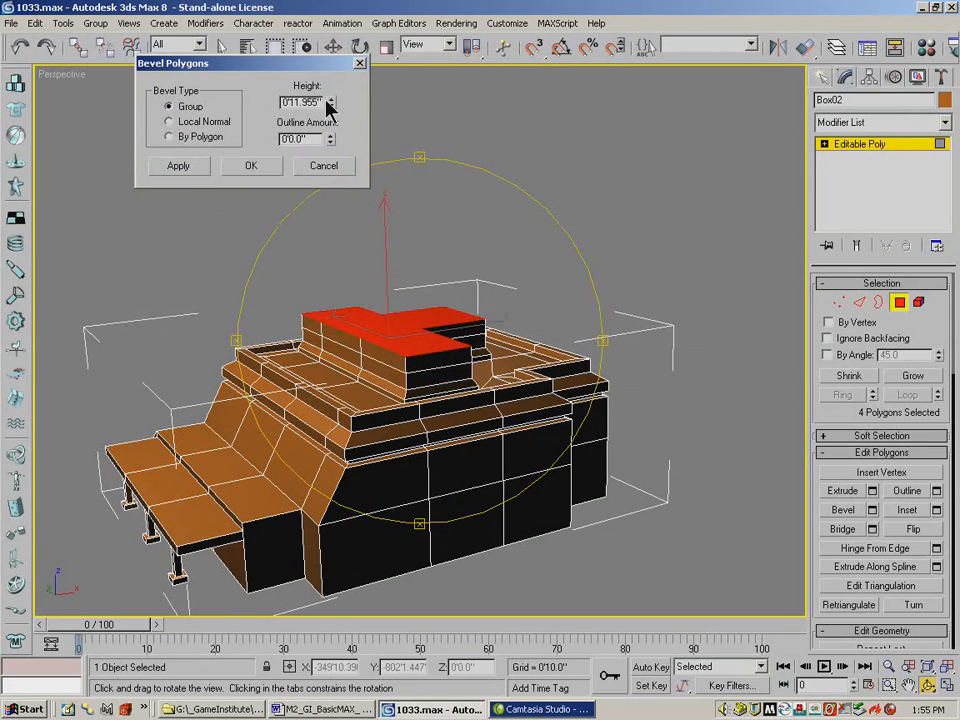
{"action": "left_click_drag", "start_coordinate": [332, 104], "coordinate": [233, 245]}
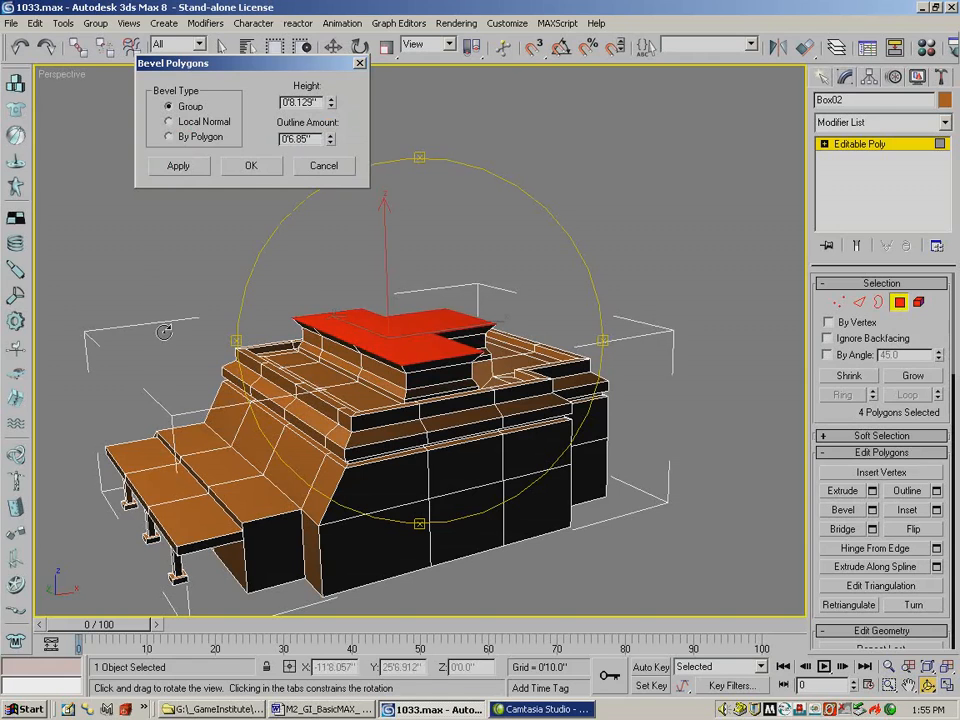
{"action": "left_click", "coordinate": [184, 165]}
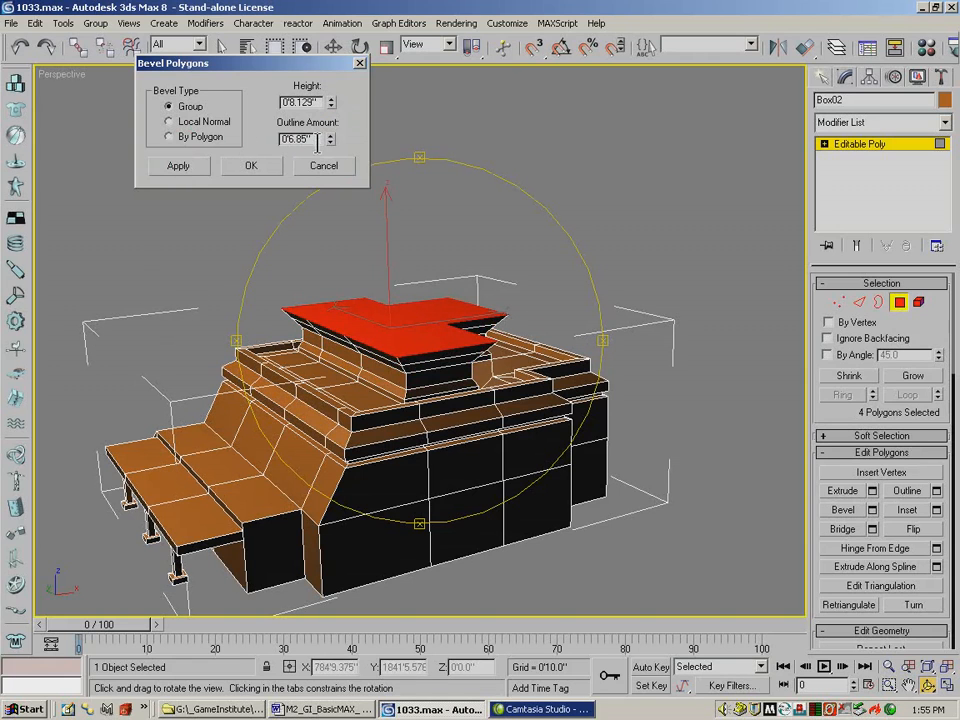
Step: Apply a straight upward group bevel with outline 0 above the flared part of the roof block
{"action": "type", "text": "0"}
{"action": "key", "text": "Return"}
{"action": "left_click", "coordinate": [330, 100]}
{"action": "left_click_drag", "start_coordinate": [330, 100], "coordinate": [334, 52]}
{"action": "left_click", "coordinate": [191, 166]}
Step: Inset the roof block's top polygons with a flat group bevel of height 0 and outline -0'9.03"
{"action": "left_click_drag", "start_coordinate": [331, 104], "coordinate": [347, 305]}
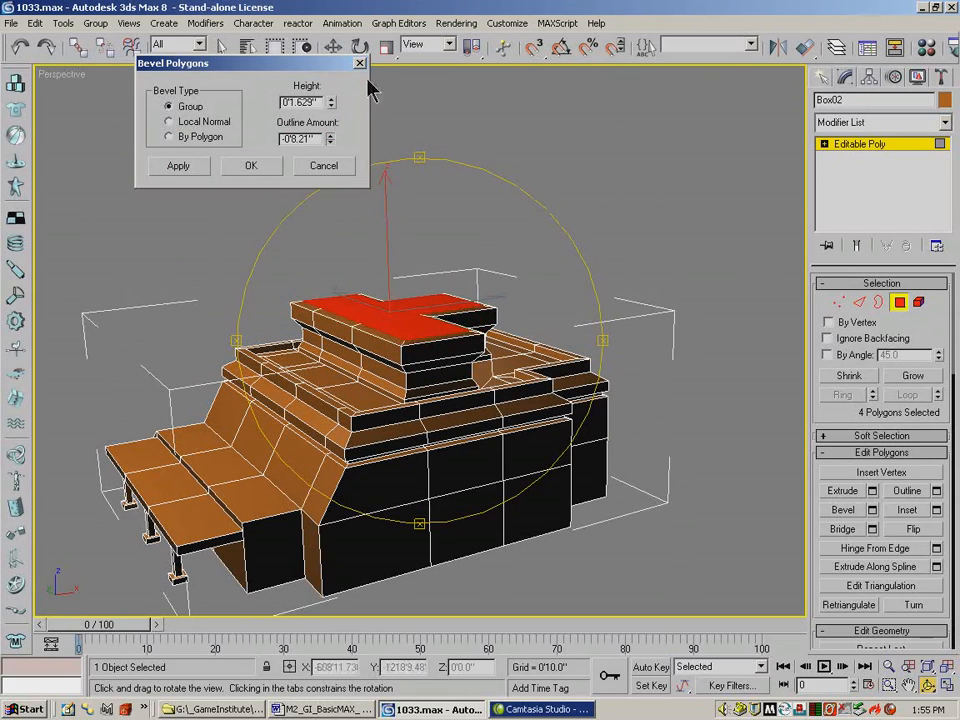
{"action": "left_click_drag", "start_coordinate": [317, 138], "coordinate": [210, 146]}
{"action": "type", "text": "0"}
{"action": "key", "text": "Return"}
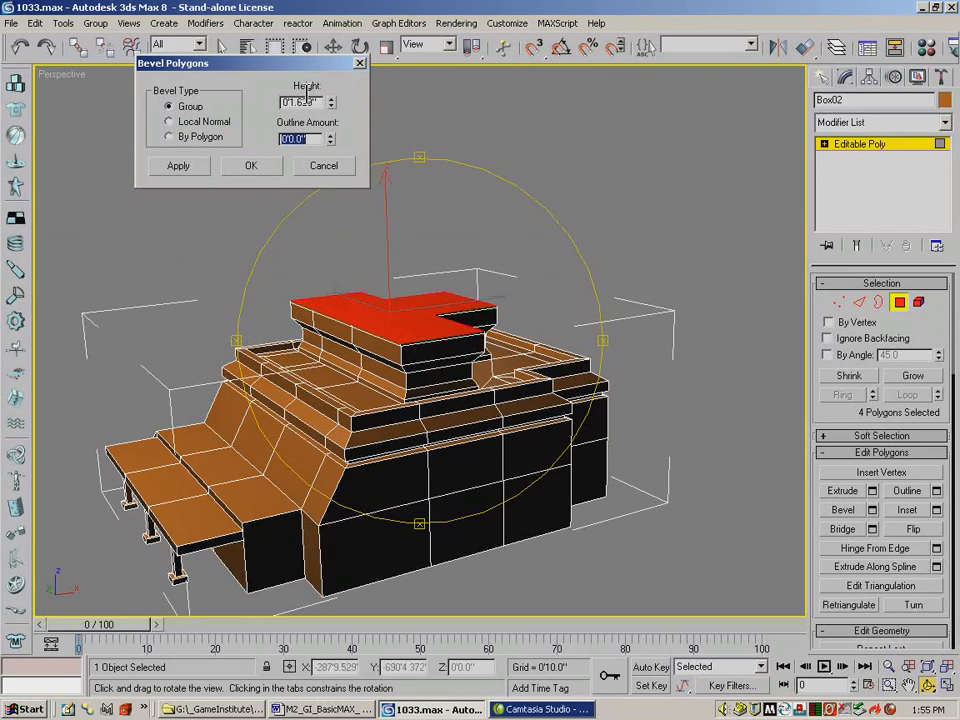
{"action": "key", "text": "shift+Tab"}
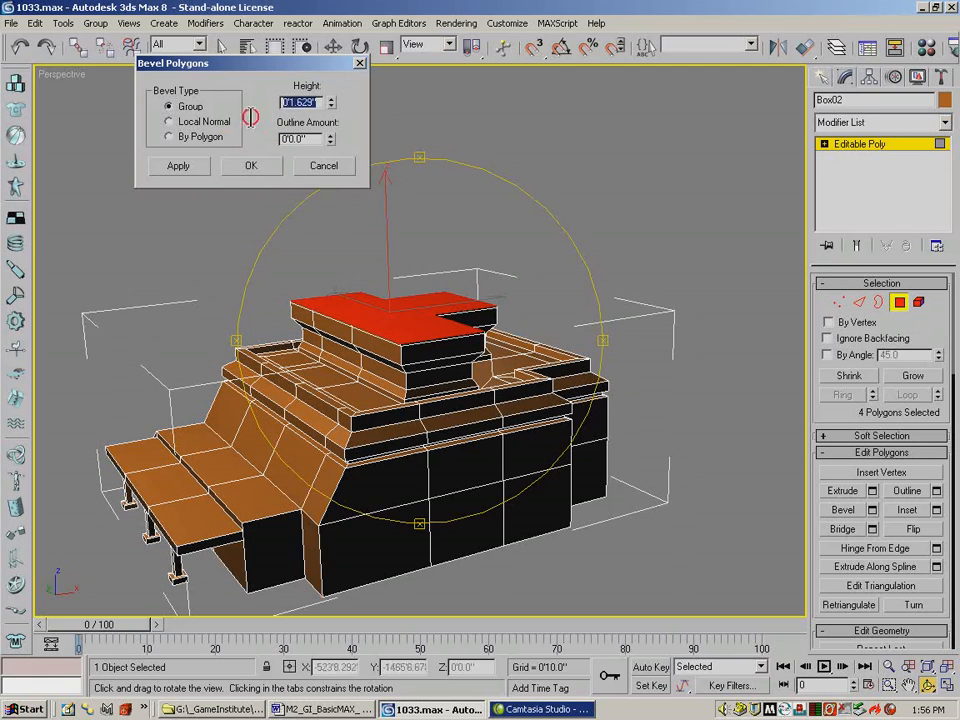
{"action": "type", "text": "0"}
{"action": "key", "text": "Return"}
{"action": "left_click_drag", "start_coordinate": [331, 139], "coordinate": [316, 378]}
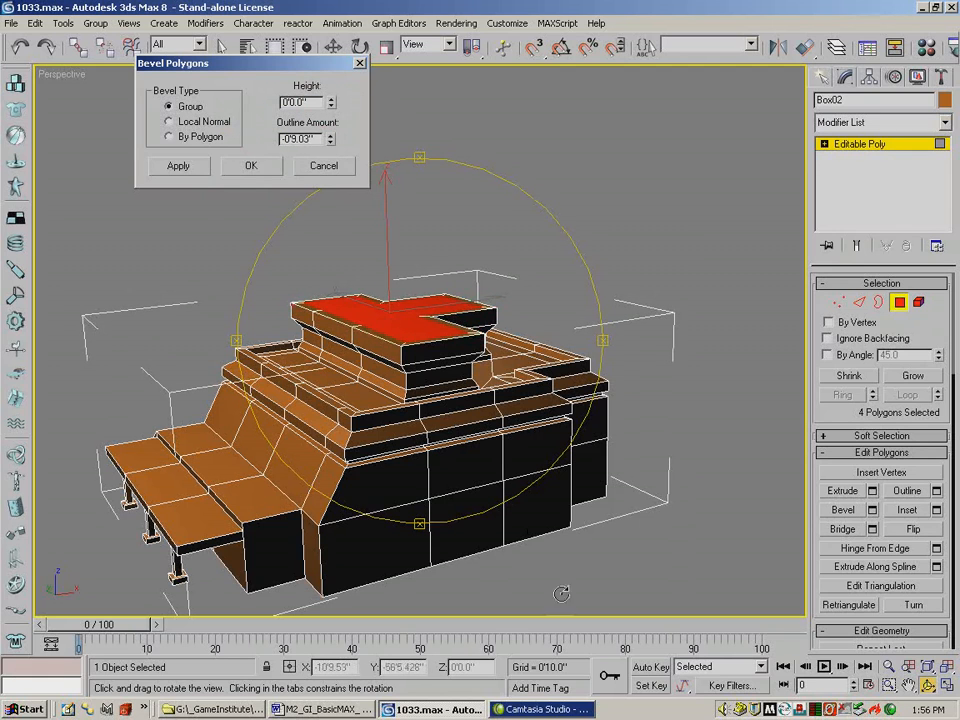
{"action": "left_click_drag", "start_coordinate": [420, 445], "coordinate": [378, 294]}
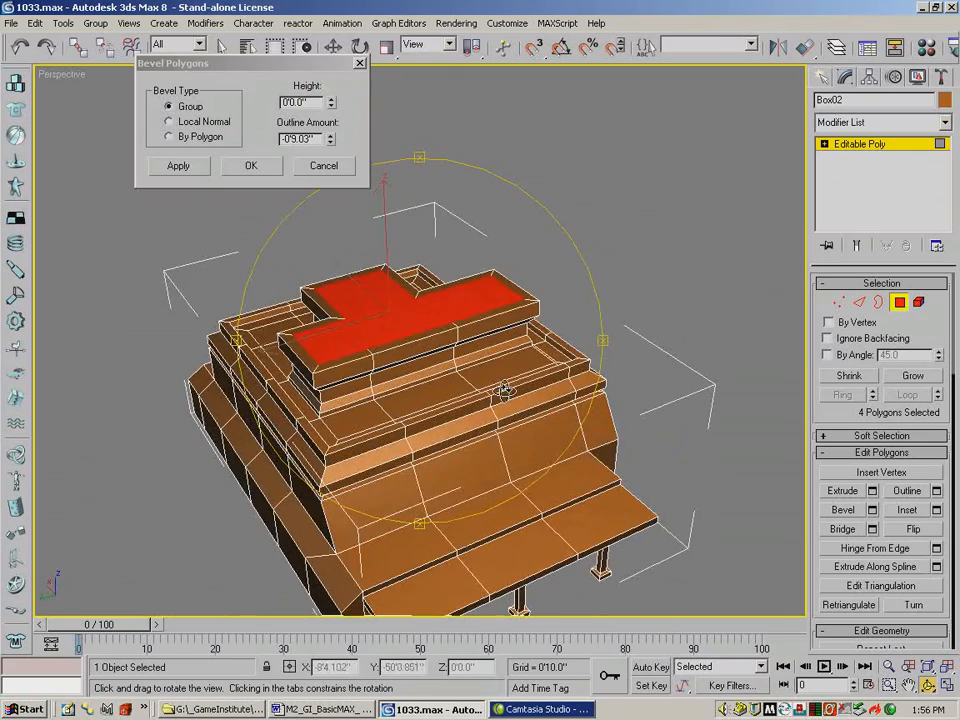
{"action": "left_click", "coordinate": [203, 170]}
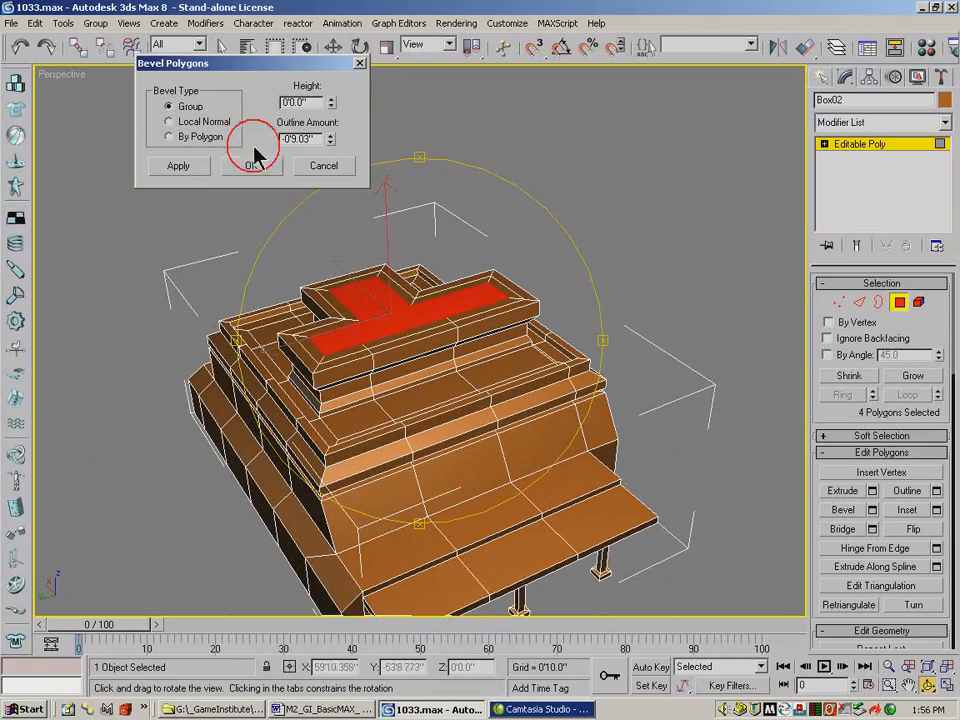
Step: Sink the inset roof block top with a negative-height group bevel and outline 0, forming a raised rim
{"action": "left_click_drag", "start_coordinate": [317, 139], "coordinate": [291, 139]}
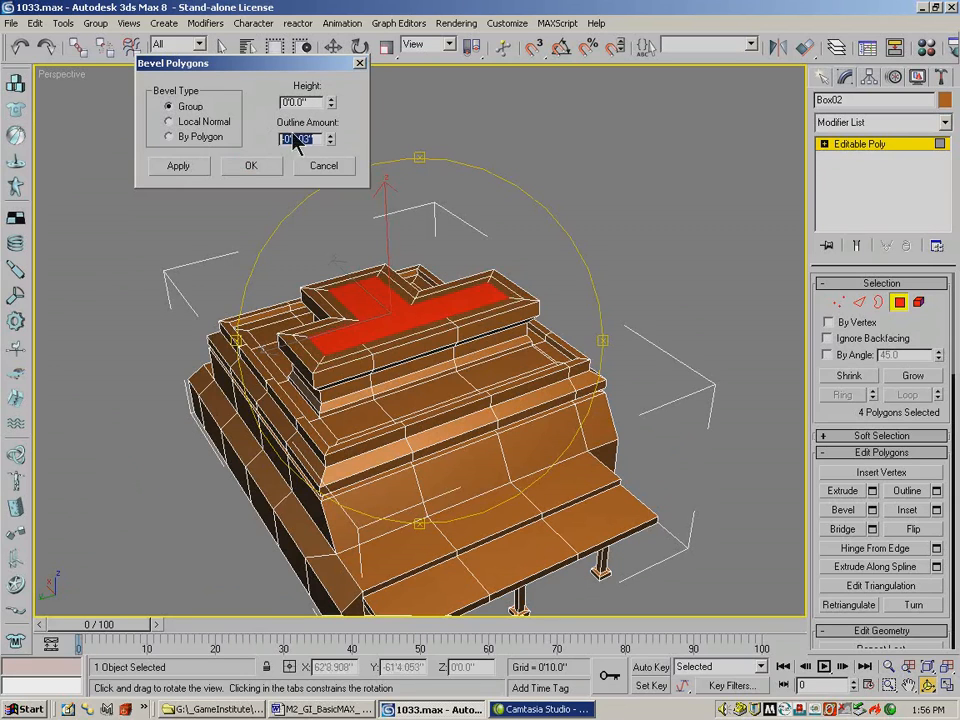
{"action": "right_click", "coordinate": [330, 137]}
{"action": "left_click_drag", "start_coordinate": [331, 101], "coordinate": [341, 215]}
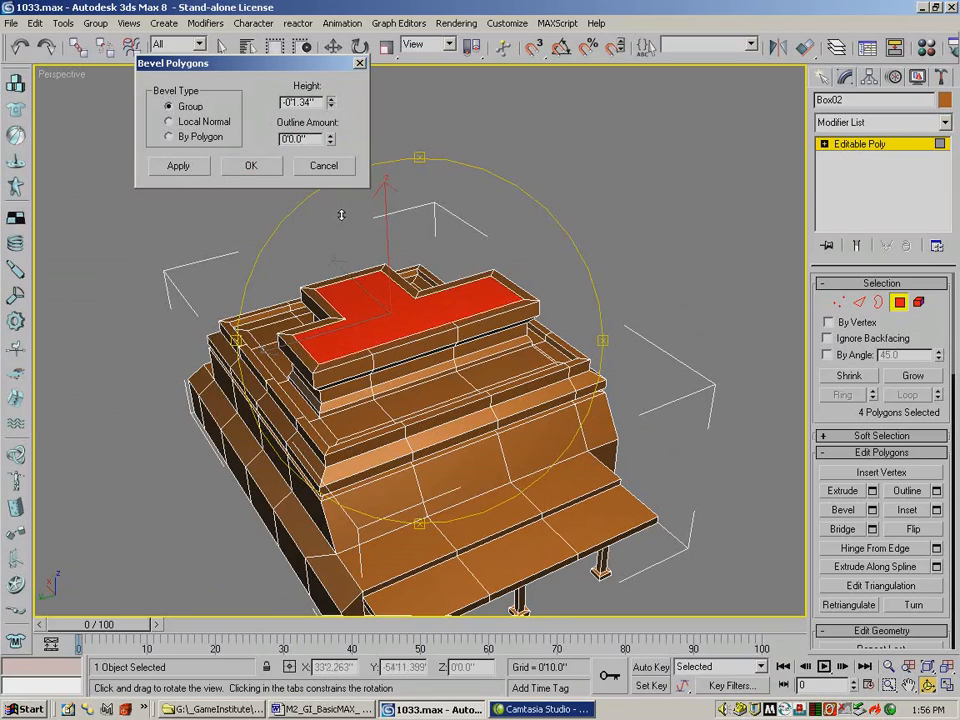
{"action": "left_click", "coordinate": [262, 169]}
Step: Select the six upper and lower horizontal edges bounding the three upper panels of the long side wall
{"action": "left_click_drag", "start_coordinate": [441, 388], "coordinate": [250, 350]}
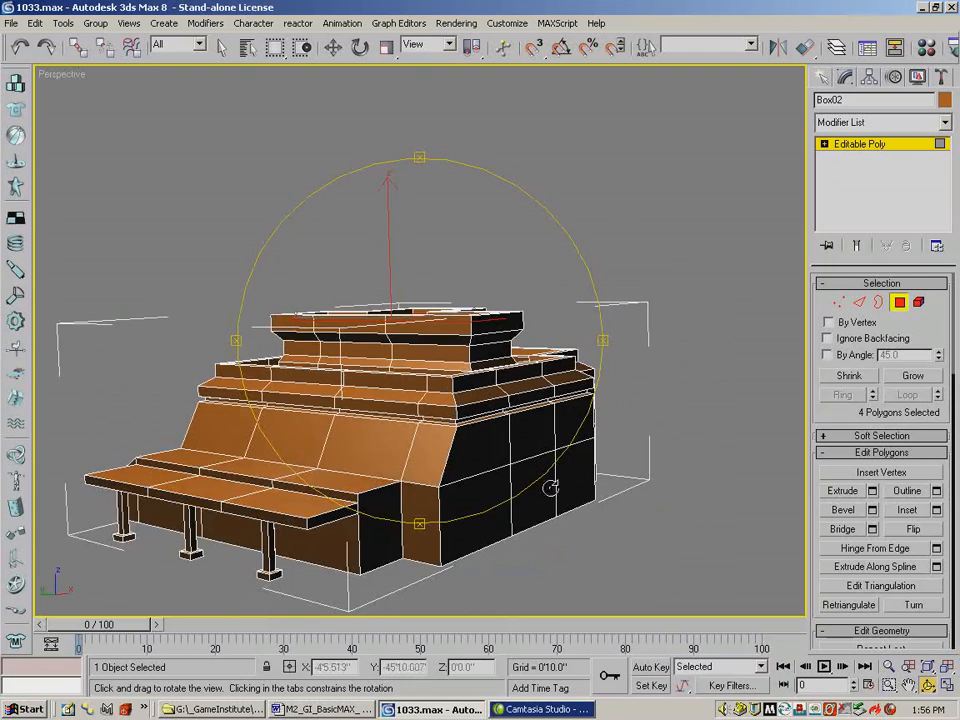
{"action": "left_click_drag", "start_coordinate": [451, 430], "coordinate": [609, 433]}
{"action": "left_click", "coordinate": [860, 303]}
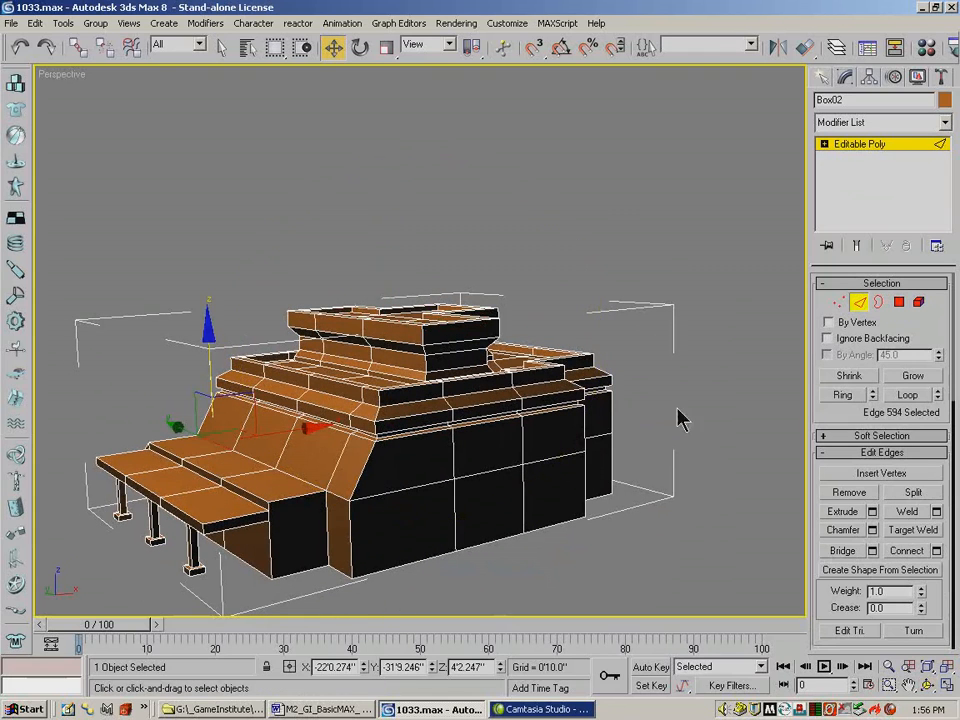
{"action": "left_click", "coordinate": [584, 432]}
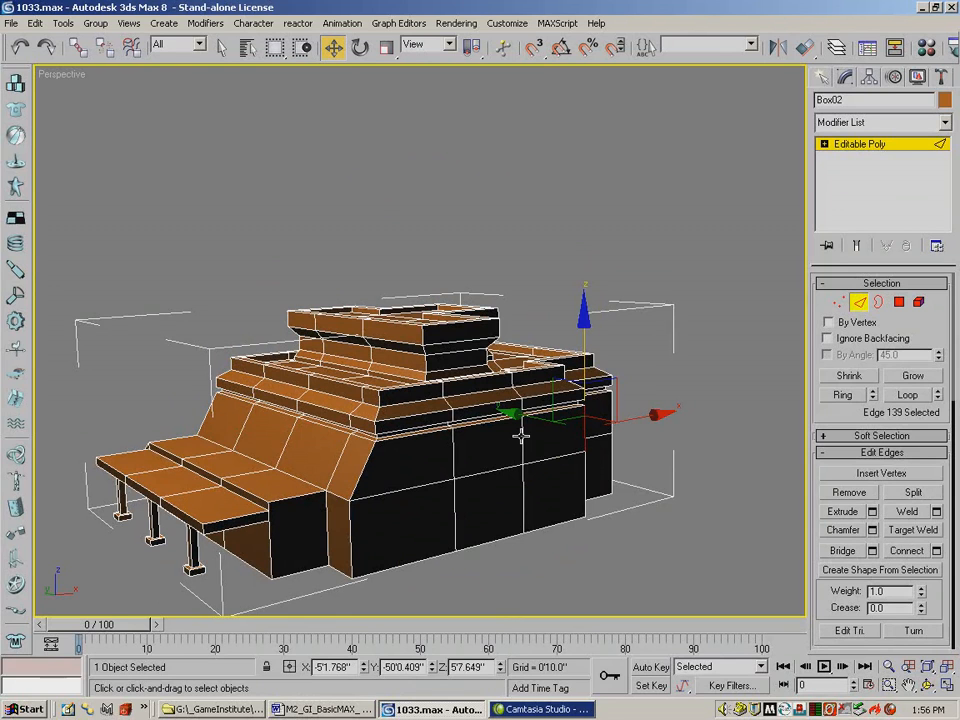
{"action": "left_click", "coordinate": [482, 422]}
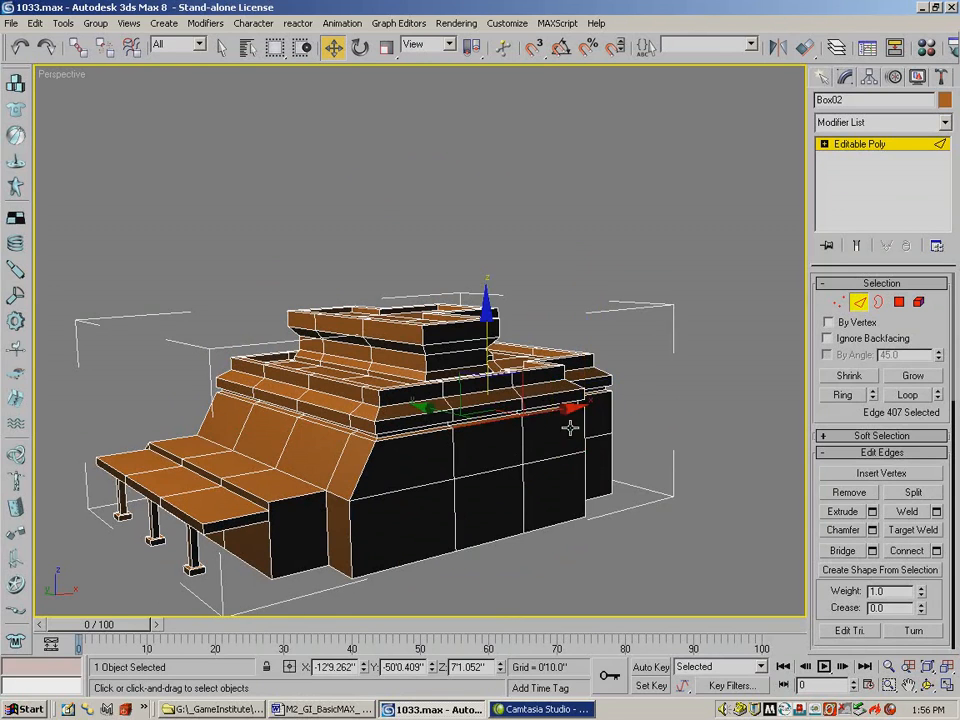
{"action": "left_click", "coordinate": [548, 412], "text": "ctrl"}
{"action": "left_click", "coordinate": [560, 458], "text": "ctrl"}
{"action": "left_click", "coordinate": [490, 471], "text": "ctrl"}
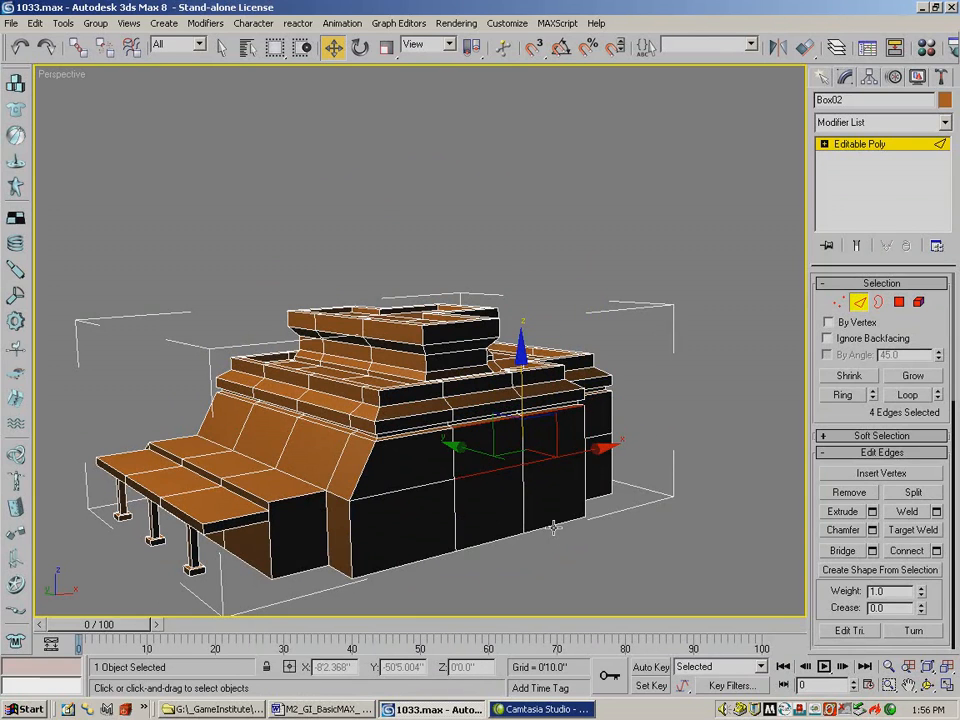
{"action": "left_click", "coordinate": [410, 437], "text": "ctrl"}
{"action": "left_click", "coordinate": [428, 486], "text": "ctrl"}
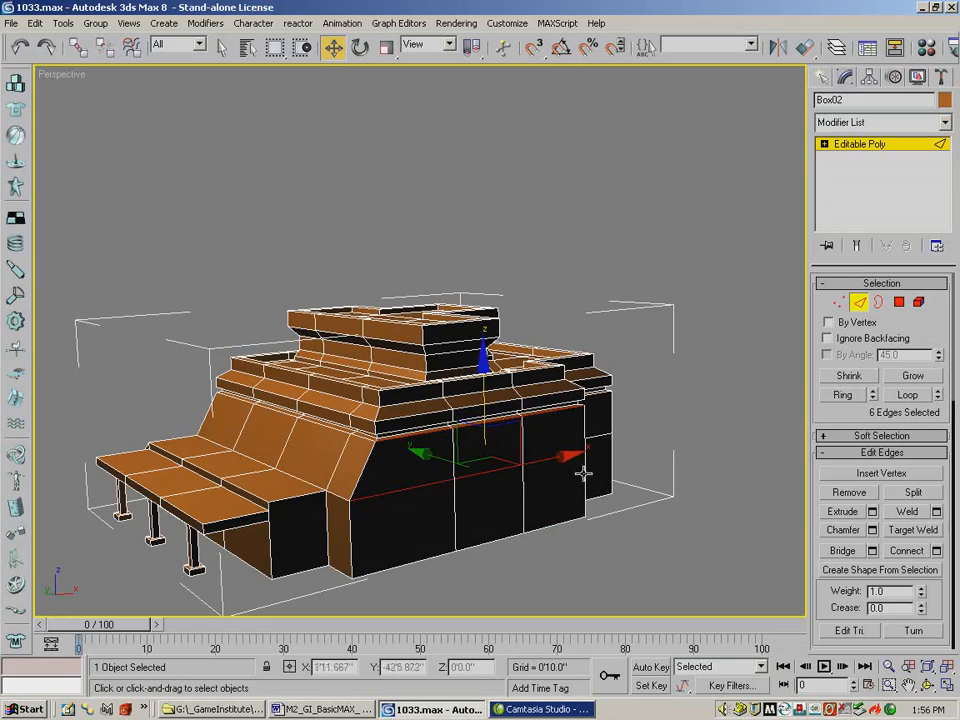
Step: Connect the six selected edges with 2 segments and pinch 0, sliding the new edges to about the middle of each panel
{"action": "left_click", "coordinate": [937, 551]}
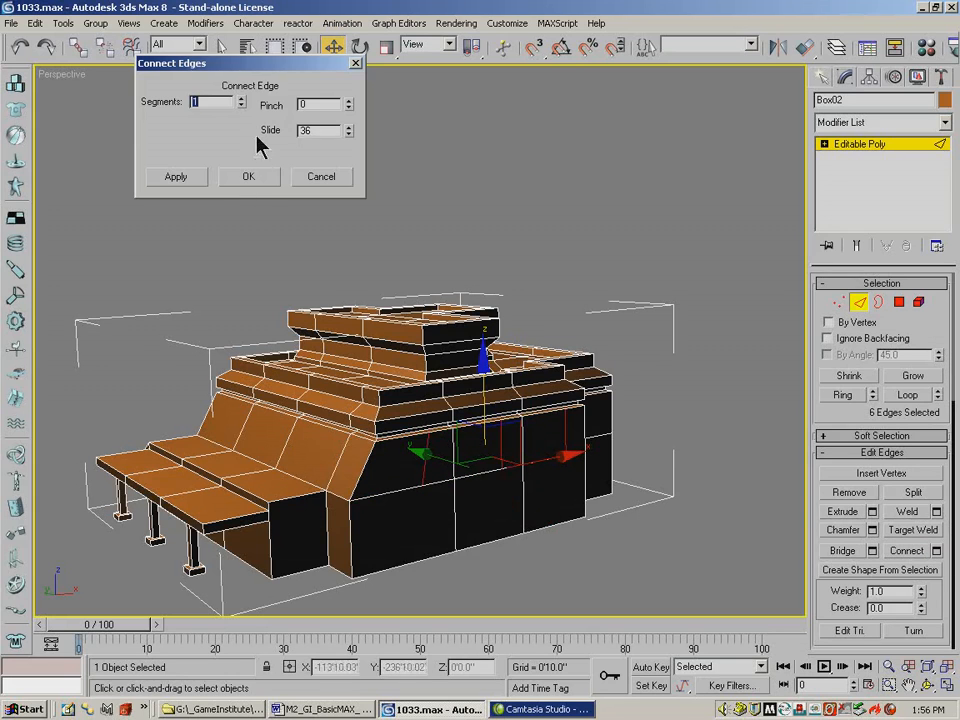
{"action": "left_click", "coordinate": [240, 98]}
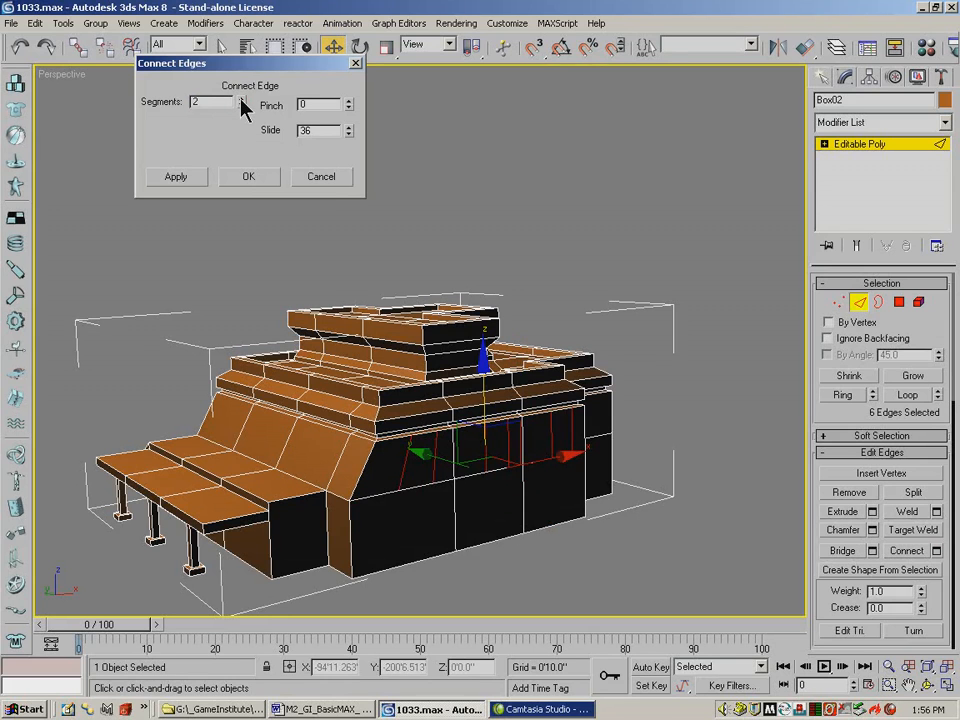
{"action": "left_click_drag", "start_coordinate": [349, 131], "coordinate": [341, 178]}
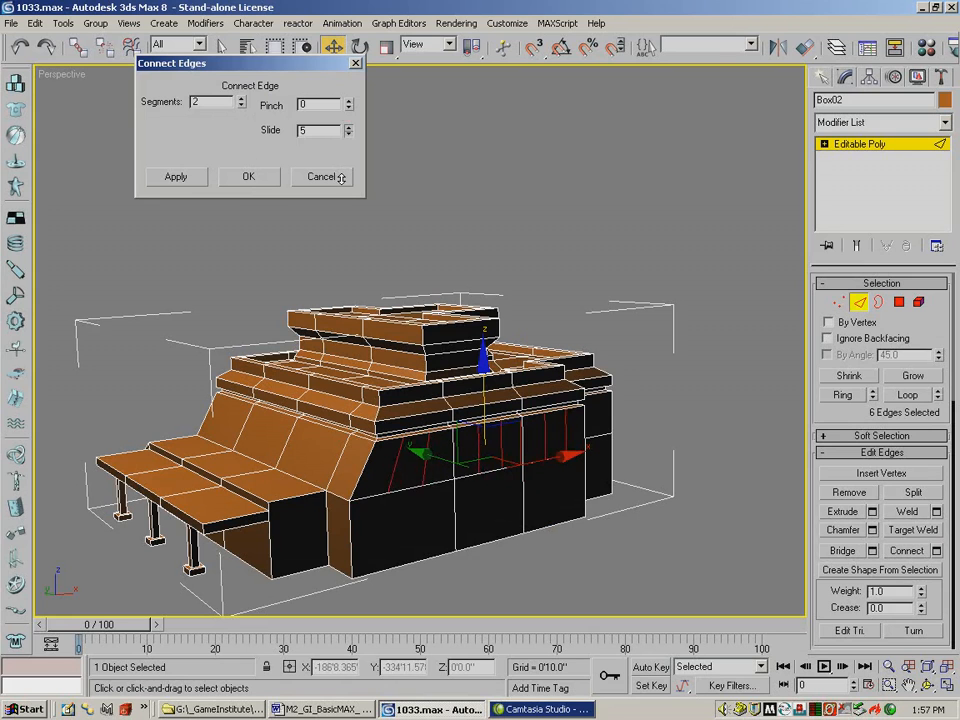
{"action": "left_click", "coordinate": [251, 177]}
Step: Scale the slanted connecting edge farther from the sloped wall along X until it stands upright in the end panel
{"action": "left_click", "coordinate": [927, 685]}
{"action": "left_click_drag", "start_coordinate": [447, 389], "coordinate": [363, 398]}
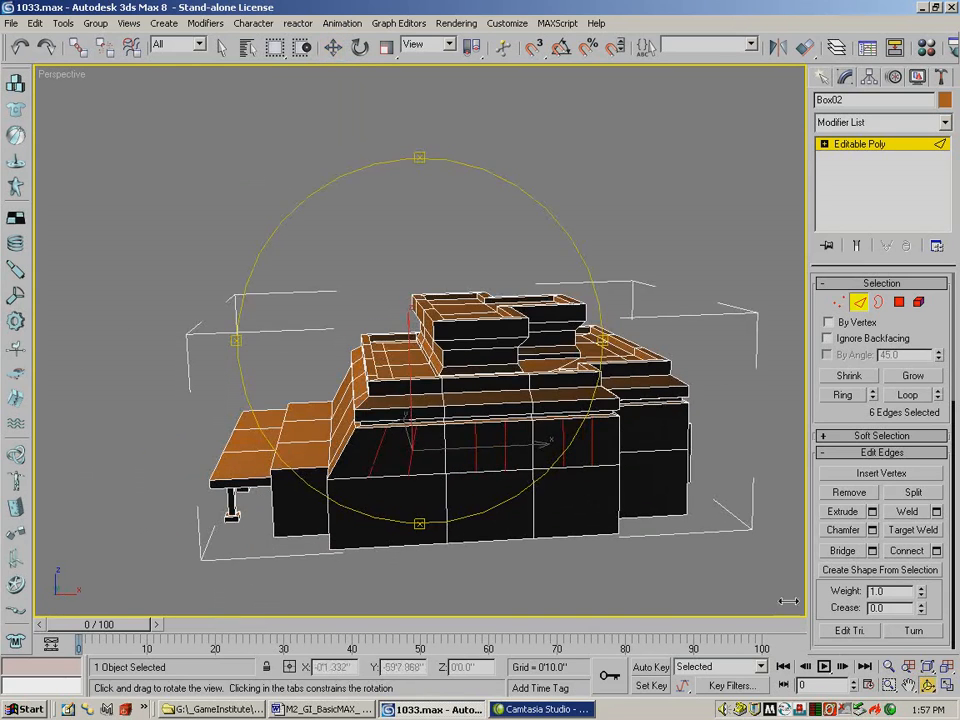
{"action": "left_click", "coordinate": [887, 688]}
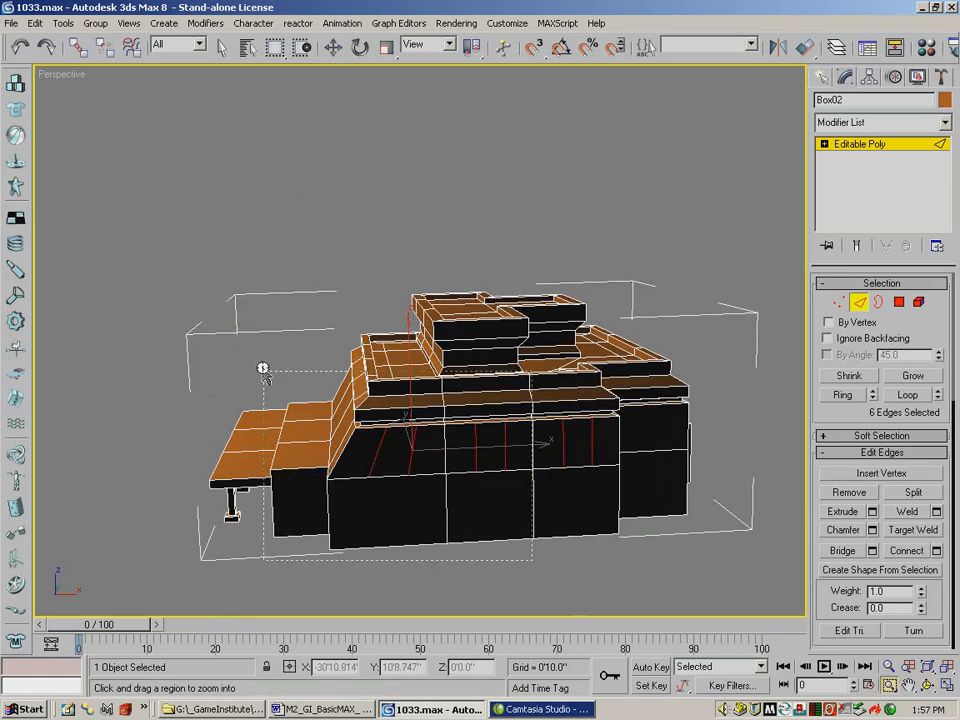
{"action": "left_click_drag", "start_coordinate": [261, 369], "coordinate": [456, 103]}
{"action": "left_click", "coordinate": [907, 685]}
{"action": "left_click_drag", "start_coordinate": [450, 200], "coordinate": [420, 305]}
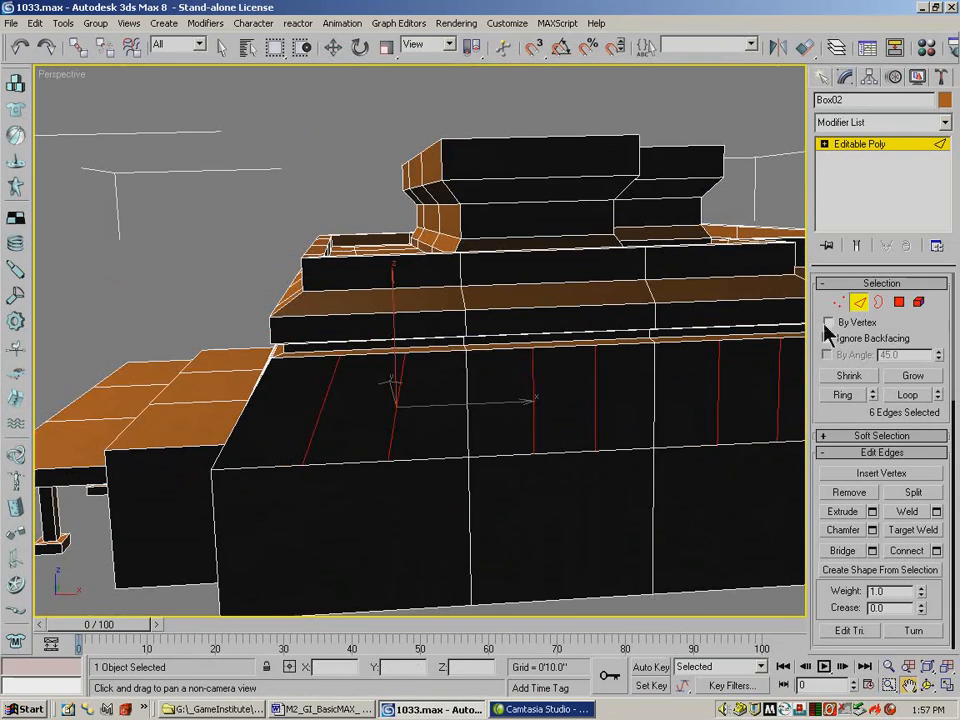
{"action": "left_click", "coordinate": [221, 47]}
{"action": "left_click", "coordinate": [292, 338]}
{"action": "left_click", "coordinate": [317, 403]}
{"action": "left_click", "coordinate": [399, 394], "text": "ctrl"}
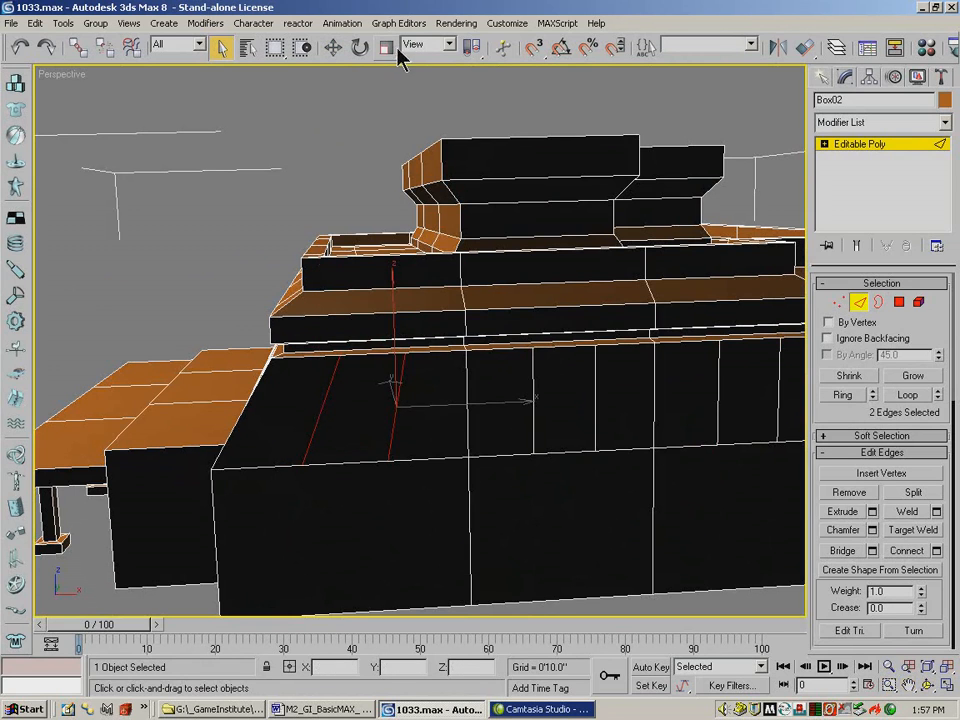
{"action": "left_click", "coordinate": [399, 384]}
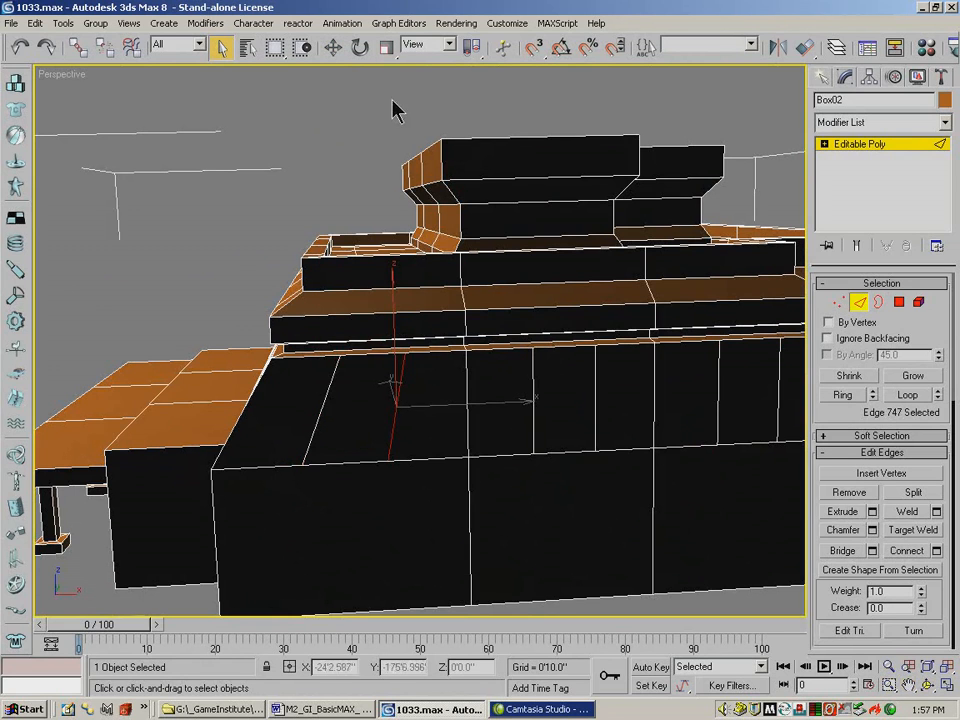
{"action": "left_click", "coordinate": [387, 47]}
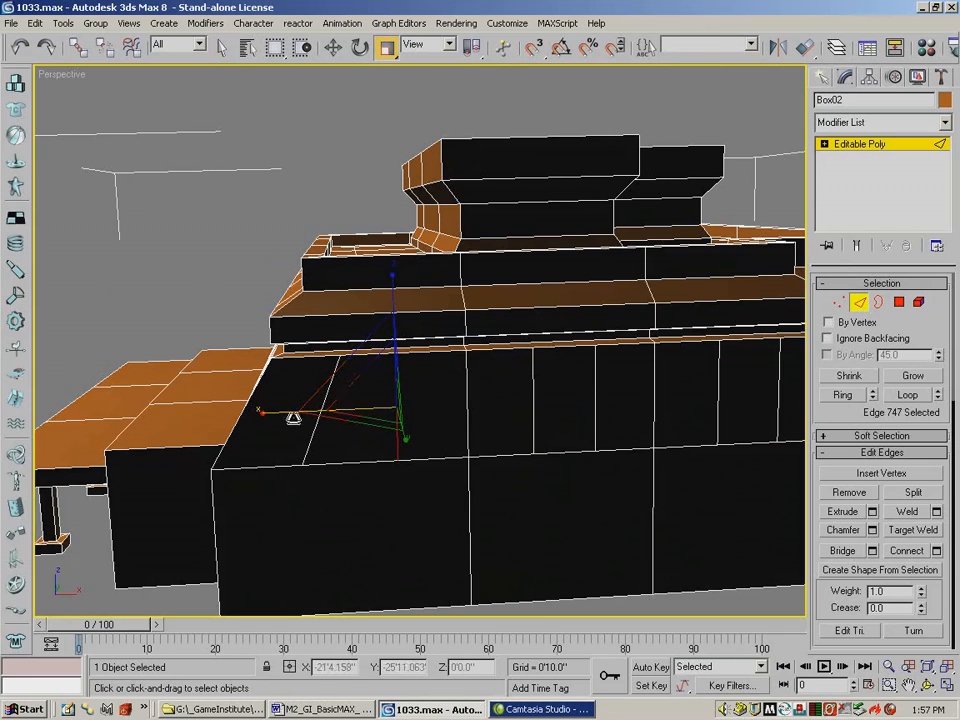
Step: Scale the other slanted connecting edge in the end panel along X until it is upright, and activate the Move tool
{"action": "left_click", "coordinate": [314, 431]}
{"action": "left_click_drag", "start_coordinate": [219, 420], "coordinate": [496, 428]}
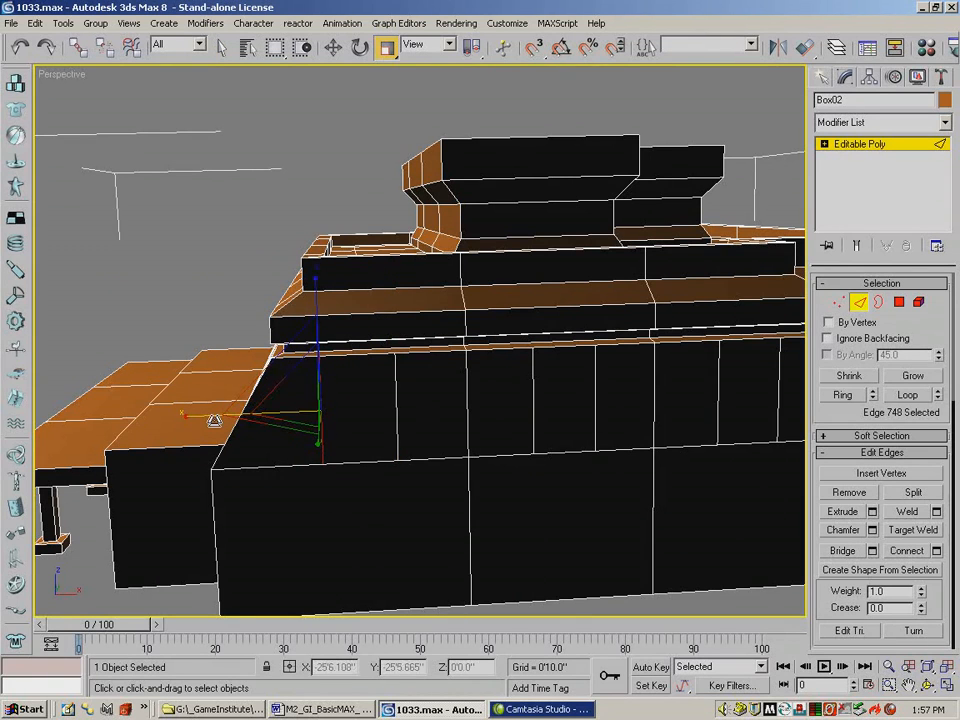
{"action": "left_click", "coordinate": [270, 418]}
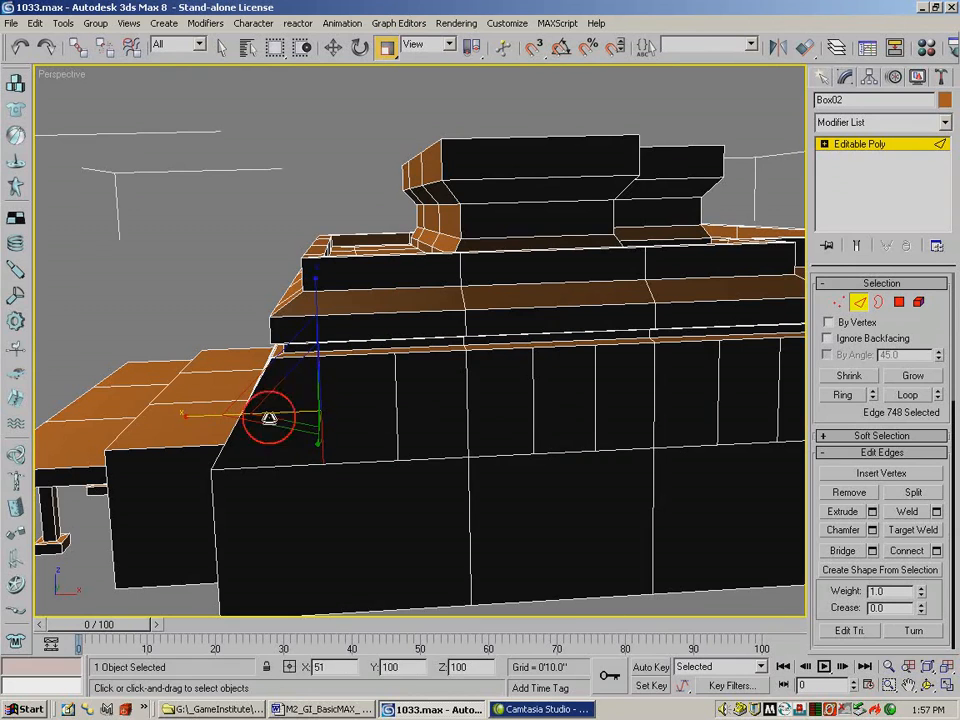
{"action": "left_click", "coordinate": [333, 47]}
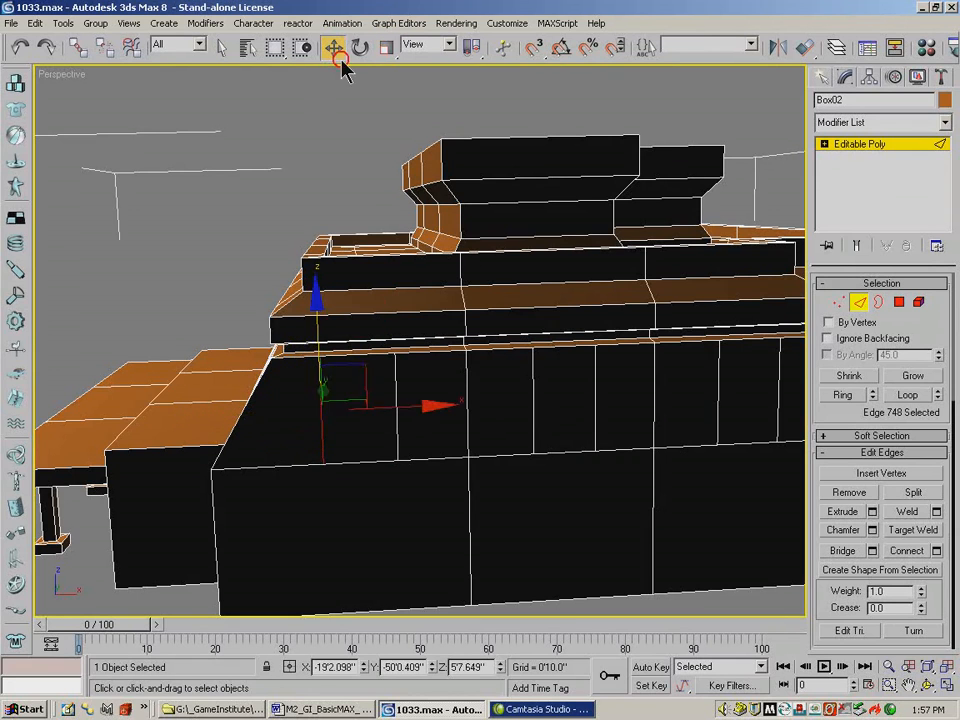
Step: Move the upright end-panel edge along X away from the sloped wall and select all six inner vertical edges of the three upper panels
{"action": "left_click_drag", "start_coordinate": [438, 407], "coordinate": [476, 422]}
{"action": "left_click", "coordinate": [397, 408], "text": "ctrl"}
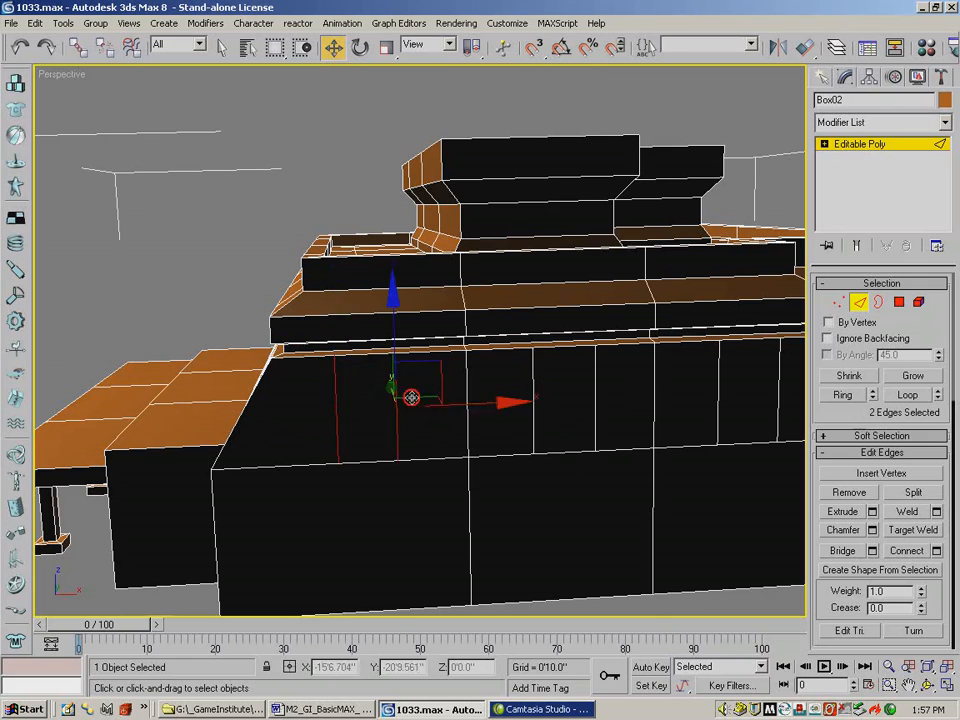
{"action": "left_click", "coordinate": [533, 378], "text": "ctrl"}
{"action": "left_click", "coordinate": [594, 378], "text": "ctrl"}
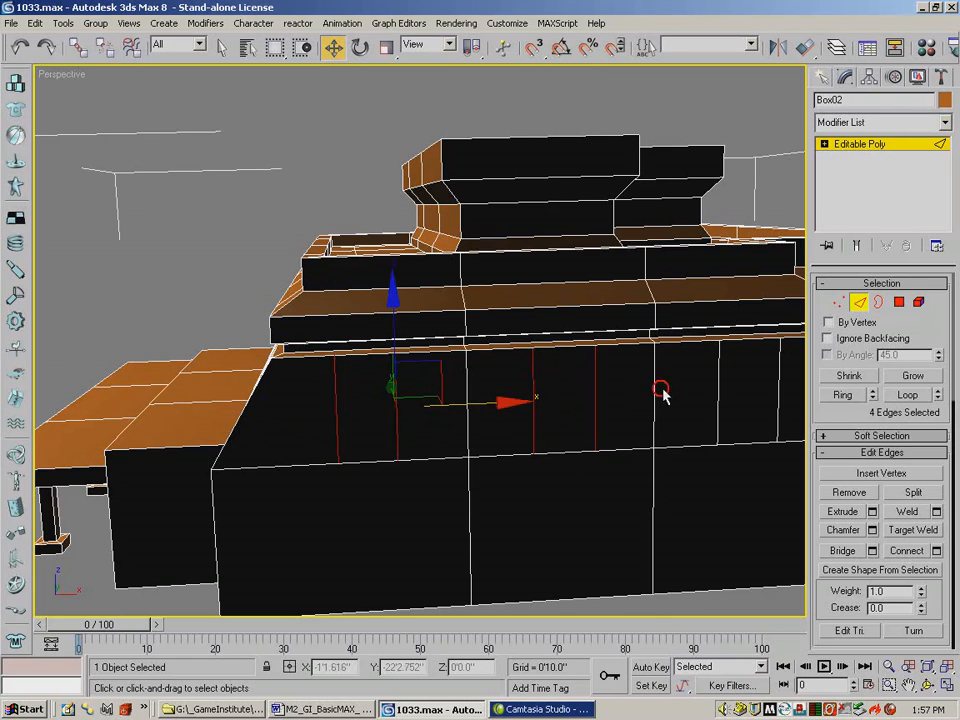
{"action": "left_click", "coordinate": [717, 379], "text": "ctrl"}
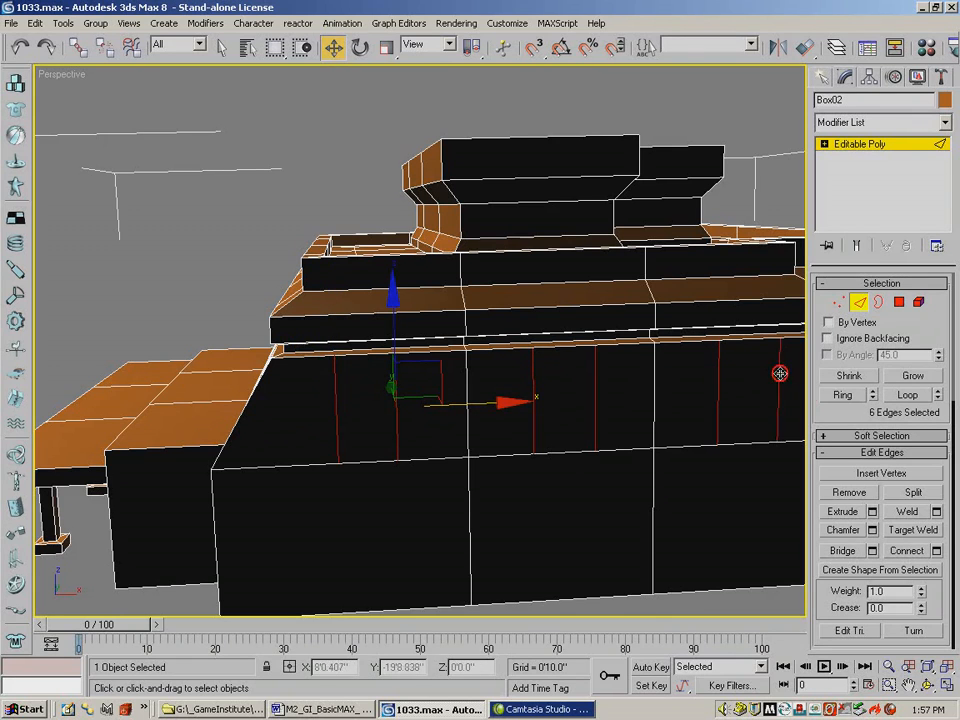
Step: Connect the six selected vertical edges with 2 segments, pinch 18 and slide 42
{"action": "left_click", "coordinate": [936, 551]}
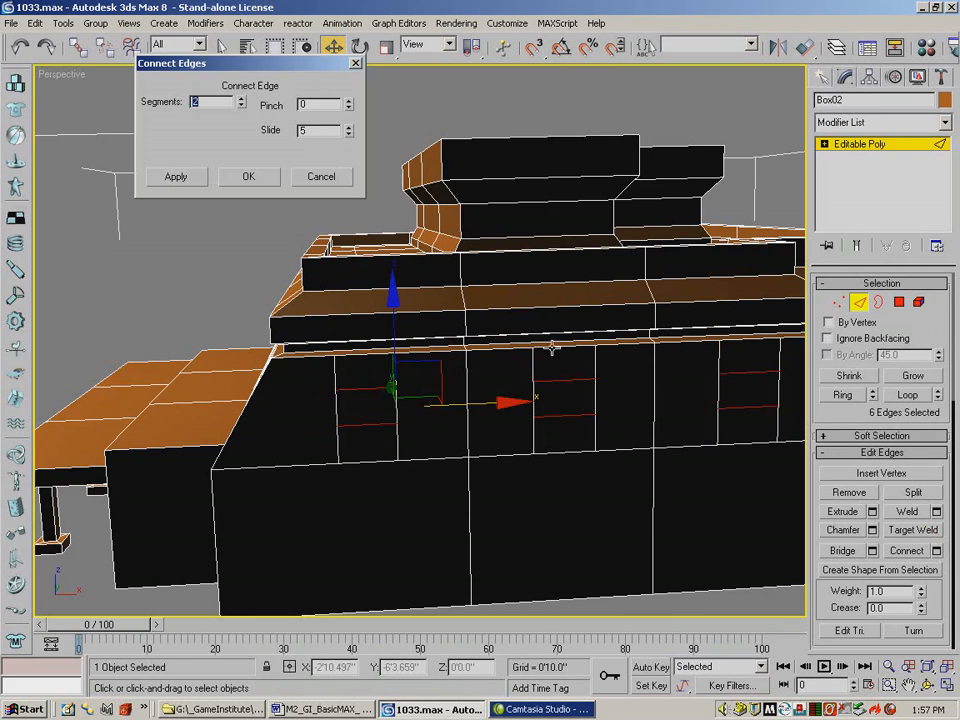
{"action": "left_click_drag", "start_coordinate": [349, 131], "coordinate": [338, 64]}
{"action": "left_click", "coordinate": [349, 101]}
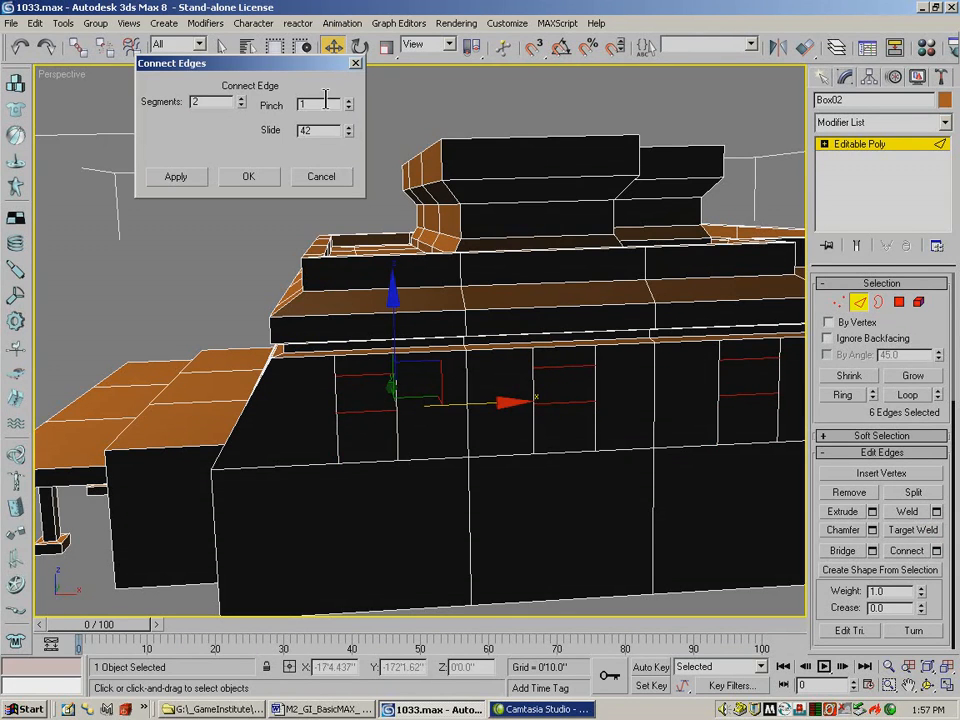
{"action": "left_click_drag", "start_coordinate": [349, 108], "coordinate": [345, 76]}
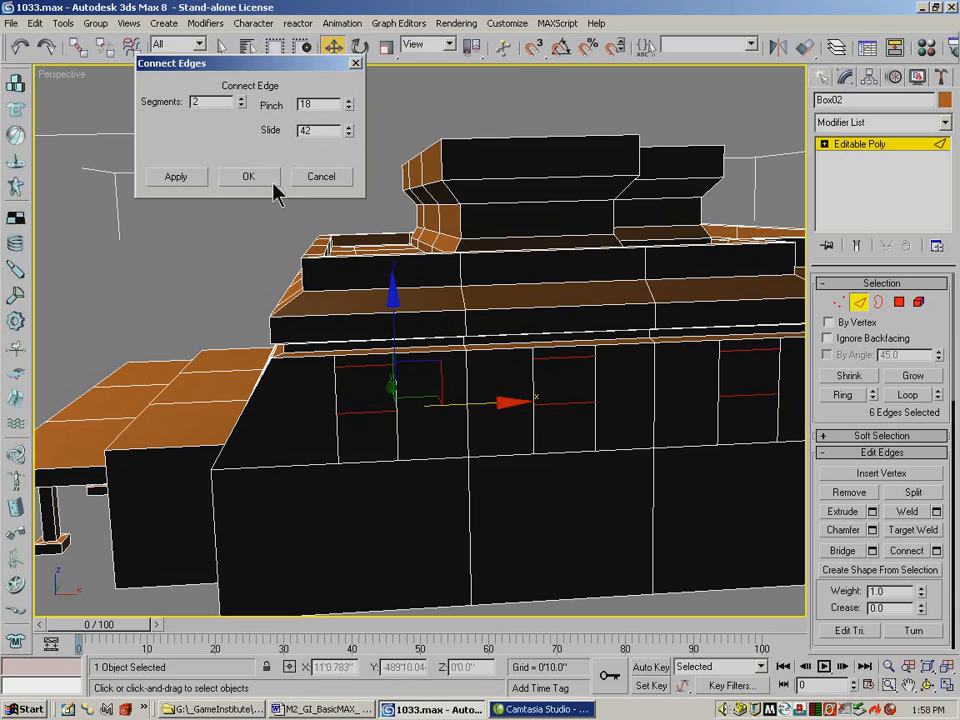
{"action": "left_click", "coordinate": [250, 178]}
Step: Select the three small rectangular polygons between the new horizontal edges on the side wall and open their Bevel settings
{"action": "left_click", "coordinate": [928, 686]}
{"action": "left_click_drag", "start_coordinate": [355, 362], "coordinate": [480, 355]}
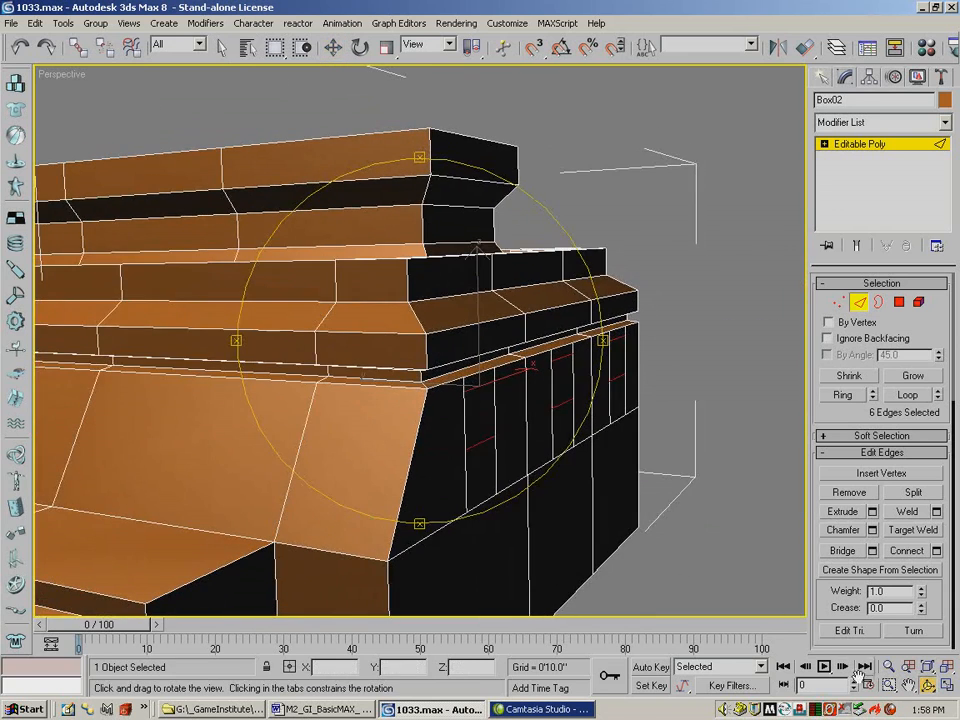
{"action": "left_click", "coordinate": [891, 669]}
{"action": "left_click_drag", "start_coordinate": [540, 376], "coordinate": [538, 442]}
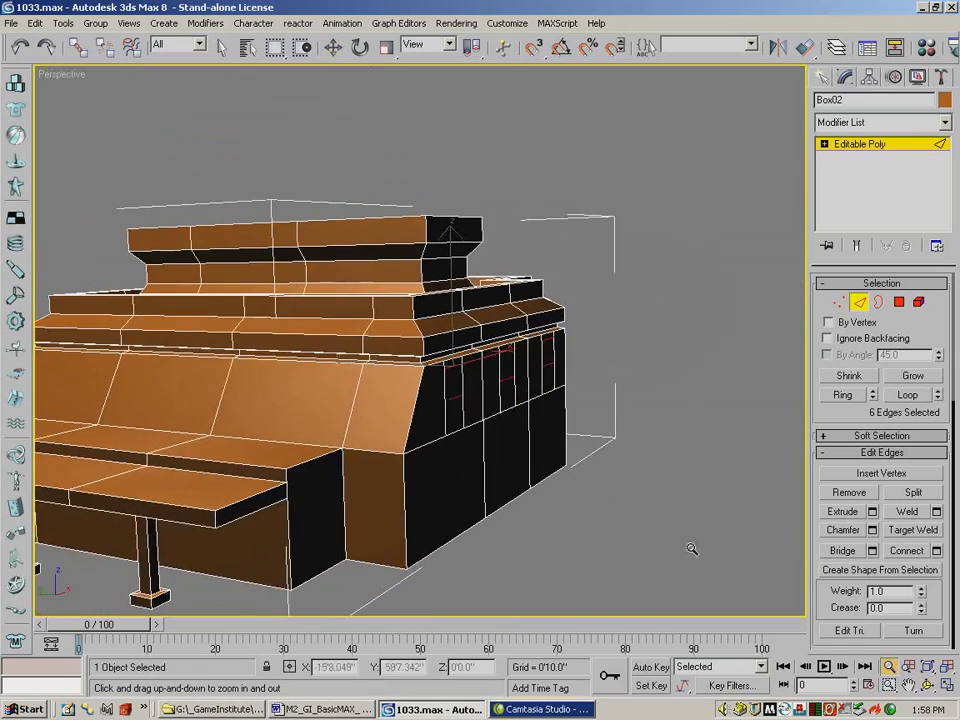
{"action": "left_click", "coordinate": [929, 686]}
{"action": "left_click_drag", "start_coordinate": [431, 433], "coordinate": [411, 334]}
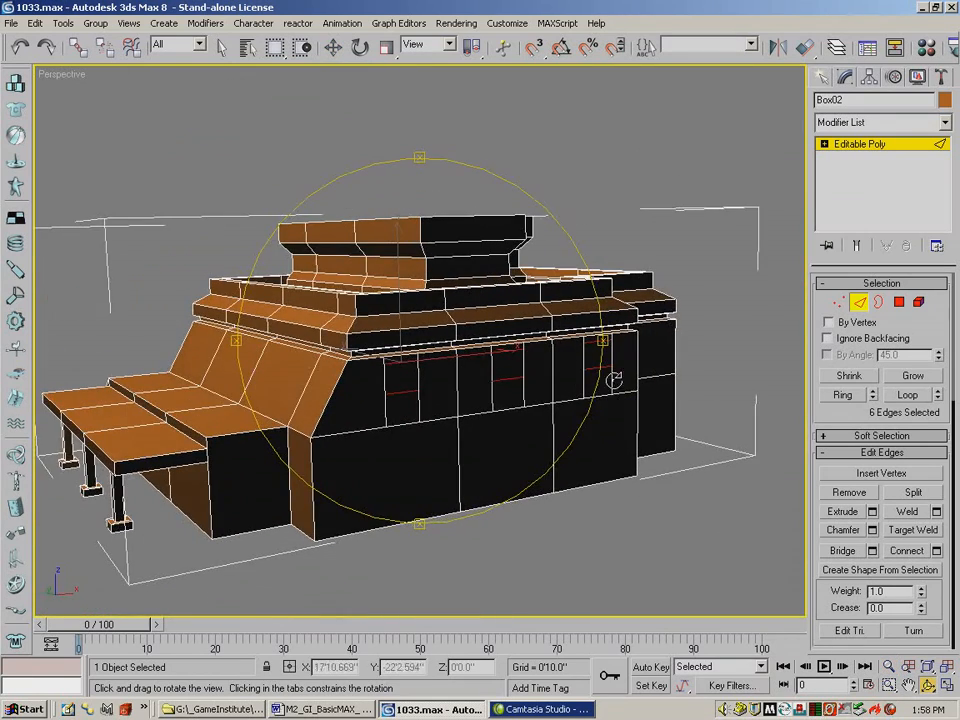
{"action": "left_click_drag", "start_coordinate": [388, 403], "coordinate": [371, 111]}
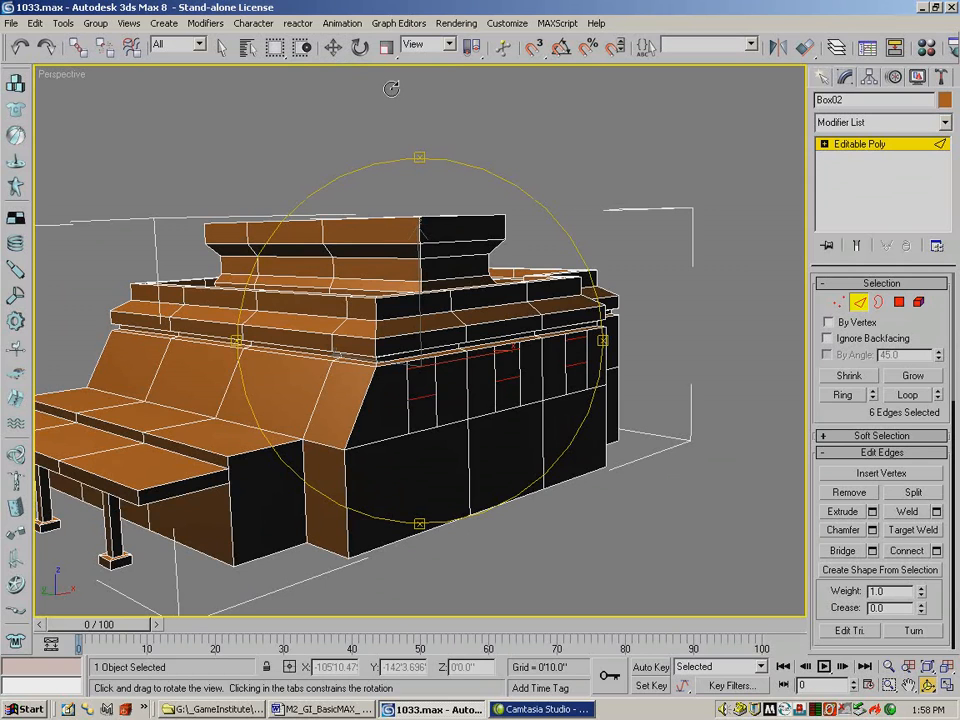
{"action": "left_click", "coordinate": [222, 48]}
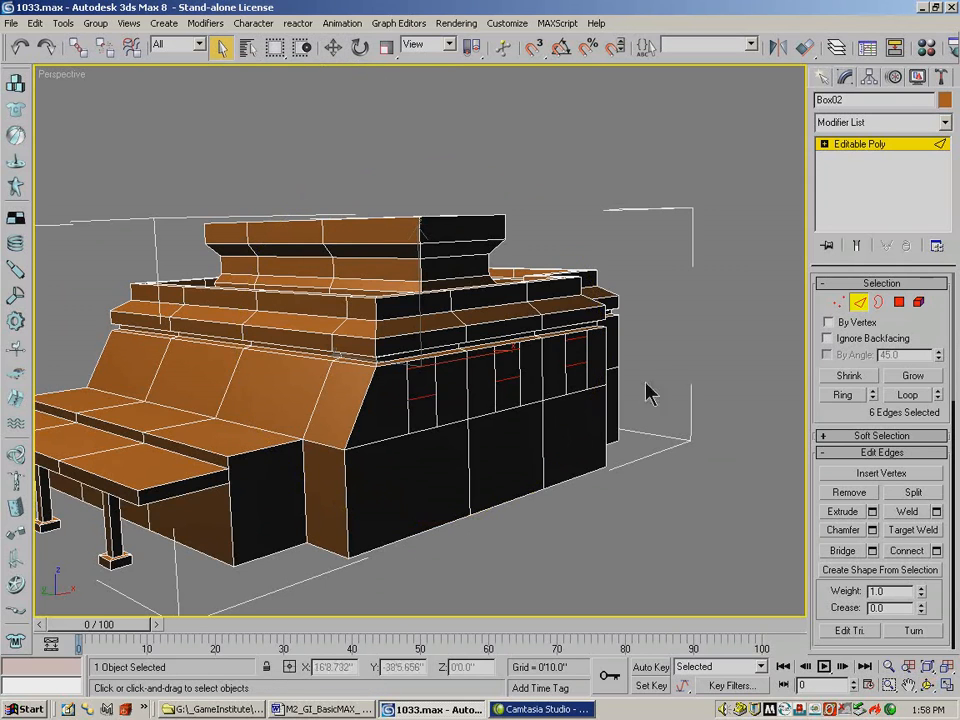
{"action": "left_click", "coordinate": [899, 301]}
{"action": "left_click", "coordinate": [577, 355]}
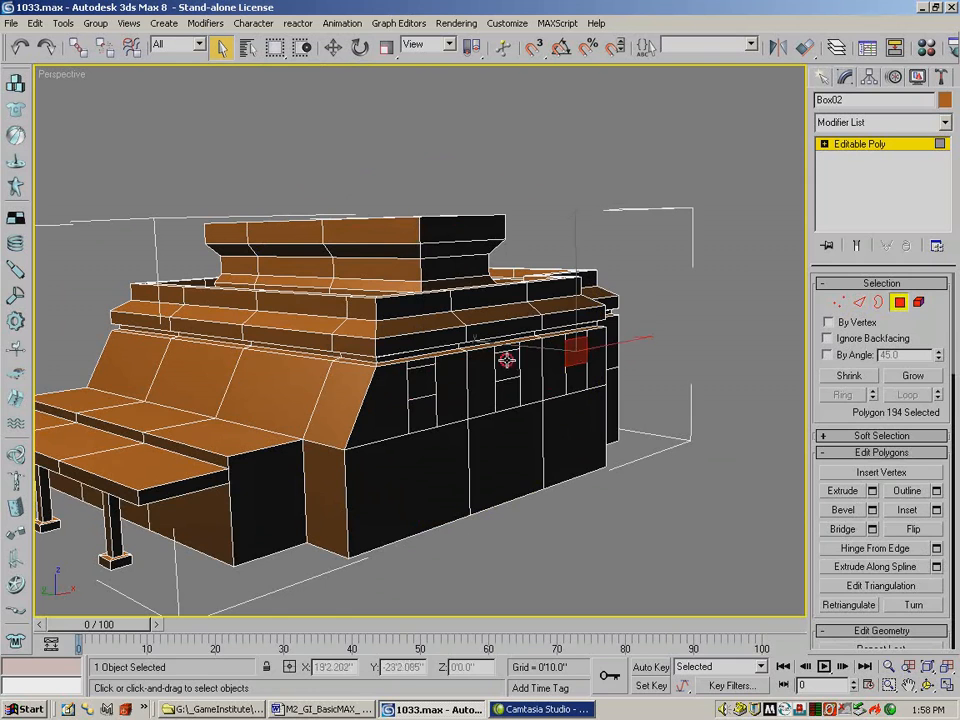
{"action": "left_click", "coordinate": [506, 361], "text": "ctrl"}
{"action": "left_click", "coordinate": [423, 384], "text": "ctrl"}
{"action": "left_click", "coordinate": [872, 510]}
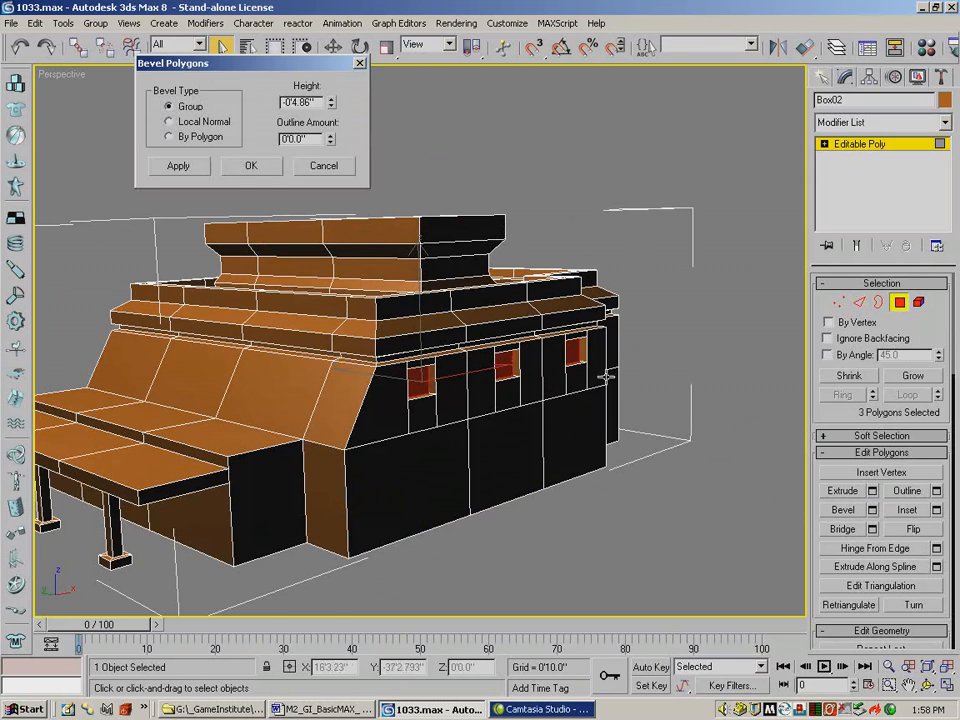
Step: Try a bevel height of -0'0.049" with an outline amount of about -0'1.56", and reset the outline to 0
{"action": "left_click_drag", "start_coordinate": [330, 110], "coordinate": [295, 12]}
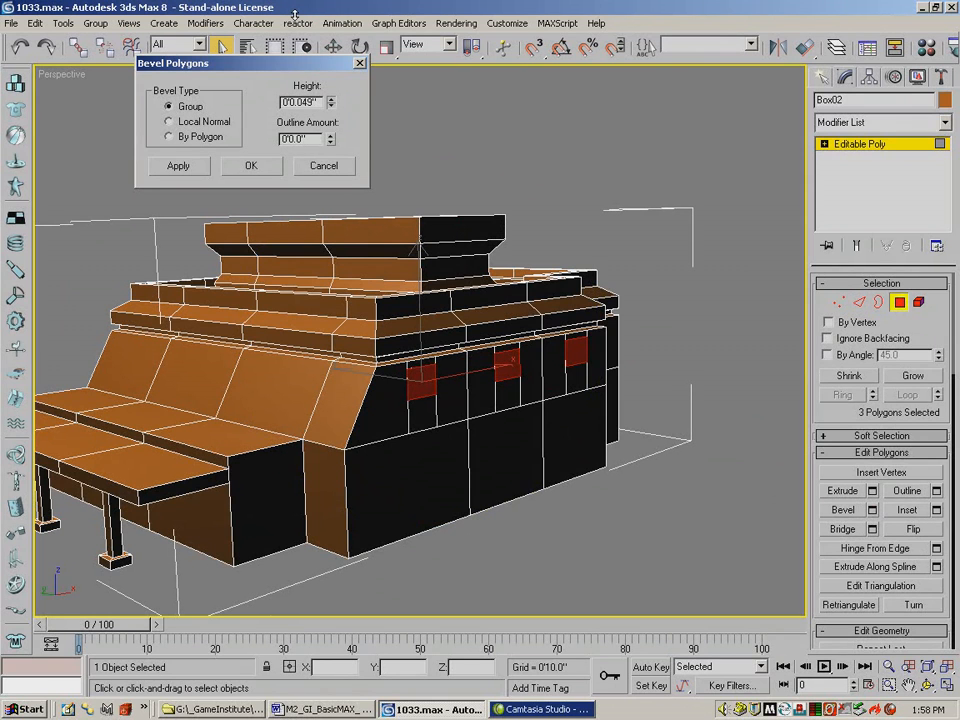
{"action": "left_click_drag", "start_coordinate": [295, 12], "coordinate": [295, 12]}
{"action": "left_click_drag", "start_coordinate": [333, 140], "coordinate": [343, 294]}
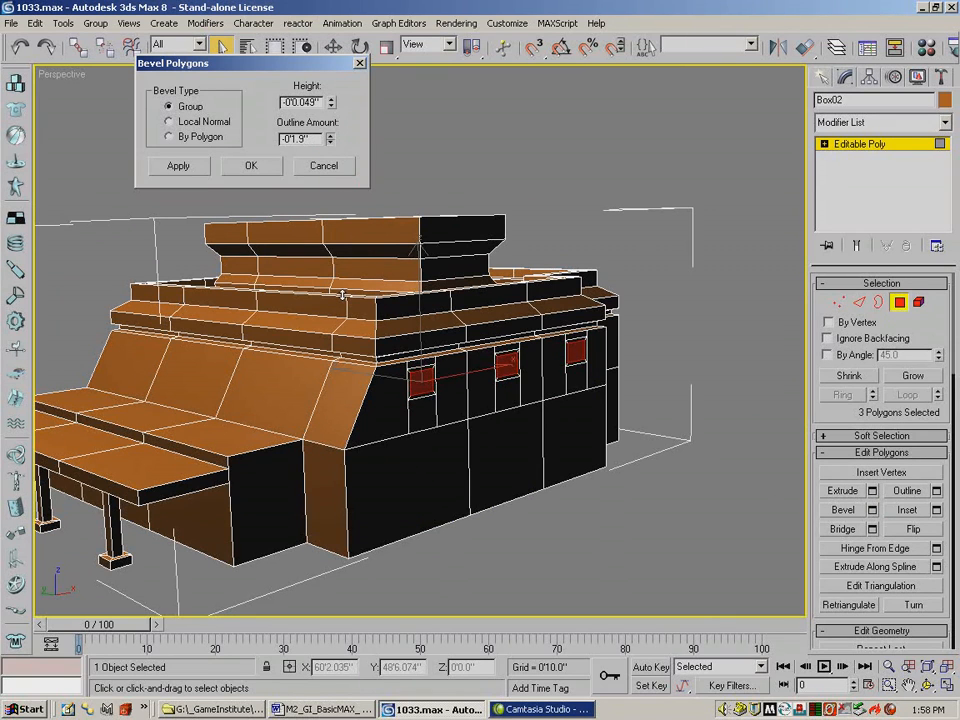
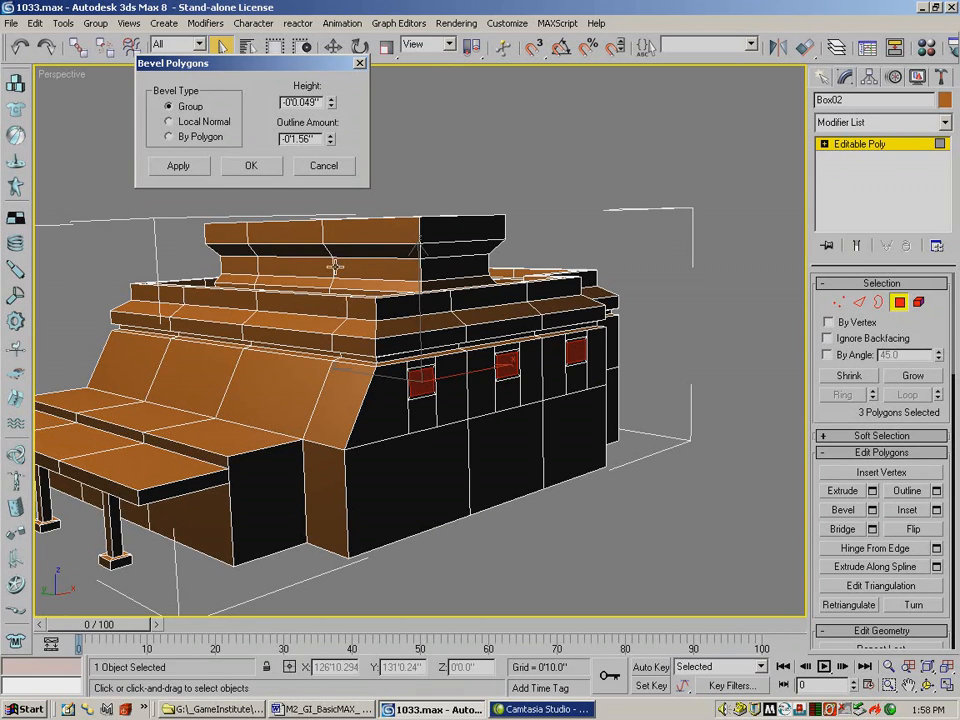
{"action": "left_click", "coordinate": [27, 48]}
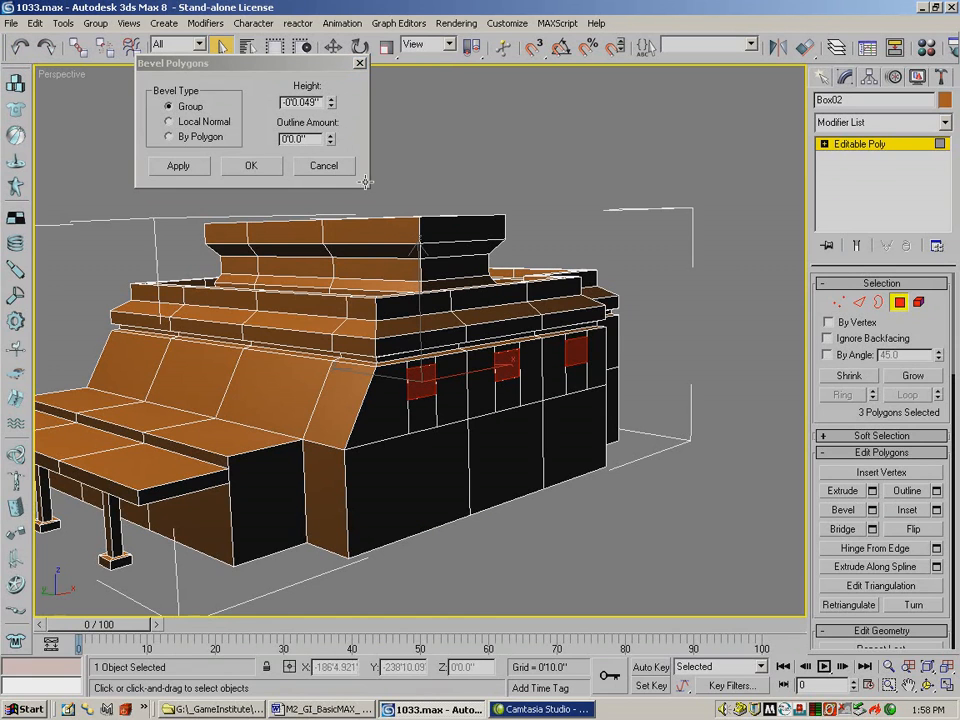
Step: Bevel the three polygons outward with height 1'1.017" and no outline, applying it three times to form segmented beams
{"action": "left_click_drag", "start_coordinate": [333, 103], "coordinate": [380, 48]}
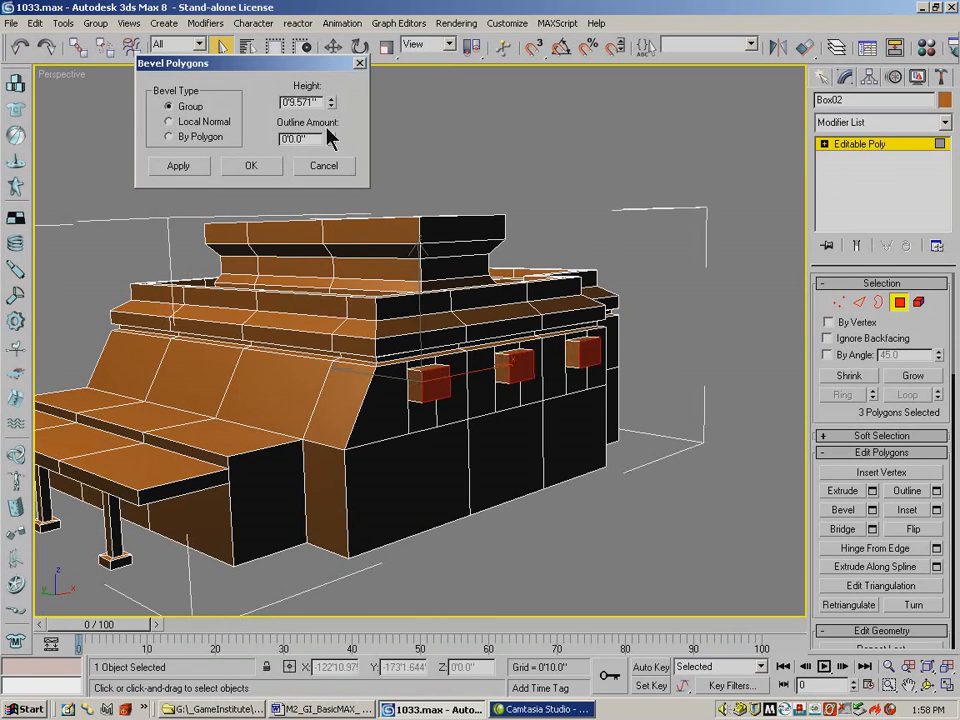
{"action": "left_click_drag", "start_coordinate": [332, 102], "coordinate": [326, 67]}
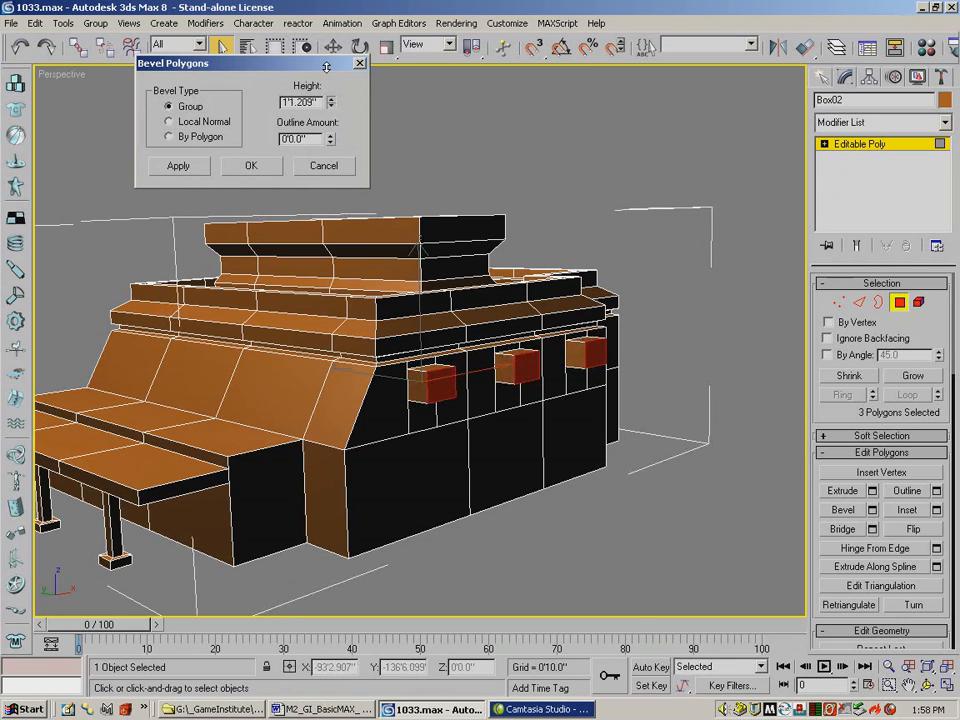
{"action": "left_click", "coordinate": [928, 686]}
{"action": "left_click_drag", "start_coordinate": [472, 416], "coordinate": [439, 182]}
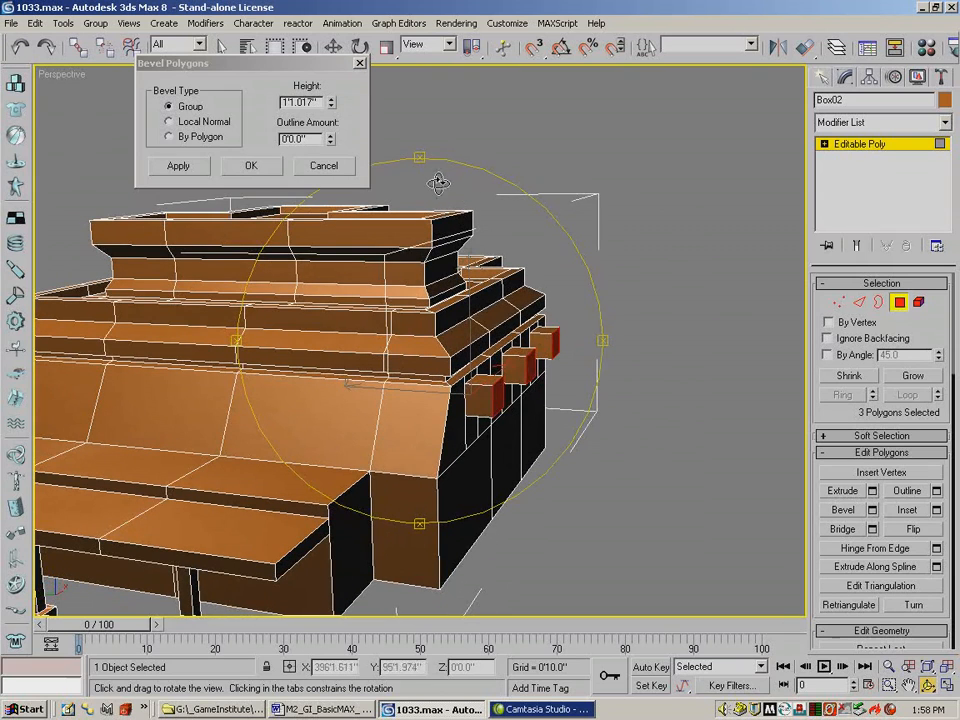
{"action": "left_click", "coordinate": [188, 167]}
{"action": "left_click", "coordinate": [193, 168]}
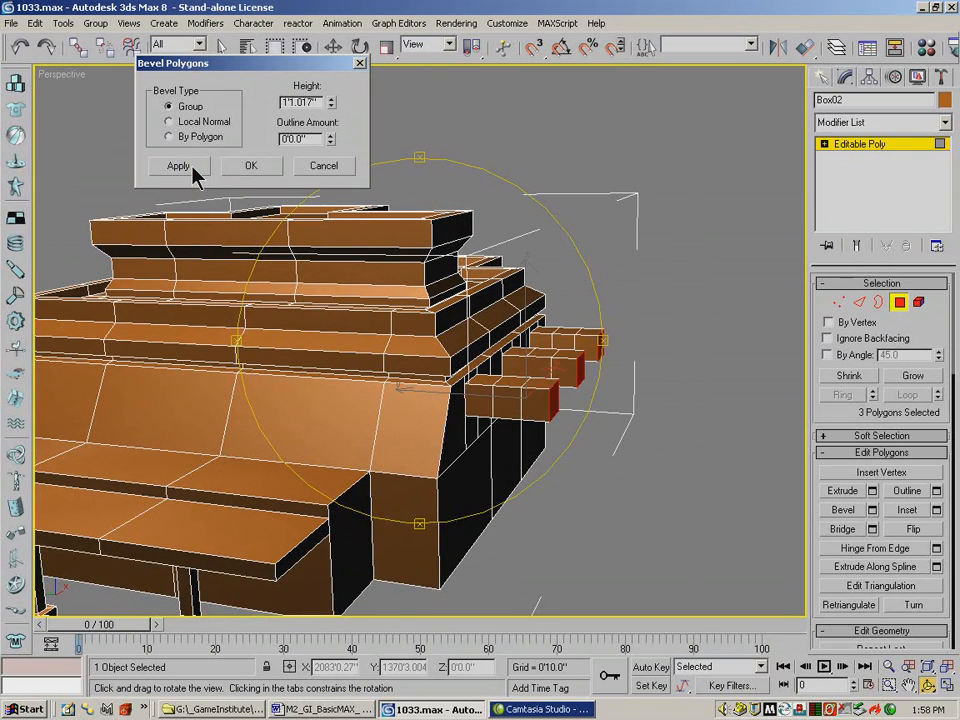
{"action": "left_click", "coordinate": [192, 168]}
Step: Extend the three beams with one much longer bevel segment and finish their ends with short segments 1'0.95" high
{"action": "left_click_drag", "start_coordinate": [333, 104], "coordinate": [318, 562]}
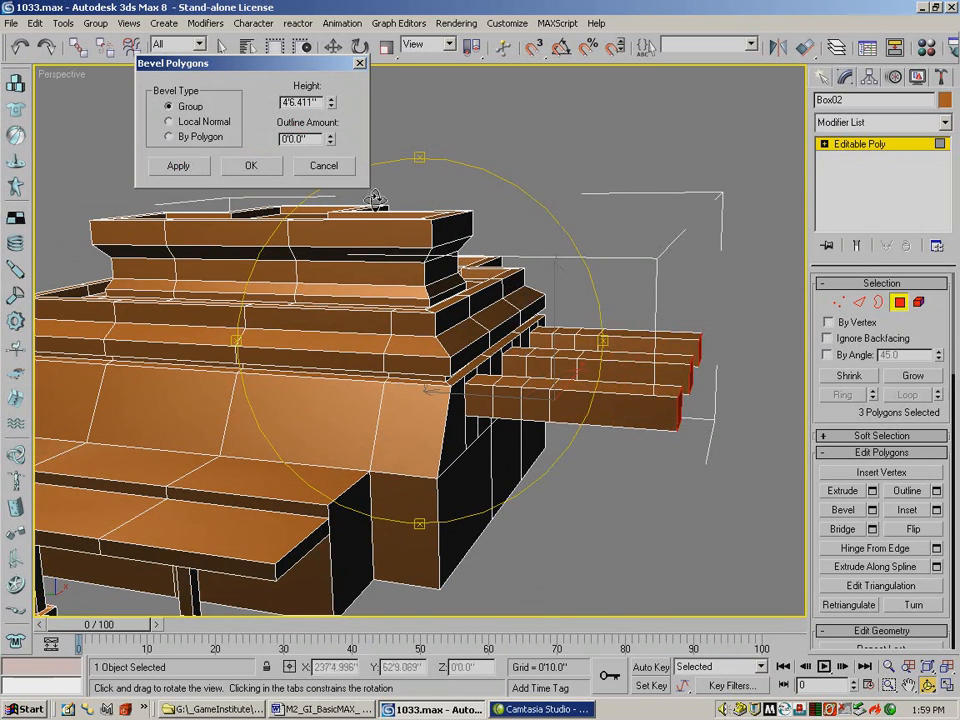
{"action": "left_click_drag", "start_coordinate": [332, 100], "coordinate": [337, 166]}
{"action": "left_click", "coordinate": [180, 166]}
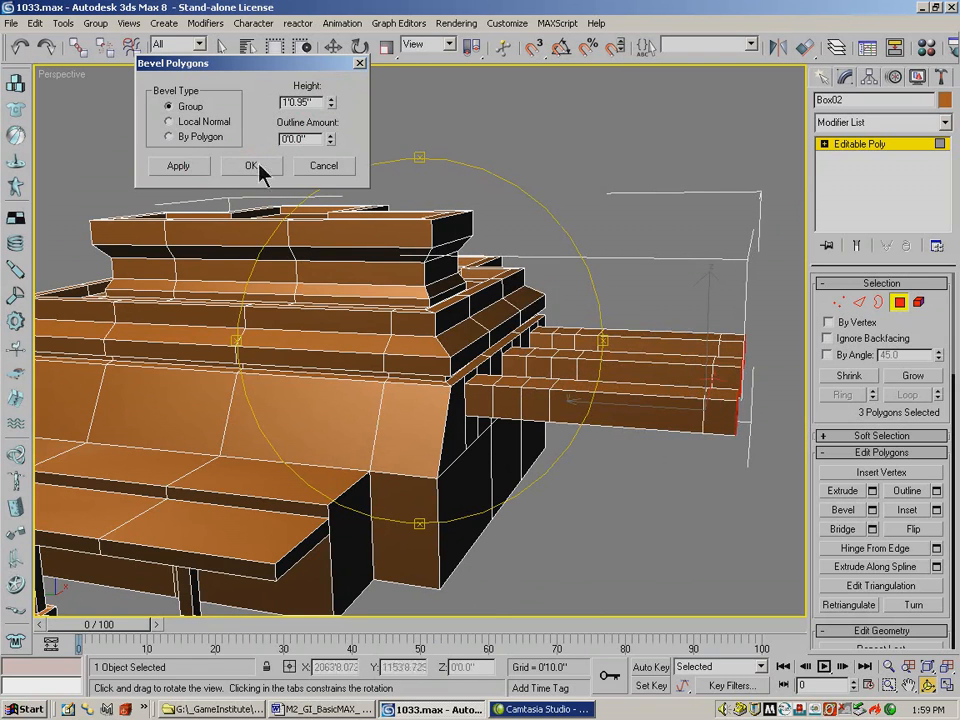
{"action": "left_click", "coordinate": [186, 169]}
{"action": "left_click", "coordinate": [186, 169]}
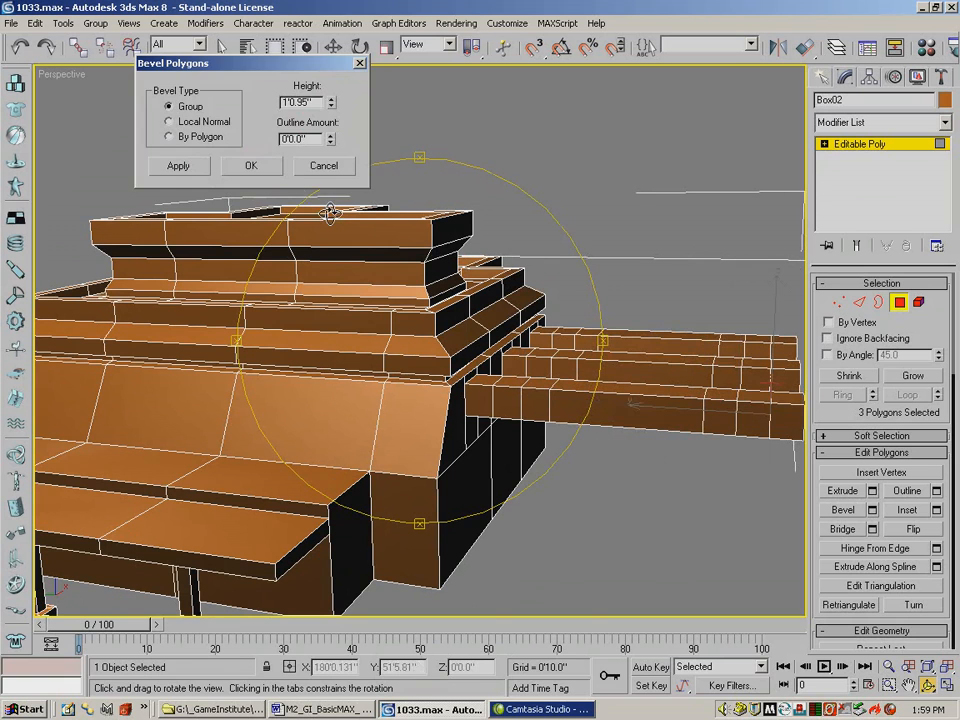
{"action": "left_click", "coordinate": [253, 168]}
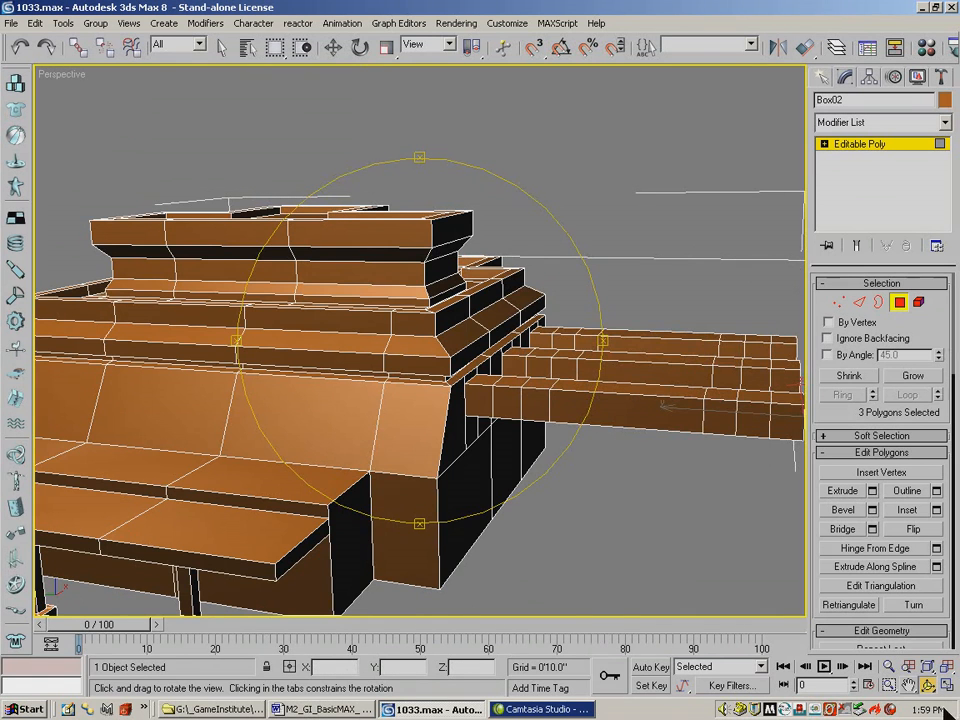
Step: Select all beam vertices beyond the first short segment in the Left view and rotate them so the beams slope down away from the wall
{"action": "left_click", "coordinate": [949, 685]}
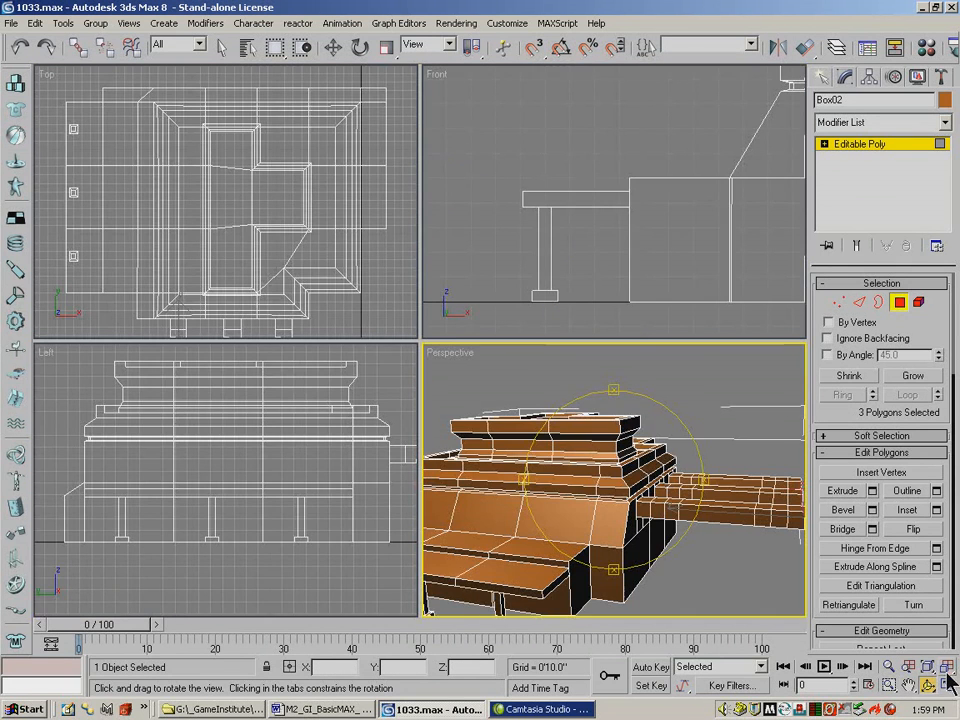
{"action": "left_click", "coordinate": [947, 668]}
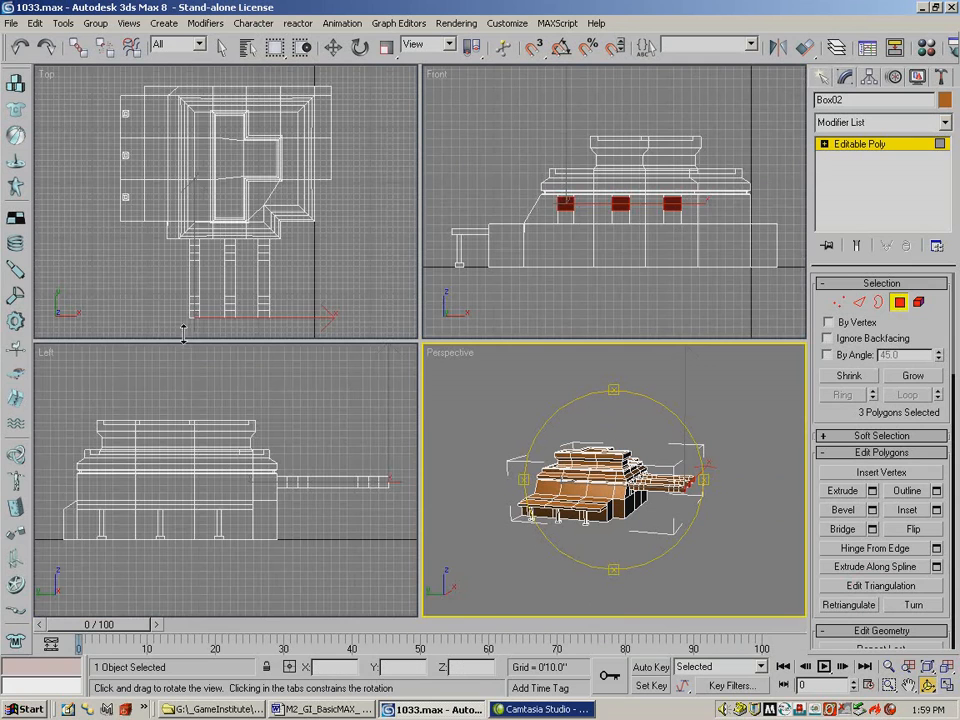
{"action": "left_click", "coordinate": [888, 685]}
{"action": "left_click_drag", "start_coordinate": [279, 432], "coordinate": [432, 548]}
{"action": "left_click", "coordinate": [947, 685]}
{"action": "left_click", "coordinate": [838, 301]}
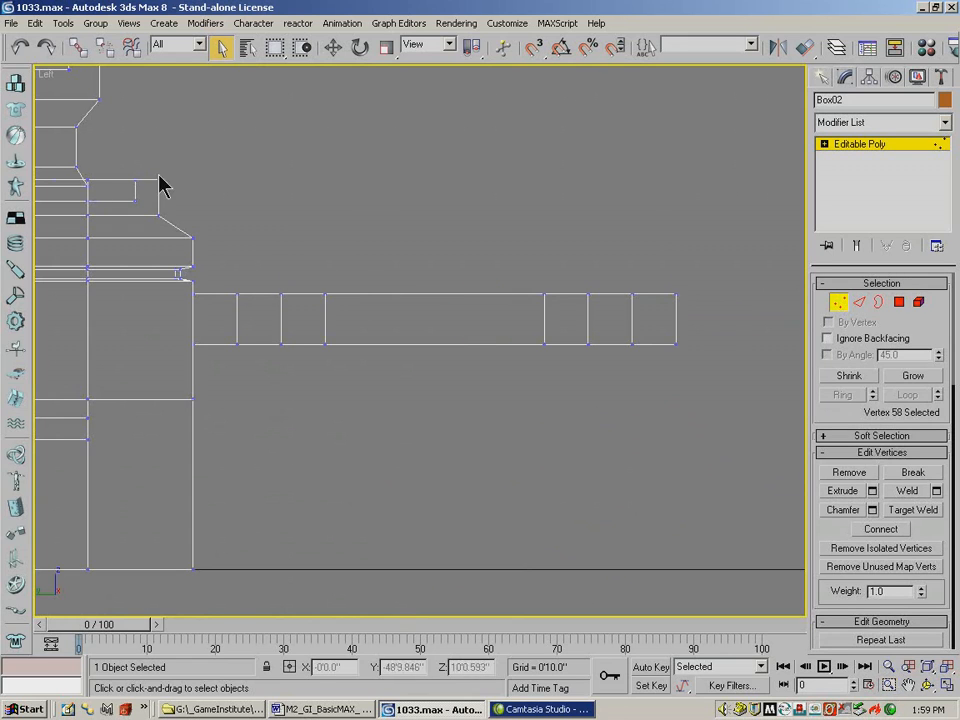
{"action": "left_click_drag", "start_coordinate": [268, 243], "coordinate": [769, 414]}
{"action": "left_click", "coordinate": [360, 48]}
{"action": "left_click_drag", "start_coordinate": [409, 285], "coordinate": [412, 232]}
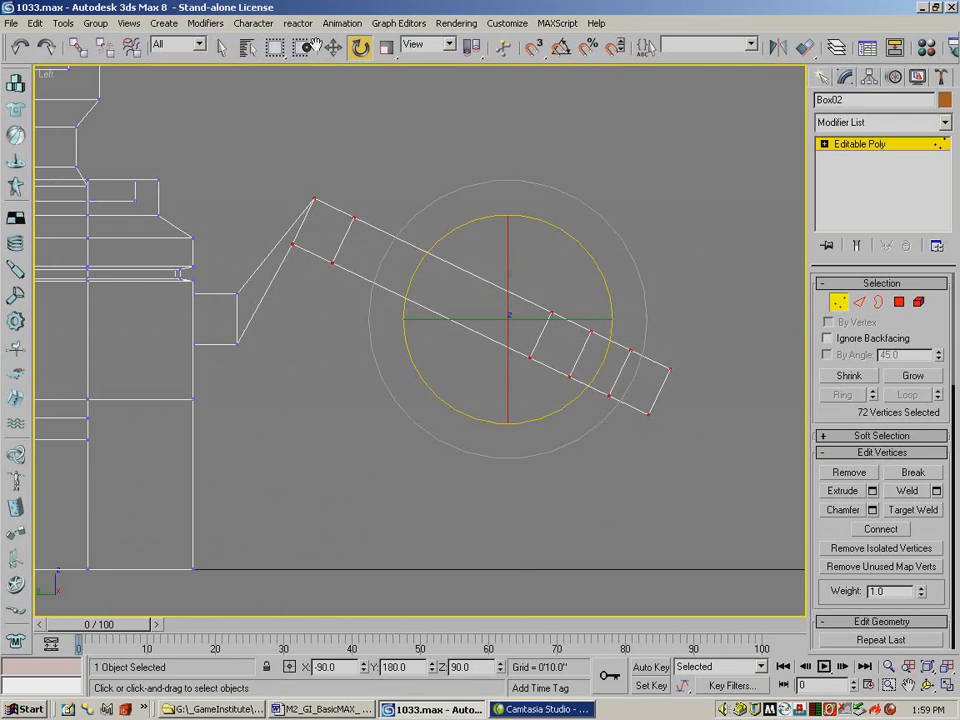
Step: Move the rotated beam vertices down and toward the wall until the beams' upper edge continues level from the first segment
{"action": "left_click", "coordinate": [333, 47]}
{"action": "left_click_drag", "start_coordinate": [315, 198], "coordinate": [310, 199]}
{"action": "left_click_drag", "start_coordinate": [508, 250], "coordinate": [507, 337]}
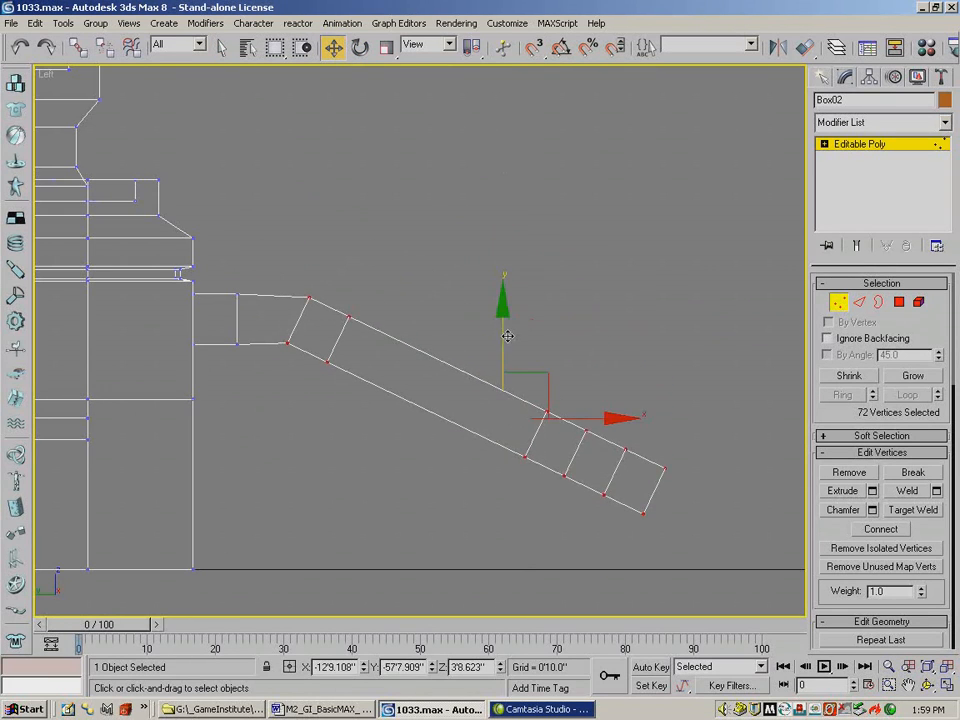
{"action": "left_click_drag", "start_coordinate": [584, 418], "coordinate": [532, 418]}
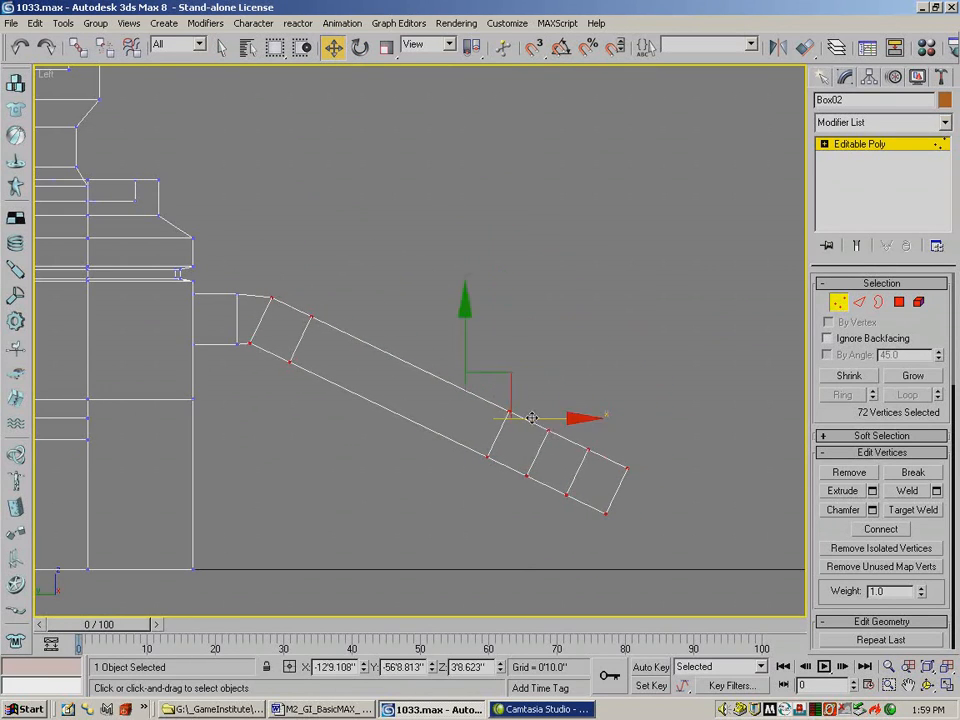
{"action": "left_click_drag", "start_coordinate": [466, 321], "coordinate": [468, 316]}
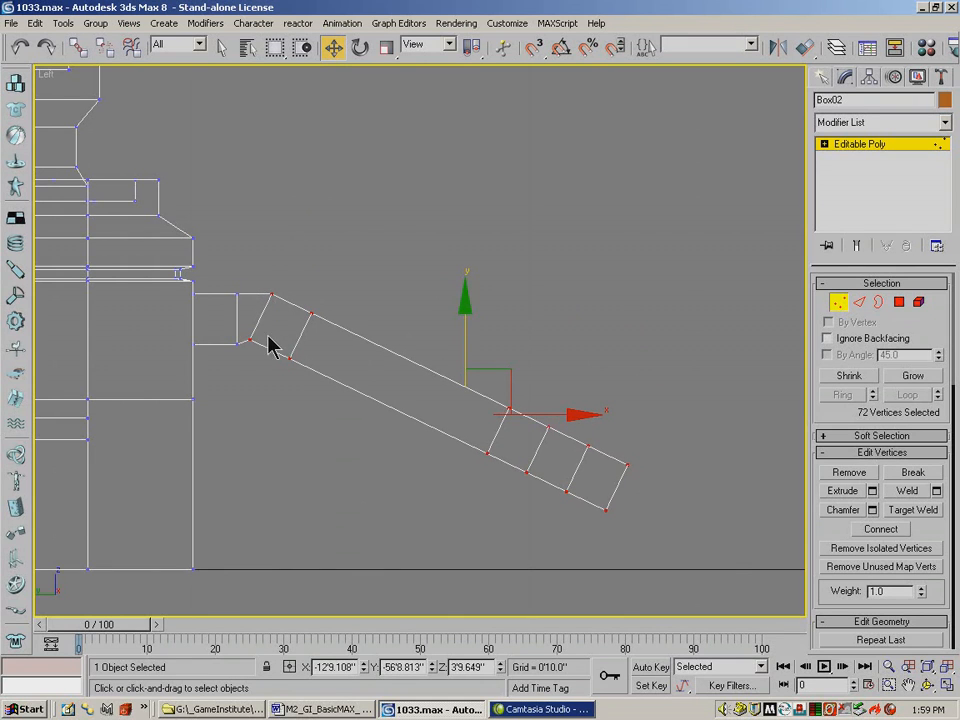
Step: Select the beam vertices beyond the second short bend segment, rotate them to a steeper downward slope, and activate the Move tool
{"action": "left_click_drag", "start_coordinate": [285, 296], "coordinate": [606, 510]}
{"action": "left_click", "coordinate": [360, 47]}
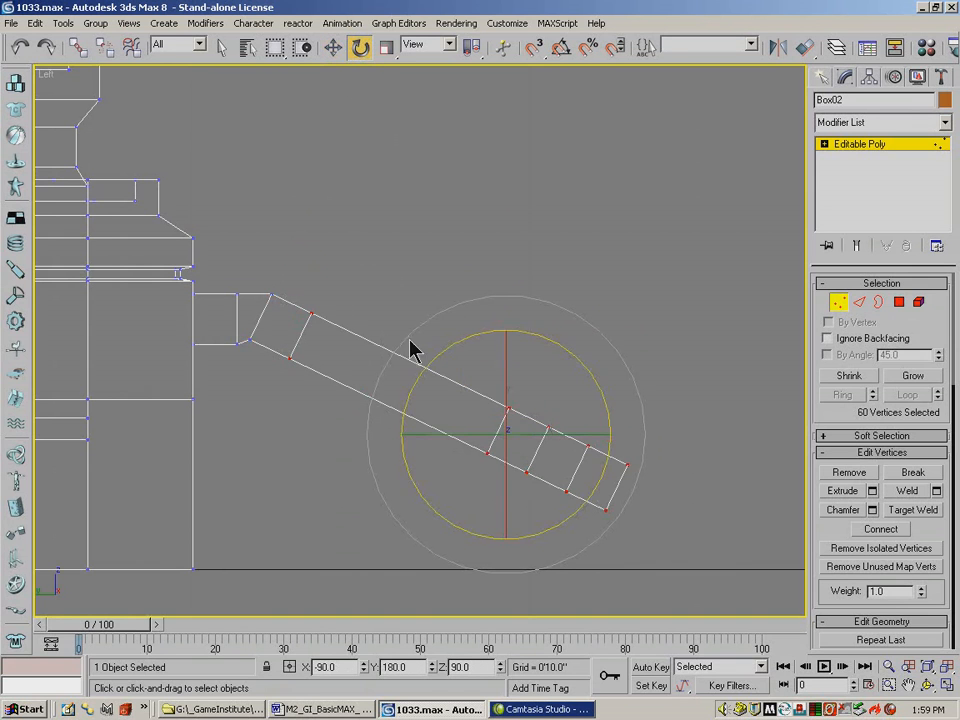
{"action": "left_click_drag", "start_coordinate": [454, 354], "coordinate": [490, 325]}
{"action": "left_click", "coordinate": [19, 47]}
{"action": "key", "text": "w"}
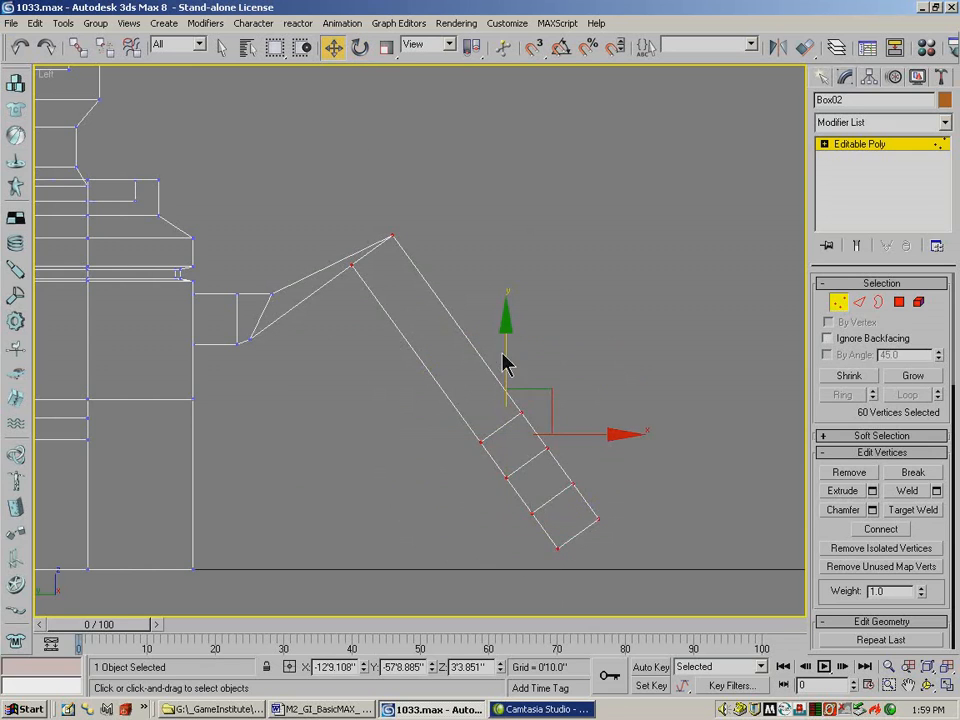
Step: Move the steeply rotated beam vertices down and toward the wall to close the gap at the second bend
{"action": "left_click_drag", "start_coordinate": [540, 404], "coordinate": [469, 487]}
{"action": "left_click_drag", "start_coordinate": [604, 418], "coordinate": [374, 685]}
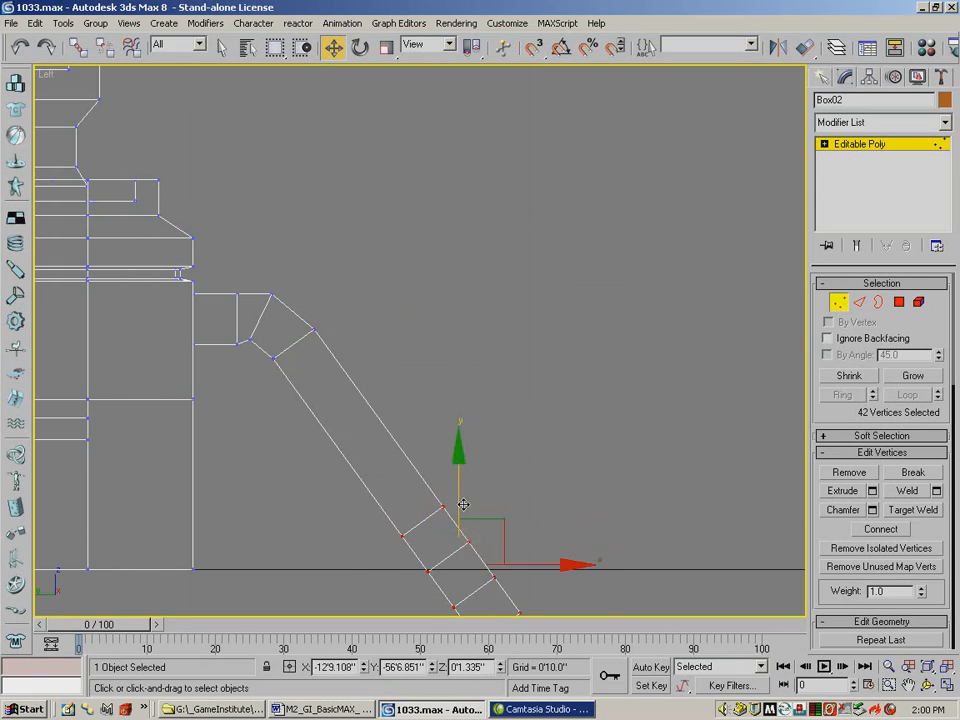
{"action": "left_click_drag", "start_coordinate": [503, 522], "coordinate": [470, 471]}
{"action": "left_click", "coordinate": [19, 46]}
{"action": "left_click_drag", "start_coordinate": [364, 390], "coordinate": [662, 712]}
{"action": "left_click_drag", "start_coordinate": [498, 522], "coordinate": [462, 468]}
{"action": "left_click", "coordinate": [19, 46]}
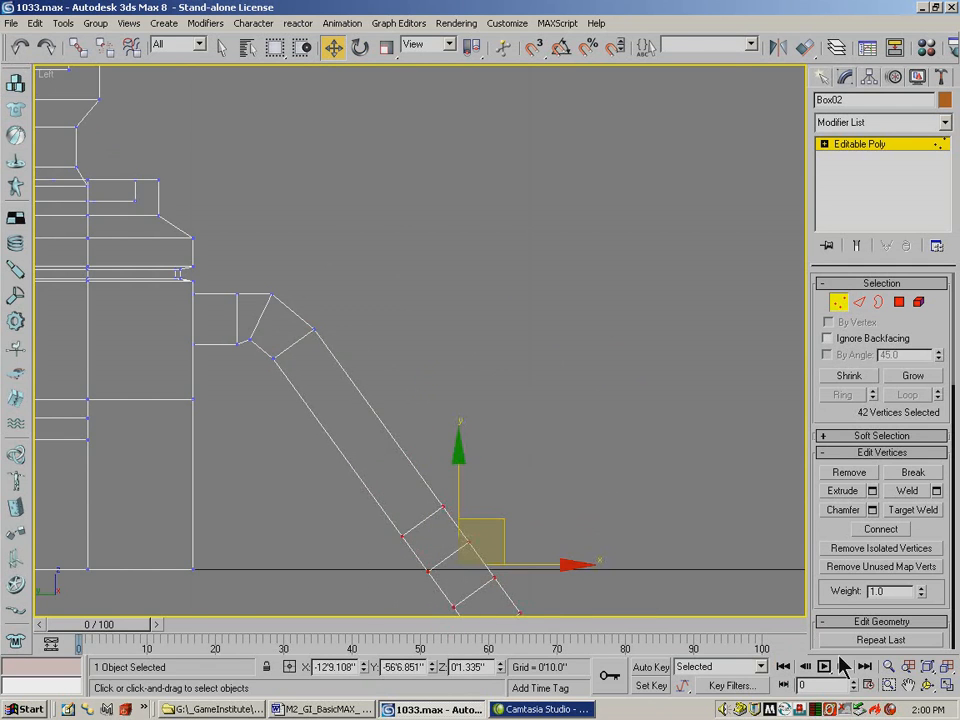
Step: Select the vertices of the beams' short end segments in the Left view and move them up along the slope to the ground line
{"action": "left_click", "coordinate": [930, 667]}
{"action": "left_click_drag", "start_coordinate": [461, 178], "coordinate": [737, 530]}
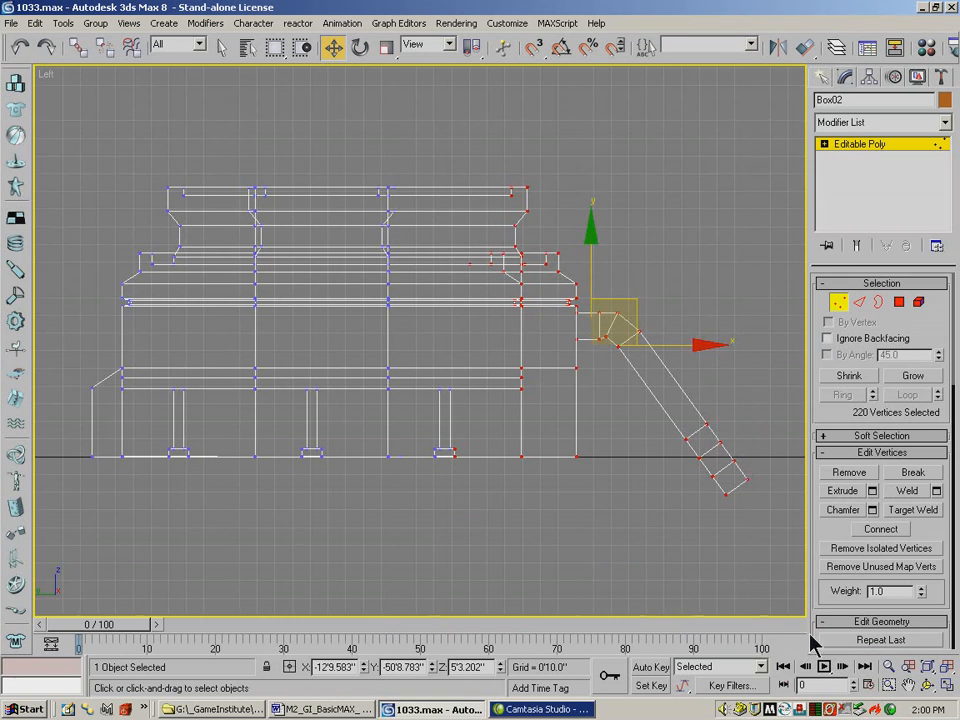
{"action": "left_click", "coordinate": [887, 685]}
{"action": "left_click_drag", "start_coordinate": [484, 189], "coordinate": [794, 551]}
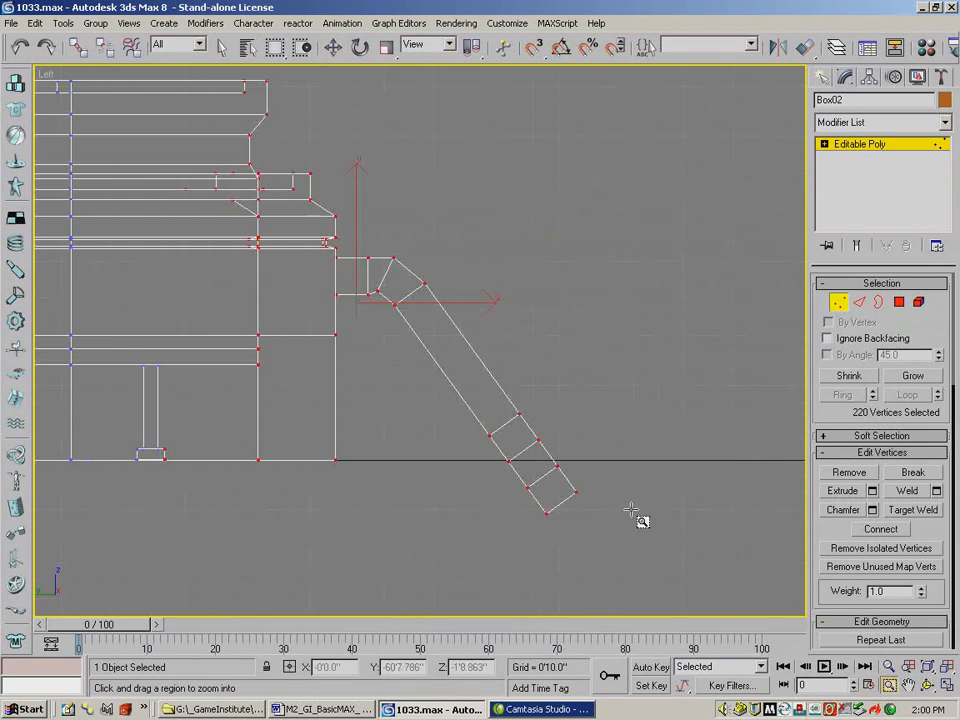
{"action": "left_click", "coordinate": [333, 47]}
{"action": "left_click", "coordinate": [591, 388]}
{"action": "left_click_drag", "start_coordinate": [628, 358], "coordinate": [452, 615]}
{"action": "left_click_drag", "start_coordinate": [583, 420], "coordinate": [549, 368]}
Step: Select the vertices of the beams' last two short segments and rotate them about -38° so those segments stand upright
{"action": "left_click", "coordinate": [359, 47]}
{"action": "left_click", "coordinate": [664, 392]}
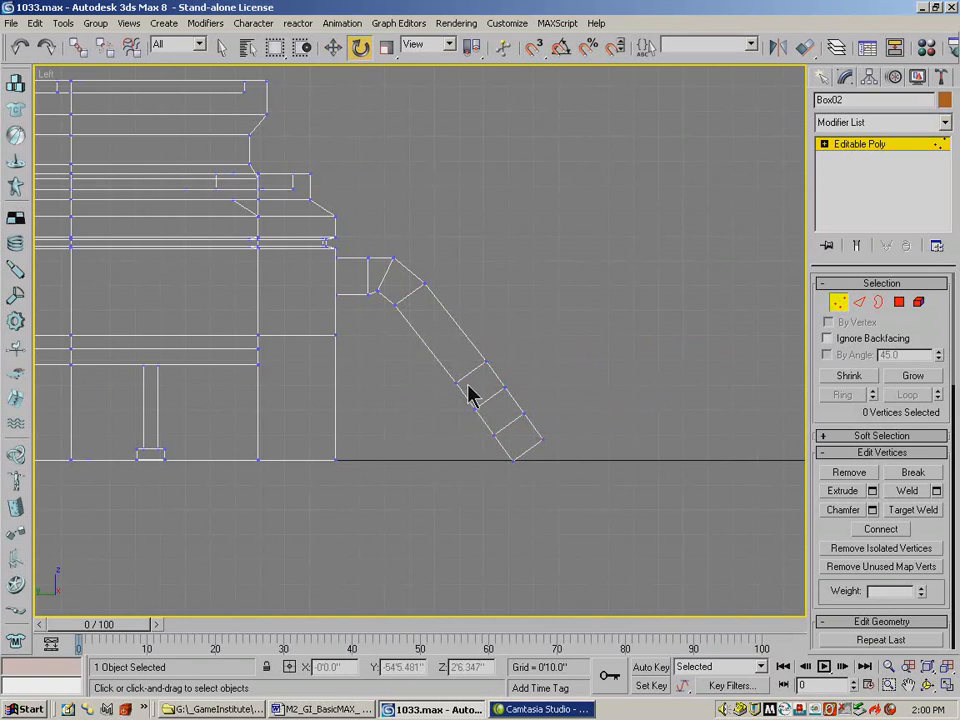
{"action": "left_click_drag", "start_coordinate": [441, 388], "coordinate": [612, 522]}
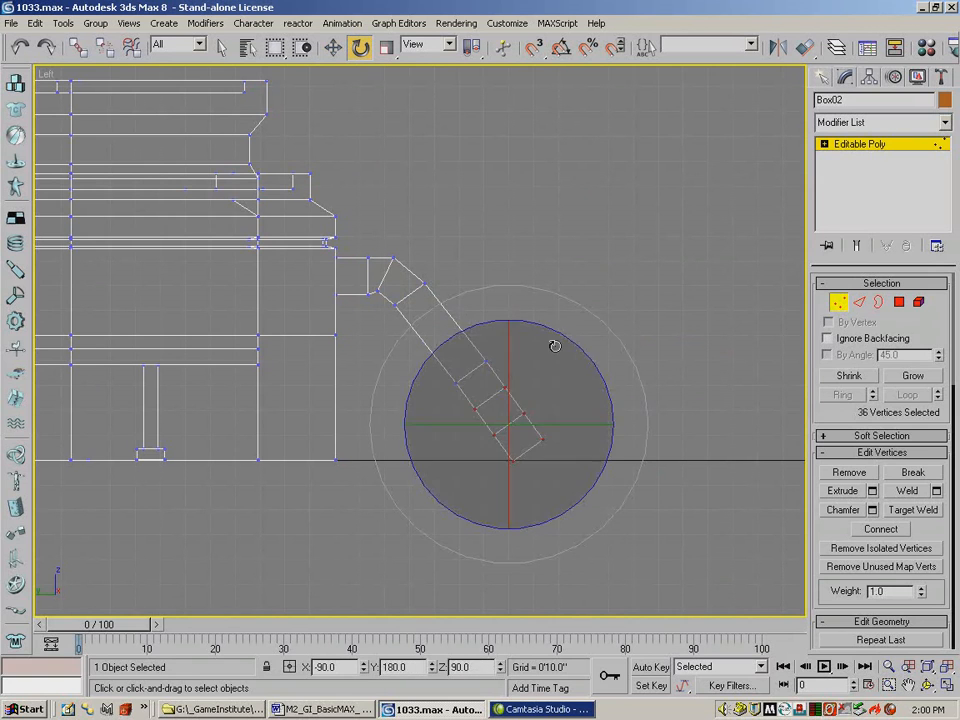
{"action": "left_click_drag", "start_coordinate": [561, 330], "coordinate": [597, 406]}
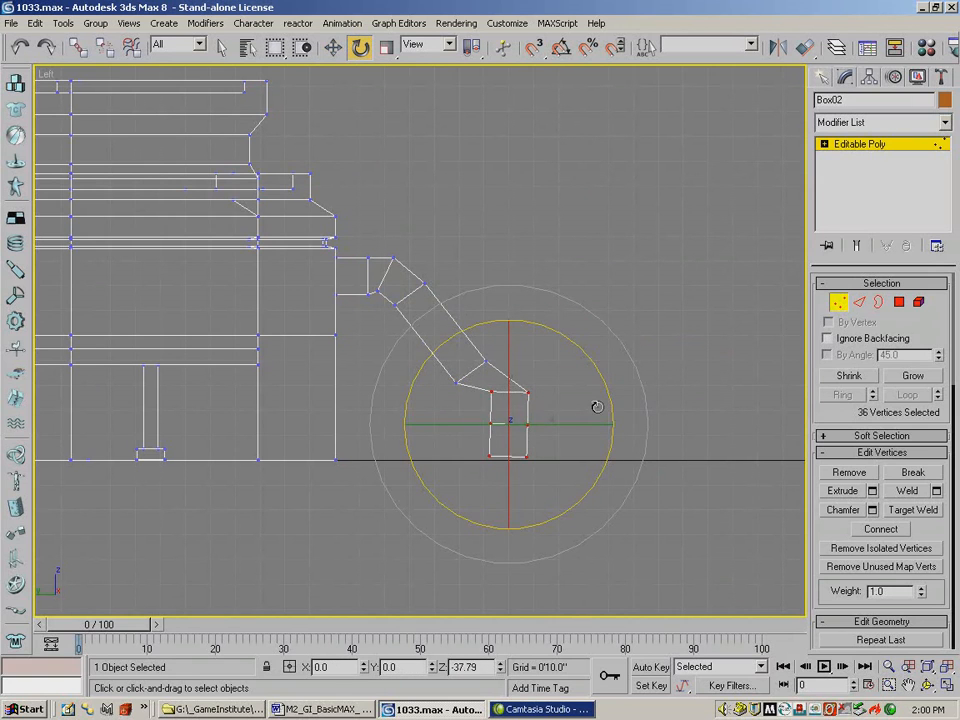
Step: Move the upright segments toward the wall and down onto the ground line, and pull their outer bottom vertices outward into flared feet
{"action": "left_click", "coordinate": [333, 47]}
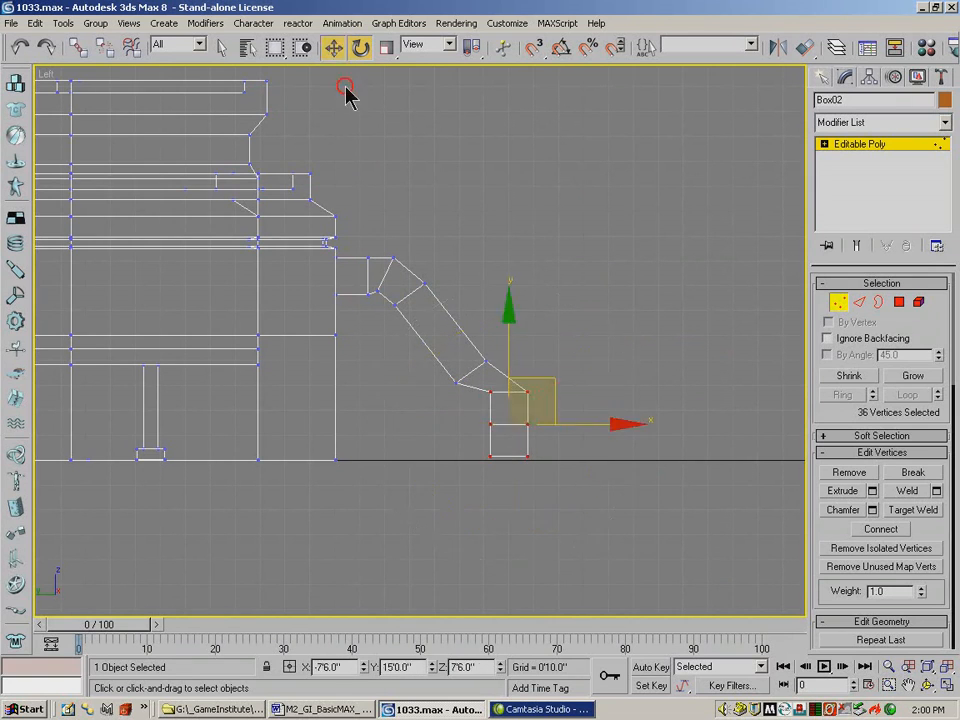
{"action": "left_click_drag", "start_coordinate": [576, 425], "coordinate": [543, 431]}
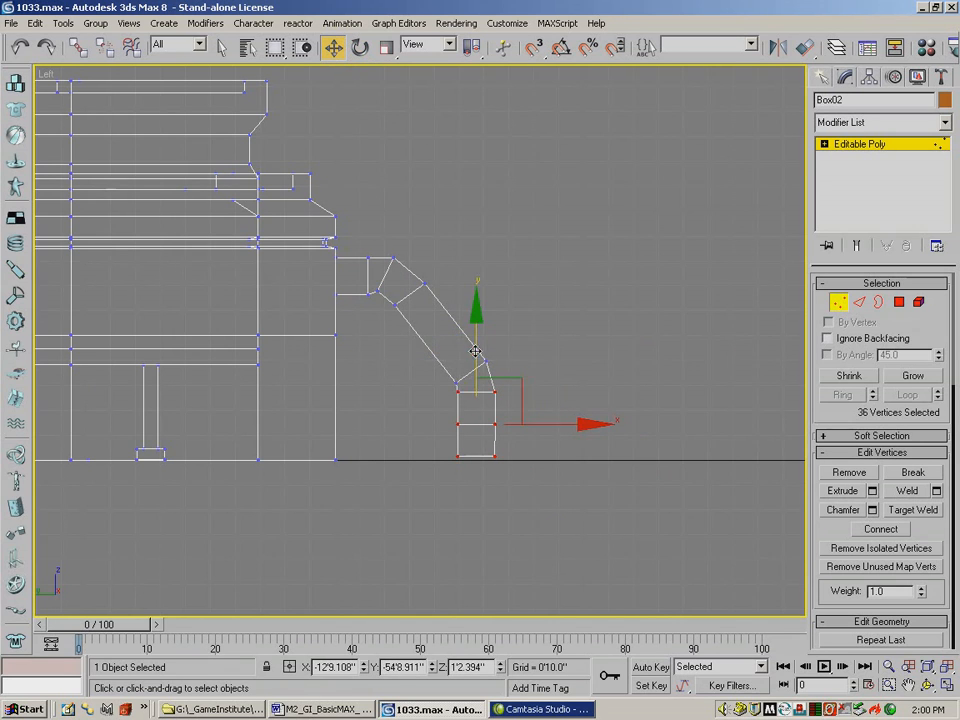
{"action": "left_click_drag", "start_coordinate": [476, 349], "coordinate": [472, 352]}
{"action": "left_click_drag", "start_coordinate": [534, 444], "coordinate": [580, 460]}
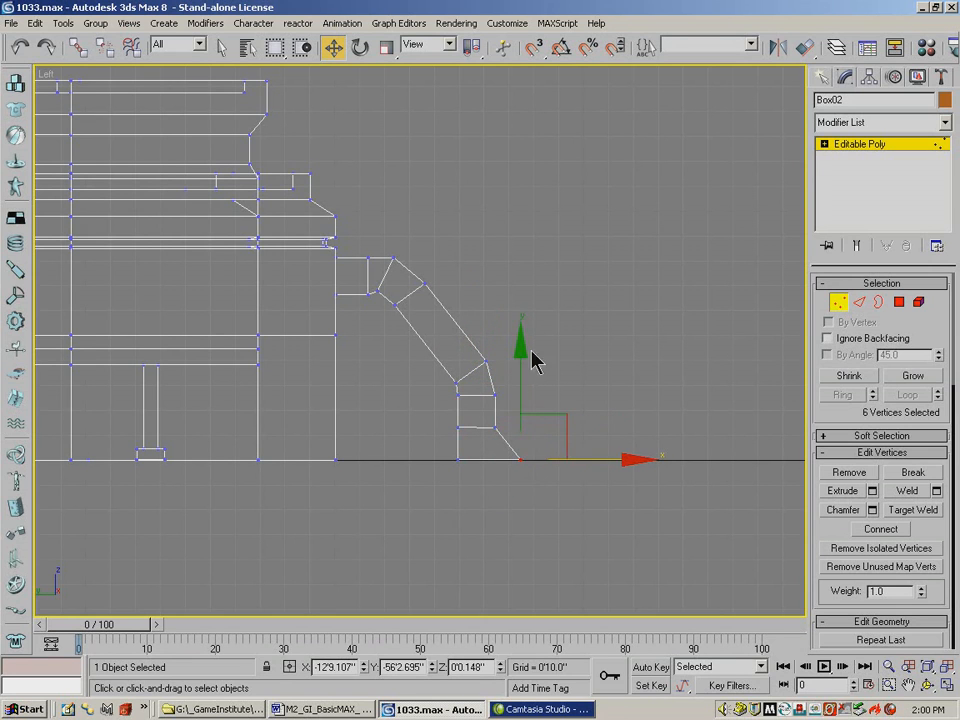
Step: Select the underside vertices at the beams' first bend and lower them level with the horizontal segment's underside
{"action": "left_click_drag", "start_coordinate": [372, 311], "coordinate": [386, 289]}
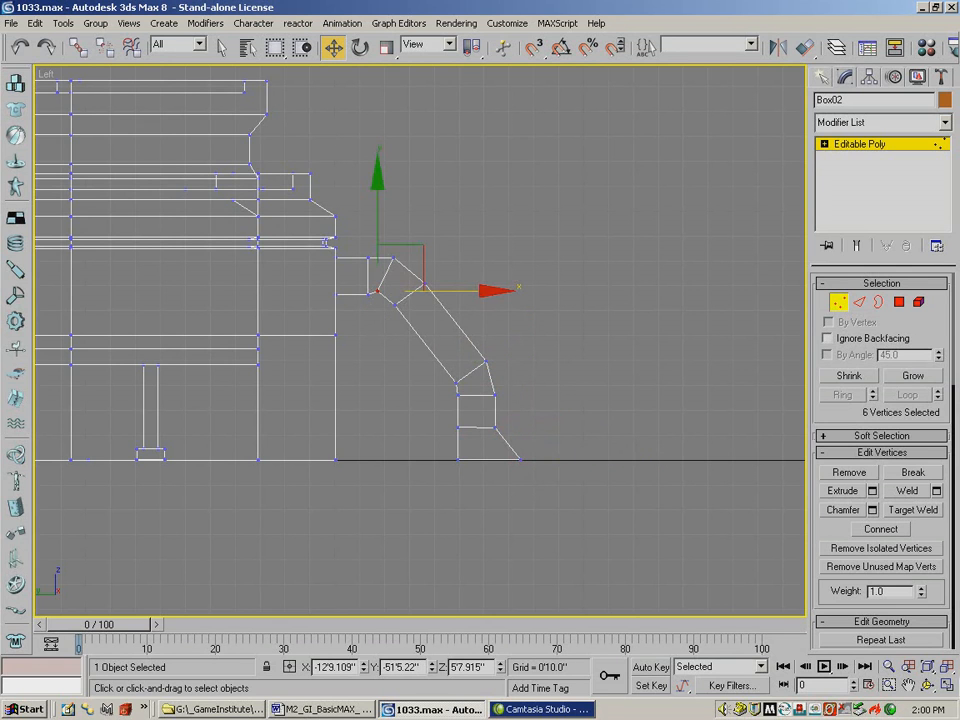
{"action": "left_click", "coordinate": [888, 686]}
{"action": "left_click_drag", "start_coordinate": [551, 210], "coordinate": [298, 506]}
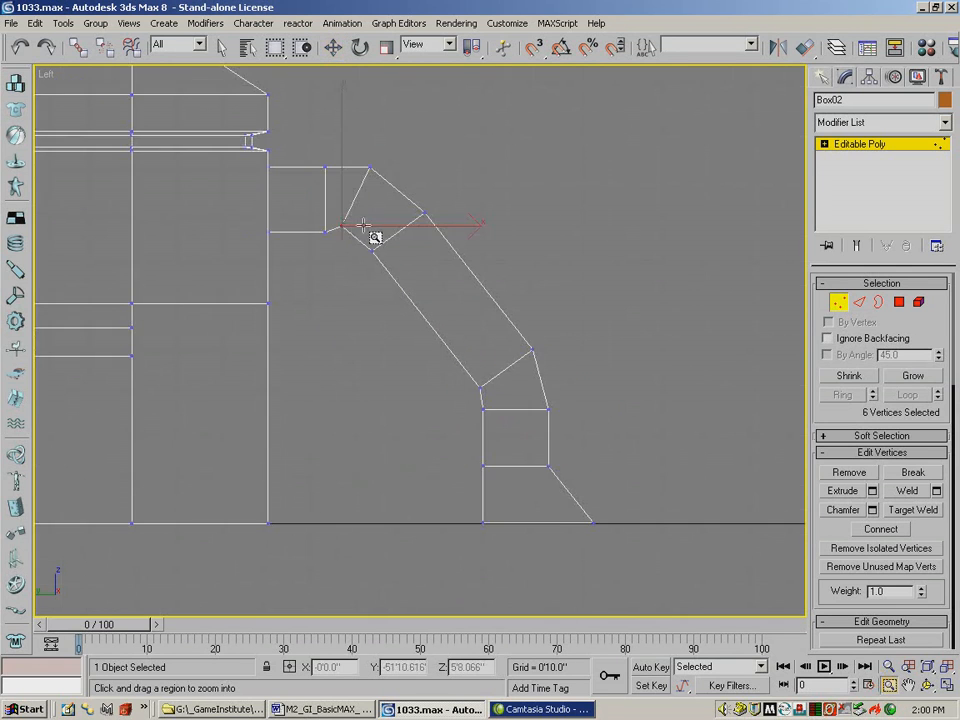
{"action": "right_click", "coordinate": [347, 240]}
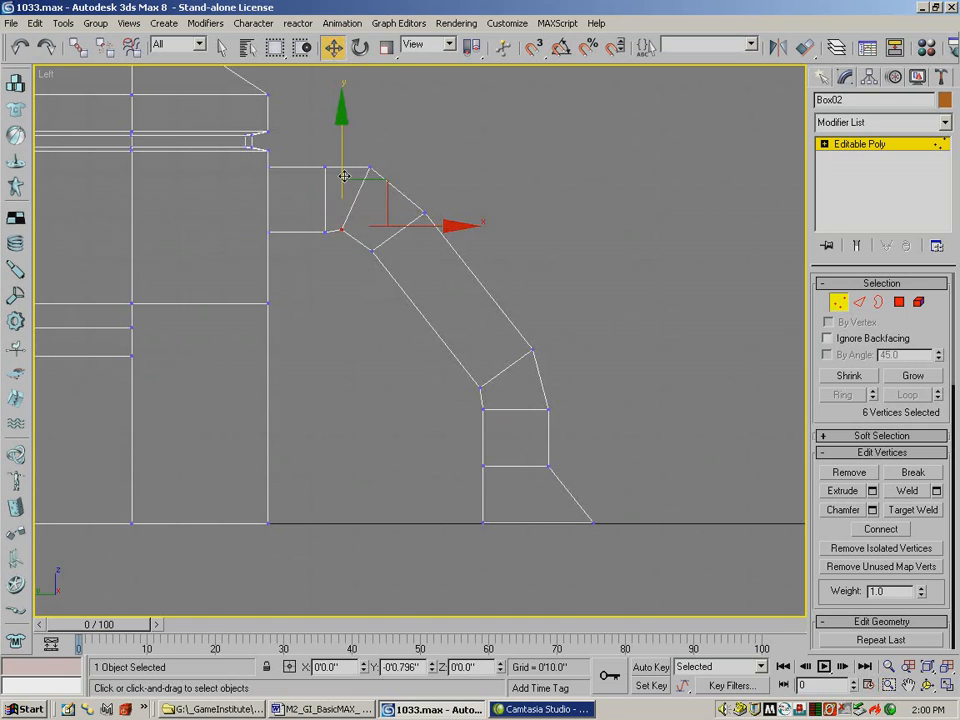
{"action": "left_click", "coordinate": [518, 276]}
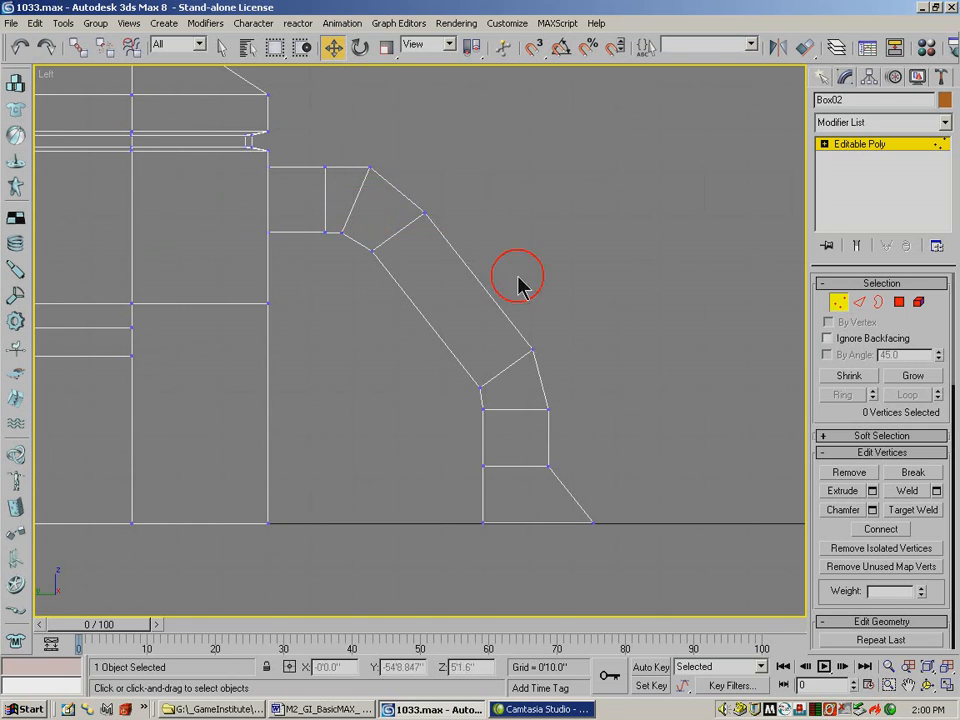
Step: Align the lower bend's inner vertices with the upright inner edge, and move its outer vertices slightly toward the wall
{"action": "left_click", "coordinate": [443, 374]}
{"action": "left_click_drag", "start_coordinate": [443, 374], "coordinate": [547, 386]}
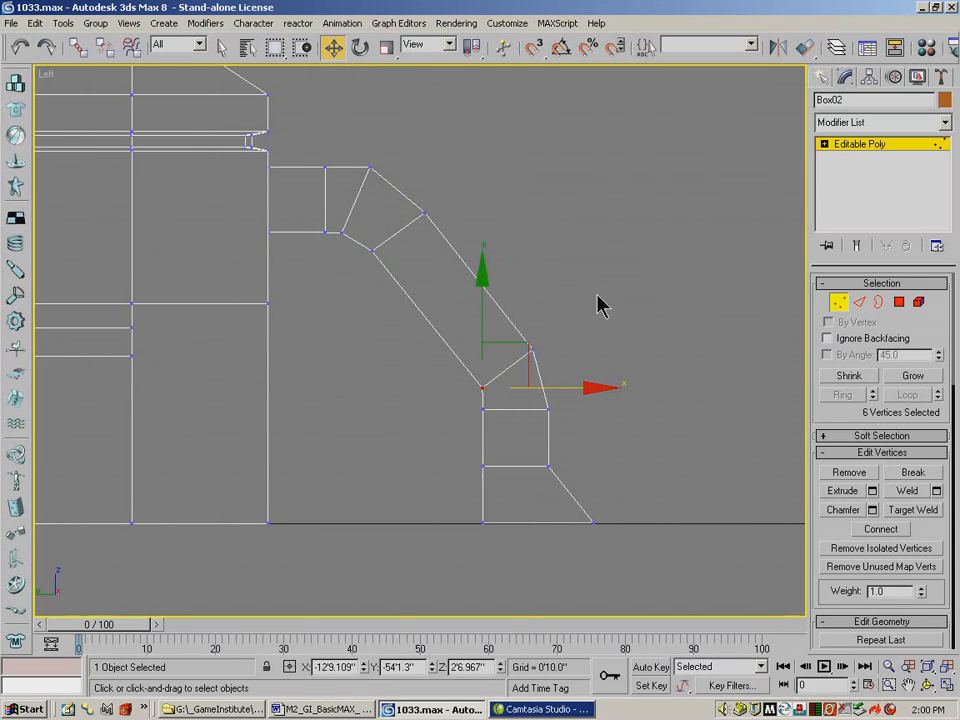
{"action": "left_click", "coordinate": [611, 267]}
{"action": "left_click_drag", "start_coordinate": [583, 319], "coordinate": [520, 360]}
{"action": "mouse_move", "coordinate": [583, 343]}
{"action": "left_mouse_down"}
{"action": "mouse_move", "coordinate": [606, 347]}
{"action": "mouse_move", "coordinate": [578, 348]}
{"action": "left_mouse_up"}
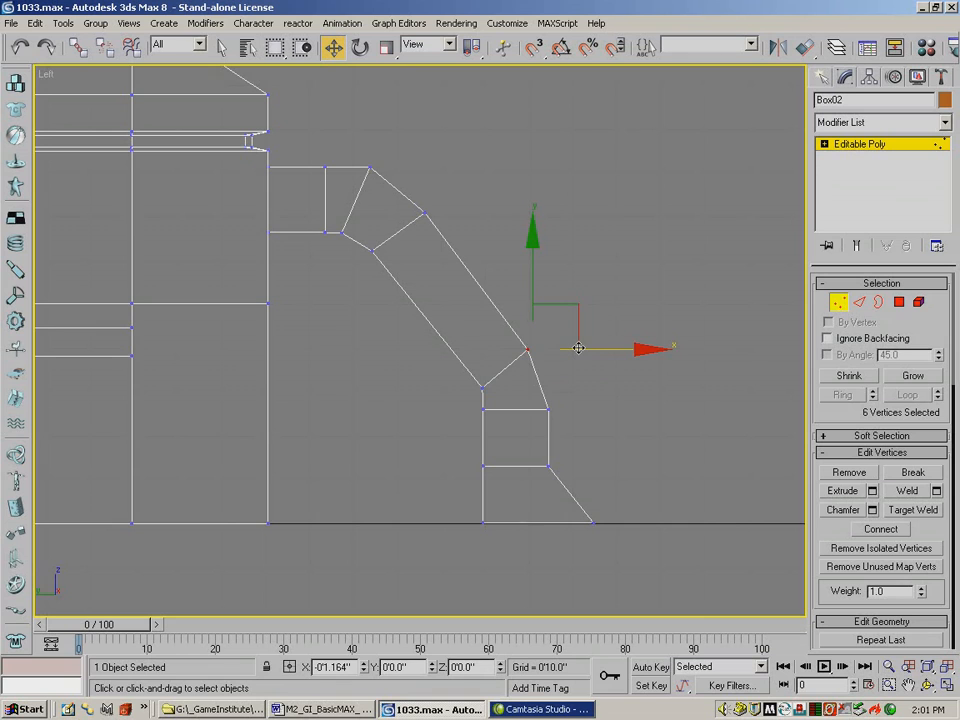
{"action": "left_click", "coordinate": [635, 214]}
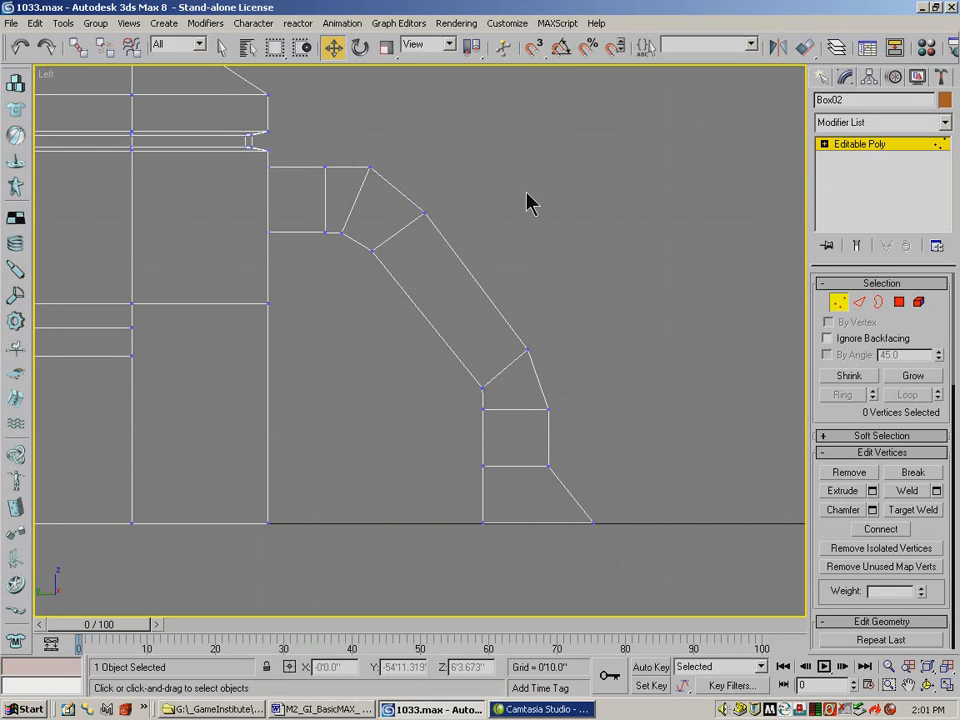
Step: Examine the three bent beams up close in the maximized Perspective view
{"action": "left_click", "coordinate": [927, 686]}
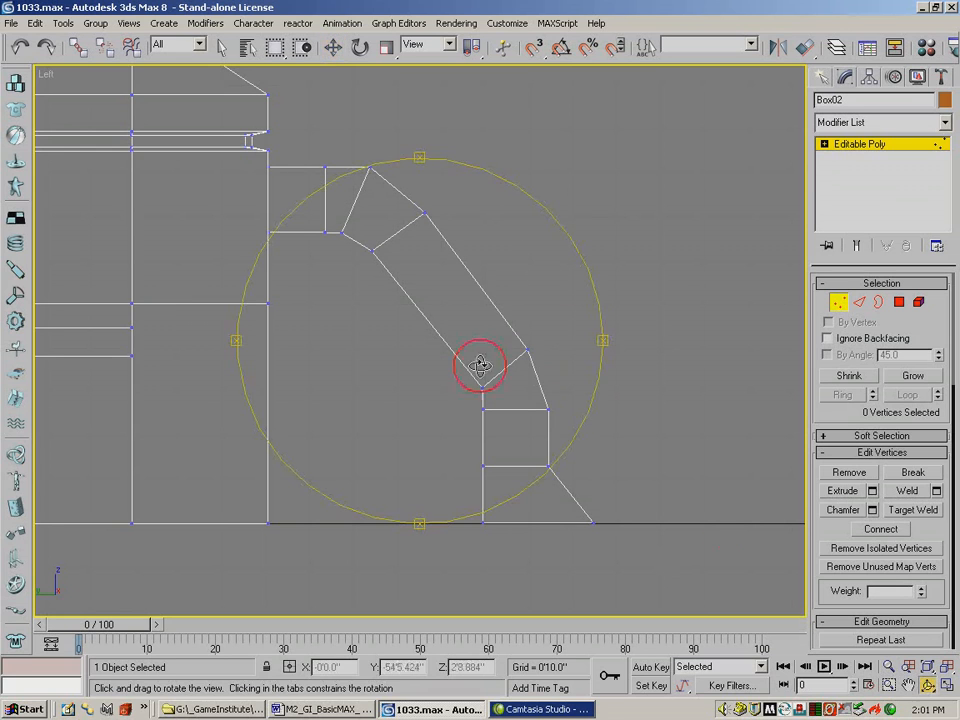
{"action": "left_click", "coordinate": [949, 686]}
{"action": "right_click", "coordinate": [679, 437]}
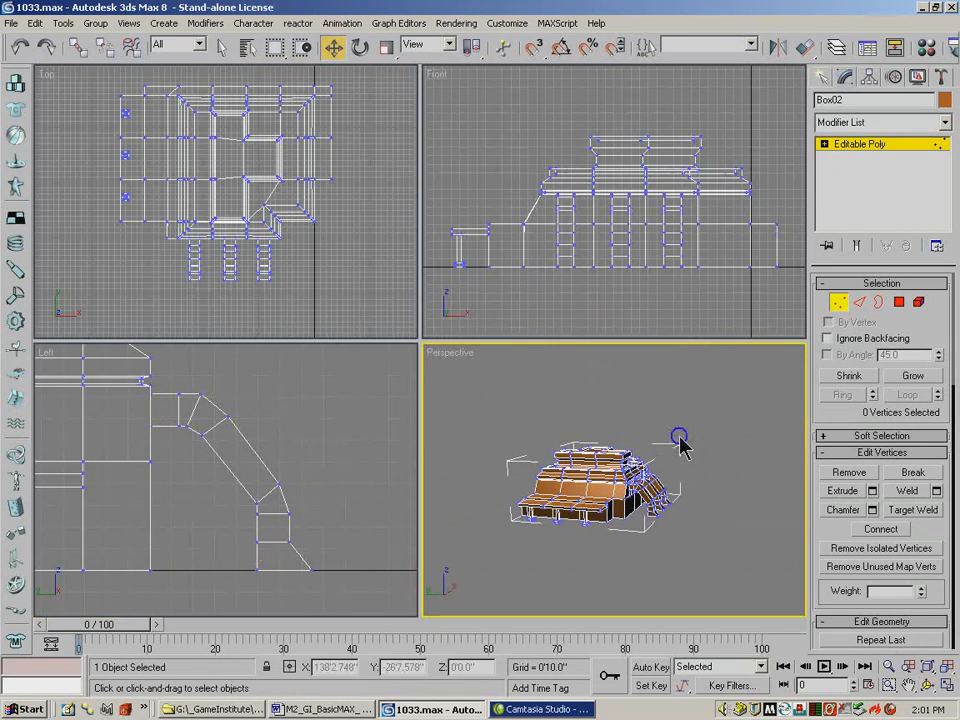
{"action": "left_click", "coordinate": [948, 684]}
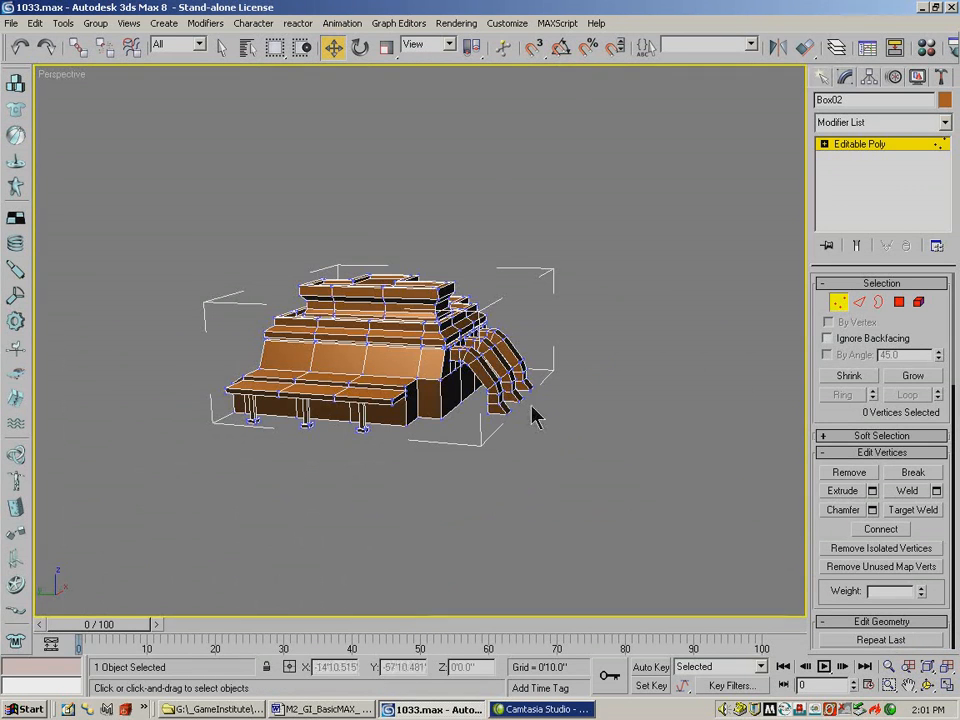
{"action": "left_click_drag", "start_coordinate": [484, 337], "coordinate": [466, 346]}
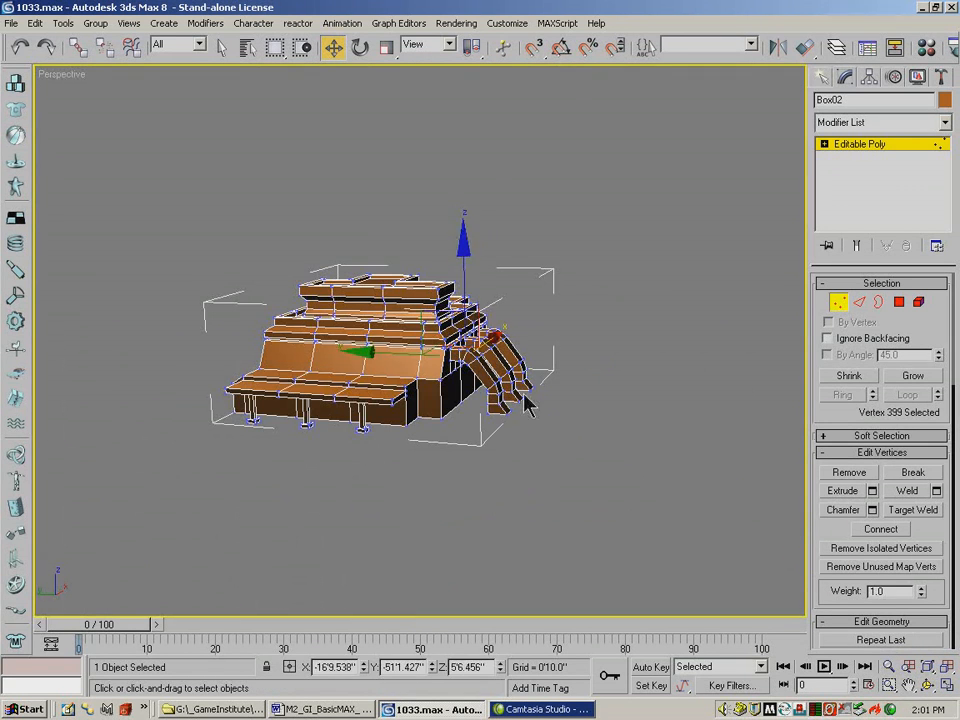
{"action": "left_click", "coordinate": [20, 46]}
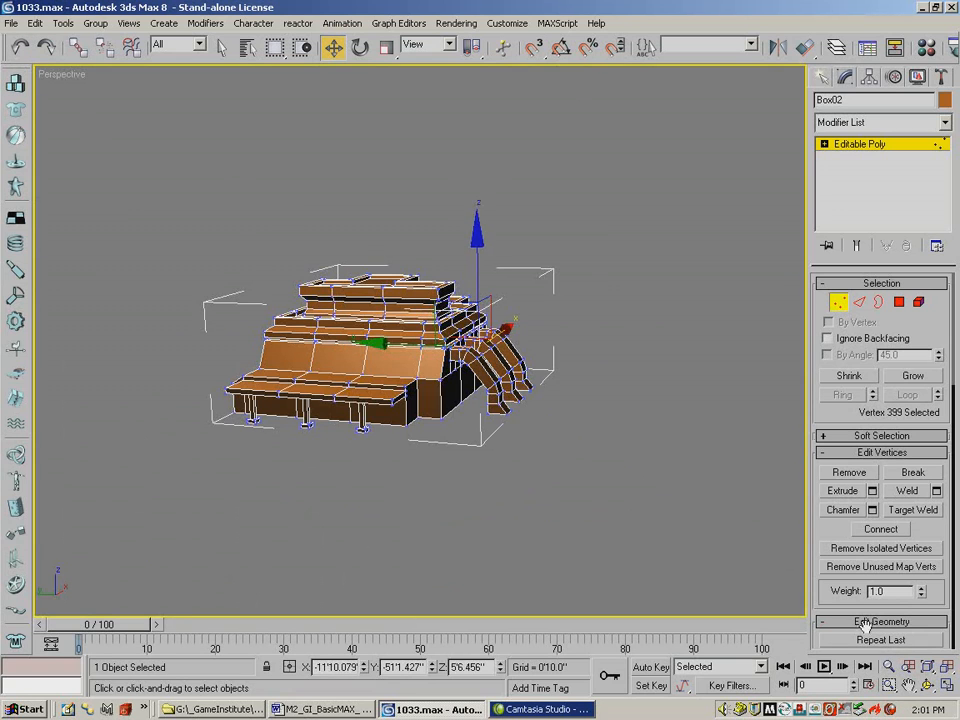
{"action": "left_click", "coordinate": [927, 684]}
{"action": "left_click_drag", "start_coordinate": [475, 350], "coordinate": [325, 345]}
{"action": "left_click", "coordinate": [888, 666]}
{"action": "left_click_drag", "start_coordinate": [504, 470], "coordinate": [504, 330]}
{"action": "left_click", "coordinate": [928, 686]}
{"action": "mouse_move", "coordinate": [540, 375]}
{"action": "left_mouse_down"}
{"action": "mouse_move", "coordinate": [426, 364]}
{"action": "mouse_move", "coordinate": [386, 373]}
{"action": "mouse_move", "coordinate": [530, 366]}
{"action": "left_mouse_up"}
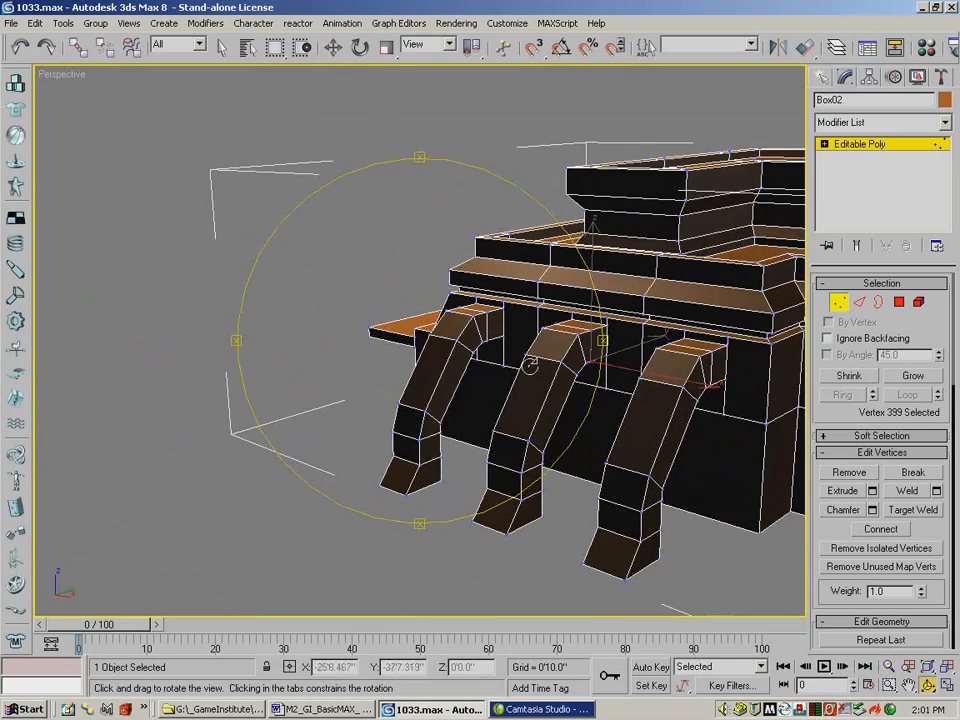
Step: Switch to edge editing and region-select the edges of the long sloped segments on all three beams
{"action": "key", "text": "2"}
{"action": "key", "text": "w"}
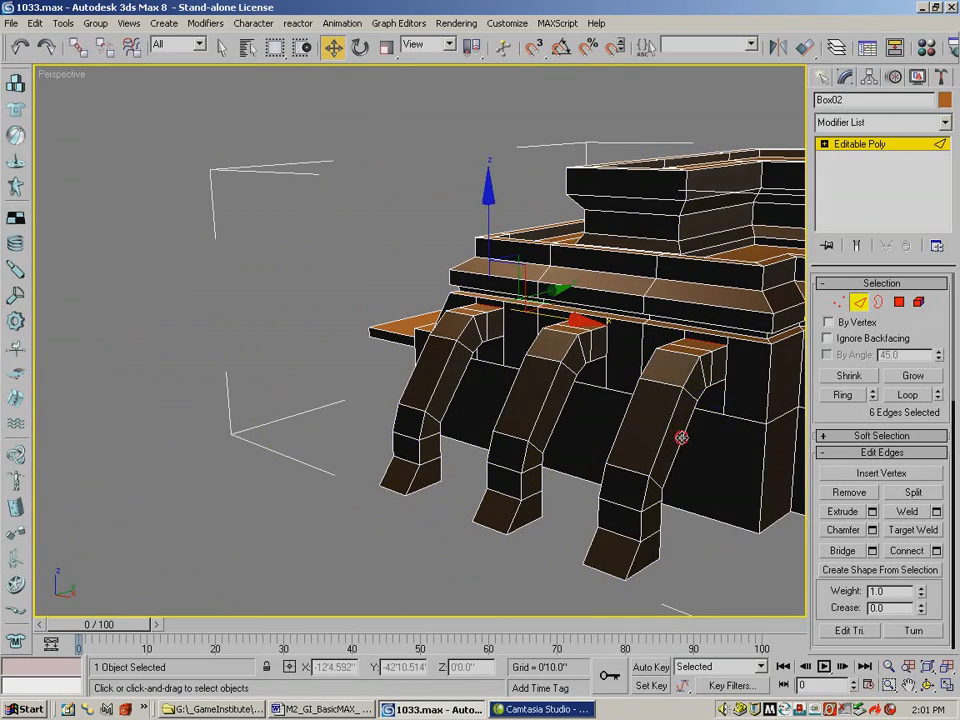
{"action": "left_click", "coordinate": [681, 437]}
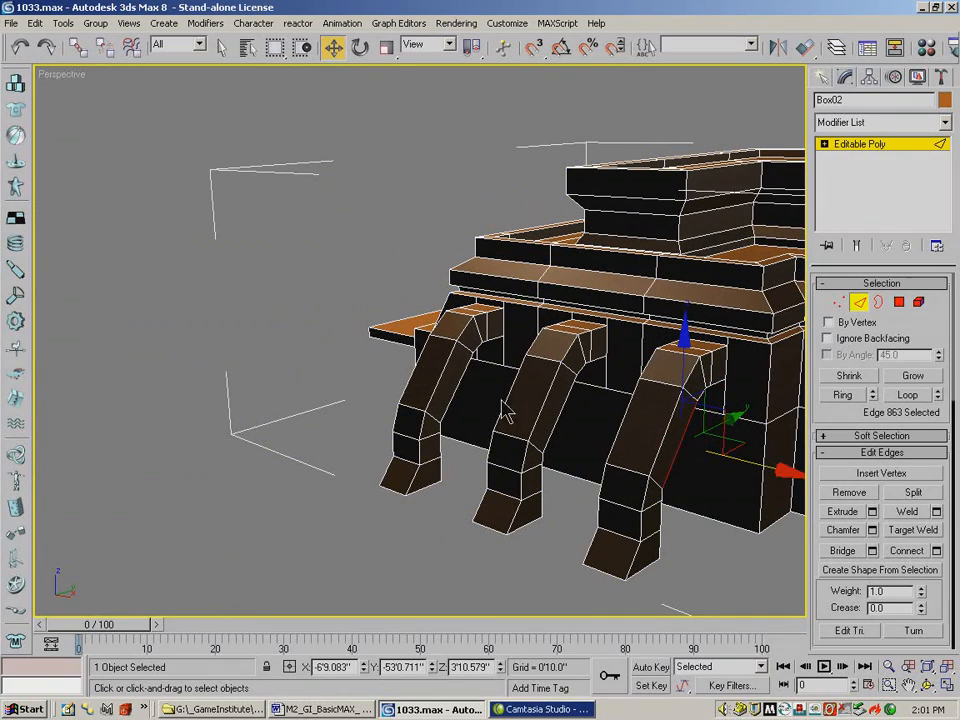
{"action": "left_click", "coordinate": [929, 686]}
{"action": "left_click_drag", "start_coordinate": [540, 410], "coordinate": [433, 388]}
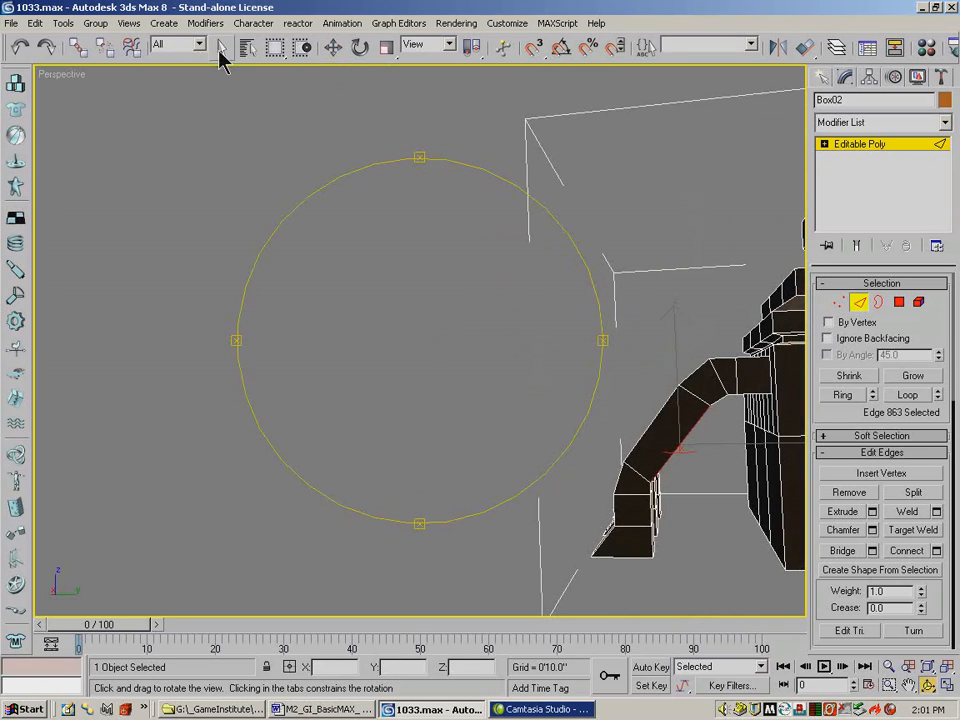
{"action": "left_click", "coordinate": [220, 47]}
{"action": "left_click_drag", "start_coordinate": [635, 405], "coordinate": [704, 445]}
Step: Remove the outward-facing side edges of the beam nearest the slab from the edge selection
{"action": "left_click", "coordinate": [925, 688]}
{"action": "left_click_drag", "start_coordinate": [531, 435], "coordinate": [660, 448]}
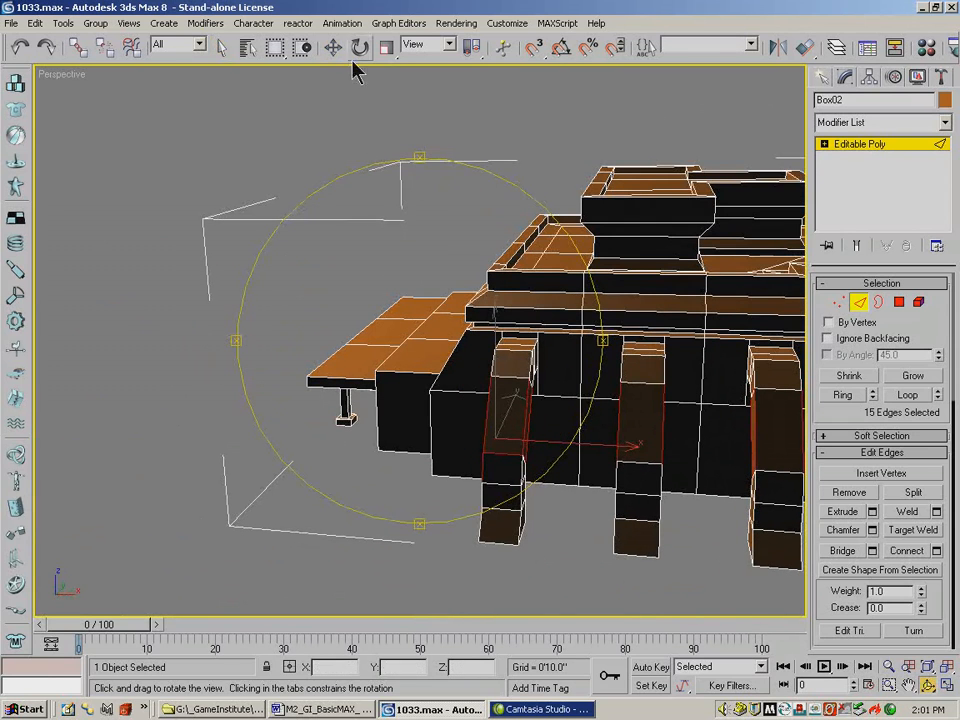
{"action": "left_click", "coordinate": [333, 47]}
{"action": "left_click_drag", "start_coordinate": [453, 508], "coordinate": [510, 400], "text": "alt"}
{"action": "left_click", "coordinate": [928, 686]}
{"action": "left_click", "coordinate": [334, 46]}
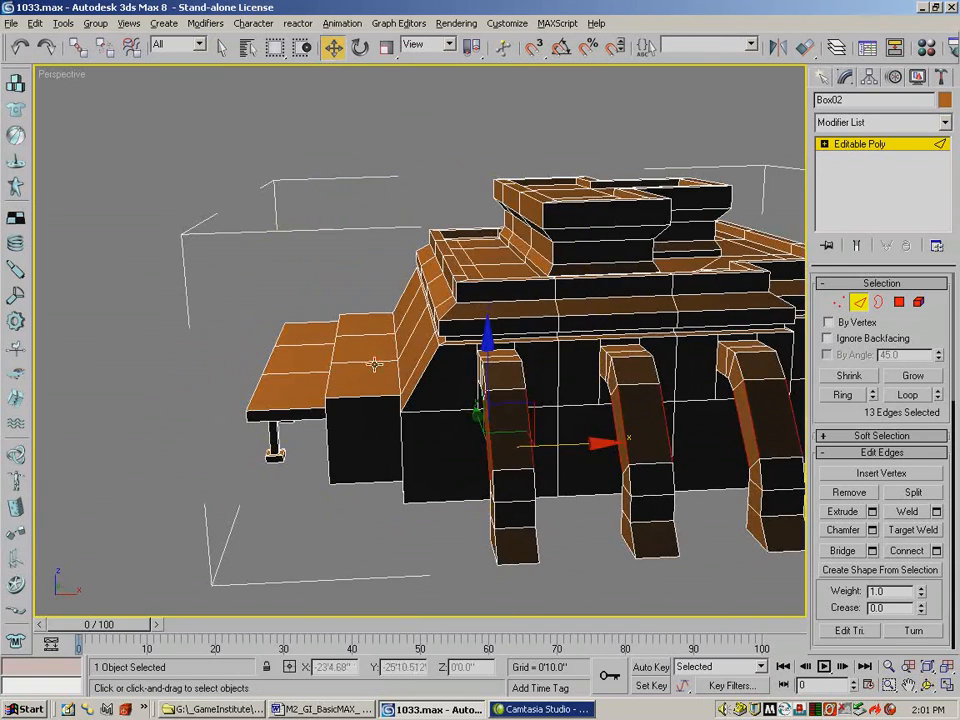
{"action": "left_click_drag", "start_coordinate": [503, 512], "coordinate": [504, 512], "text": "alt"}
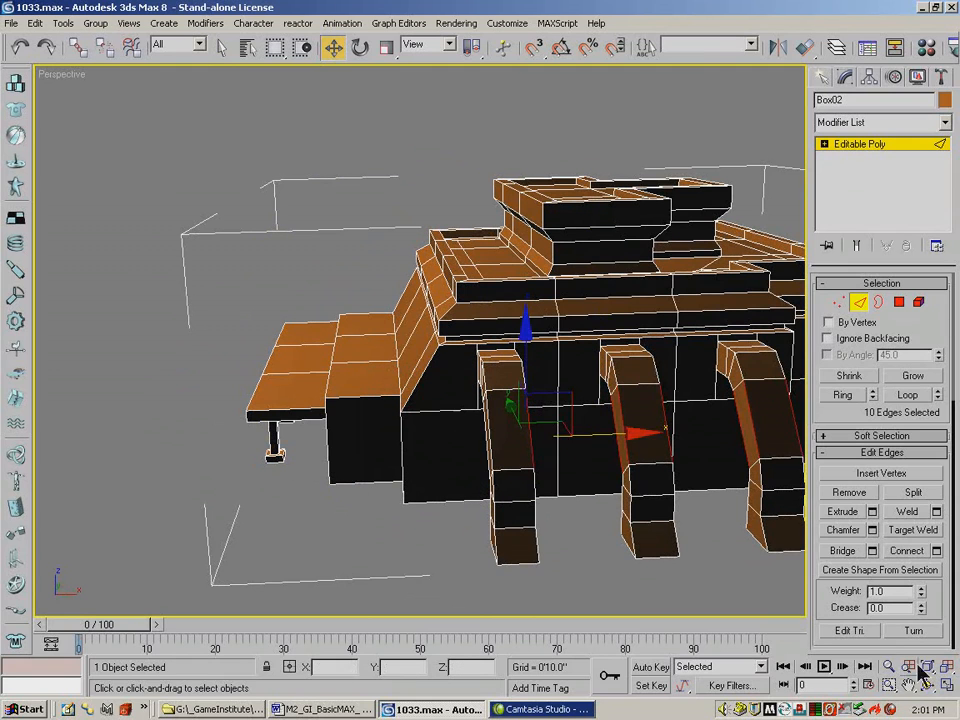
Step: Restore the previous edge selection and remove the outward-facing side edges of the beam farthest from the slab
{"action": "left_click_drag", "start_coordinate": [601, 446], "coordinate": [459, 421]}
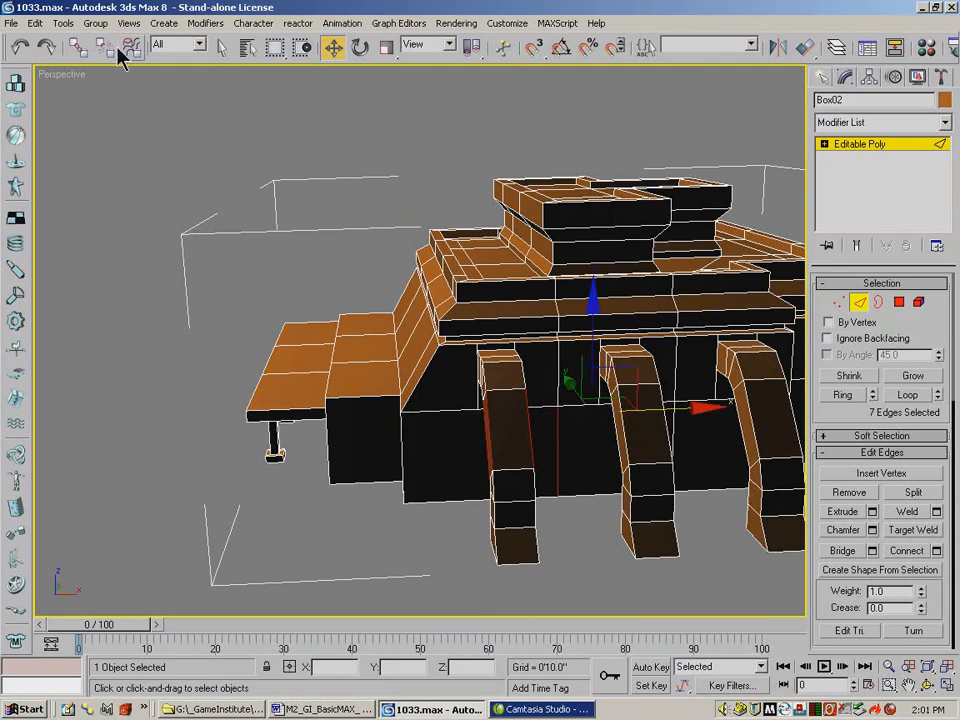
{"action": "key", "text": "ctrl+z"}
{"action": "left_click", "coordinate": [908, 685]}
{"action": "left_click_drag", "start_coordinate": [690, 444], "coordinate": [384, 405]}
{"action": "left_click", "coordinate": [333, 47]}
{"action": "left_click_drag", "start_coordinate": [635, 304], "coordinate": [601, 381], "text": "alt"}
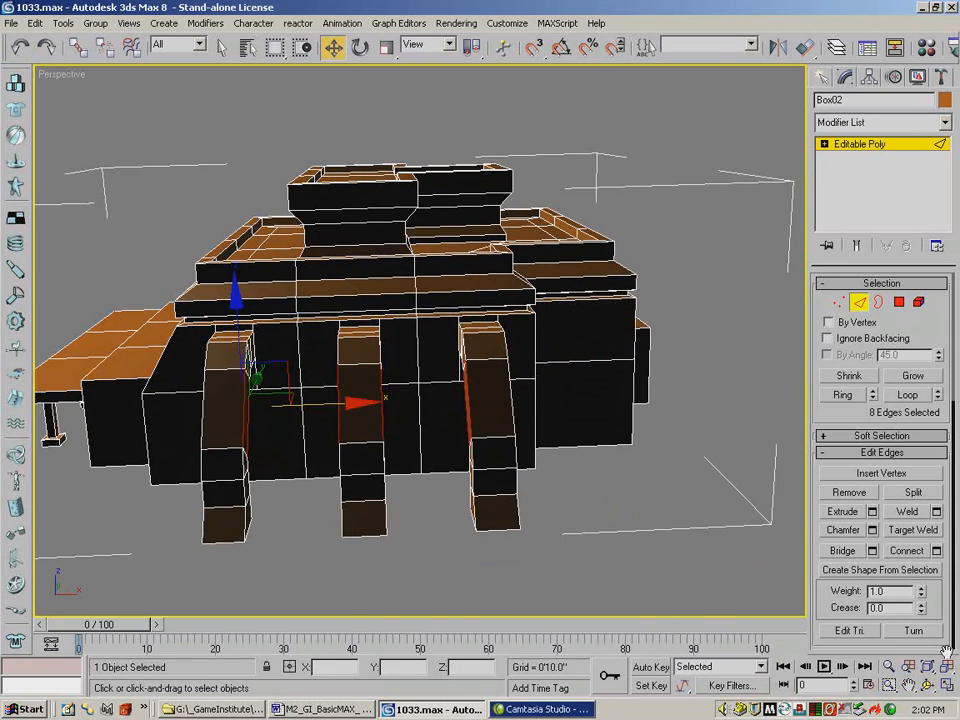
Step: Deselect all edges of the middle beam, keeping only the inward-facing sloped edges of the two outer beams selected
{"action": "left_click", "coordinate": [928, 685]}
{"action": "mouse_move", "coordinate": [435, 405]}
{"action": "left_mouse_down"}
{"action": "mouse_move", "coordinate": [350, 402]}
{"action": "mouse_move", "coordinate": [360, 394]}
{"action": "mouse_move", "coordinate": [394, 403]}
{"action": "mouse_move", "coordinate": [340, 401]}
{"action": "mouse_move", "coordinate": [525, 407]}
{"action": "mouse_move", "coordinate": [411, 414]}
{"action": "mouse_move", "coordinate": [426, 422]}
{"action": "mouse_move", "coordinate": [455, 418]}
{"action": "mouse_move", "coordinate": [465, 399]}
{"action": "mouse_move", "coordinate": [493, 405]}
{"action": "mouse_move", "coordinate": [379, 399]}
{"action": "mouse_move", "coordinate": [447, 402]}
{"action": "mouse_move", "coordinate": [430, 404]}
{"action": "left_mouse_up"}
{"action": "left_click", "coordinate": [332, 47]}
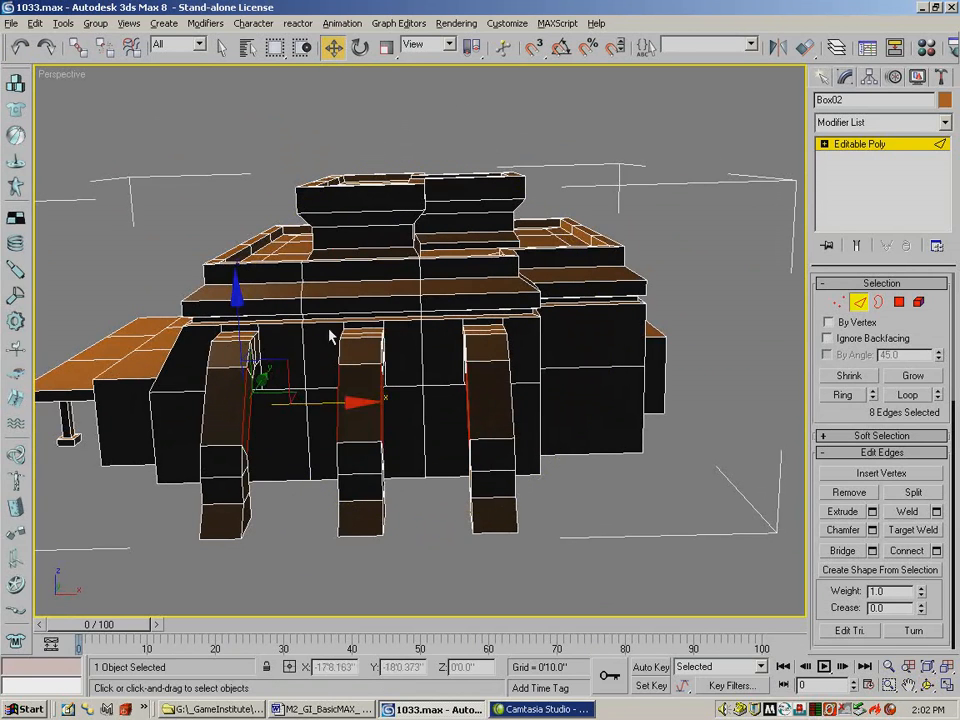
{"action": "left_click_drag", "start_coordinate": [322, 148], "coordinate": [402, 568], "text": "alt"}
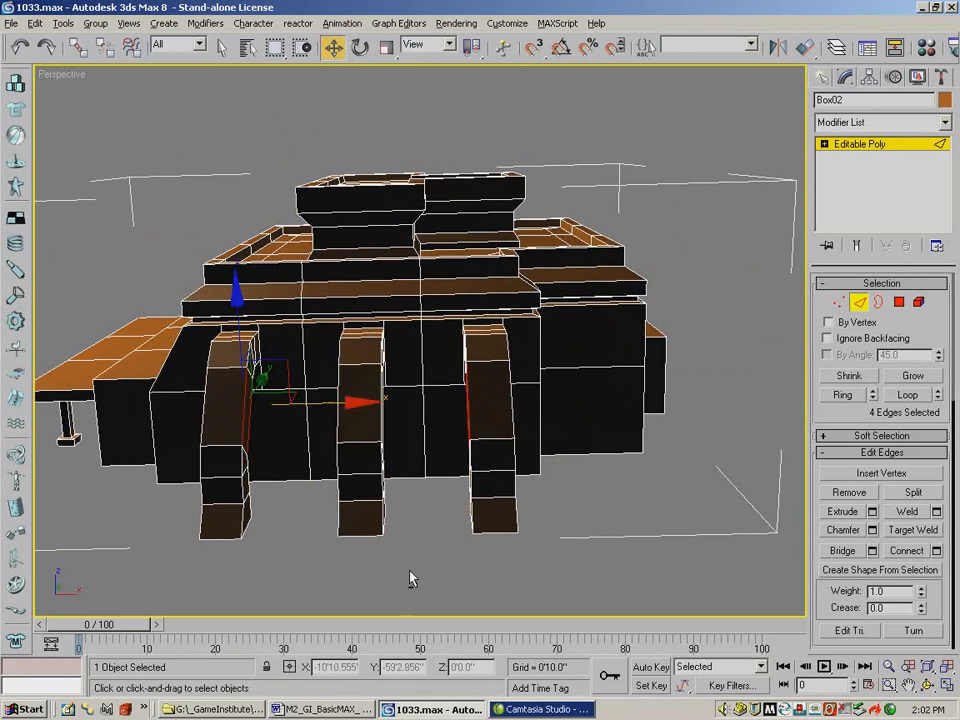
Step: Connect the selected sloped edges of the two outer beams with 2 segments, pinch -7 and slide -9
{"action": "left_click", "coordinate": [930, 686]}
{"action": "left_click_drag", "start_coordinate": [529, 476], "coordinate": [612, 474]}
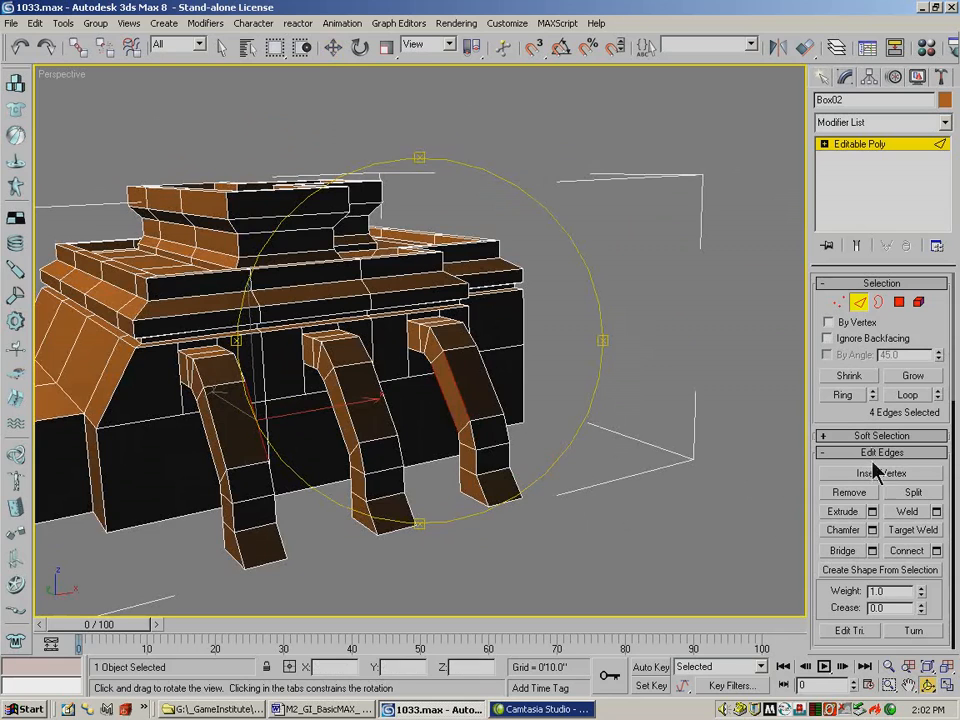
{"action": "left_click", "coordinate": [937, 551]}
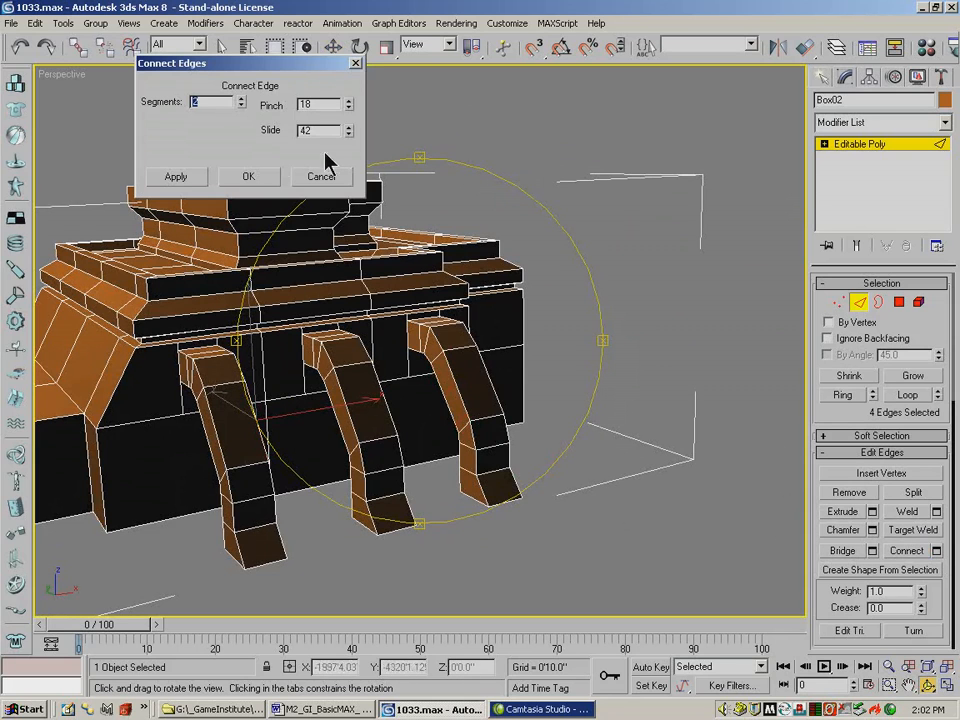
{"action": "right_click", "coordinate": [349, 128]}
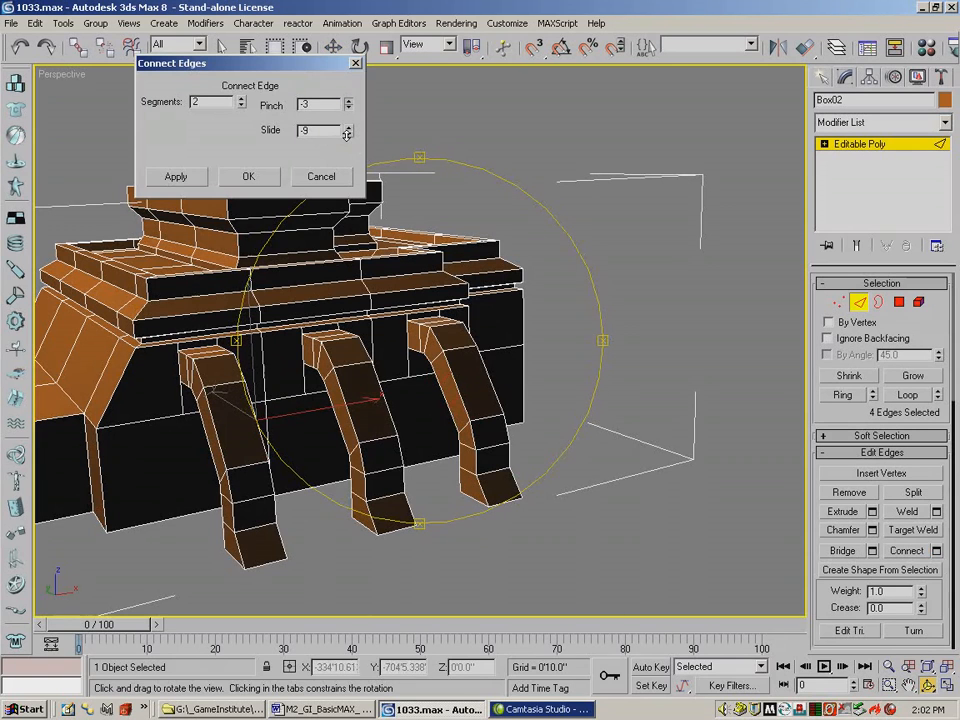
{"action": "left_click_drag", "start_coordinate": [347, 138], "coordinate": [348, 150]}
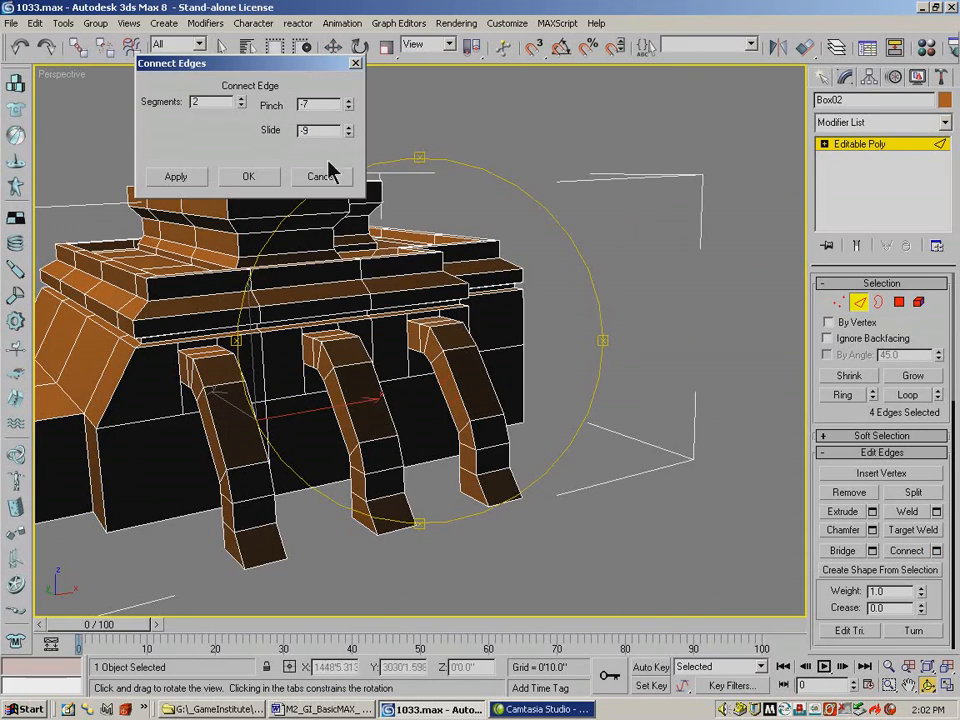
{"action": "left_click", "coordinate": [250, 176]}
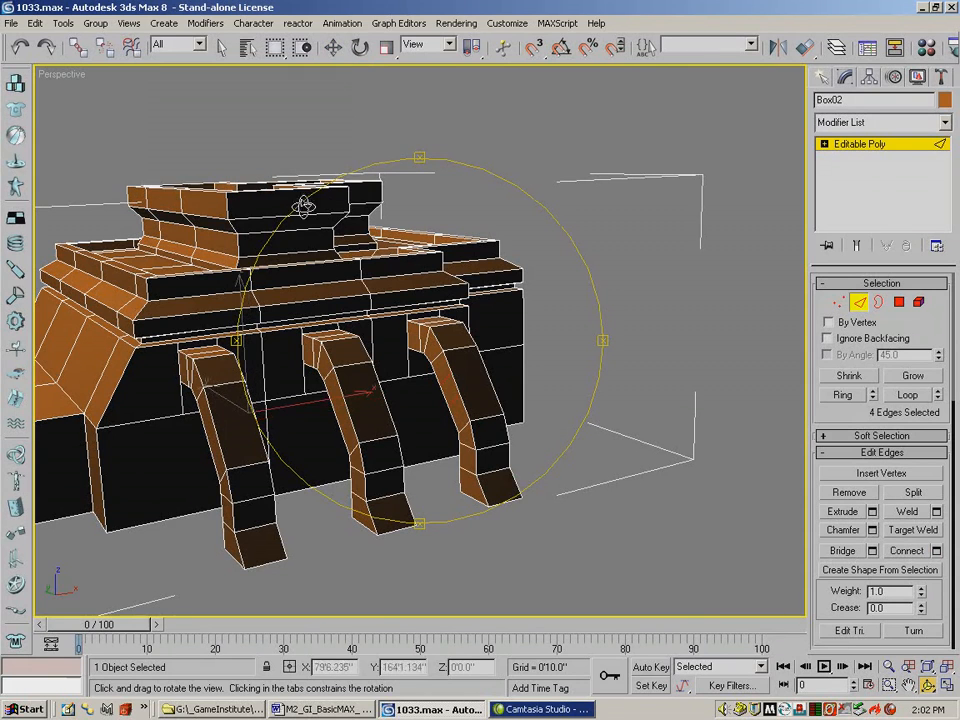
Step: Select the two sloped edges on the middle beam's slab-facing side and connect them with the same settings
{"action": "left_click_drag", "start_coordinate": [359, 367], "coordinate": [366, 367]}
{"action": "left_click", "coordinate": [221, 47]}
{"action": "left_click", "coordinate": [339, 422]}
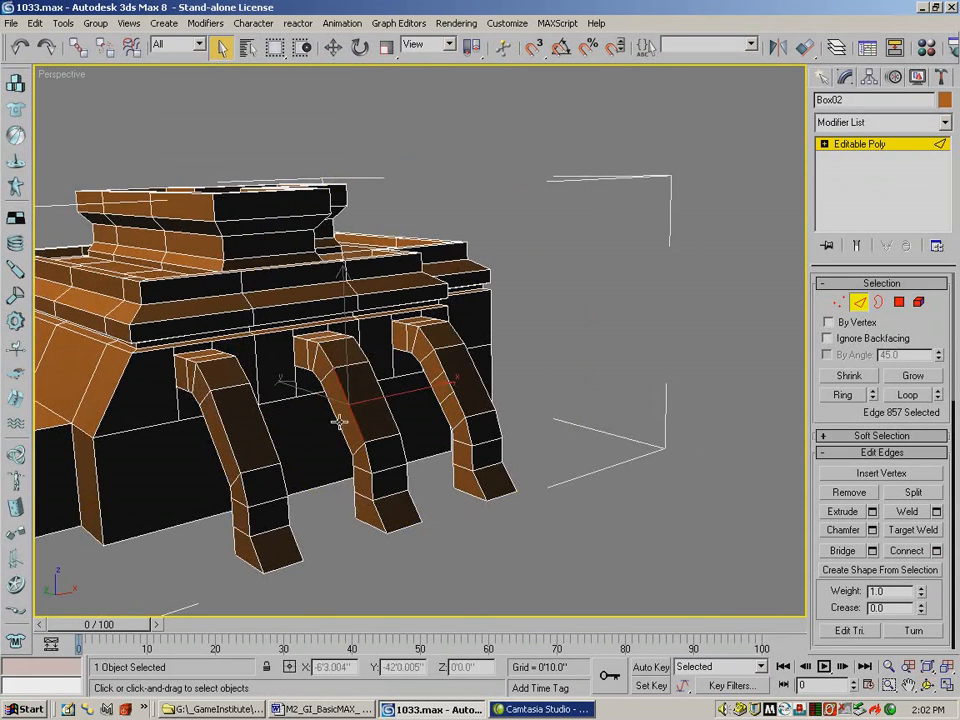
{"action": "left_click", "coordinate": [919, 551]}
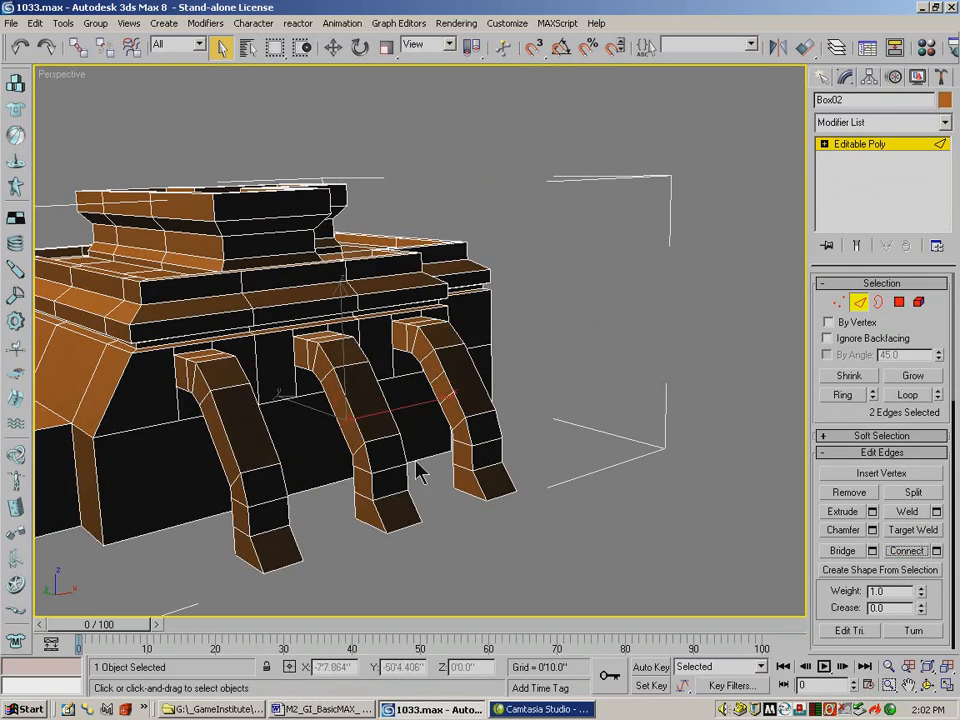
Step: Select the two sloped edges on the middle beam's side facing away from the slab and connect them likewise
{"action": "left_click", "coordinate": [928, 686]}
{"action": "left_click_drag", "start_coordinate": [360, 386], "coordinate": [323, 153]}
{"action": "left_click", "coordinate": [223, 48]}
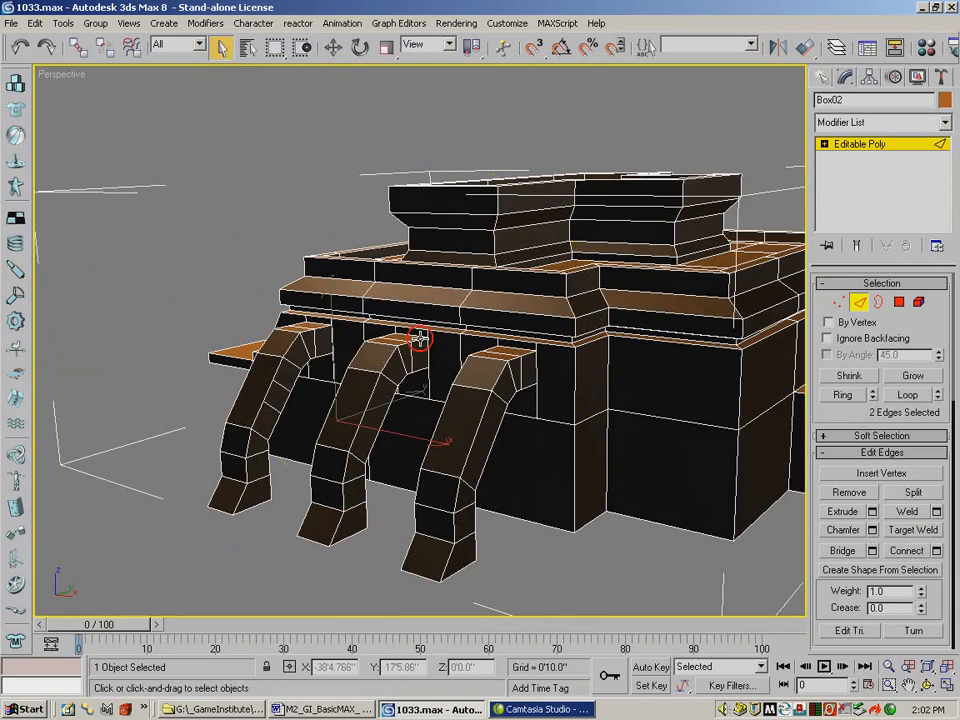
{"action": "left_click", "coordinate": [374, 411]}
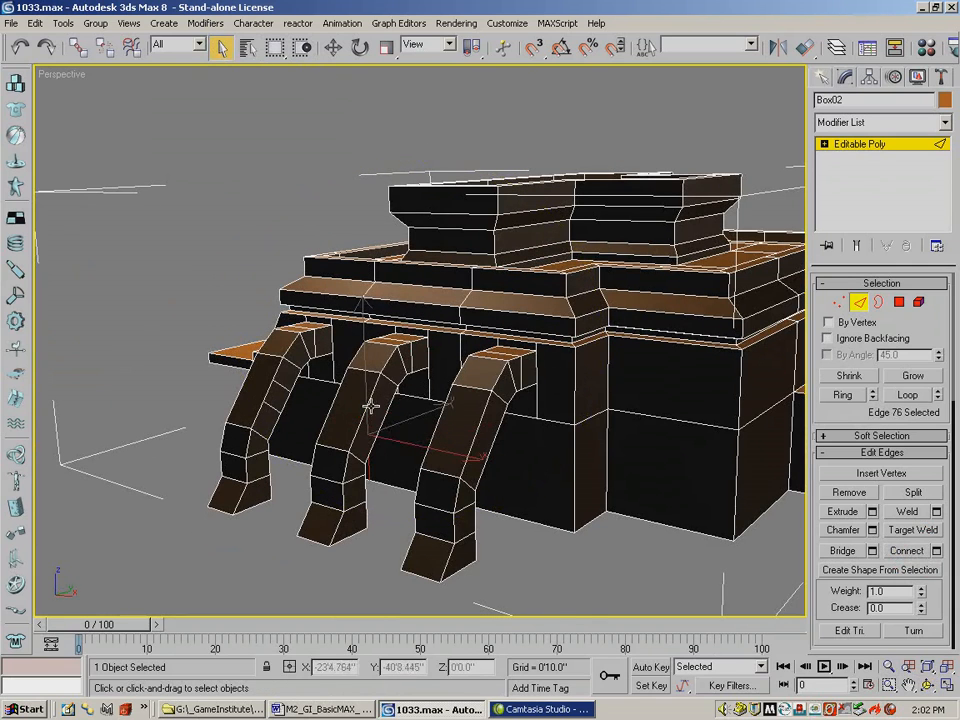
{"action": "left_click", "coordinate": [381, 379]}
{"action": "left_click", "coordinate": [386, 411], "text": "ctrl"}
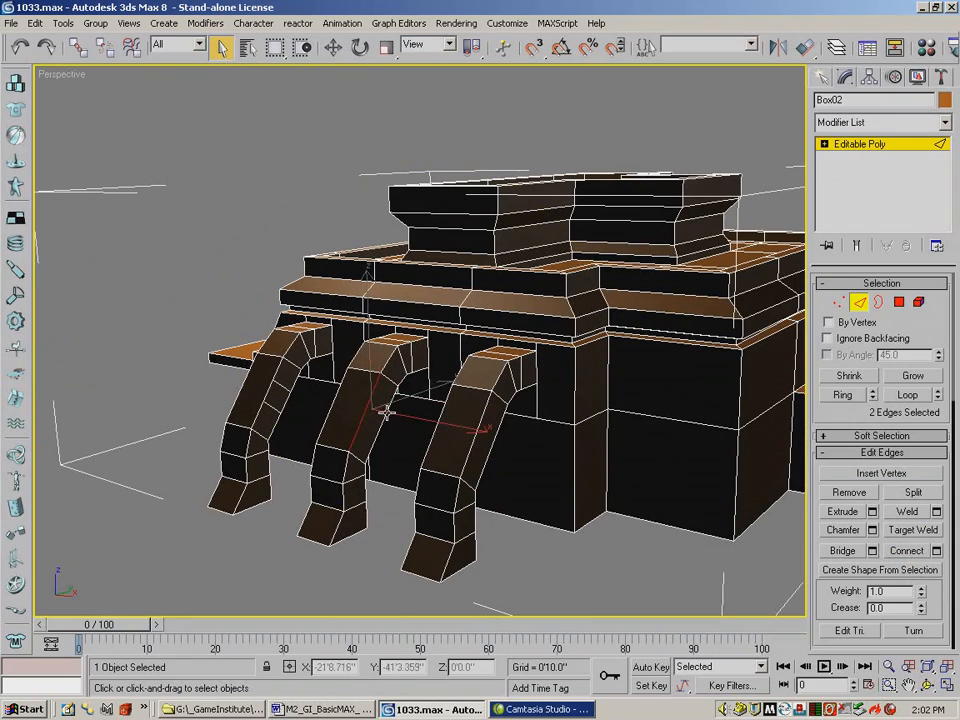
{"action": "left_click", "coordinate": [384, 396], "text": "ctrl"}
{"action": "left_click", "coordinate": [394, 398], "text": "ctrl"}
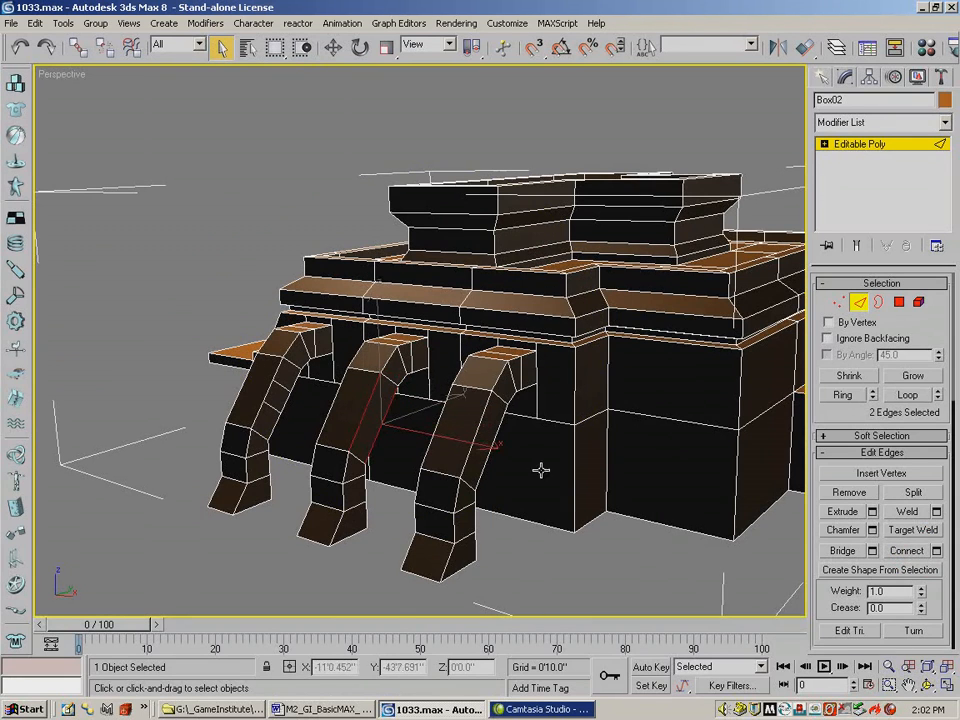
{"action": "left_click", "coordinate": [906, 550]}
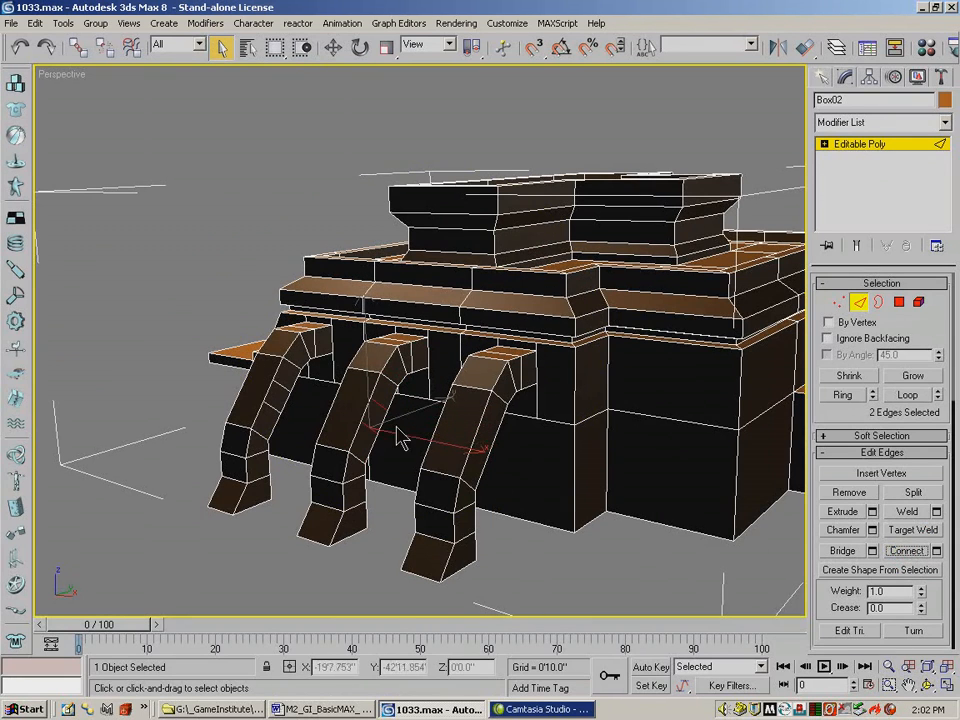
Step: Switch to polygon editing and select the center polygon on the inward side of the beam farthest from the slab
{"action": "left_click", "coordinate": [927, 686]}
{"action": "left_click_drag", "start_coordinate": [416, 452], "coordinate": [447, 441]}
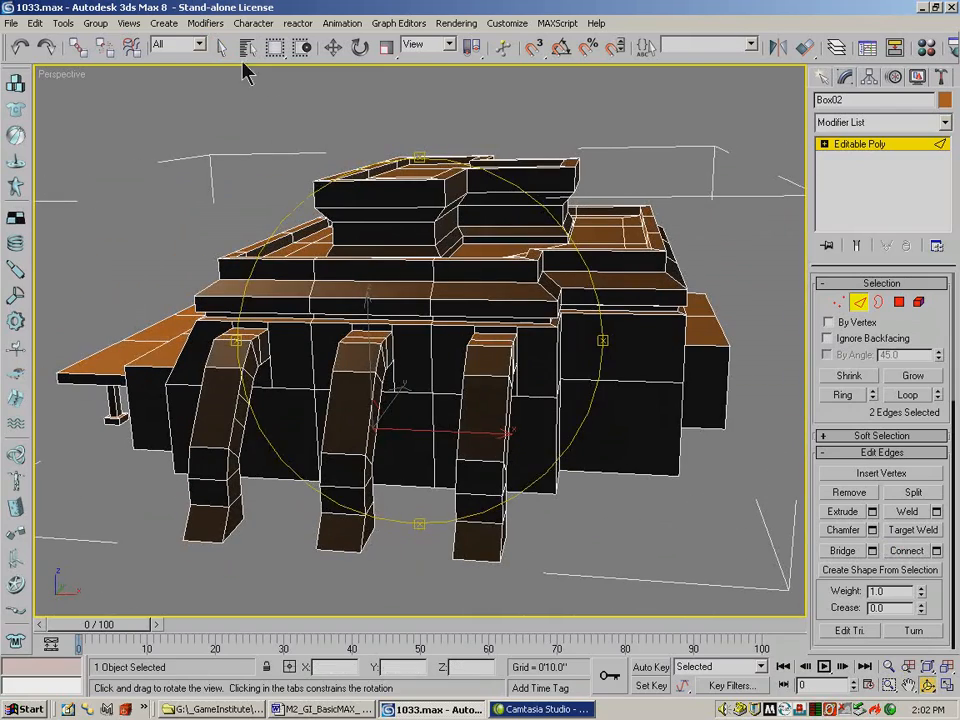
{"action": "left_click", "coordinate": [221, 47]}
{"action": "left_click", "coordinate": [899, 302]}
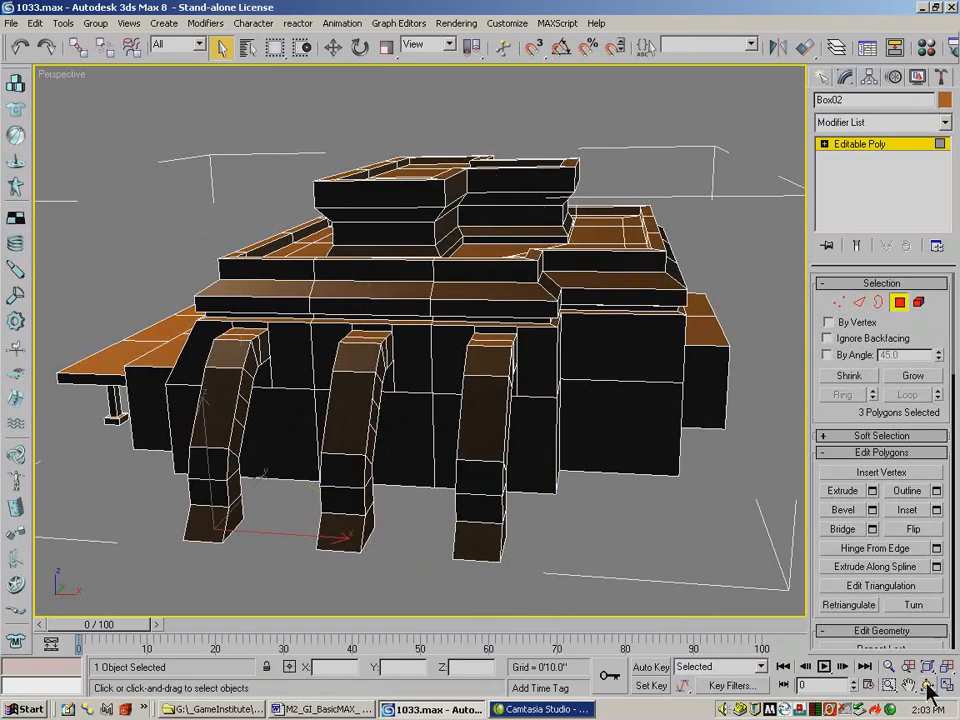
{"action": "left_click", "coordinate": [928, 686]}
{"action": "left_click_drag", "start_coordinate": [443, 454], "coordinate": [482, 433]}
{"action": "left_click", "coordinate": [221, 47]}
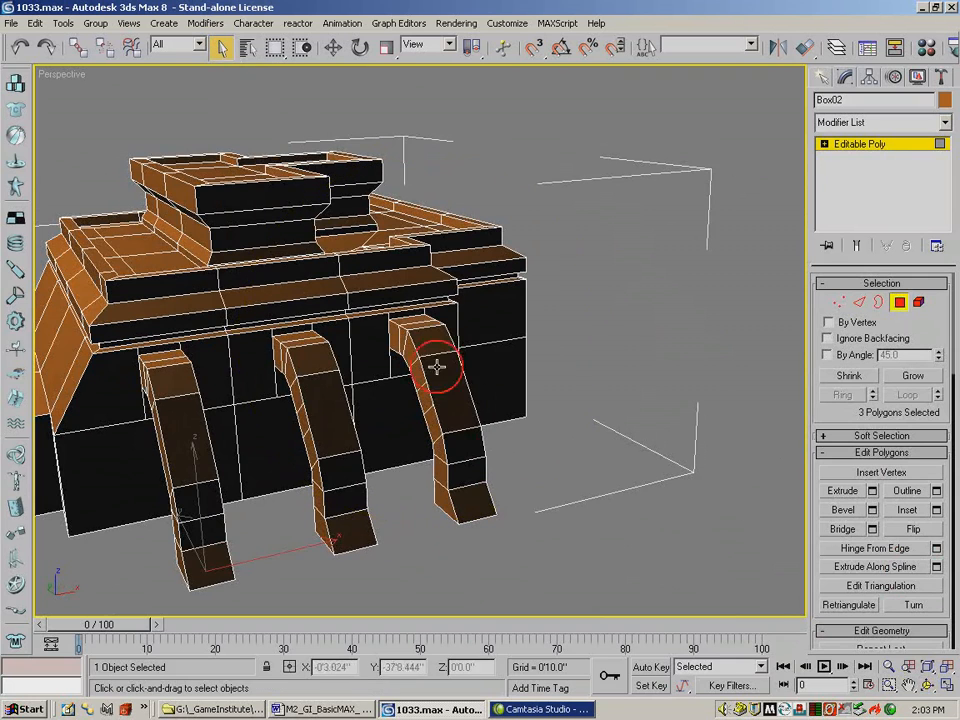
{"action": "left_click", "coordinate": [431, 395]}
{"action": "left_click", "coordinate": [422, 395]}
Step: Add the matching polygons on both sides of the middle beam and the inner side of the slab-side beam, and delete all four
{"action": "left_click", "coordinate": [928, 686]}
{"action": "left_click_drag", "start_coordinate": [468, 421], "coordinate": [360, 415]}
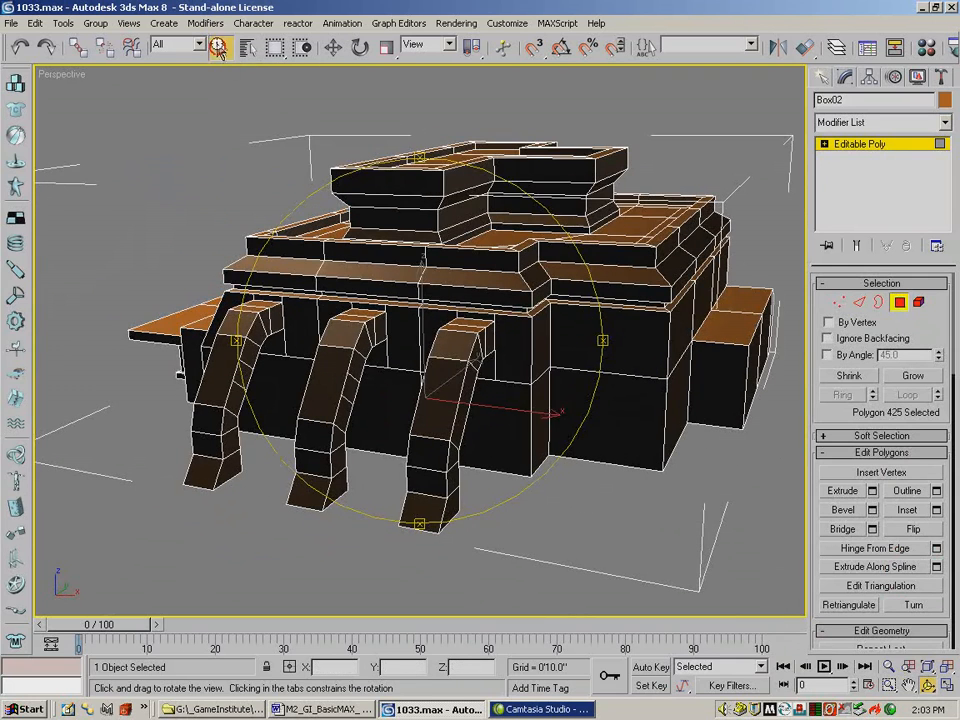
{"action": "left_click", "coordinate": [221, 47]}
{"action": "left_click", "coordinate": [347, 391], "text": "ctrl"}
{"action": "left_click", "coordinate": [242, 373], "text": "ctrl"}
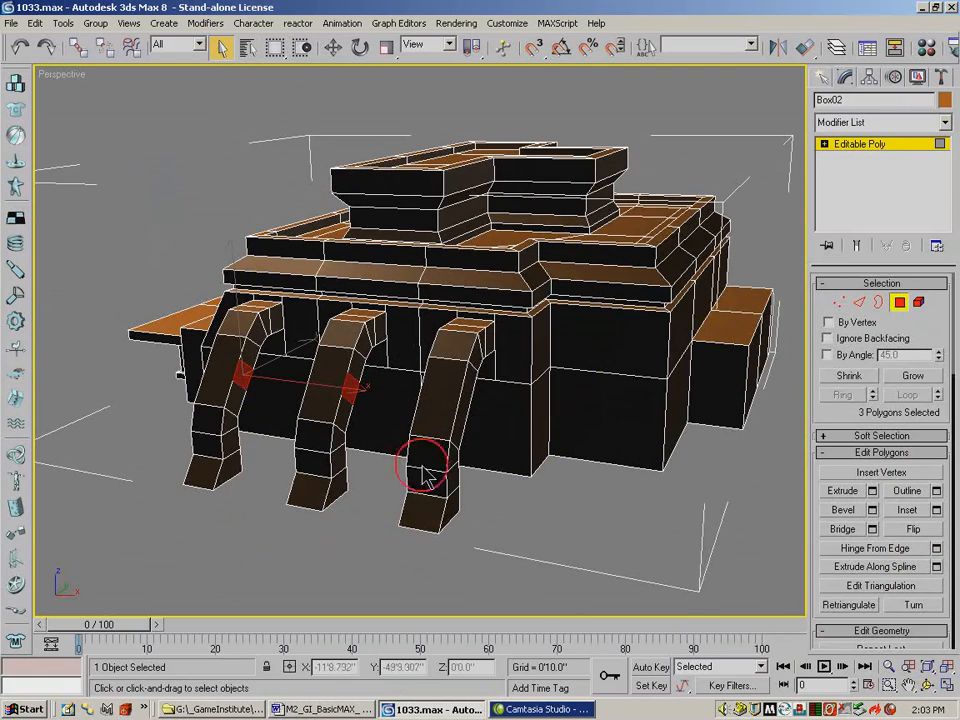
{"action": "left_click", "coordinate": [927, 689]}
{"action": "left_click_drag", "start_coordinate": [458, 452], "coordinate": [440, 390]}
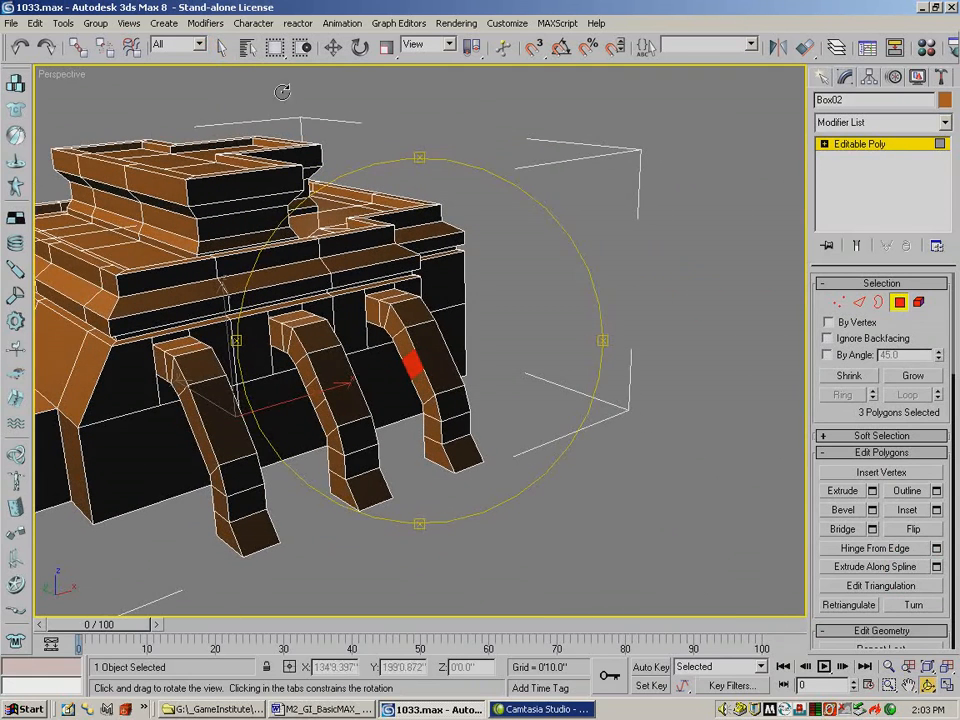
{"action": "left_click", "coordinate": [221, 47]}
{"action": "left_click", "coordinate": [315, 393], "text": "ctrl"}
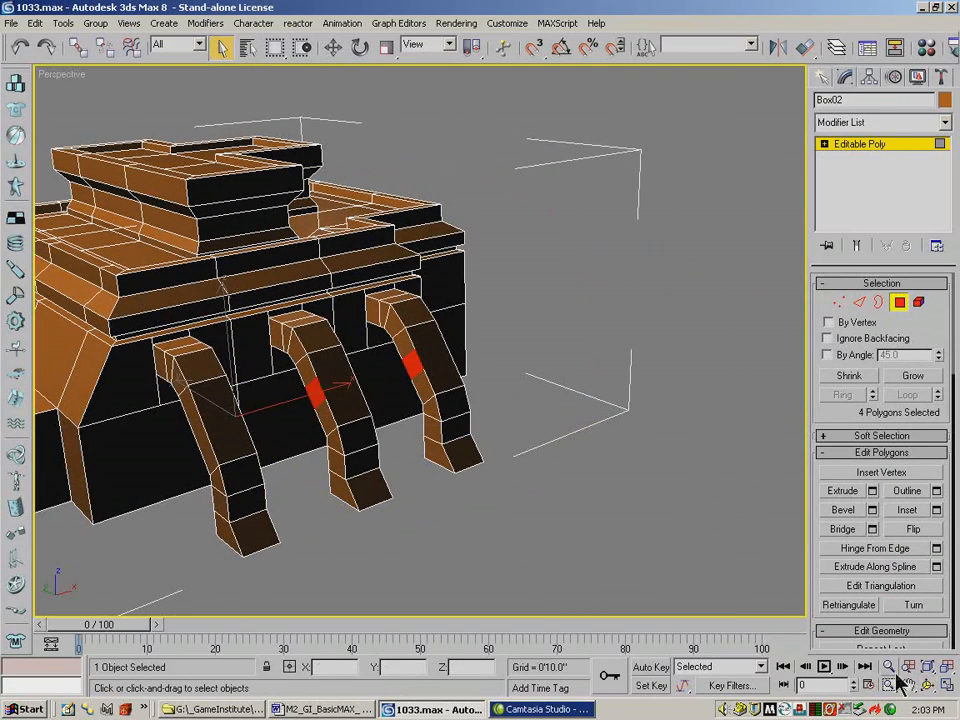
{"action": "left_click", "coordinate": [927, 688]}
{"action": "left_click_drag", "start_coordinate": [410, 396], "coordinate": [341, 397]}
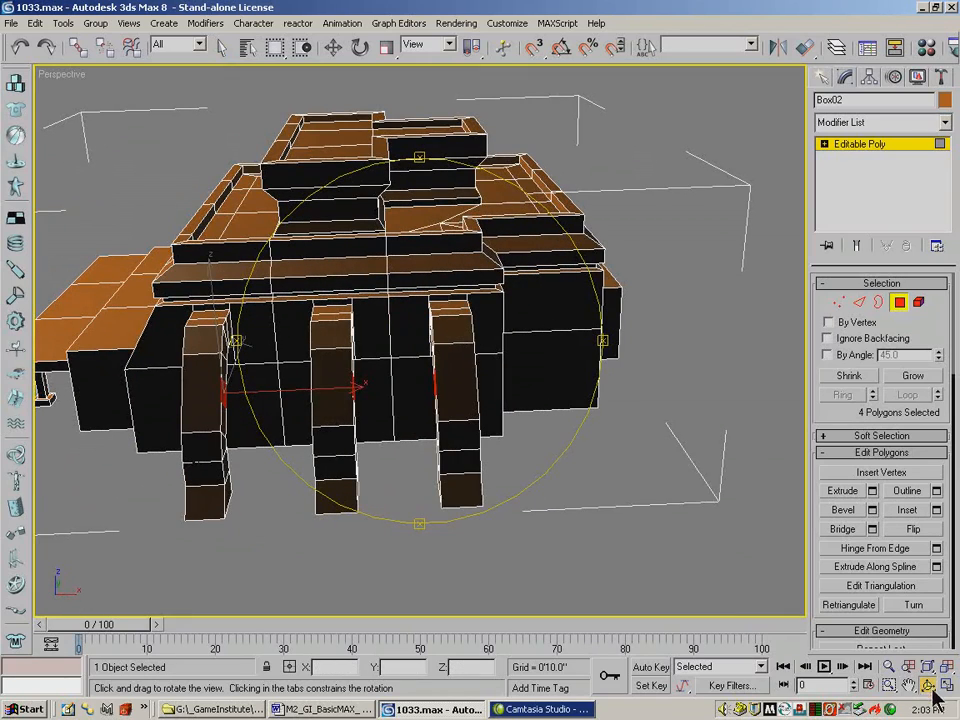
{"action": "left_click_drag", "start_coordinate": [362, 268], "coordinate": [422, 347]}
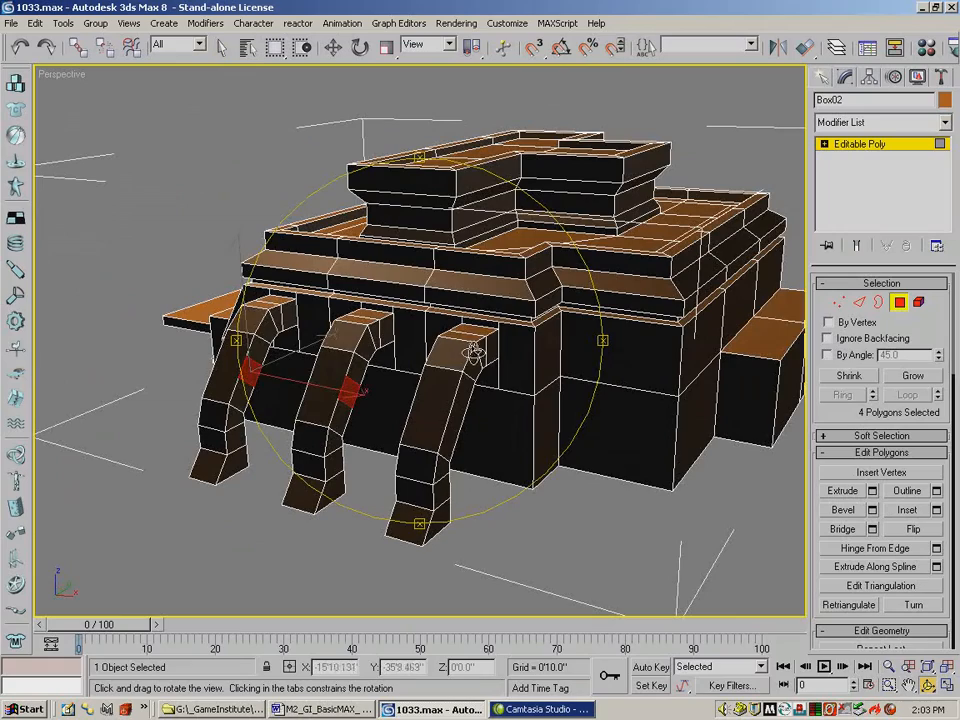
{"action": "key", "text": "Delete"}
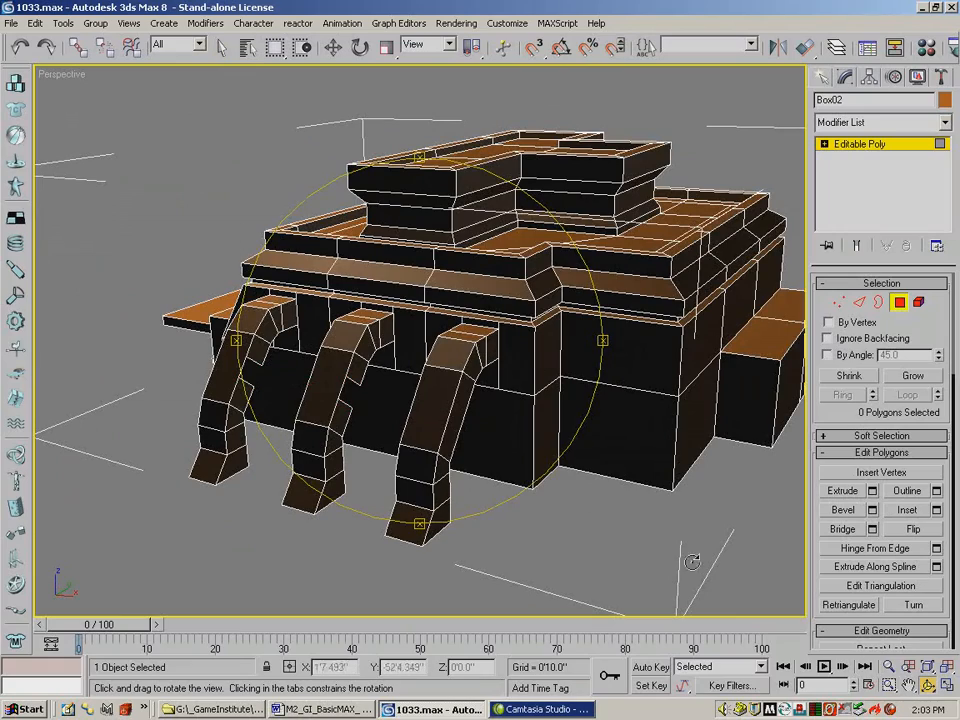
{"action": "mouse_move", "coordinate": [398, 403]}
{"action": "left_mouse_down"}
{"action": "mouse_move", "coordinate": [369, 268]}
{"action": "mouse_move", "coordinate": [400, 310]}
{"action": "mouse_move", "coordinate": [431, 392]}
{"action": "mouse_move", "coordinate": [437, 461]}
{"action": "mouse_move", "coordinate": [444, 429]}
{"action": "mouse_move", "coordinate": [490, 423]}
{"action": "mouse_move", "coordinate": [396, 410]}
{"action": "left_mouse_up"}
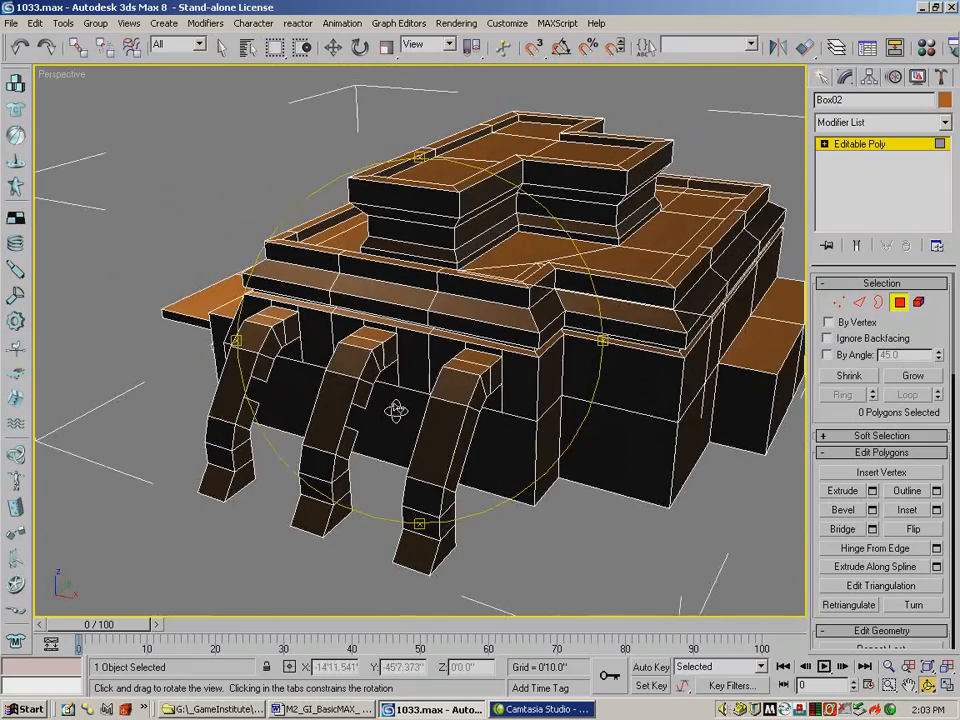
Step: Switch to border editing and select the border of the opening in the beam nearest the slab
{"action": "left_click", "coordinate": [878, 304]}
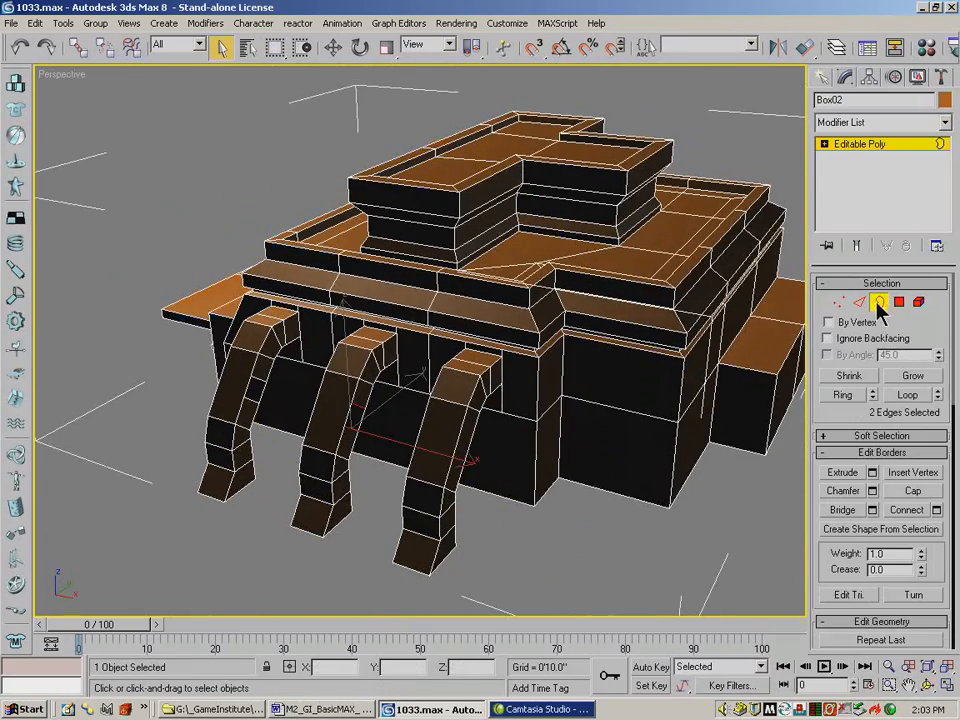
{"action": "left_click", "coordinate": [262, 402]}
{"action": "left_click", "coordinate": [926, 686]}
{"action": "left_click_drag", "start_coordinate": [332, 364], "coordinate": [454, 349]}
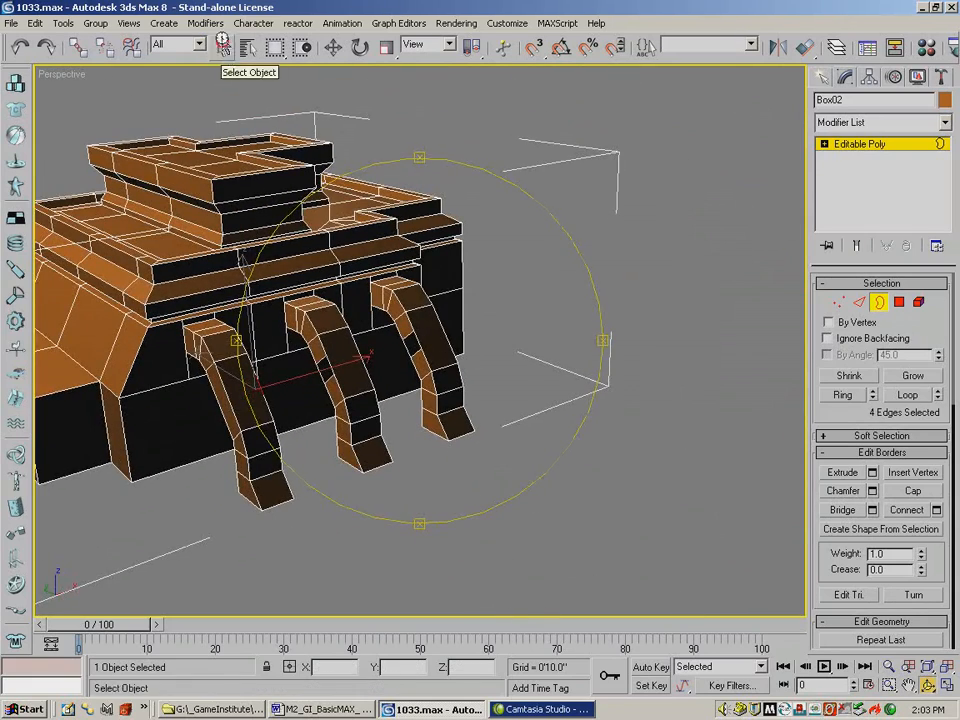
{"action": "left_click", "coordinate": [221, 47]}
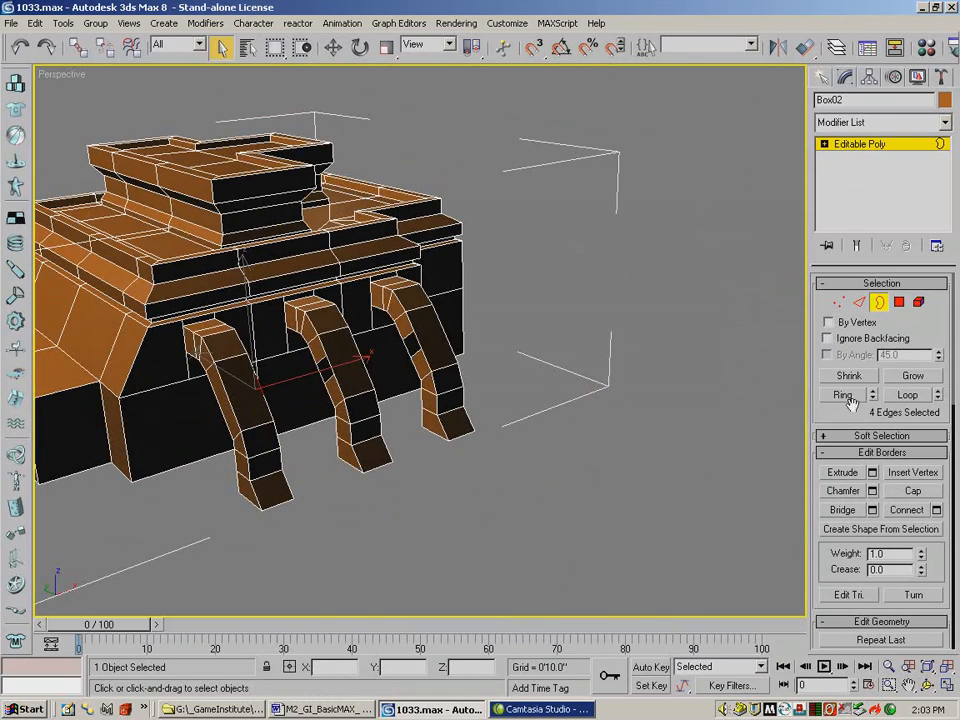
{"action": "scroll", "coordinate": [883, 430], "scroll_direction": "down", "scroll_amount": 3}
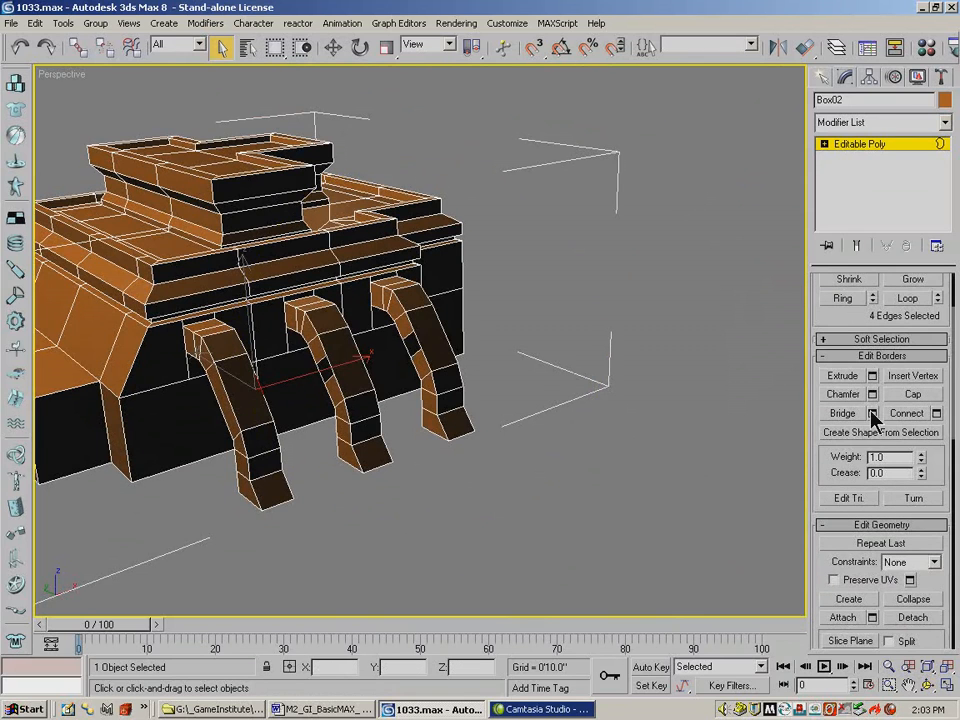
Step: Set Bridge to use specific borders and pick the upper edge of the farthest beam's opening as Edge 1
{"action": "left_click", "coordinate": [872, 413]}
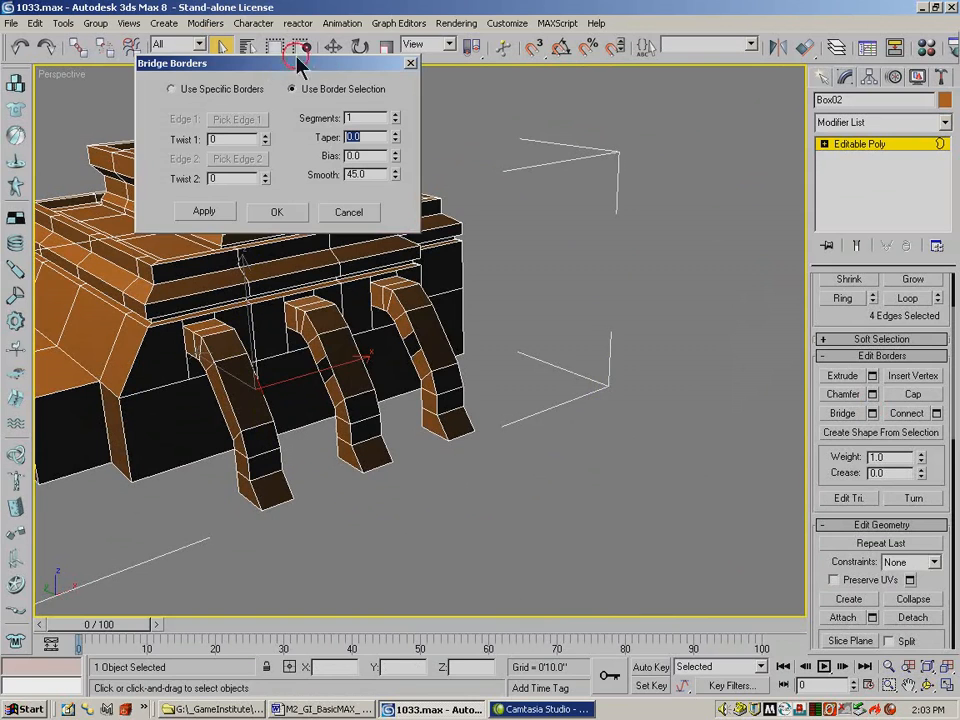
{"action": "left_click_drag", "start_coordinate": [297, 60], "coordinate": [345, 46]}
{"action": "left_click", "coordinate": [304, 80]}
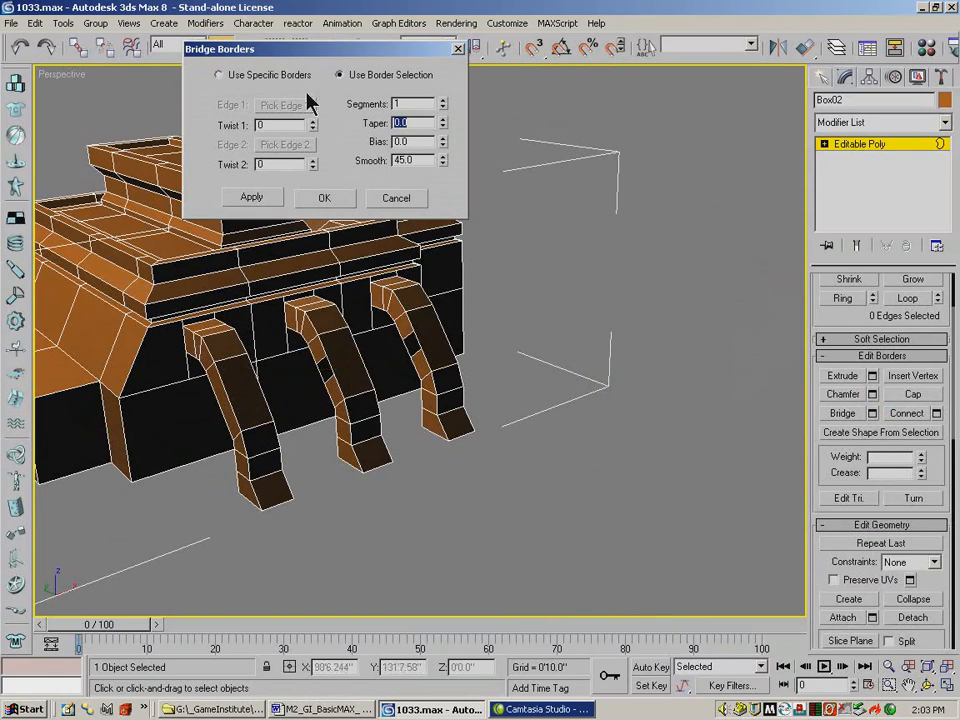
{"action": "left_click", "coordinate": [216, 74]}
{"action": "left_click_drag", "start_coordinate": [332, 55], "coordinate": [466, 37]}
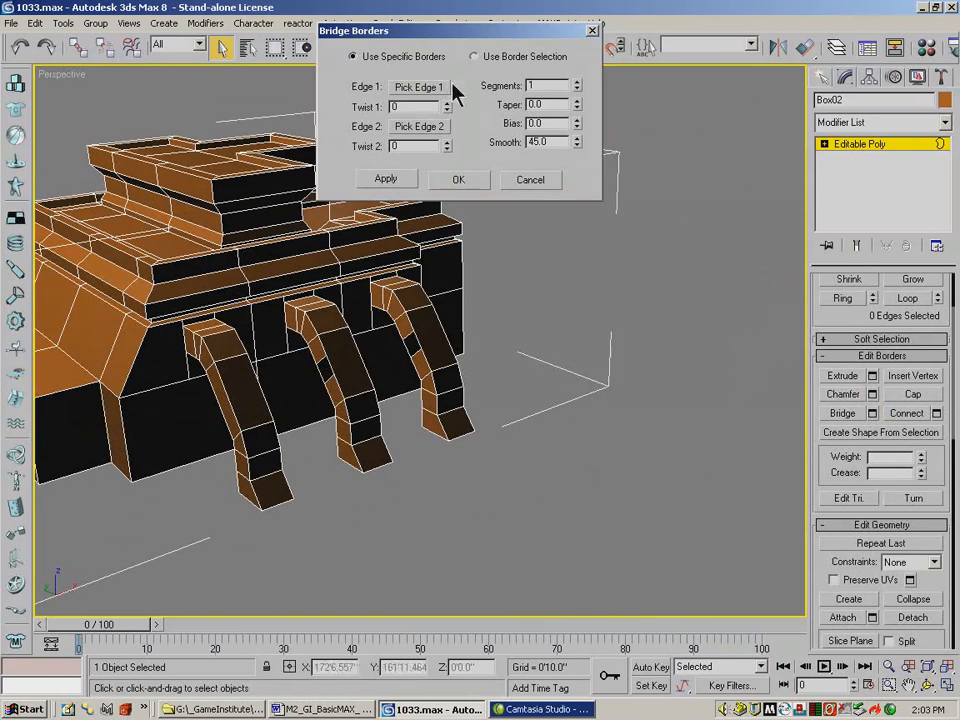
{"action": "left_click", "coordinate": [887, 667]}
{"action": "left_click_drag", "start_coordinate": [377, 454], "coordinate": [365, 417]}
{"action": "left_click", "coordinate": [418, 87]}
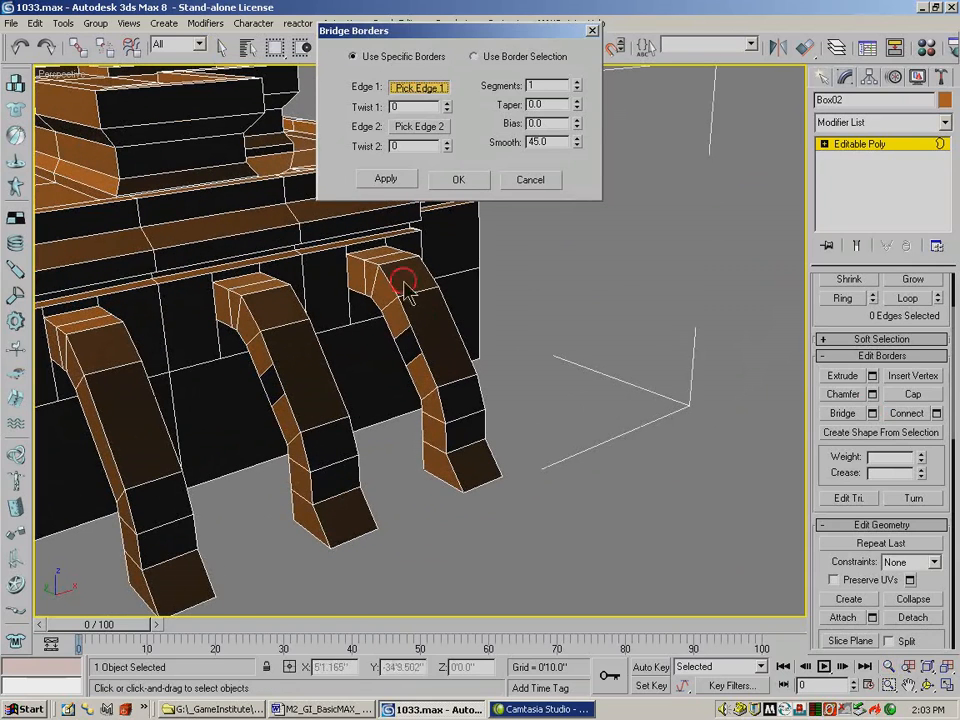
{"action": "left_click", "coordinate": [405, 333]}
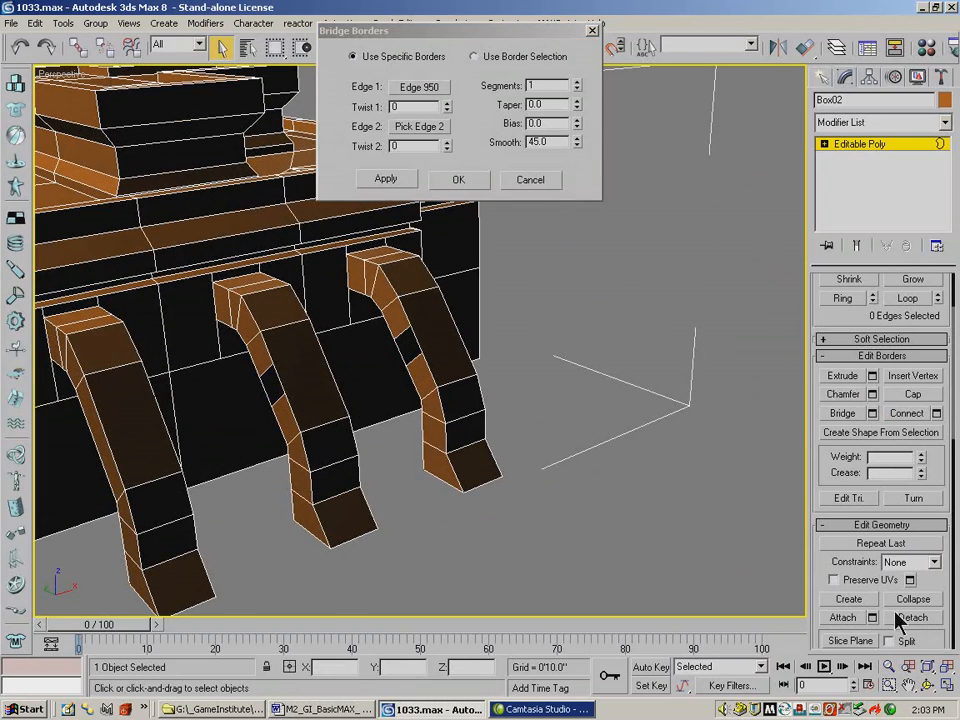
Step: Pick an edge of the middle beam's opening facing the farthest beam as Edge 2 of the bridge
{"action": "left_click", "coordinate": [929, 686]}
{"action": "left_click_drag", "start_coordinate": [497, 433], "coordinate": [322, 393]}
{"action": "left_click", "coordinate": [908, 683]}
{"action": "left_click_drag", "start_coordinate": [315, 333], "coordinate": [406, 326]}
{"action": "left_click", "coordinate": [929, 684]}
{"action": "left_click_drag", "start_coordinate": [264, 282], "coordinate": [262, 101]}
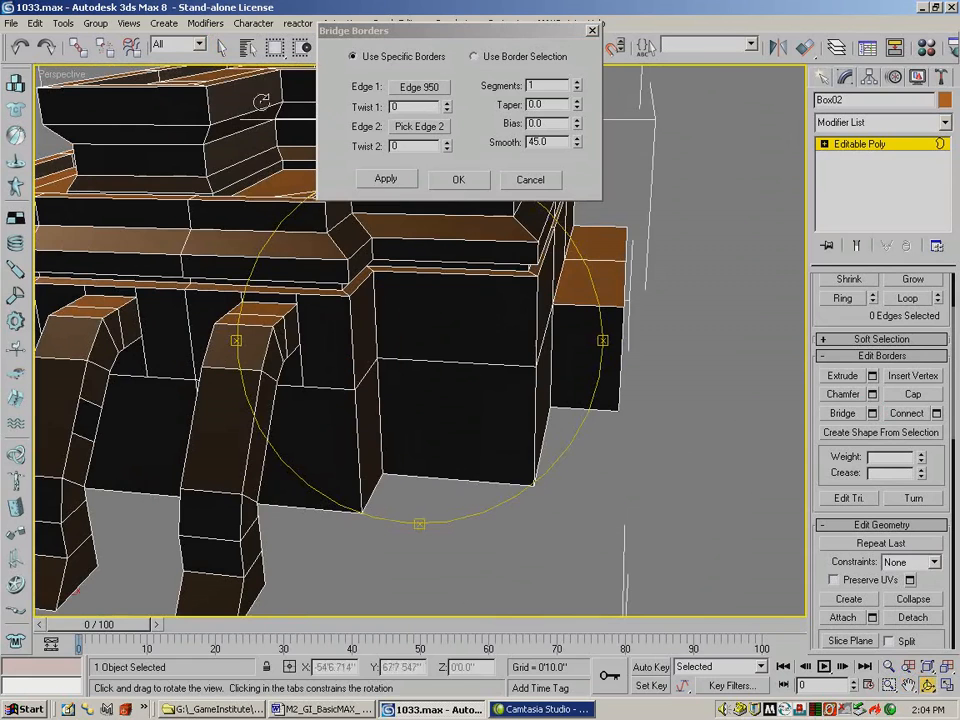
{"action": "left_click", "coordinate": [428, 130]}
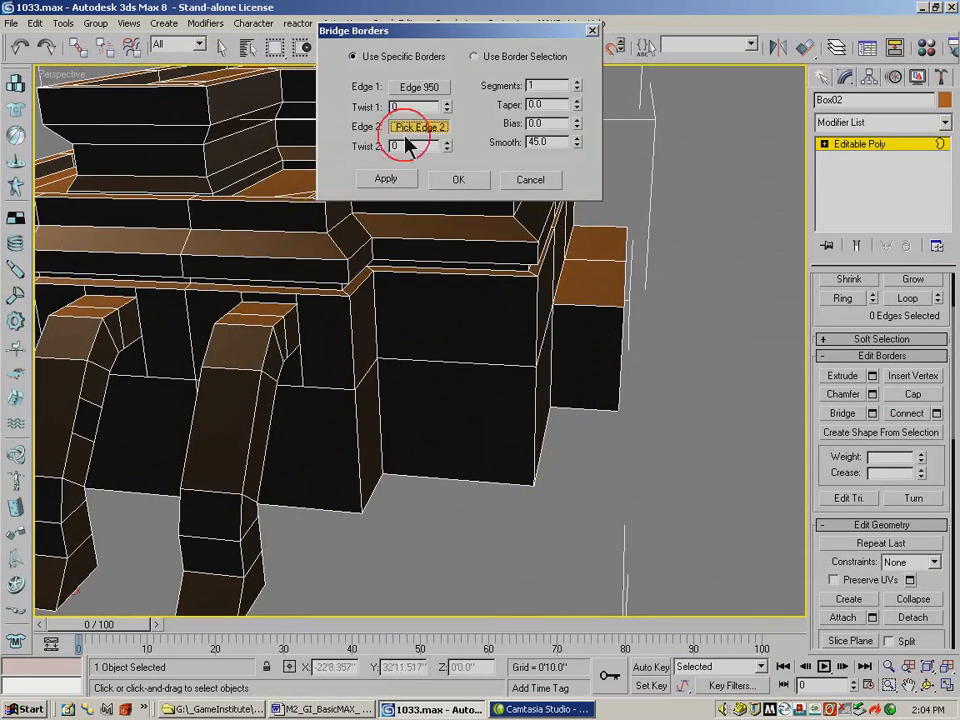
{"action": "left_click", "coordinate": [90, 403]}
Step: Set the bridge to 3 segments with a taper of -1.5 and accept it
{"action": "left_click", "coordinate": [928, 685]}
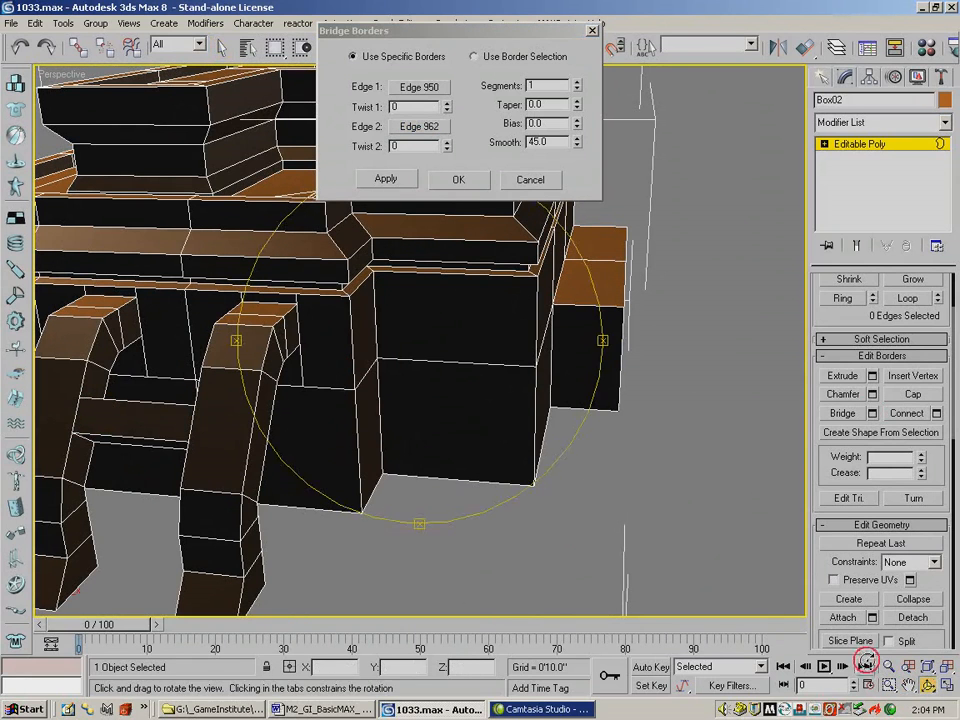
{"action": "left_click_drag", "start_coordinate": [300, 414], "coordinate": [379, 418]}
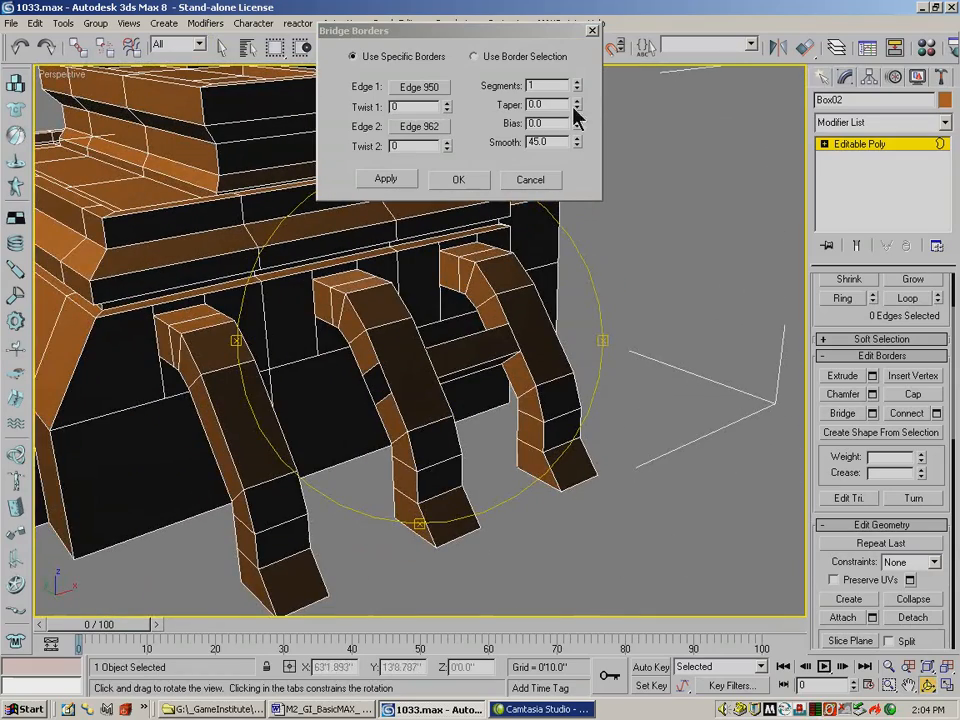
{"action": "left_click_drag", "start_coordinate": [577, 81], "coordinate": [571, 161]}
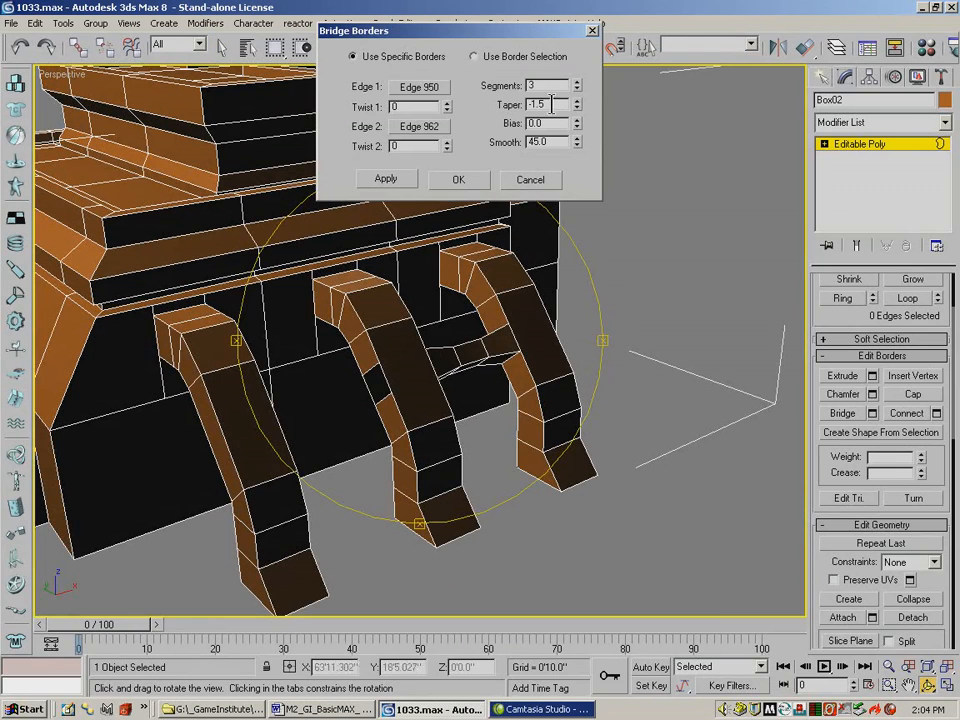
{"action": "left_click", "coordinate": [472, 186]}
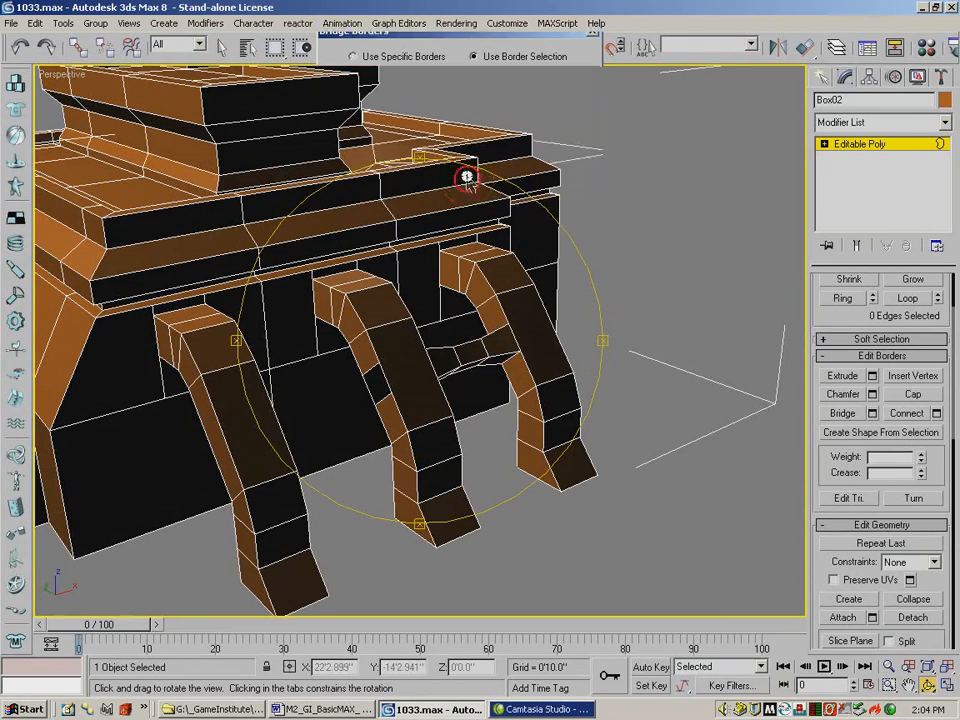
Step: Start another bridge using specific borders and pick the middle beam's remaining opening as Edge 1
{"action": "left_click", "coordinate": [873, 414]}
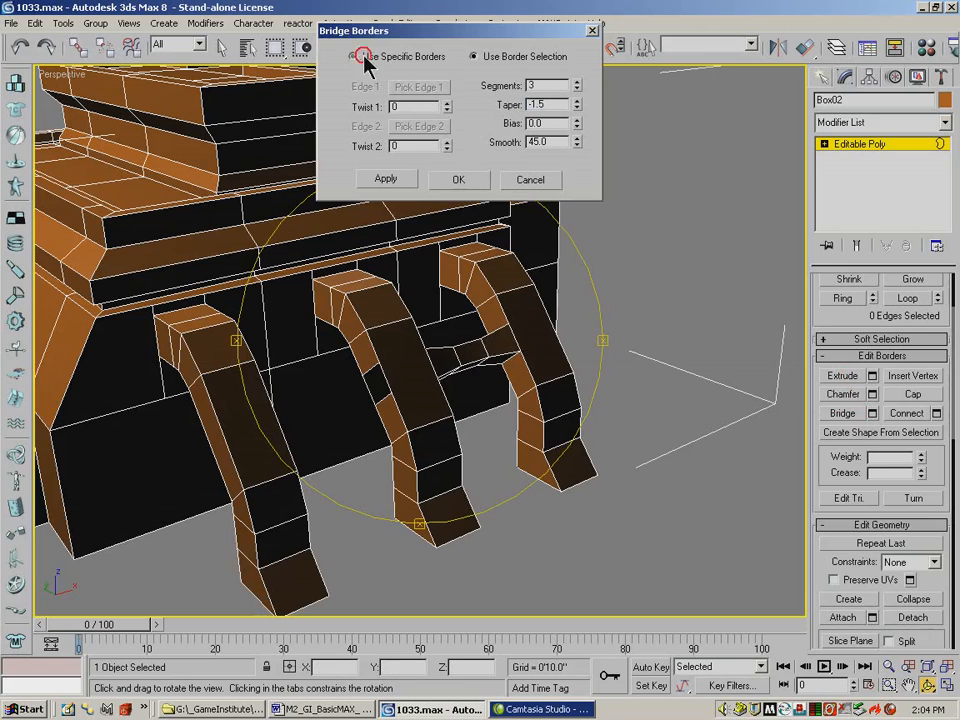
{"action": "left_click", "coordinate": [353, 57]}
{"action": "left_click", "coordinate": [222, 46]}
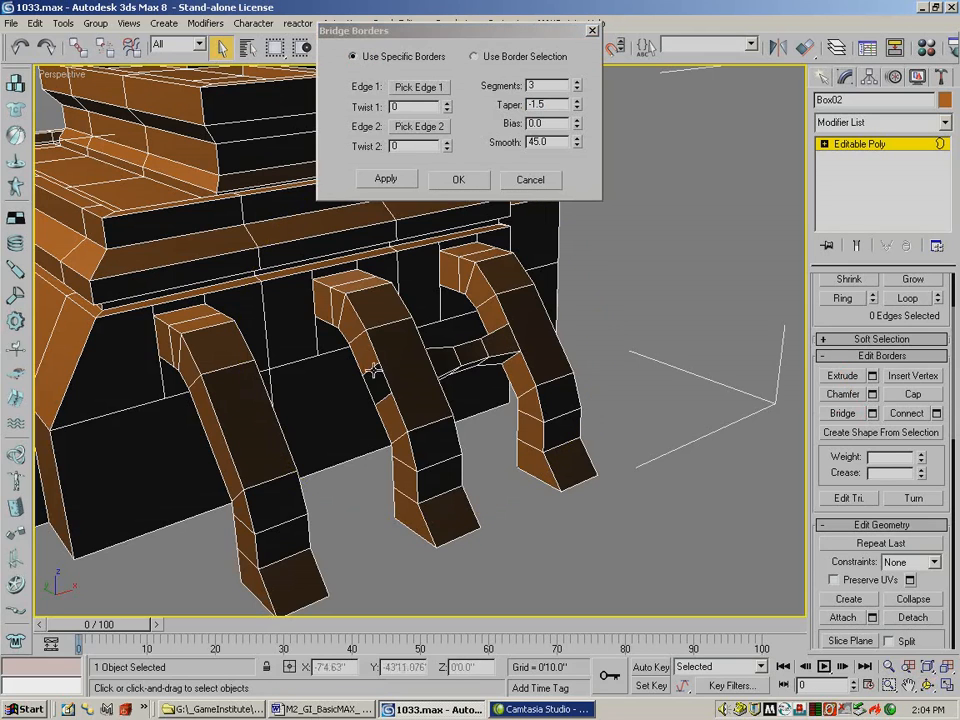
{"action": "left_click", "coordinate": [418, 87]}
{"action": "left_click", "coordinate": [375, 381]}
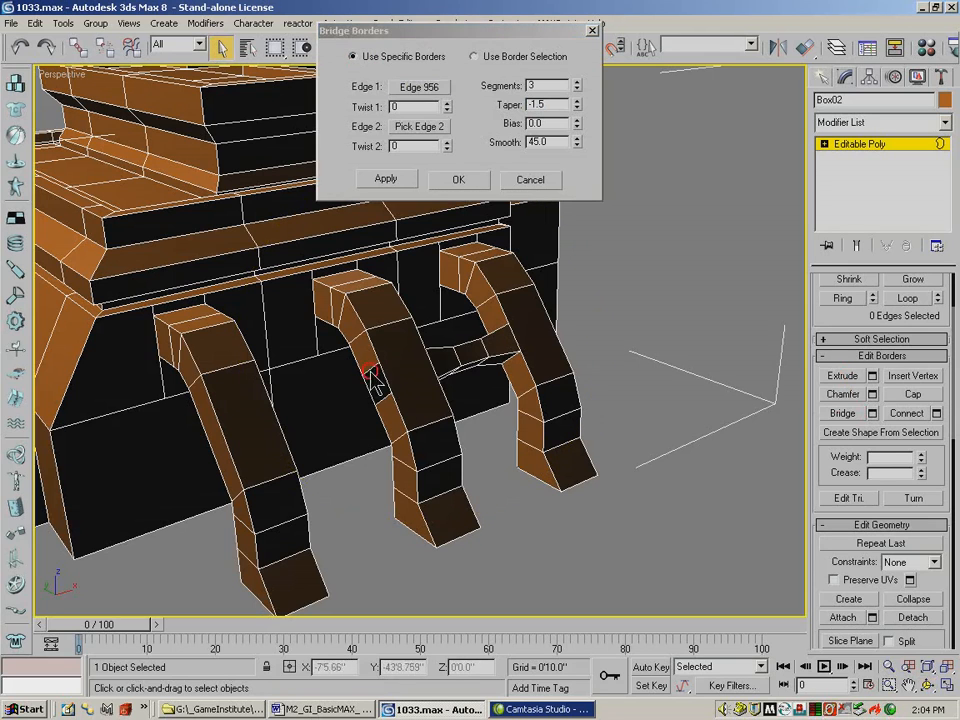
Step: Pick an edge of the slab-side beam's opening as Edge 2 and accept the second crossbar bridge
{"action": "left_click", "coordinate": [931, 688]}
{"action": "left_click_drag", "start_coordinate": [474, 401], "coordinate": [502, 357]}
{"action": "left_click", "coordinate": [910, 687]}
{"action": "left_click", "coordinate": [222, 47]}
{"action": "left_click", "coordinate": [420, 127]}
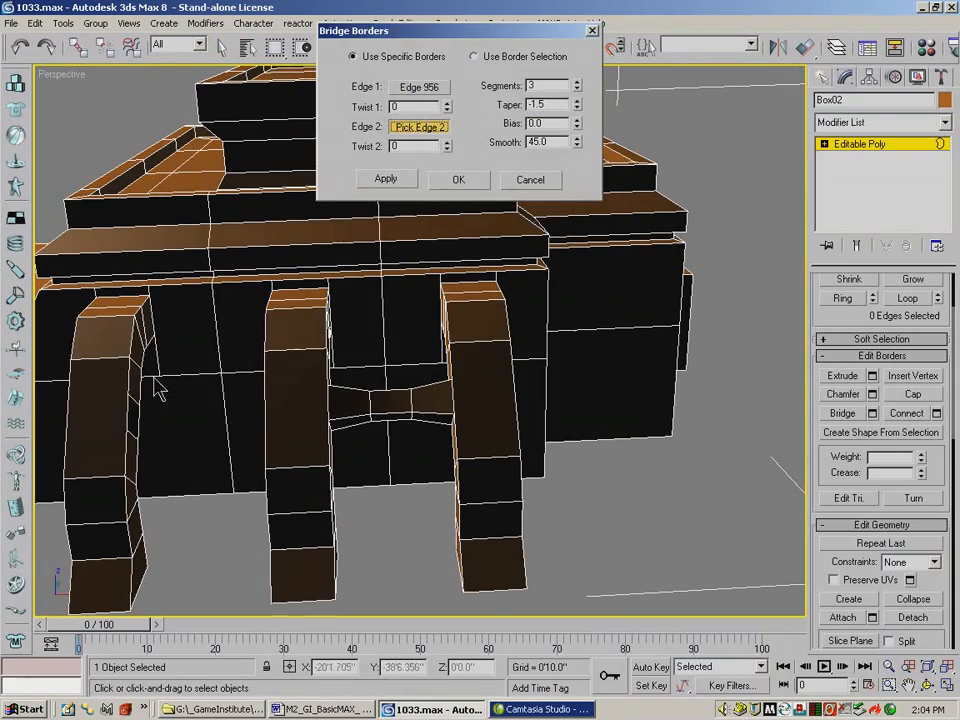
{"action": "left_click", "coordinate": [140, 405]}
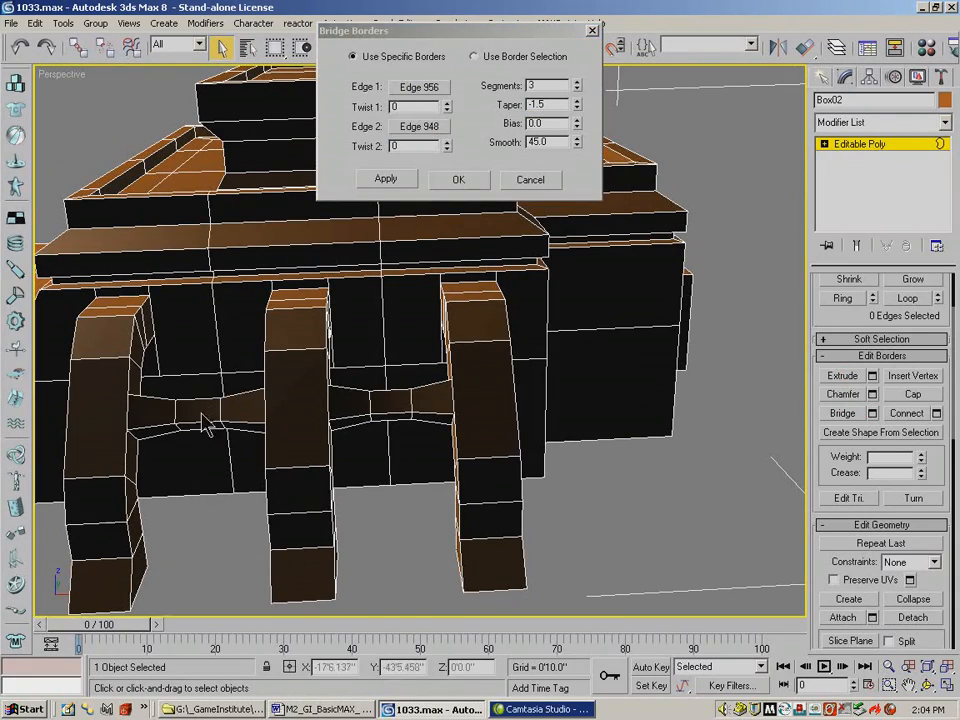
{"action": "key", "text": "ctrl+r"}
{"action": "left_click_drag", "start_coordinate": [345, 405], "coordinate": [445, 397]}
{"action": "left_click", "coordinate": [455, 180]}
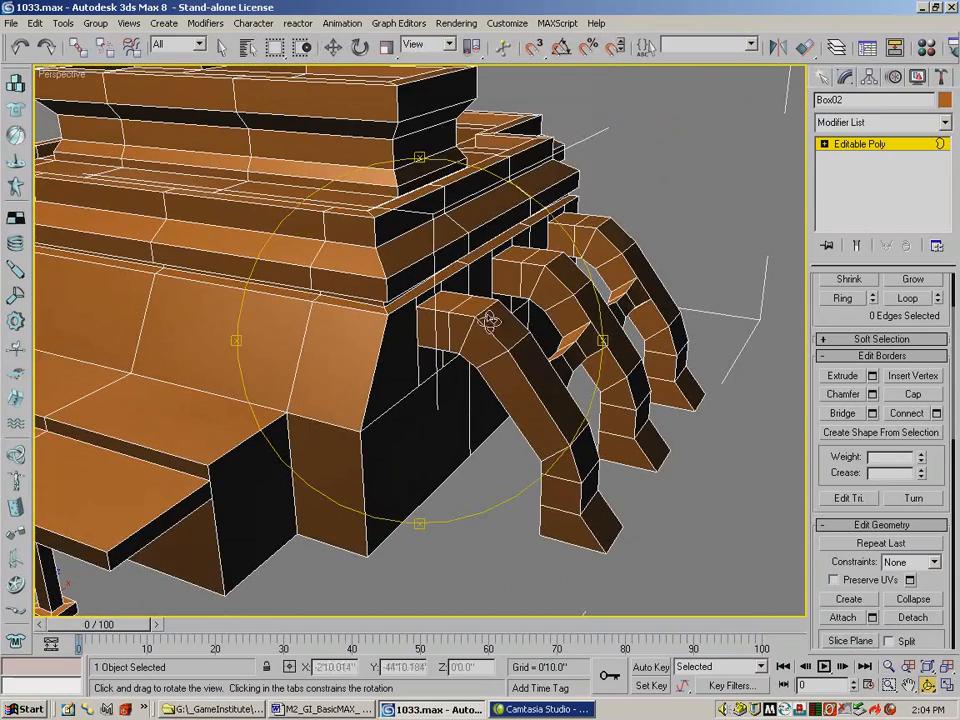
Step: Show the whole building from the slab side and leave border editing to return to the object level
{"action": "left_click", "coordinate": [888, 666]}
{"action": "left_click_drag", "start_coordinate": [415, 330], "coordinate": [426, 376]}
{"action": "left_click", "coordinate": [929, 686]}
{"action": "left_click_drag", "start_coordinate": [332, 336], "coordinate": [287, 340]}
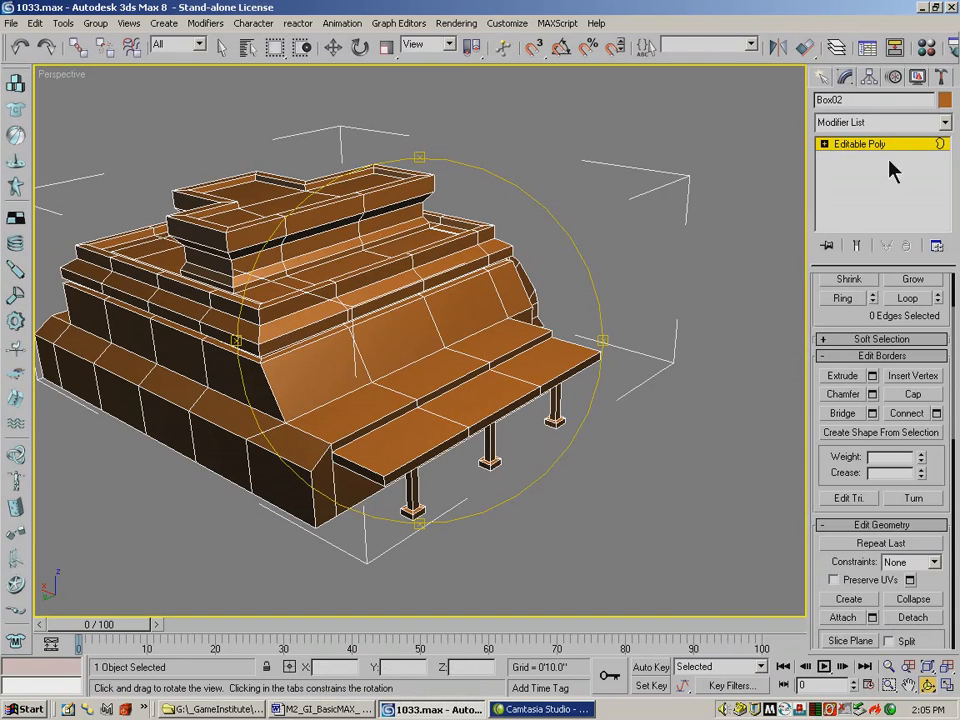
{"action": "left_click", "coordinate": [830, 145]}
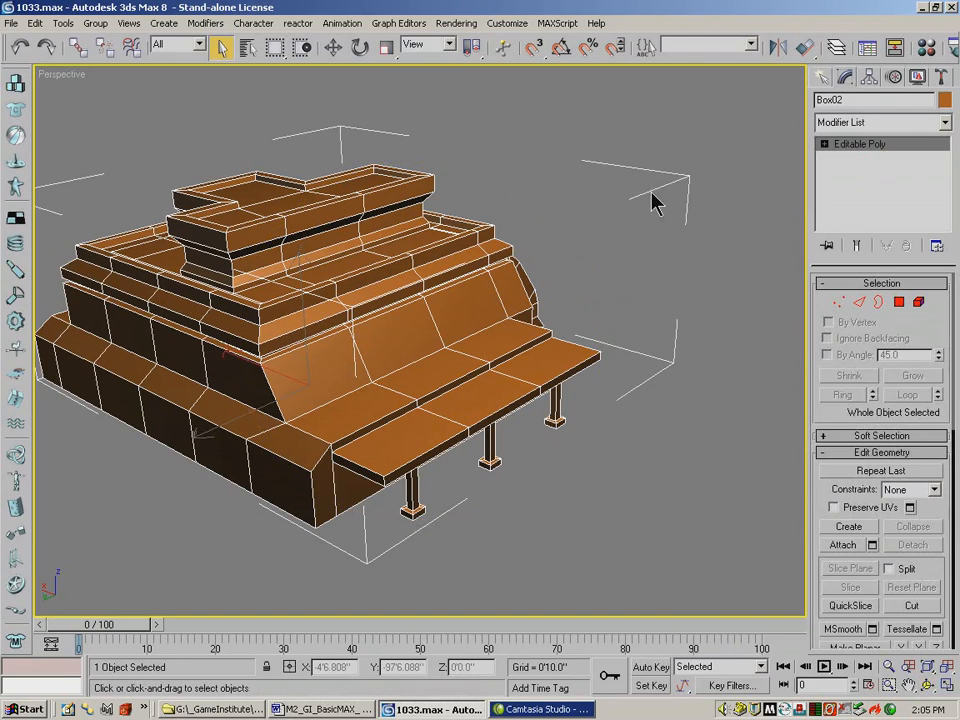